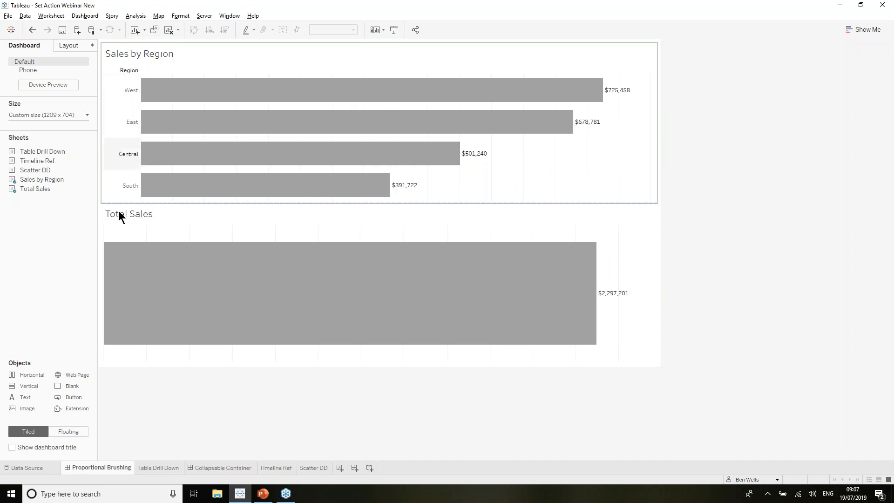
Step: Select the West, East and Central bars together in Sales by Region to test the proportional brushing, and clear the selection
click(292, 89)
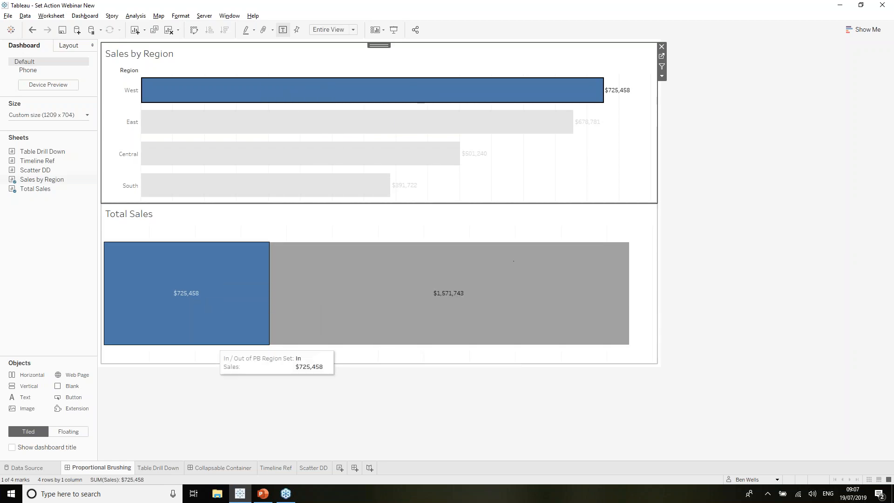
ctrl+click(408, 122)
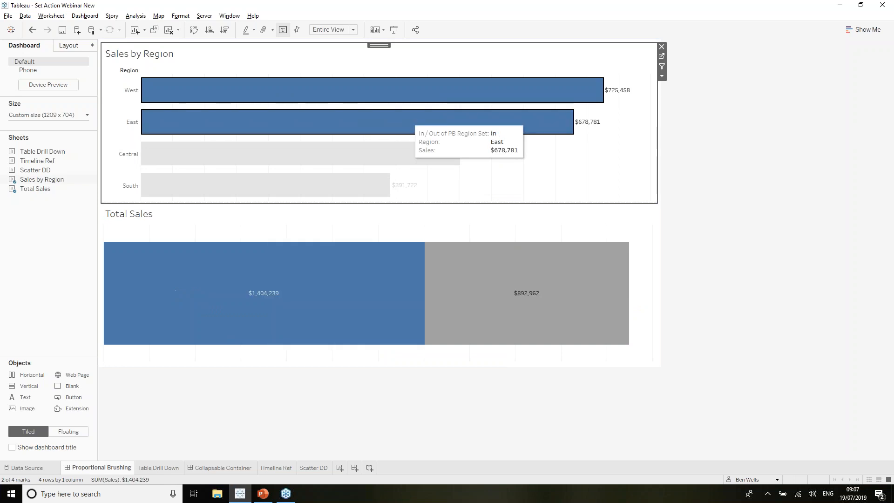
ctrl+click(397, 147)
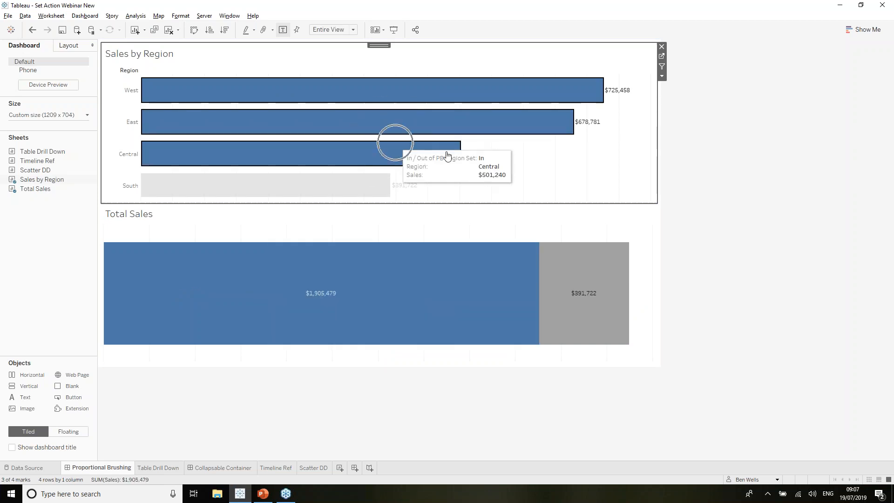
click(534, 177)
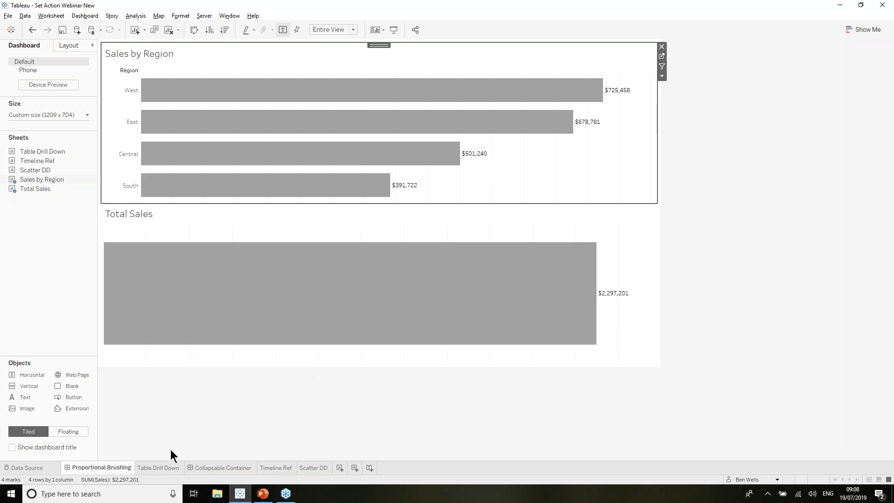
Step: On the Table Drill Down sheet, expand and collapse the Furniture and Office Supplies categories
click(163, 467)
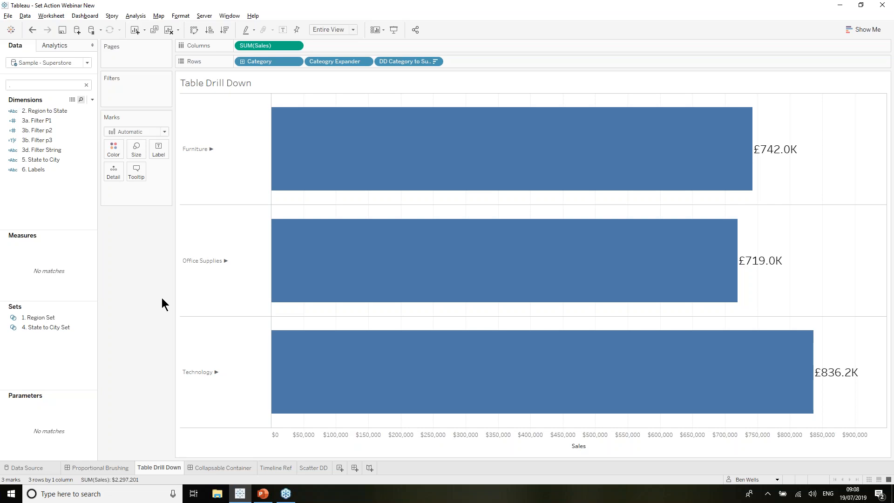
click(201, 163)
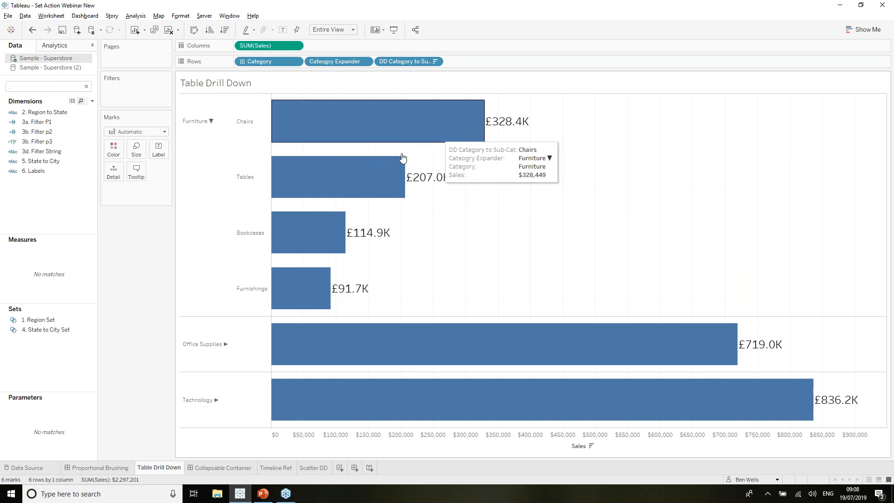
click(220, 177)
click(219, 185)
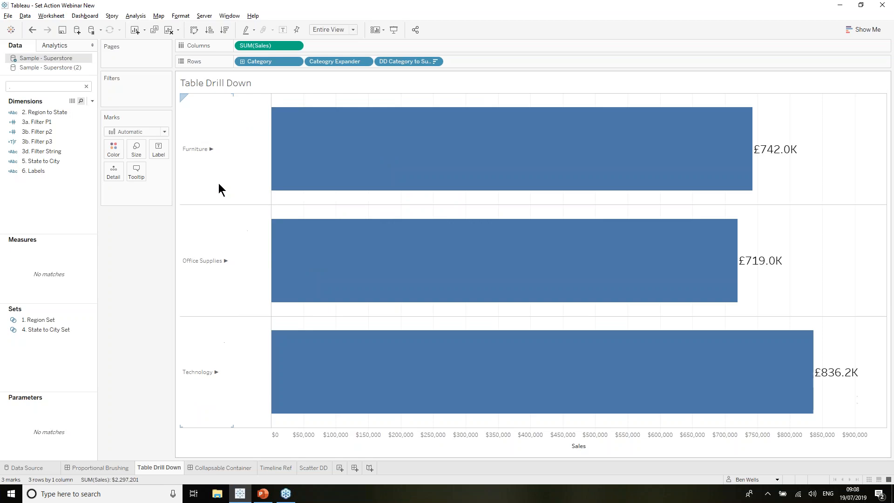
click(220, 278)
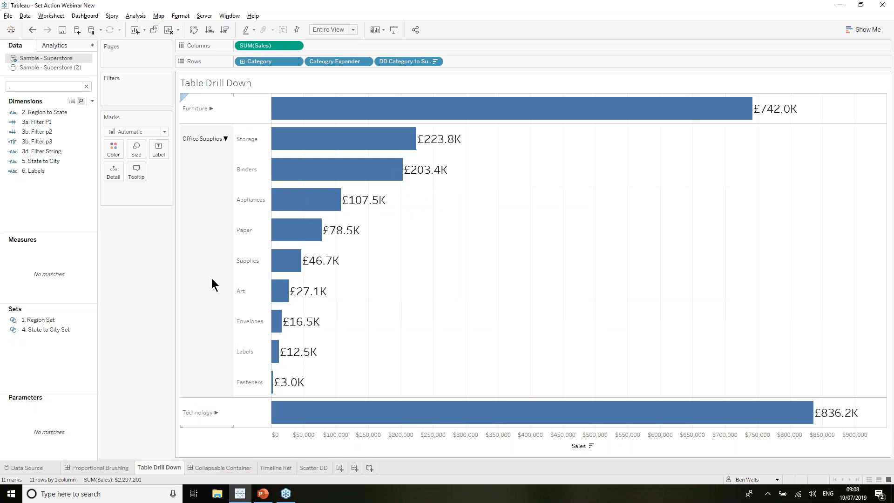
click(212, 284)
click(212, 278)
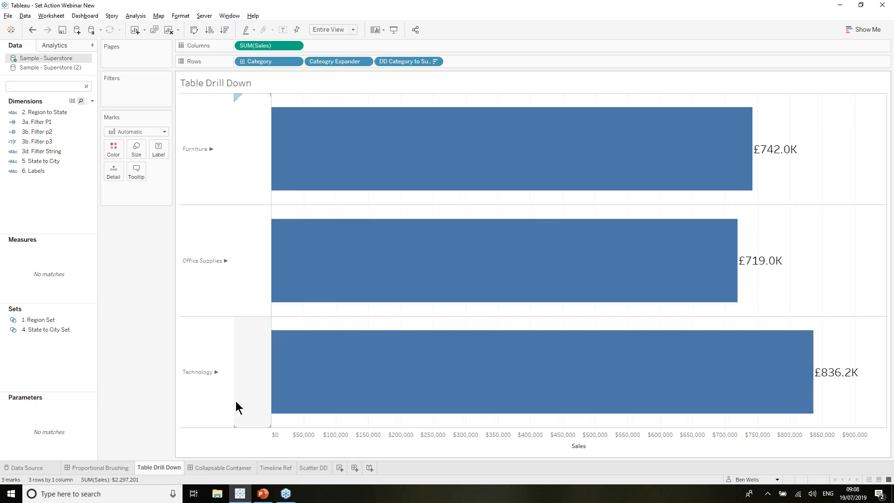
Step: On the Collapsable Container dashboard, select the 2016 Q2 to 2018 Q1 points in Quarterly Sales to reveal Weekly Sales, and clear the selection
click(206, 464)
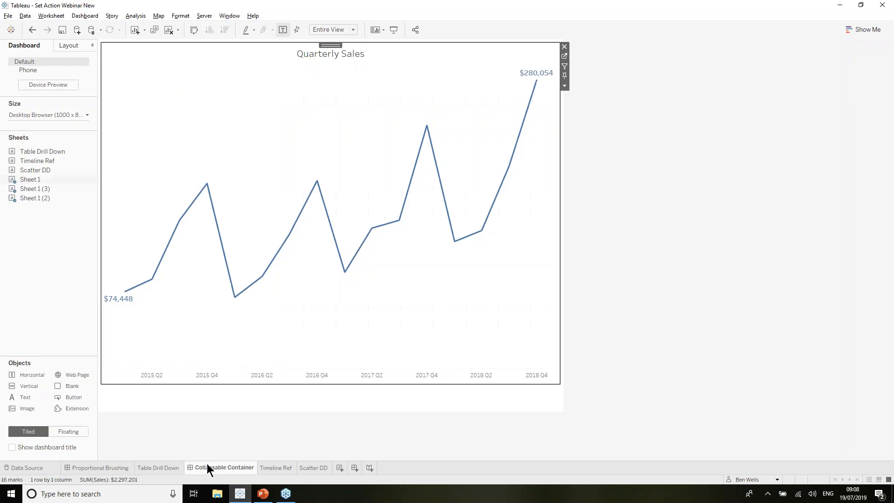
click(258, 429)
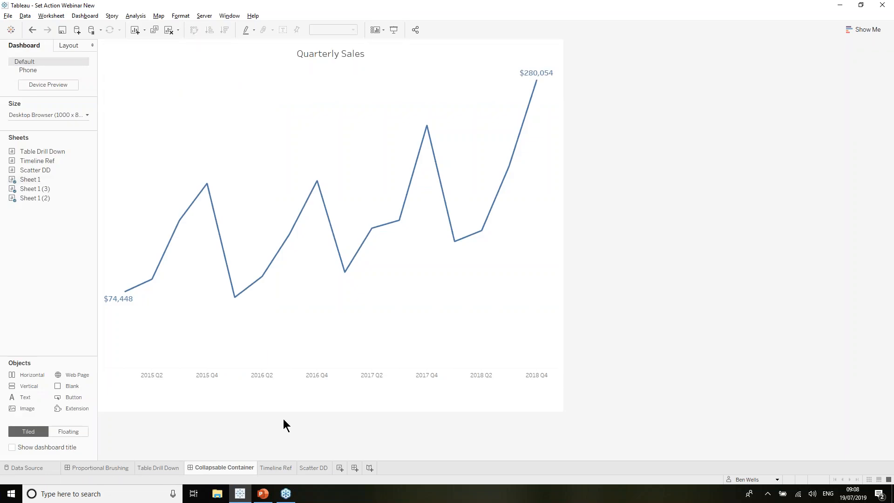
click(264, 118)
drag(260, 119, 464, 330)
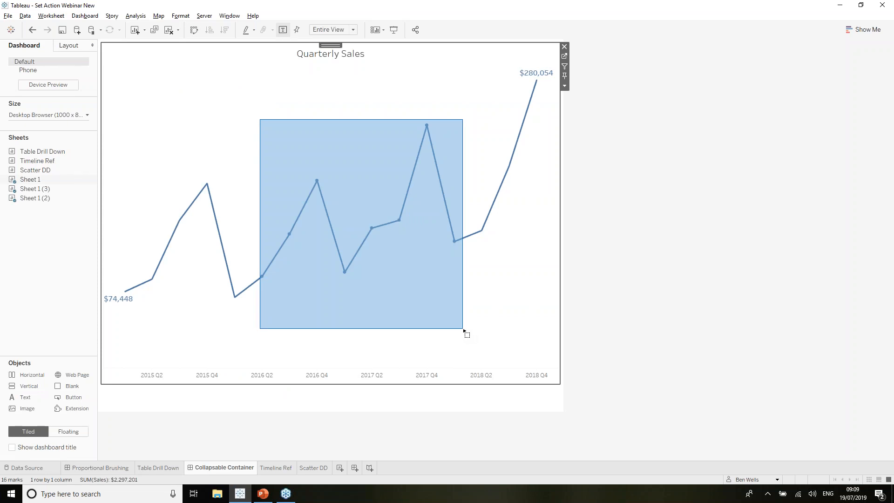
drag(465, 330, 464, 330)
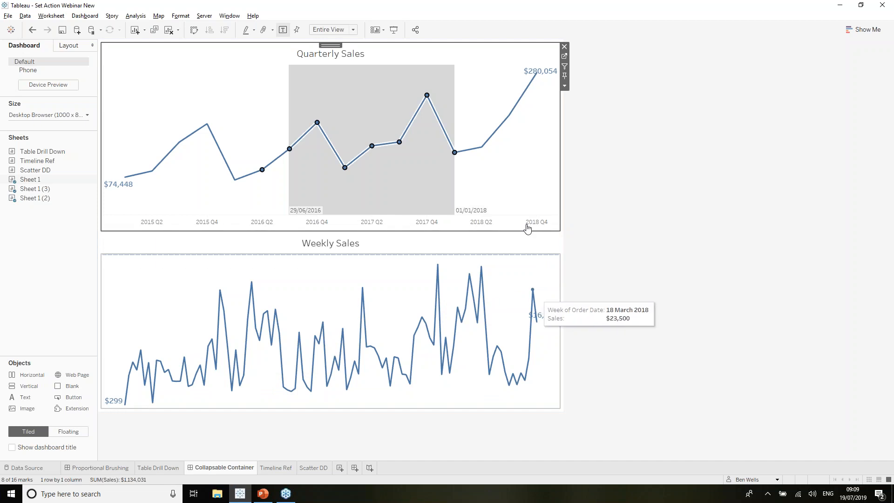
click(479, 117)
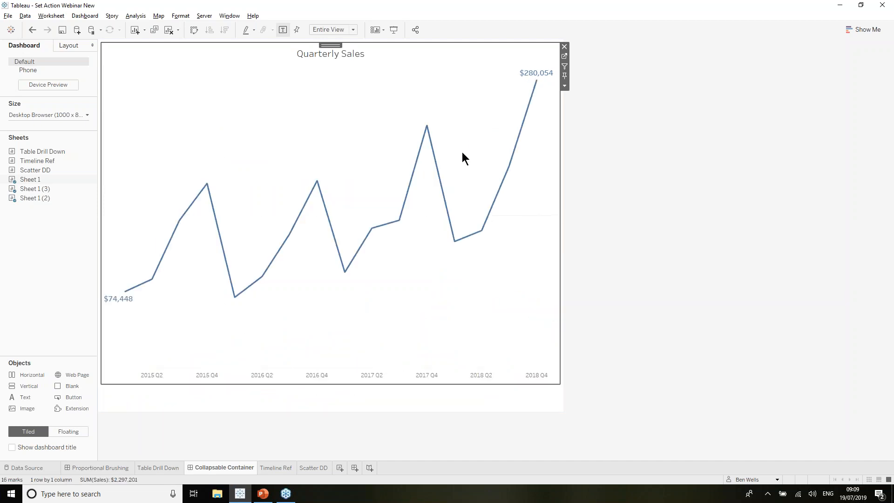
Step: On the Timeline Ref sheet, move the reference line to the Accessories 2018 Q1 point, an Art point and finally an Appliances point
click(279, 468)
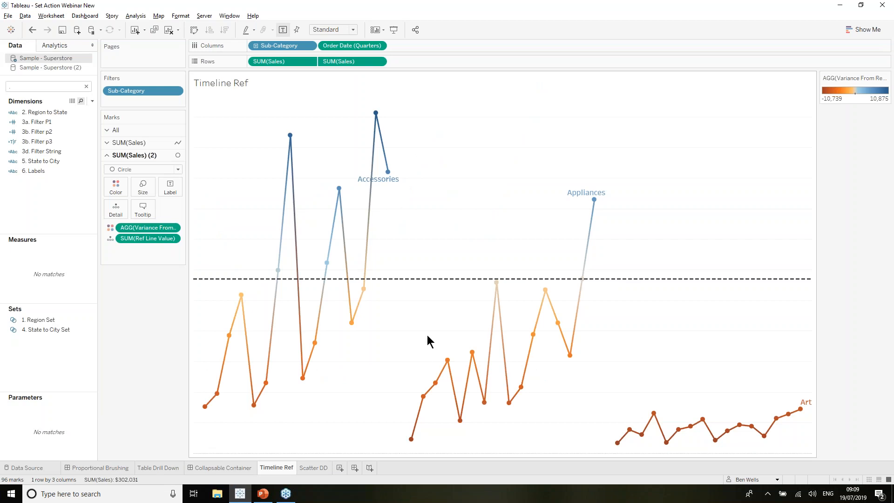
mouse_move(550, 310)
mouse_move(362, 315)
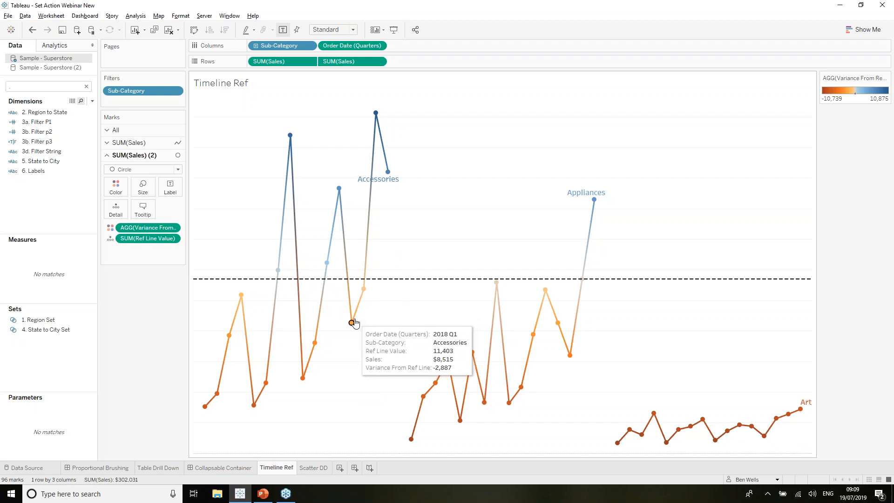
click(352, 323)
click(418, 287)
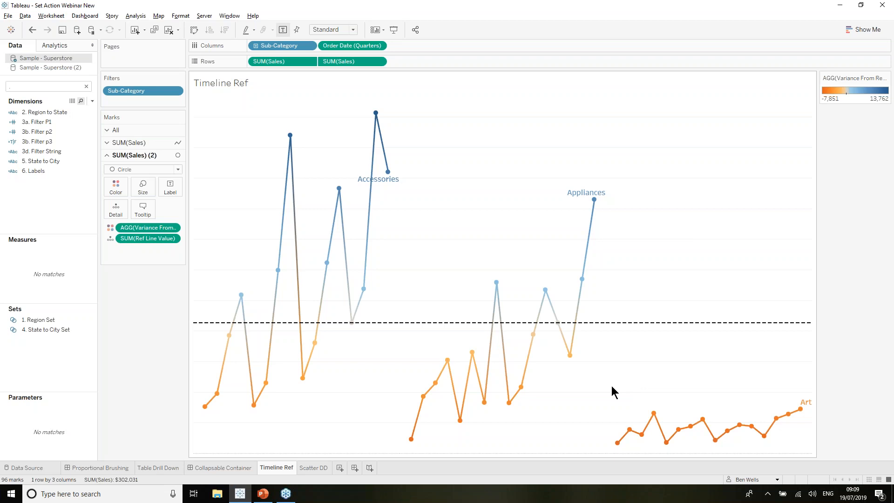
click(703, 420)
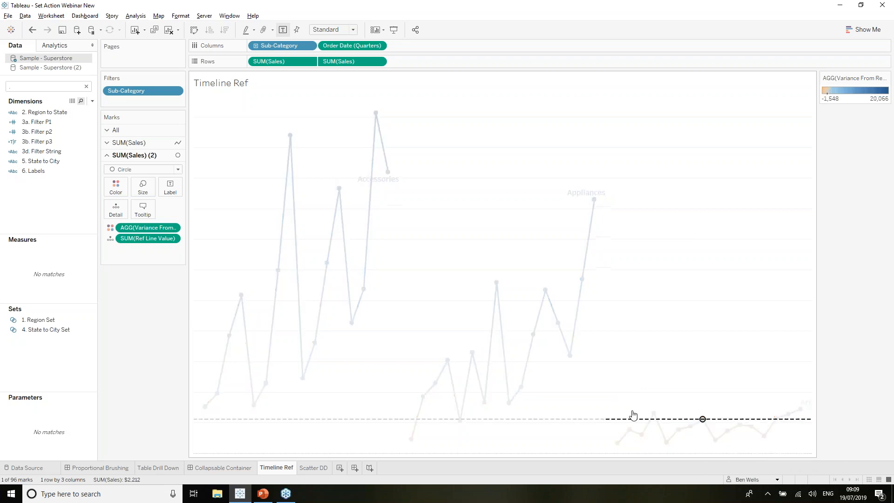
click(638, 385)
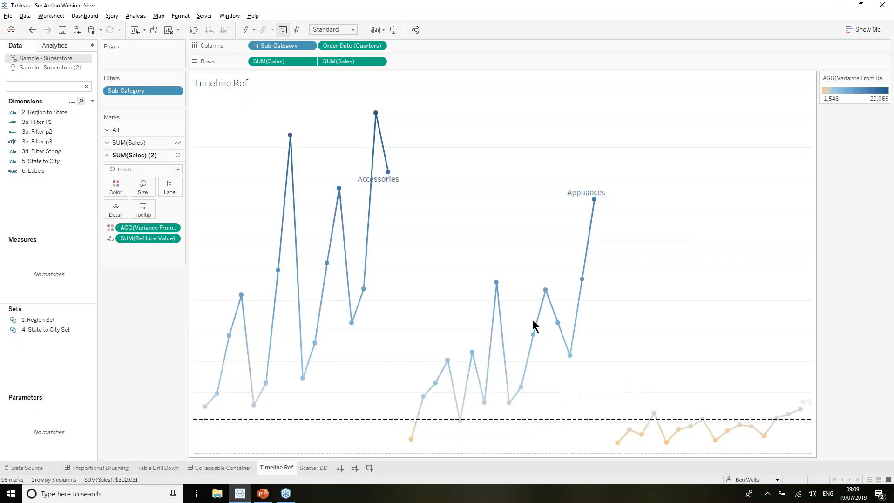
click(534, 336)
click(513, 236)
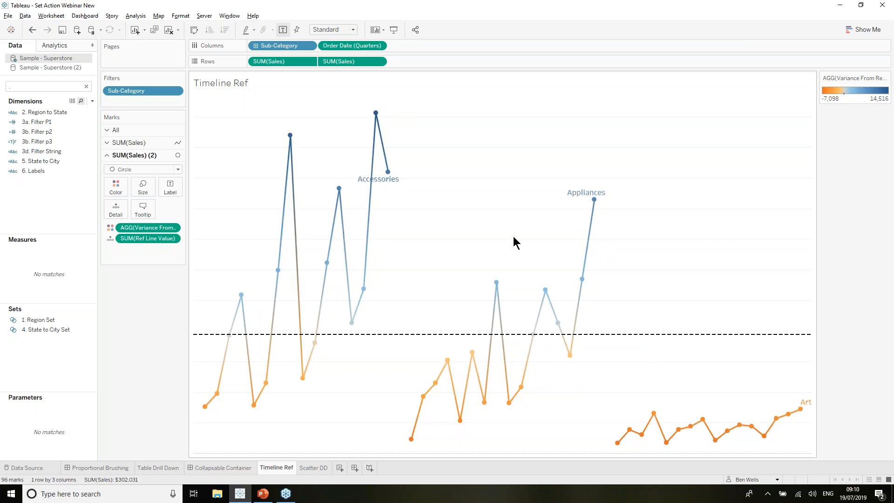
Step: Drill the Scatter DD plot down through the Central region and Texas, and use the Dallas mark to reset it to region level
click(306, 468)
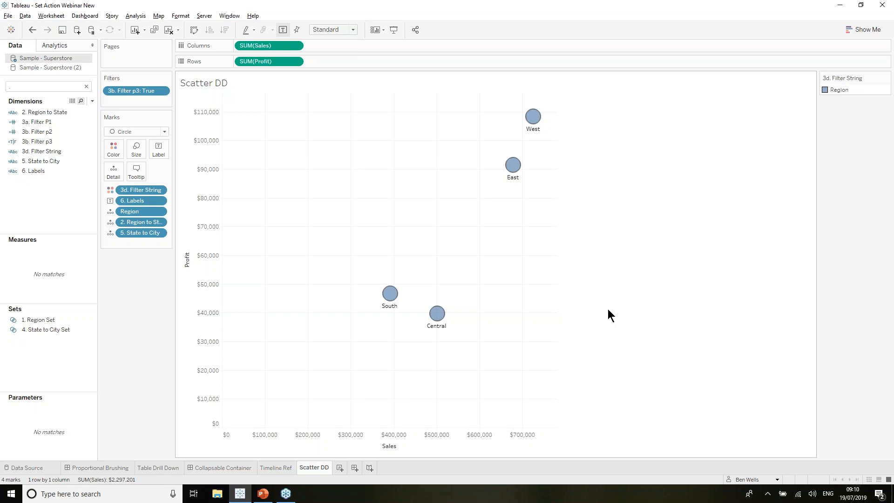
click(438, 315)
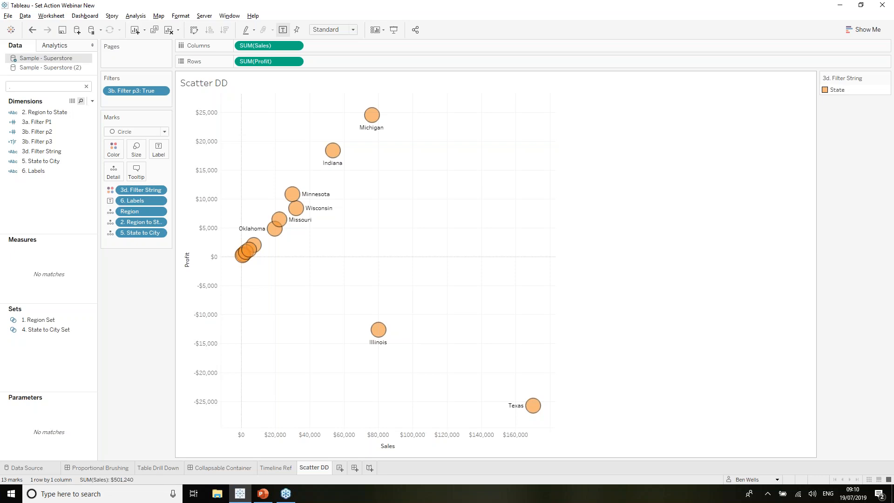
mouse_move(528, 413)
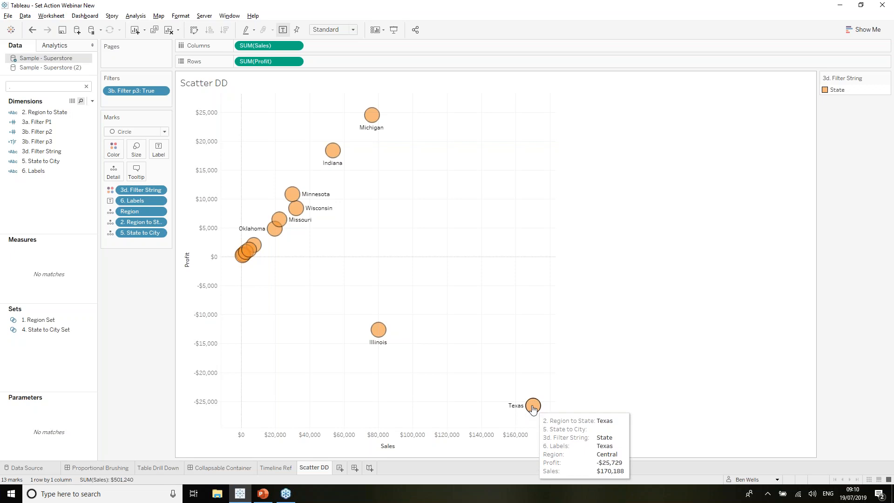
click(534, 407)
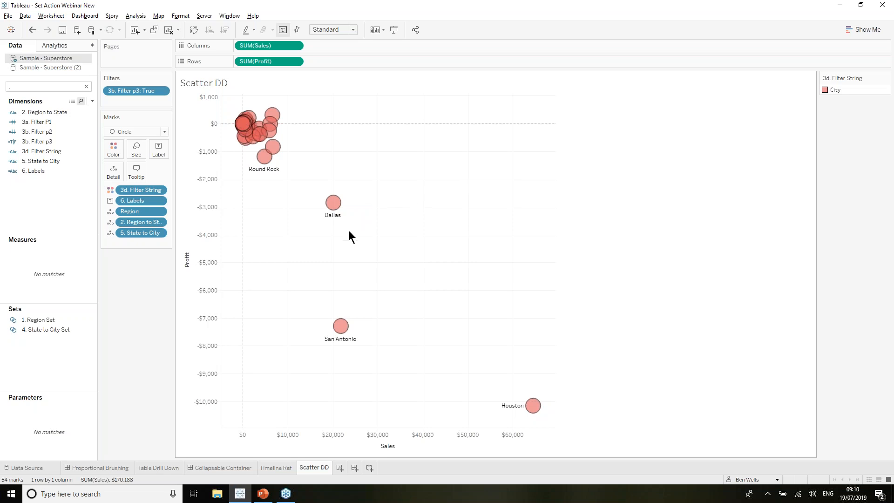
mouse_move(334, 205)
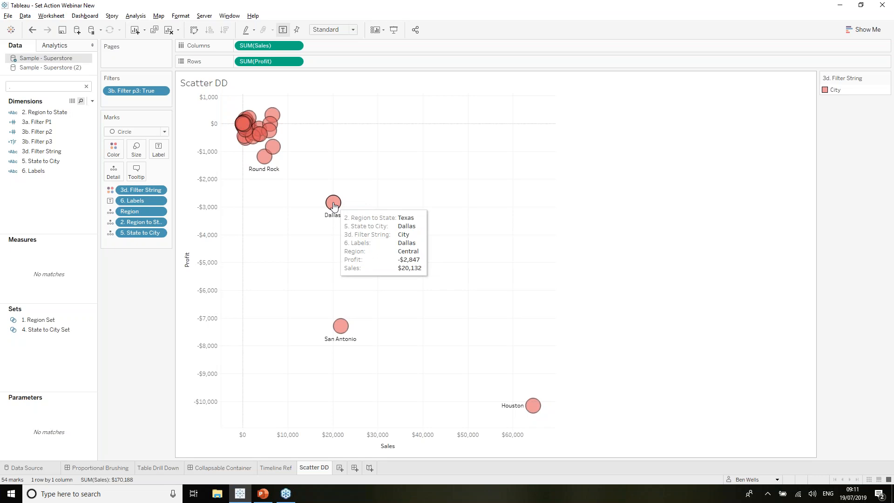
click(334, 205)
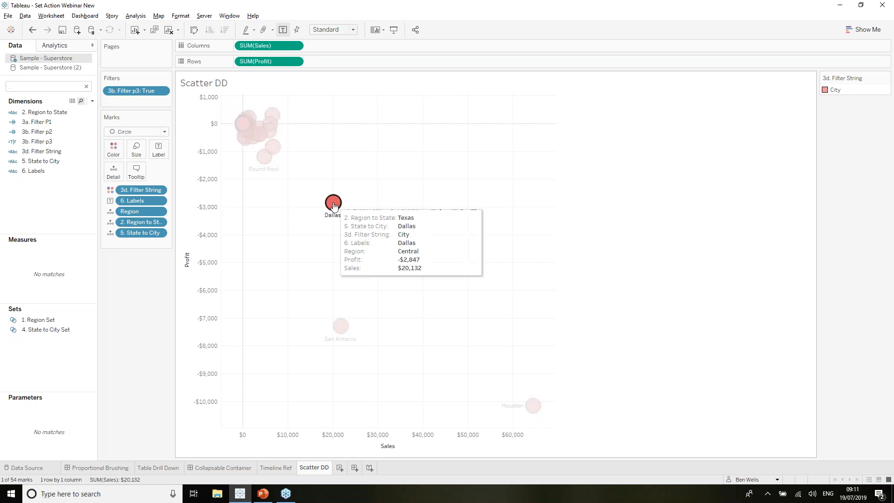
click(334, 205)
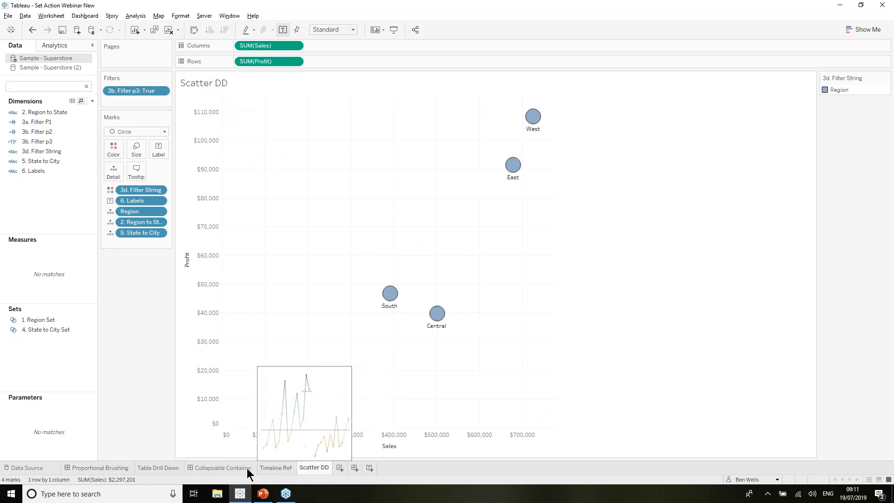
Step: Return to the Proportional Brushing dashboard and check the webinar Schedule slide in PowerPoint before switching back to Tableau
click(109, 465)
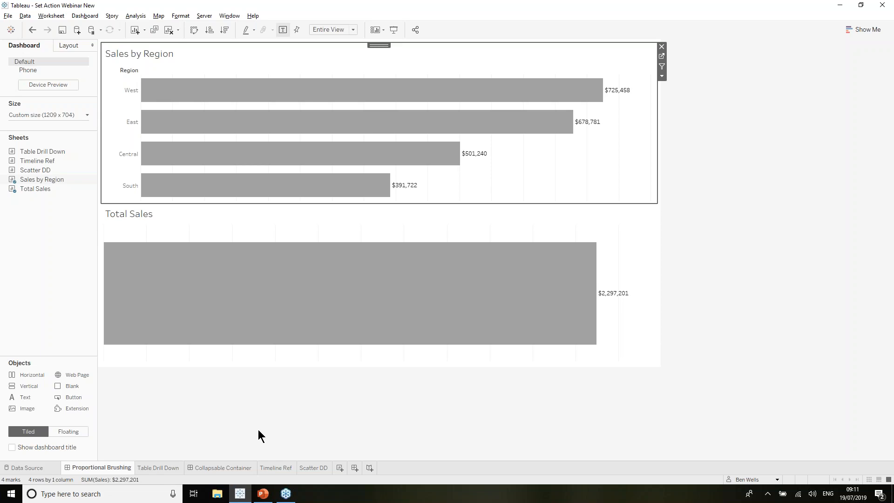
click(266, 501)
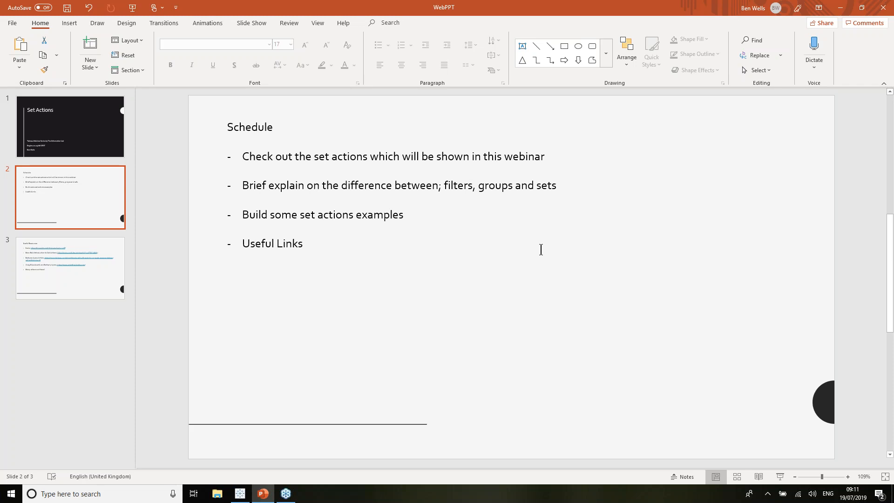
click(239, 493)
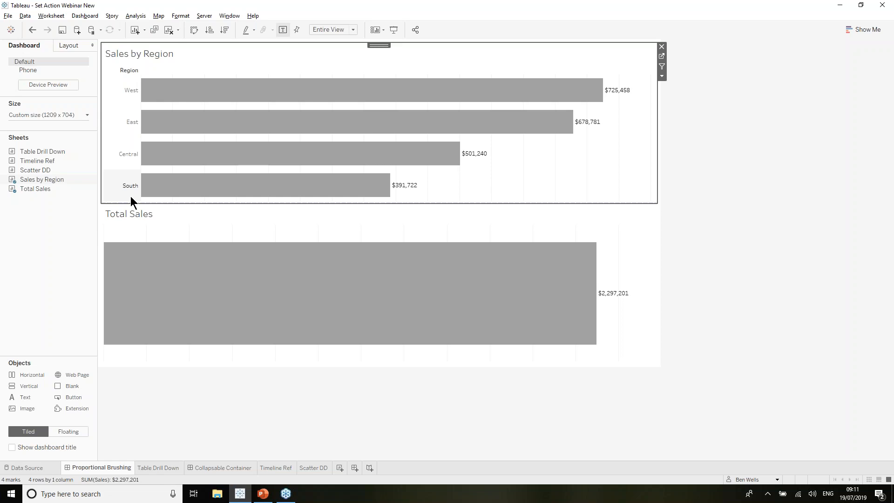
mouse_move(240, 115)
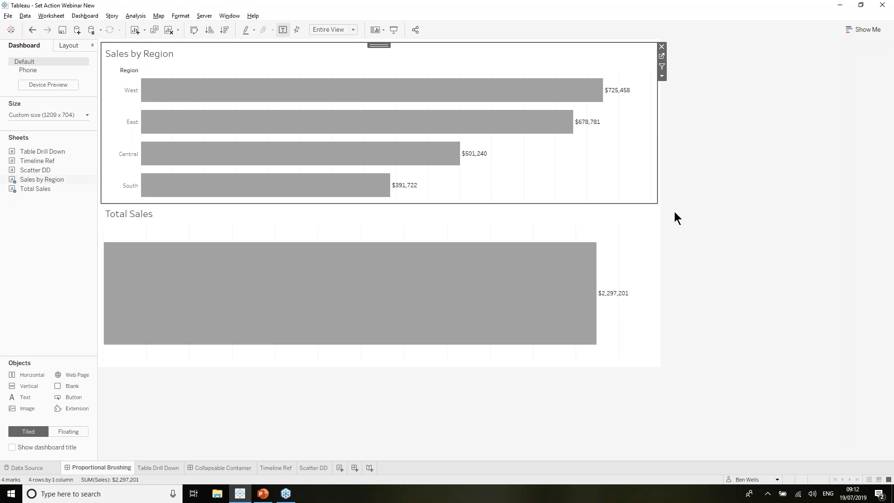
mouse_move(239, 498)
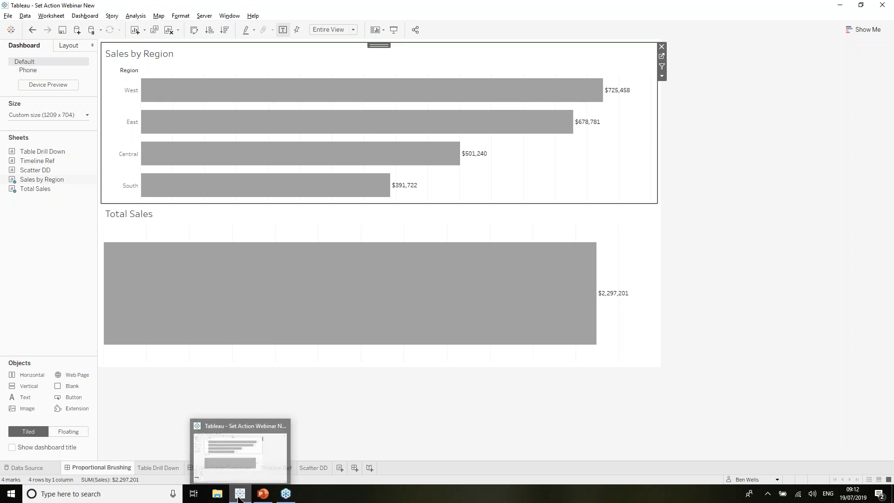
click(9, 17)
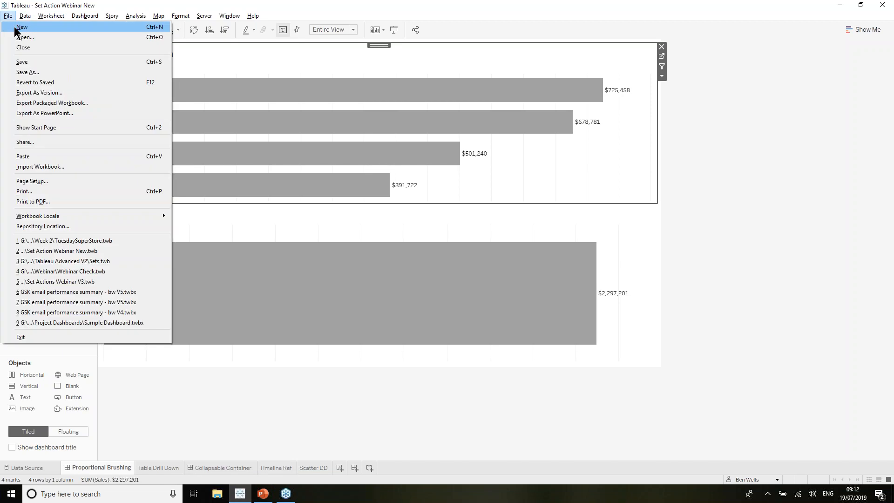
key(Escape)
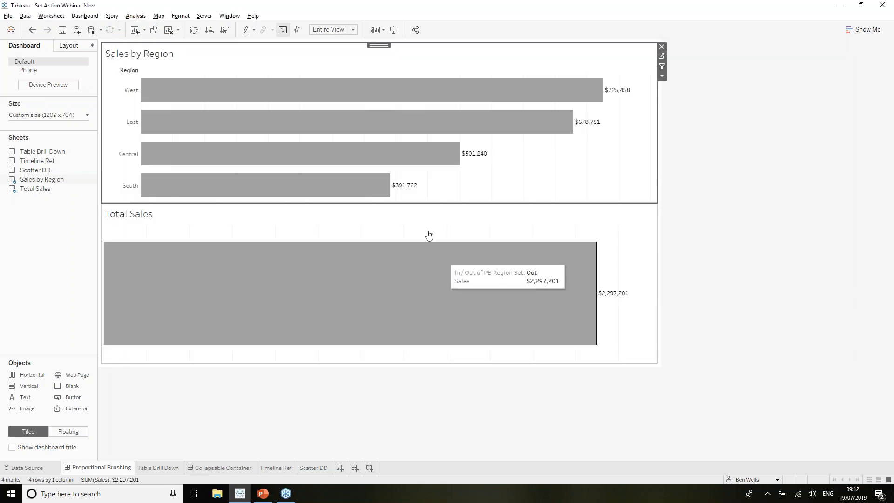
Step: On the Proportional Brushing dashboard, select the West, East and Central bars together, reduce the selection to Central, and clear it
click(365, 100)
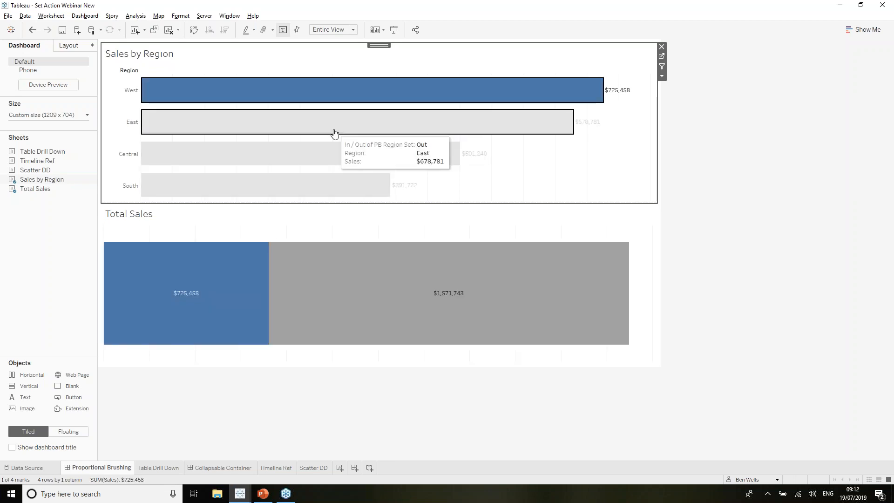
ctrl+click(335, 134)
ctrl+click(316, 159)
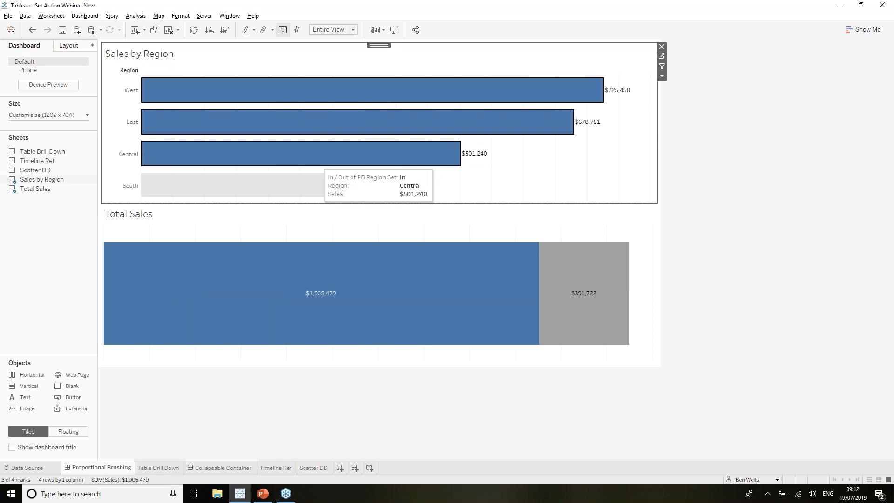
click(315, 158)
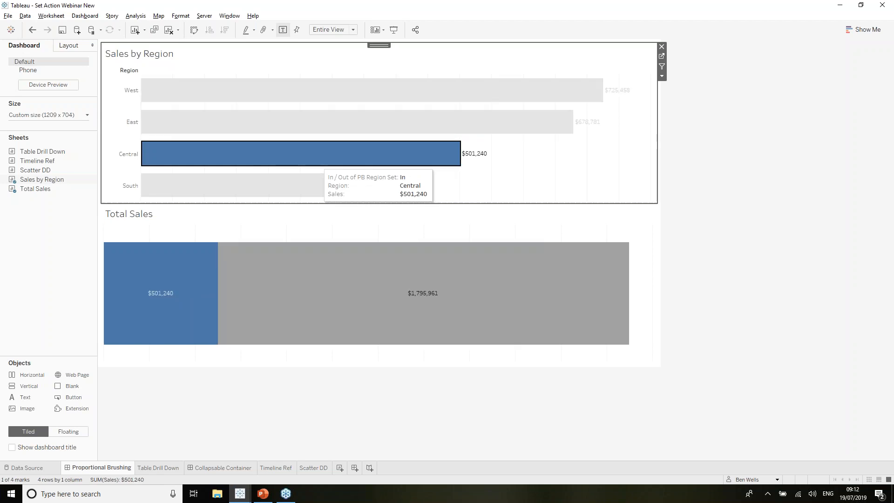
click(316, 158)
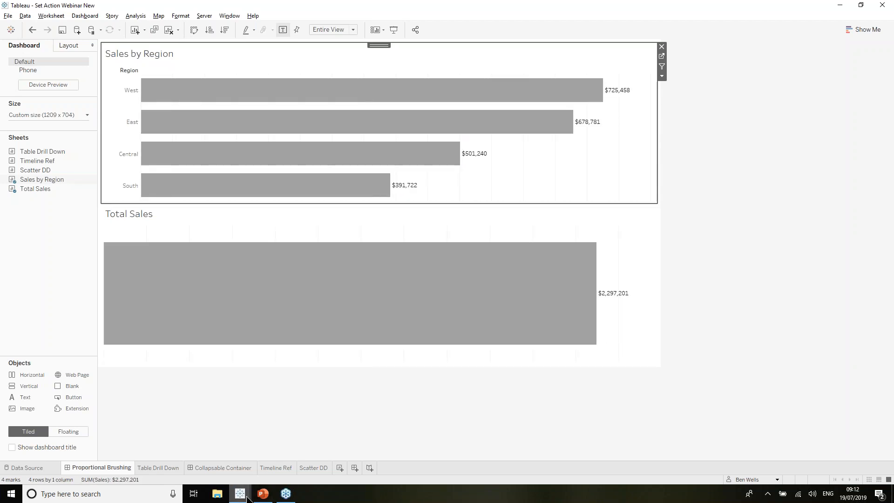
Step: Switch to the blank Book5 workbook, maximize its window, and connect it to the saved Sample - Superstore data source
mouse_move(240, 494)
click(270, 458)
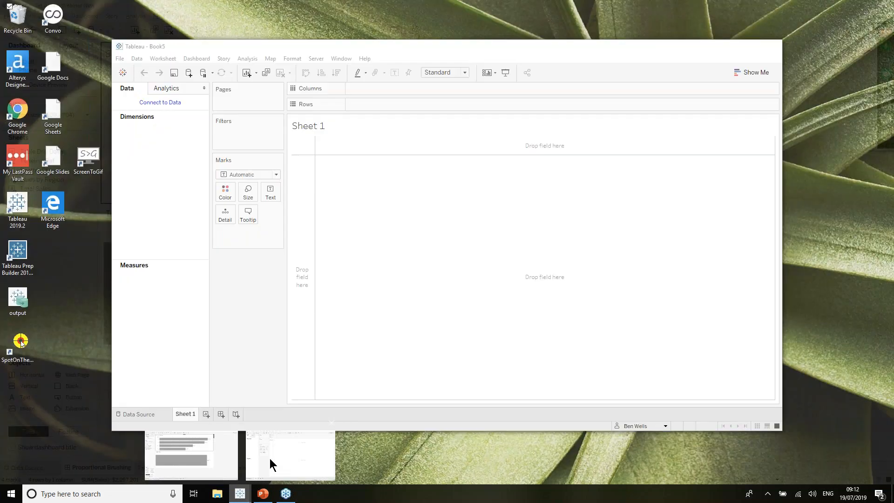
double_click(315, 49)
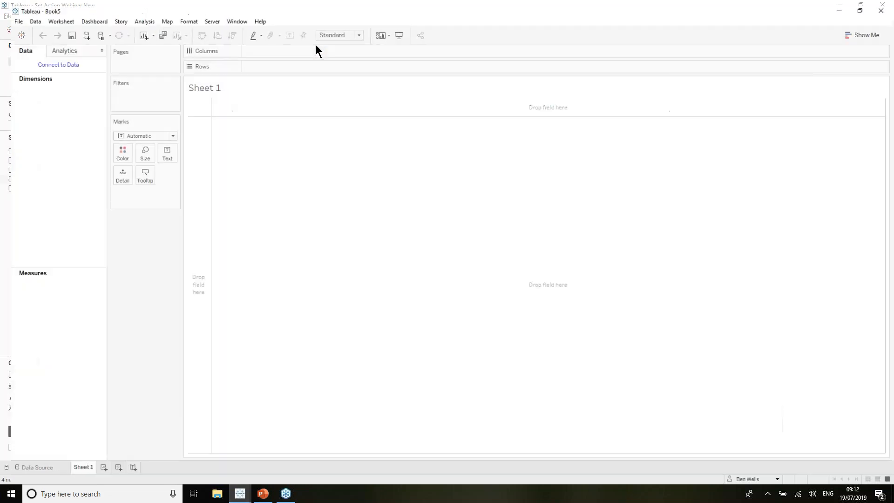
click(52, 61)
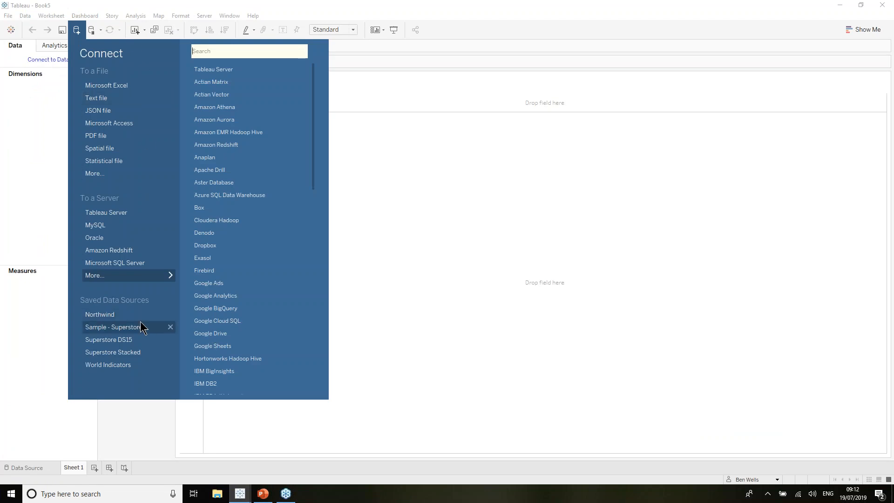
click(112, 328)
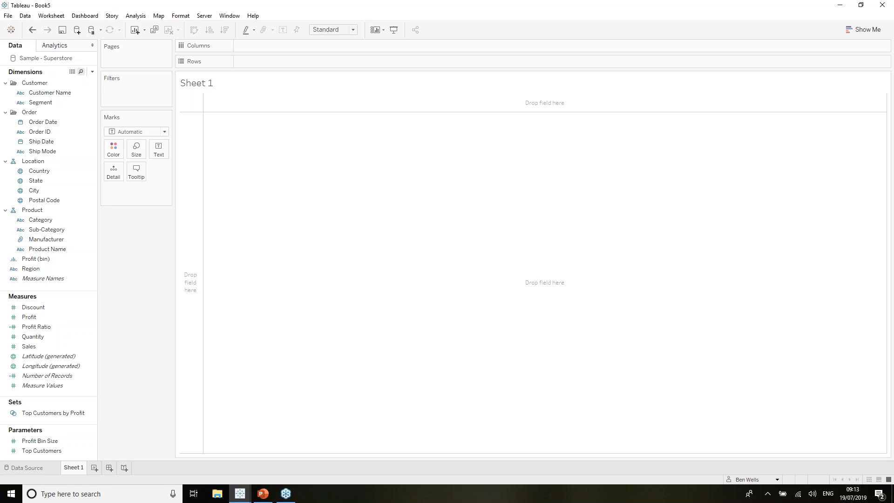
Step: Search the data fields for "sales" and place the Sales measure on Columns
click(81, 72)
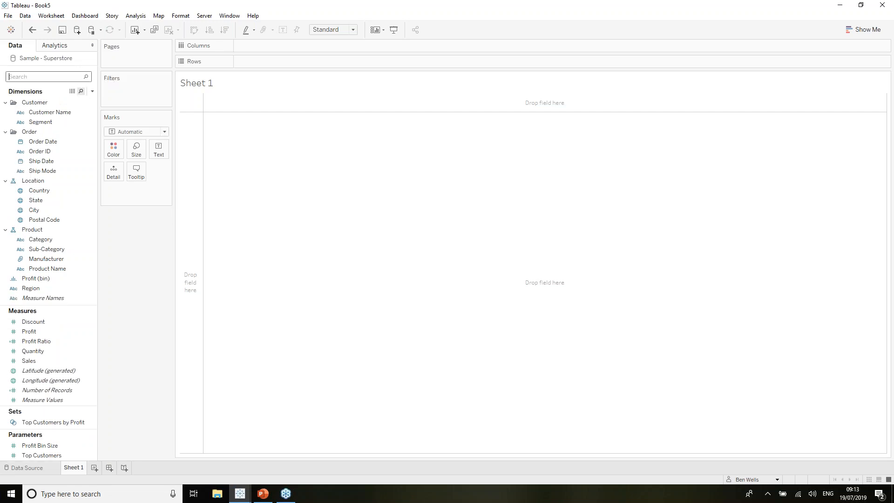
text(sales)
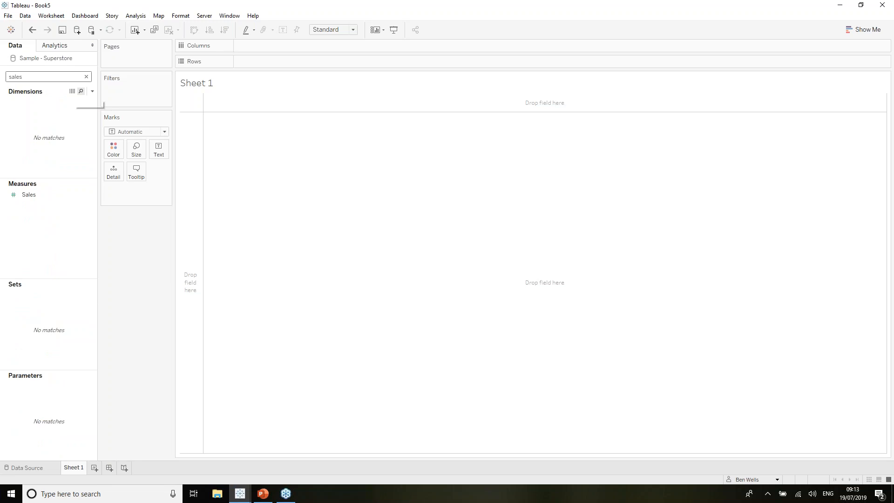
mouse_move(56, 194)
mouse_down()
mouse_move(266, 43)
mouse_move(242, 45)
mouse_up()
Step: Find the Region dimension, place it on Rows, and sort the bars in descending order of Sales
double_click(57, 80)
key(BackSpace)
text(re)
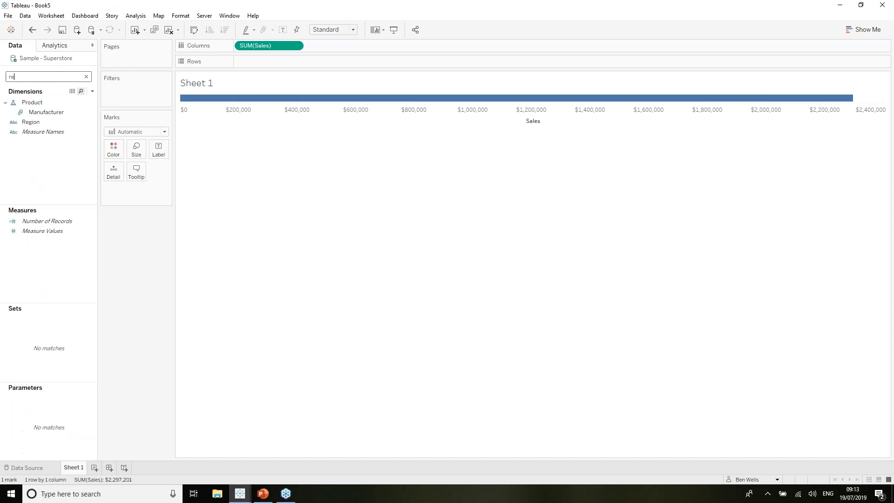
text(gion)
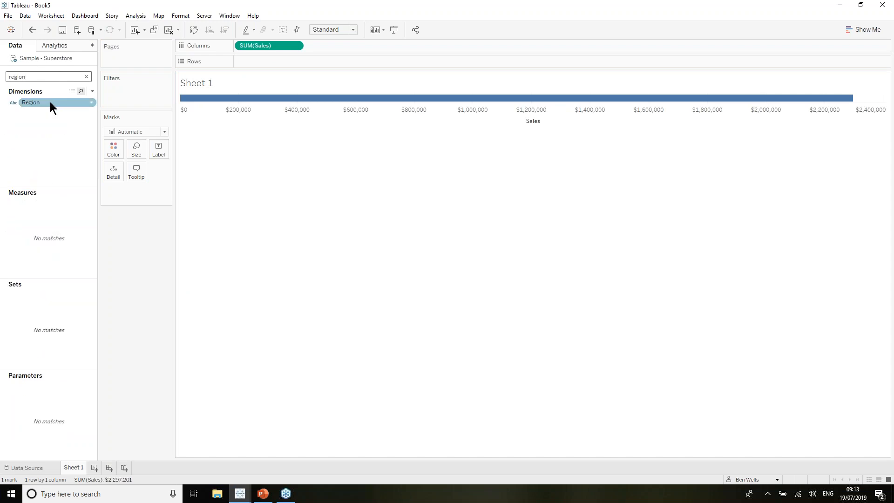
mouse_move(49, 101)
mouse_down()
mouse_move(190, 66)
mouse_move(289, 67)
mouse_up()
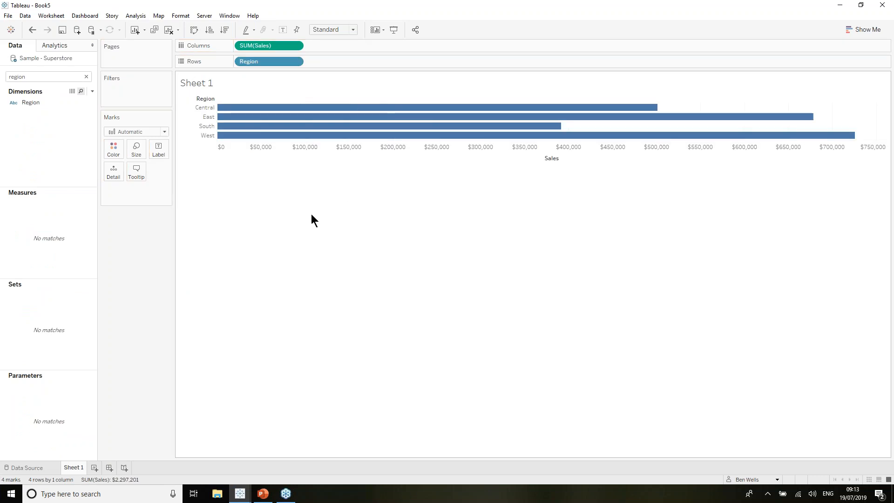
click(226, 29)
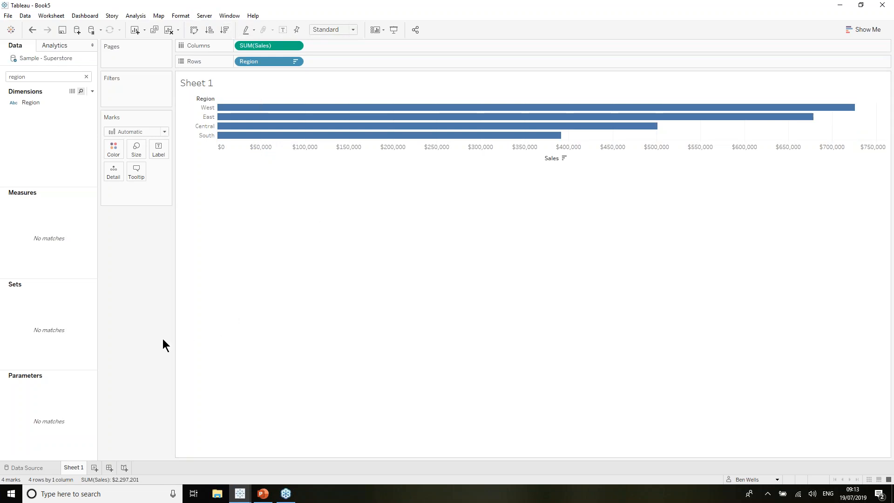
Step: Duplicate Sheet 1, remove Region from the copy's Rows, and rename the copy as Total Sales
right_click(79, 466)
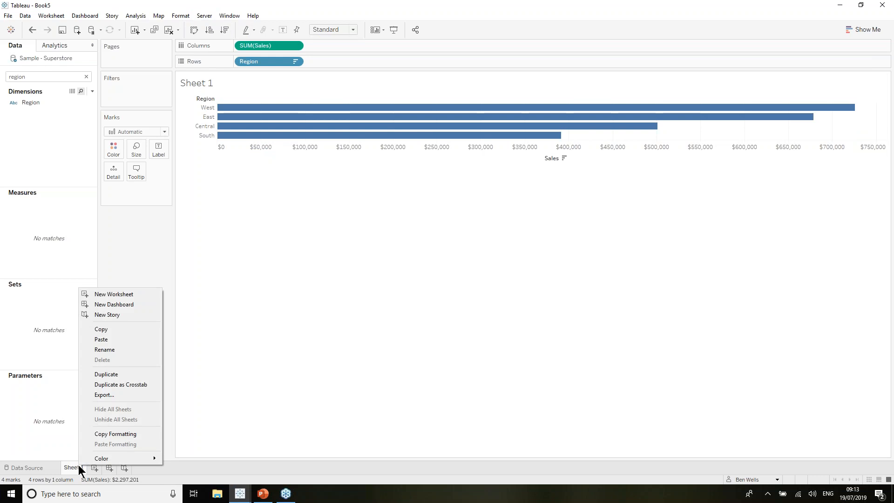
click(126, 374)
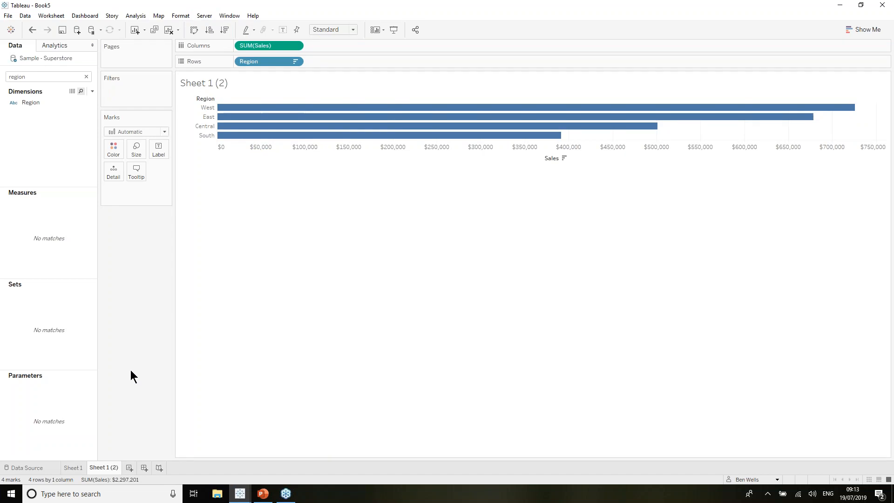
drag(278, 63, 147, 239)
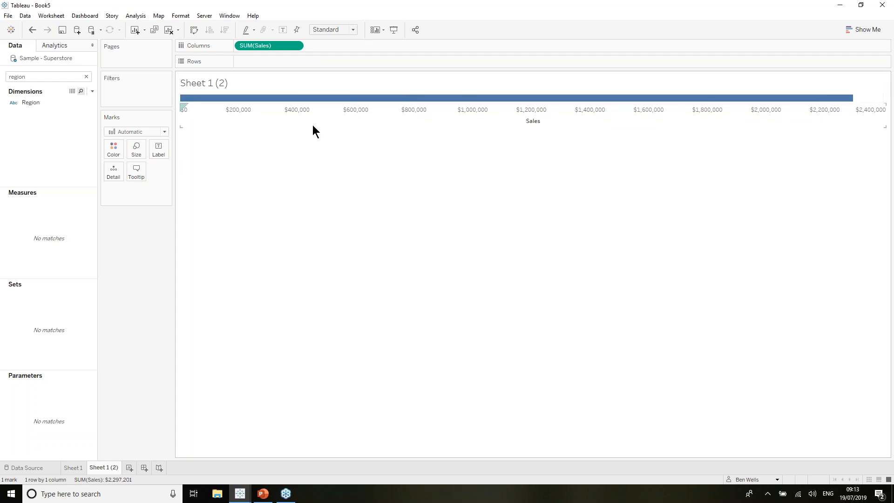
text(Total Sales)
key(Return)
Step: Rename the original Sheet 1 as Region Sales, then view the Total Sales sheet and return to Region Sales
double_click(73, 468)
text(Region Sales)
key(Return)
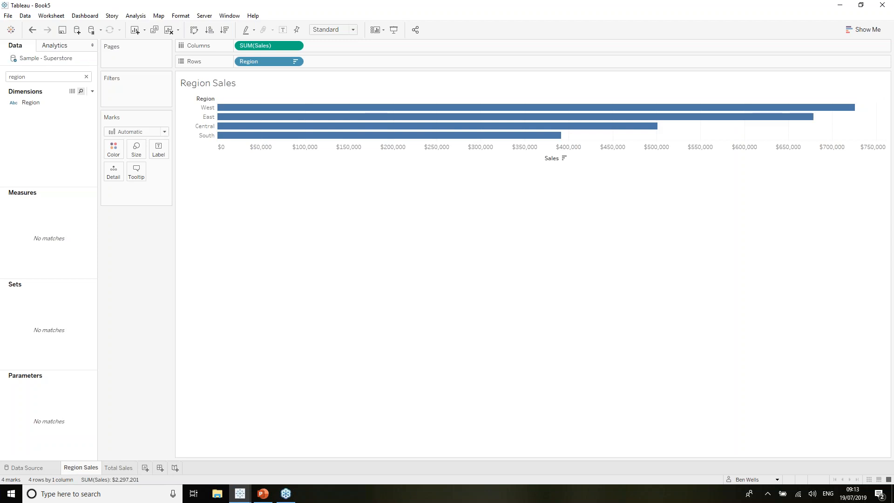
click(118, 466)
click(88, 469)
Step: Create a set from the Region dimension named Region Set, with only Central as a member
click(87, 77)
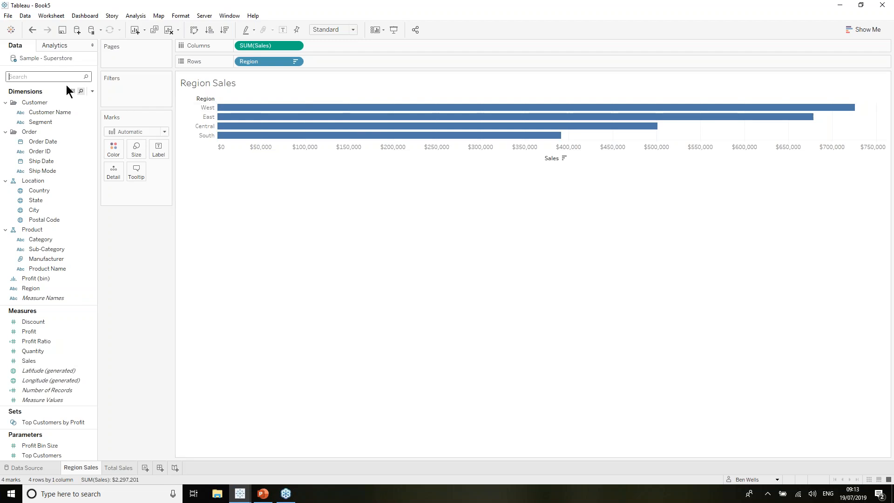
text(region)
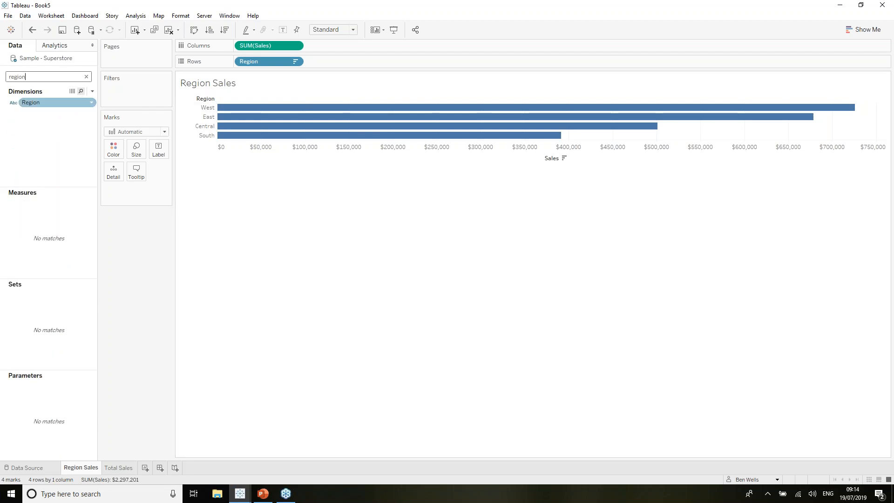
right_click(88, 103)
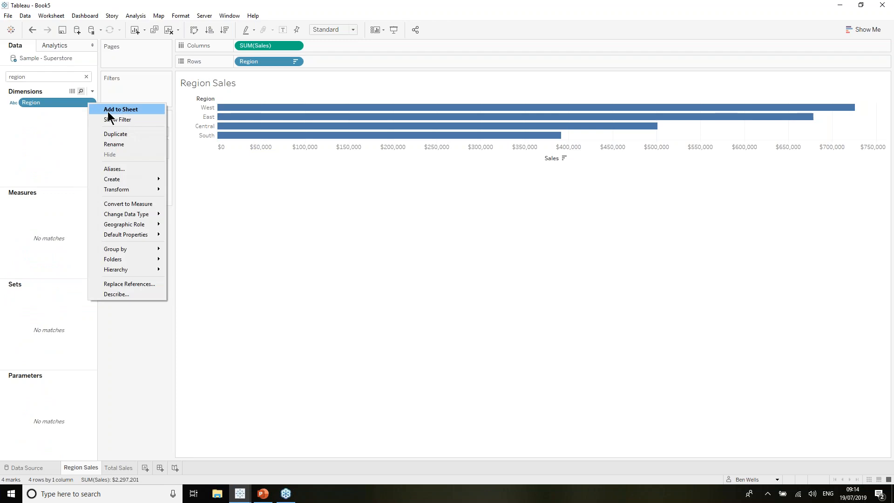
mouse_move(125, 177)
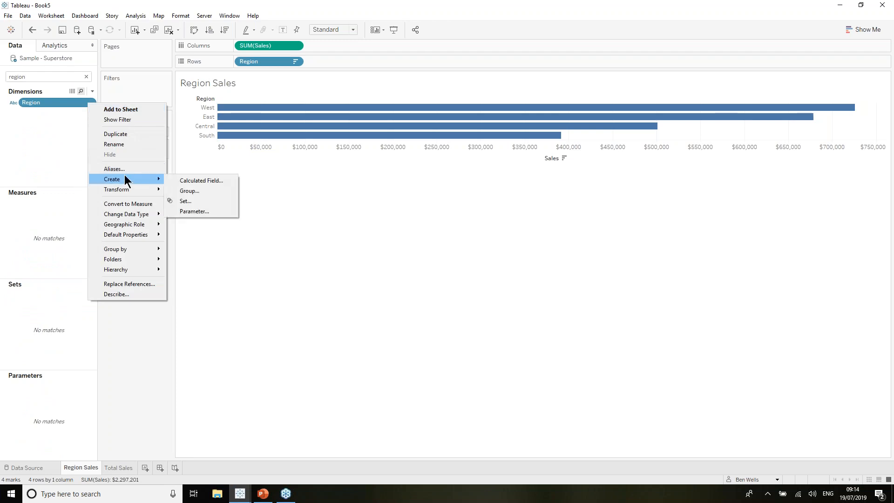
click(182, 201)
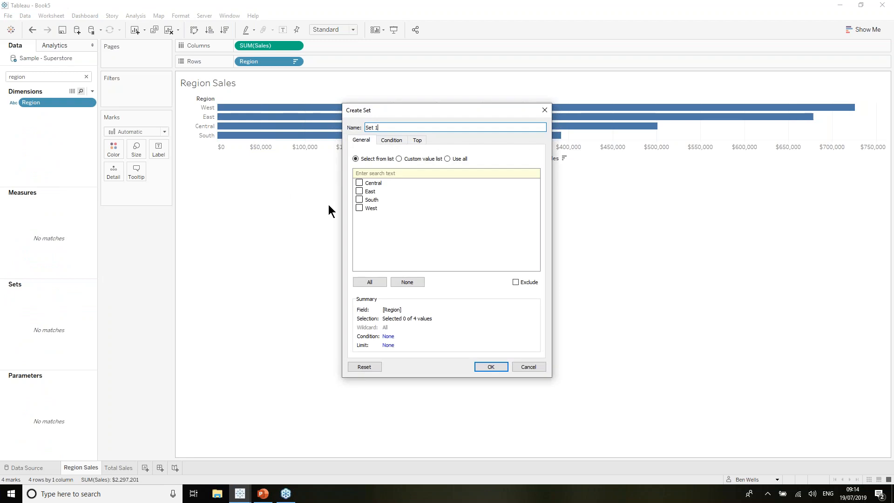
key(BackSpace)
key(BackSpace)
key(BackSpace)
key(BackSpace)
key(BackSpace)
text(Regio)
text(Set)
click(357, 182)
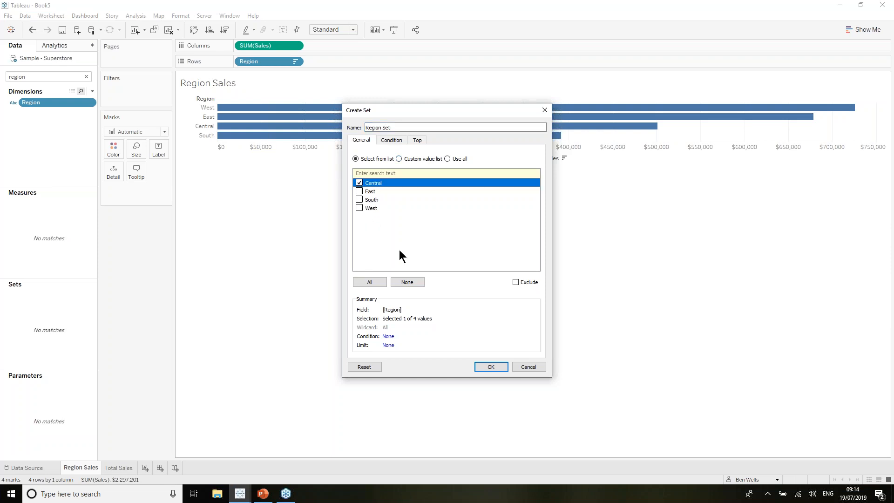
click(489, 367)
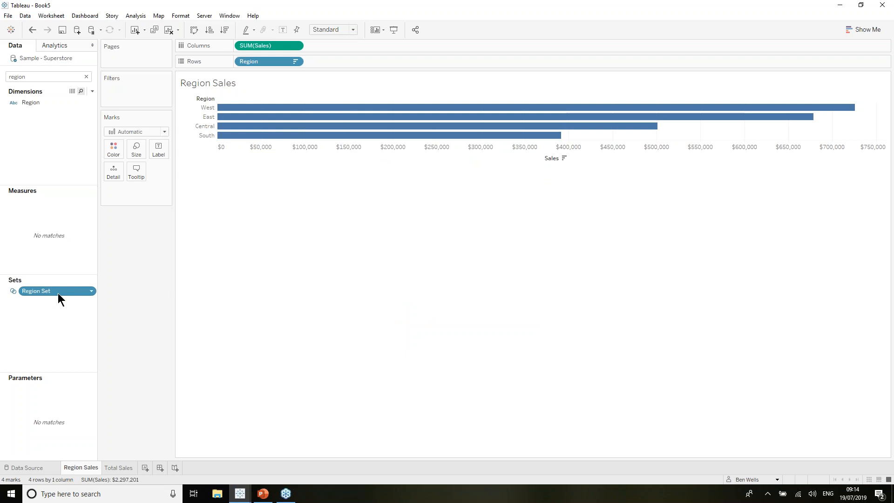
Step: Color the bars on both the Region Sales and Total Sales sheets by IN/OUT membership of Region Set
drag(58, 292, 113, 150)
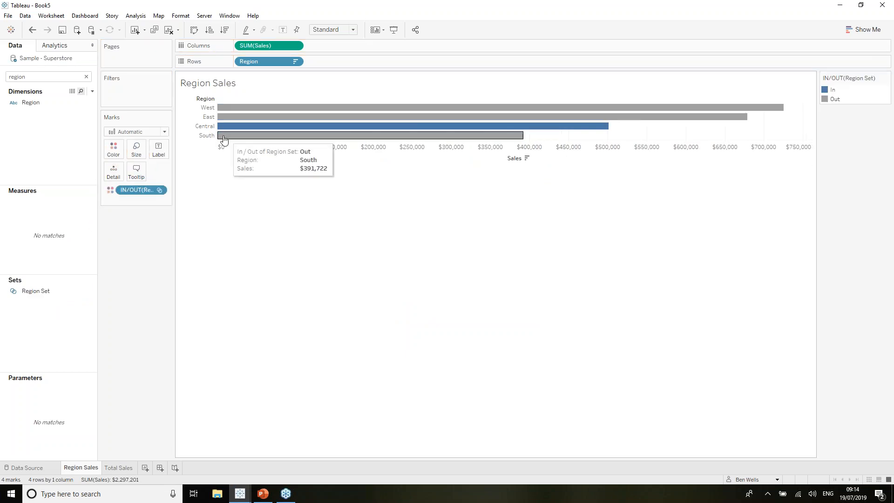
mouse_move(229, 131)
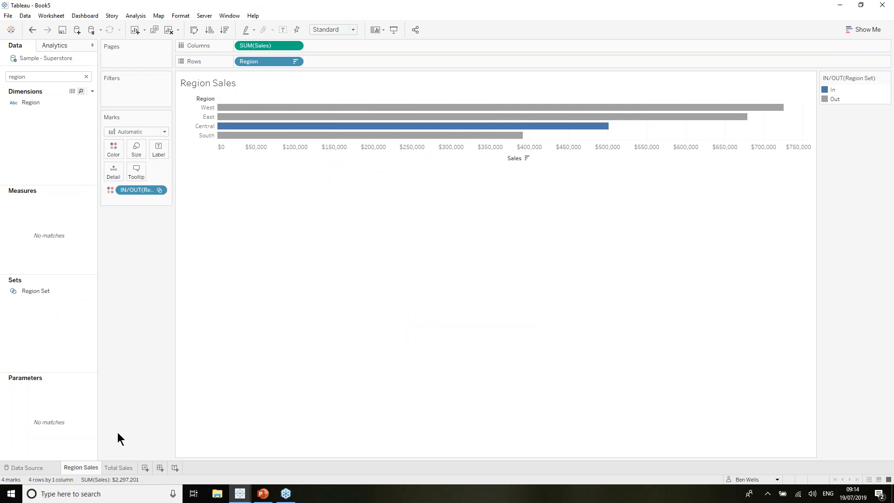
click(116, 467)
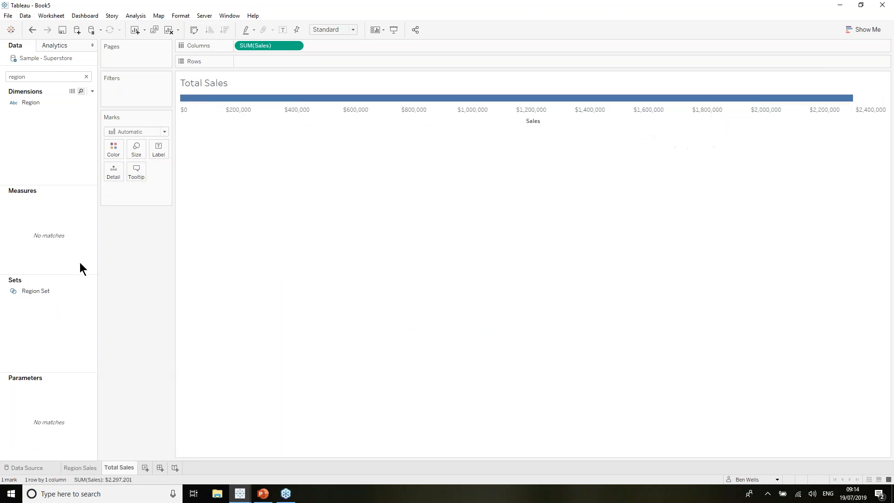
drag(60, 287, 114, 147)
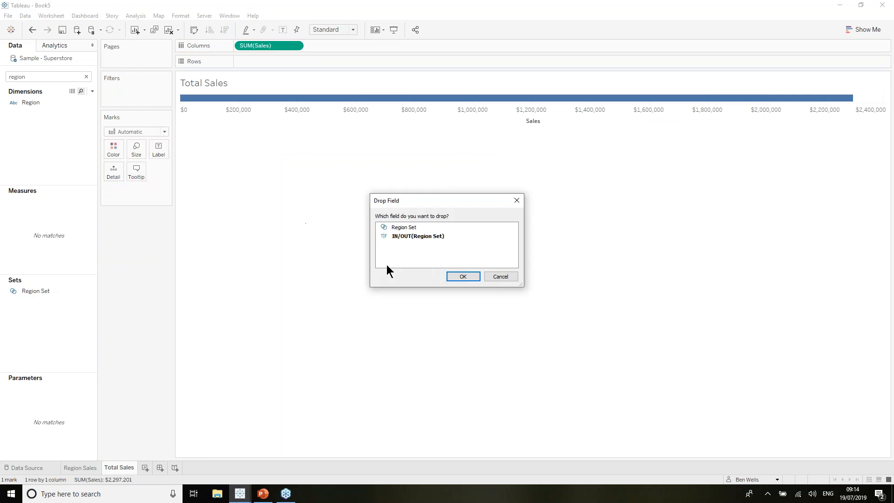
click(518, 203)
drag(54, 290, 114, 148)
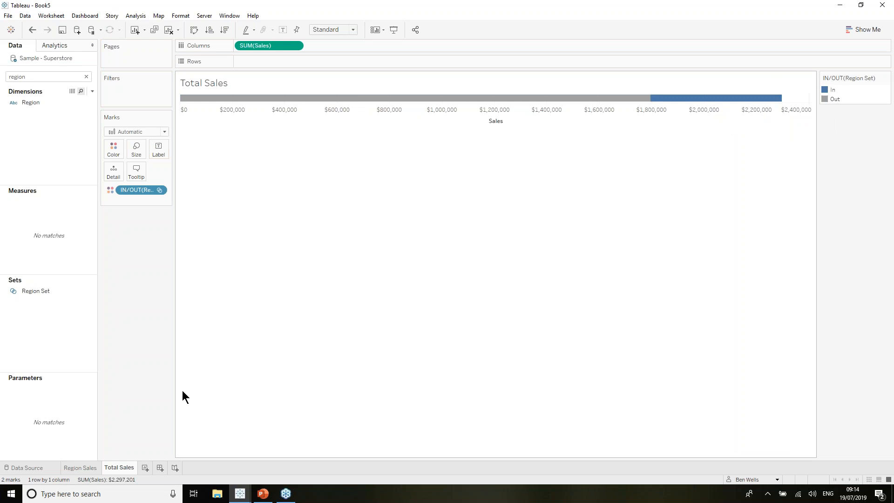
Step: Create a new dashboard and place the Region Sales sheet above the Total Sales sheet
click(161, 467)
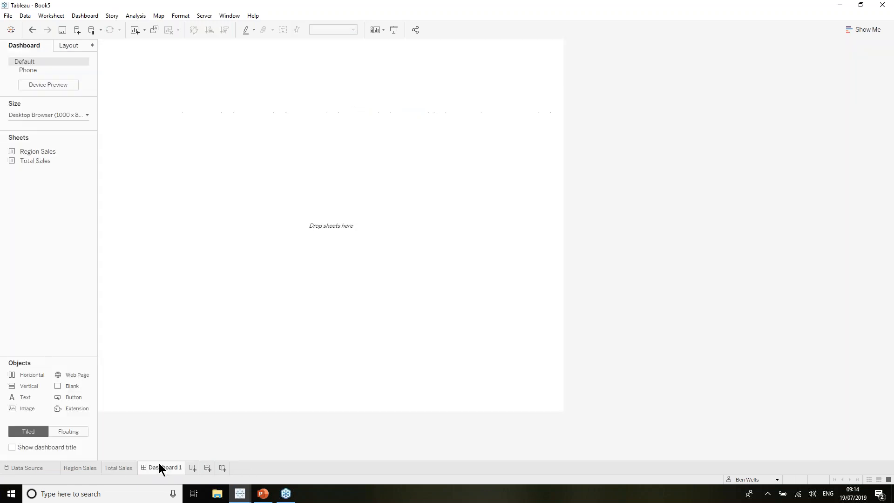
drag(66, 153, 333, 290)
click(353, 167)
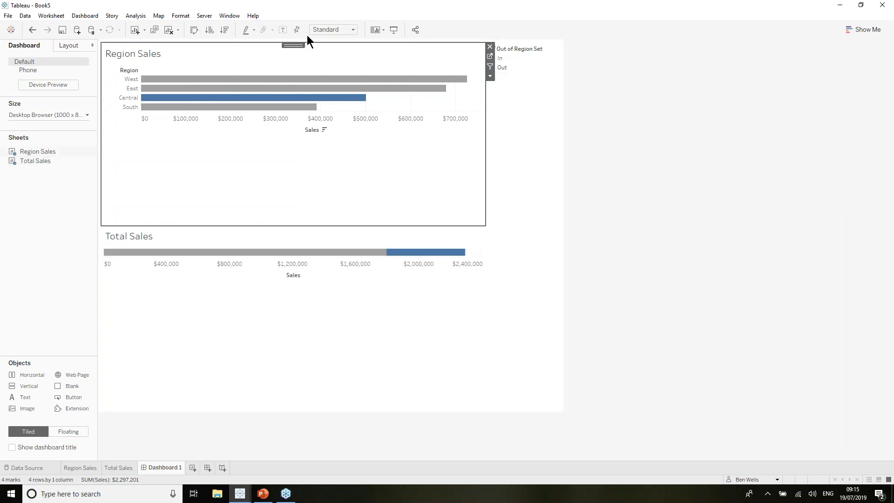
Step: Fit both the Region Sales and Total Sales charts on the dashboard to Entire View
click(329, 25)
click(336, 63)
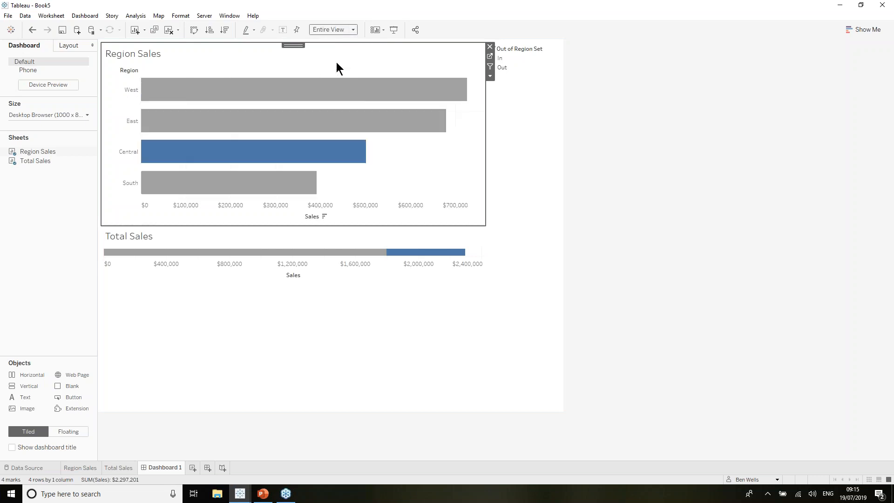
click(326, 327)
click(345, 31)
click(342, 64)
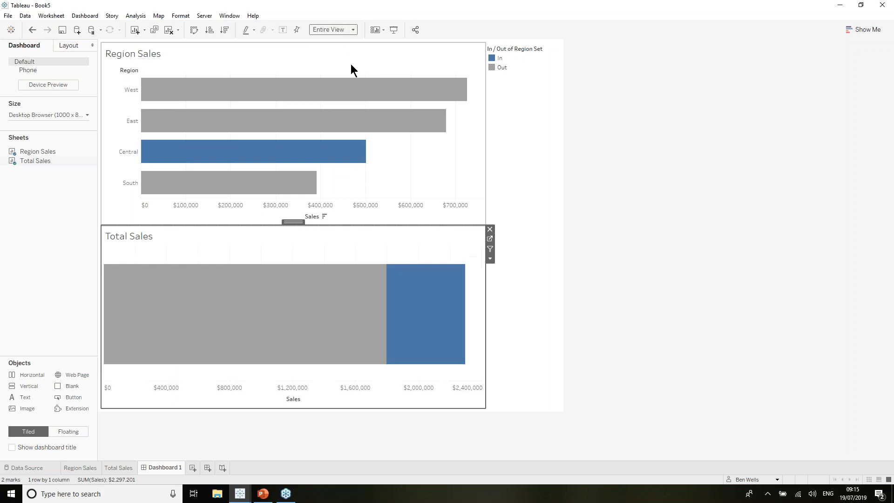
Step: Remove the Region Set color legend and its layout container from the dashboard
click(512, 74)
click(565, 47)
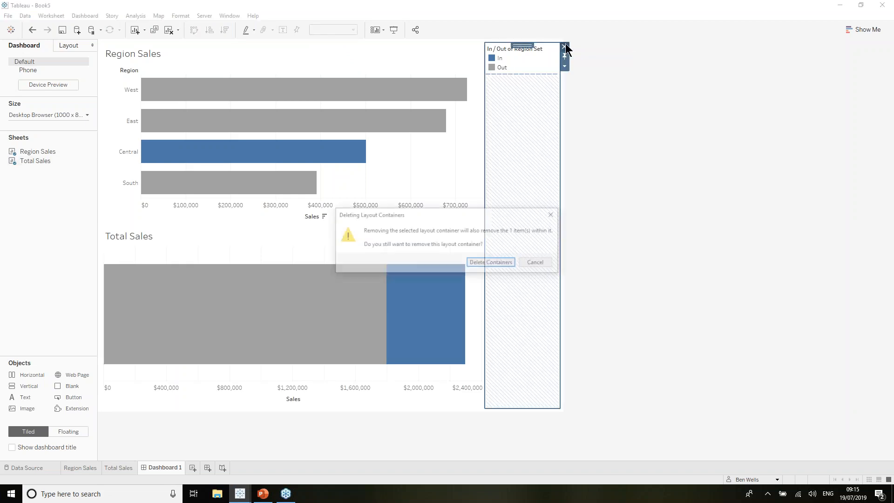
click(510, 264)
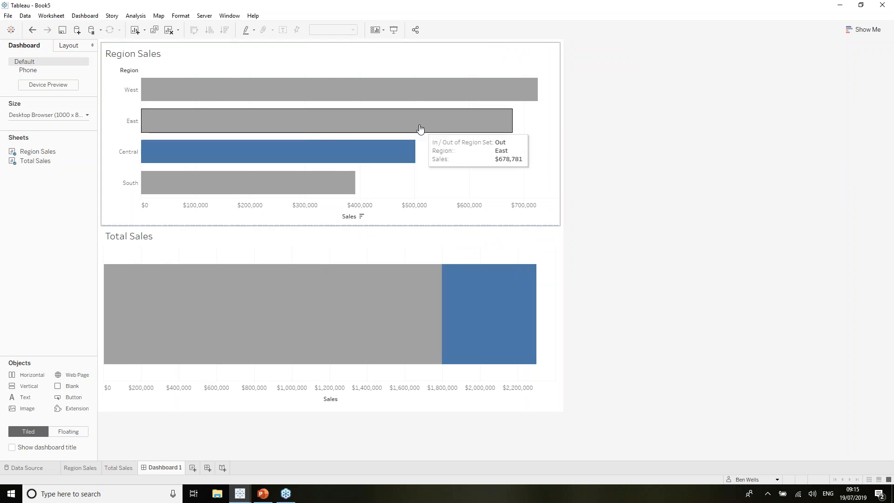
Step: Select individual region bars in Region Sales to check whether Total Sales responds, and clear the selection
click(410, 120)
click(373, 94)
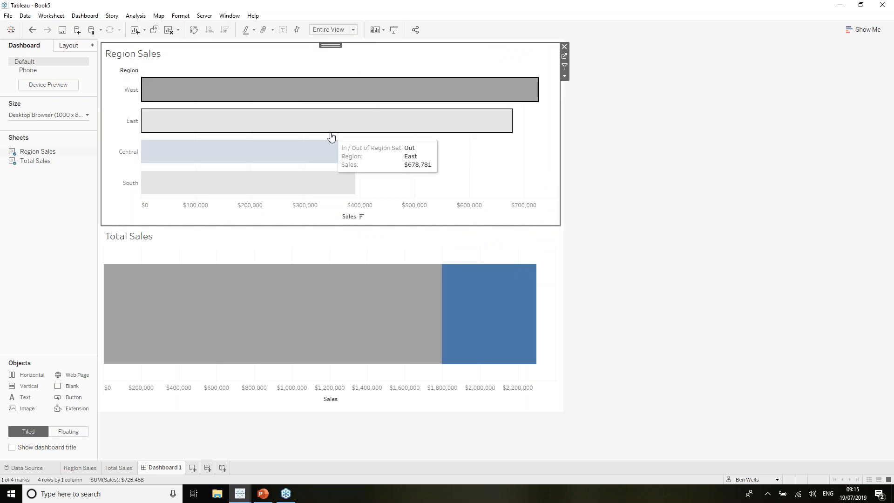
key(ctrl+z)
click(298, 161)
click(281, 180)
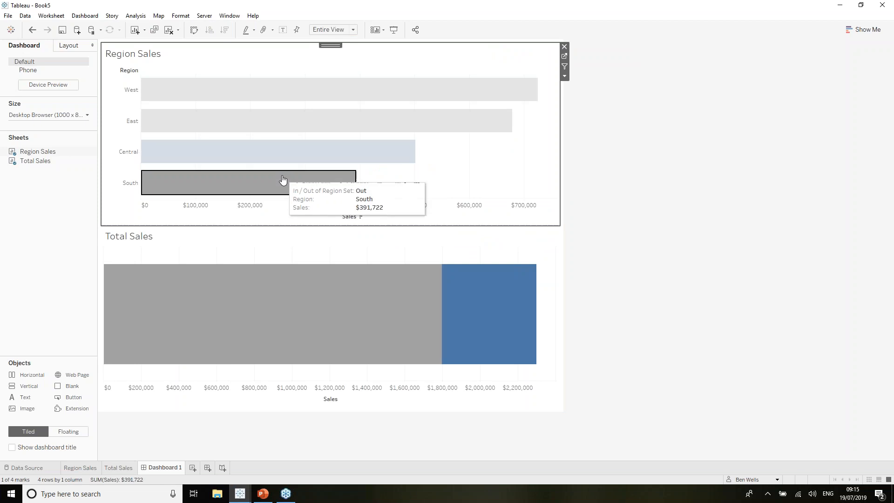
click(282, 180)
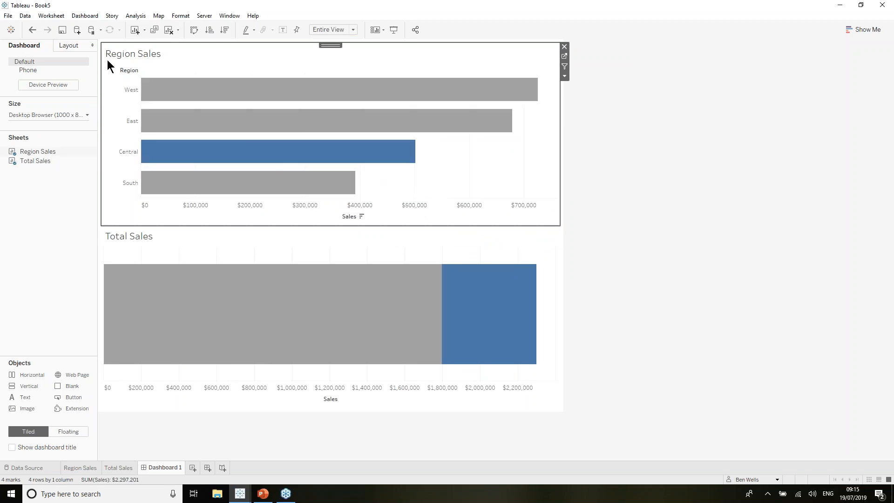
Step: Add a set action that runs on select from Region Sales only, targets Region Set and removes all values when the selection is cleared
click(89, 17)
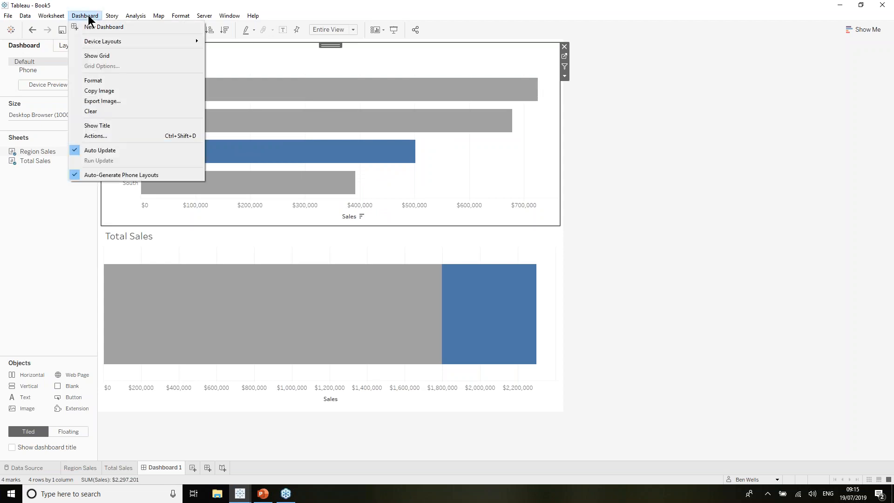
click(115, 136)
click(357, 277)
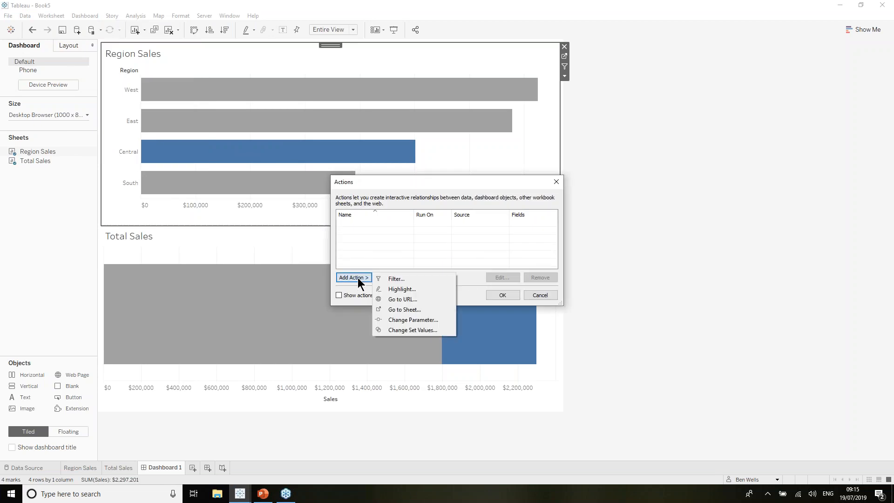
click(426, 325)
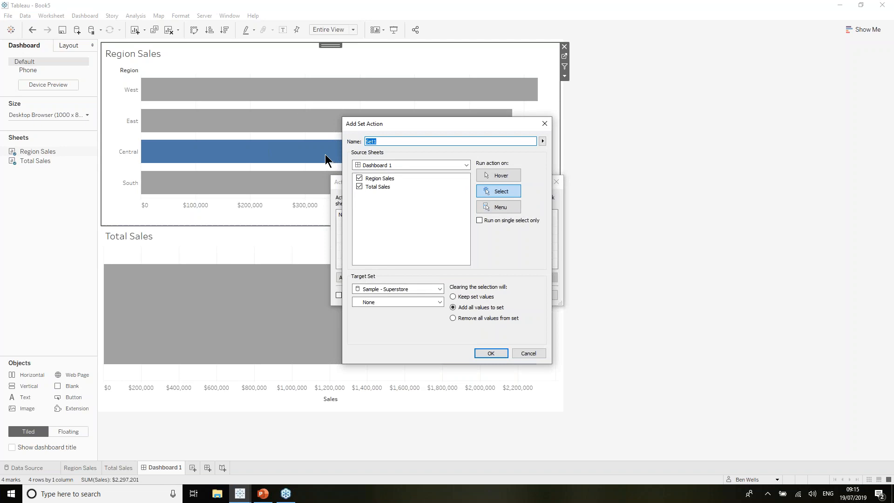
click(360, 187)
click(401, 302)
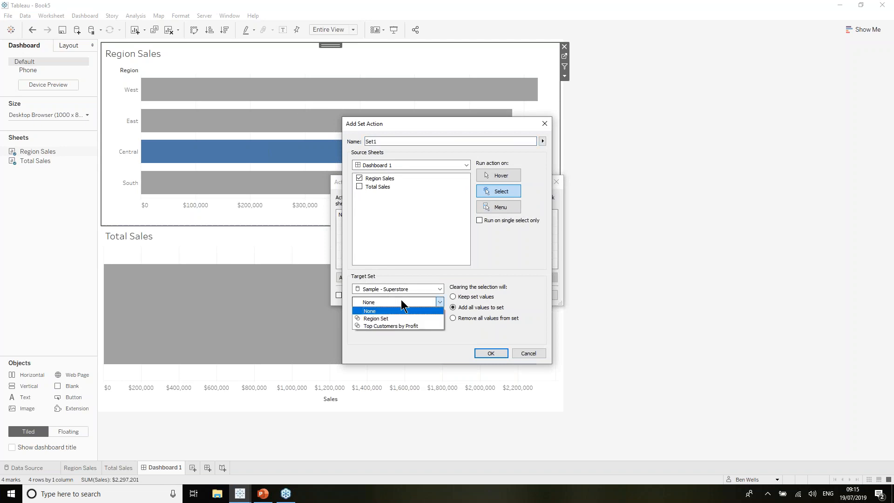
click(398, 320)
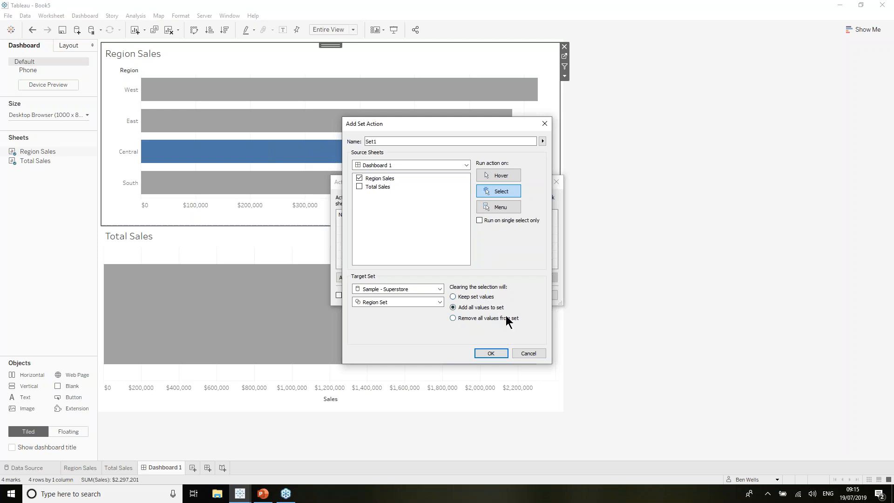
click(453, 317)
click(490, 354)
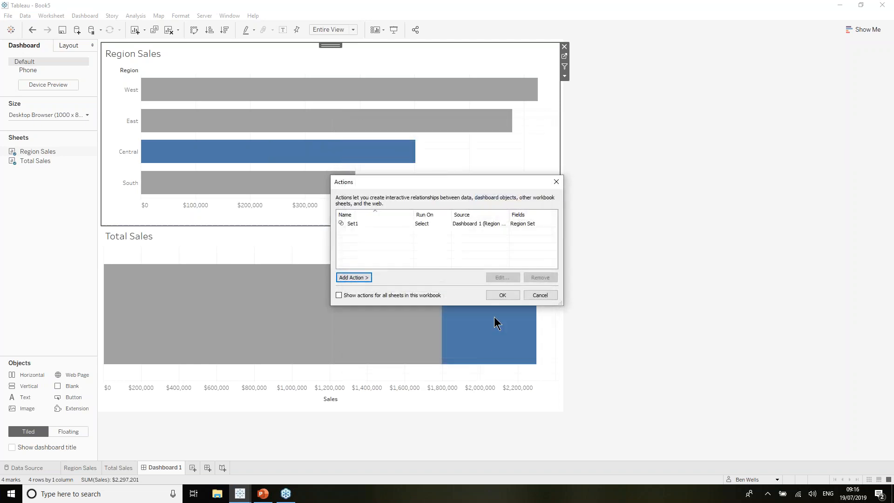
click(502, 294)
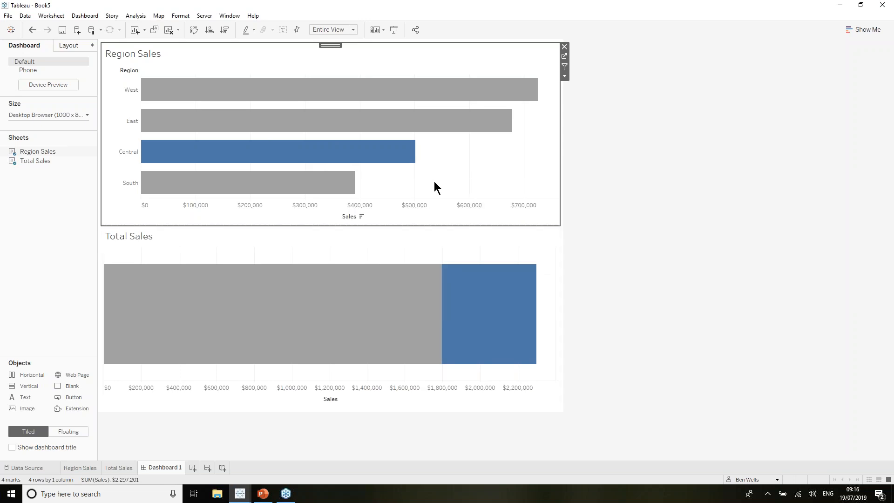
Step: Test the set action by selecting and clearing Central, and by selecting West, Central, South and East together before clearing them
click(412, 158)
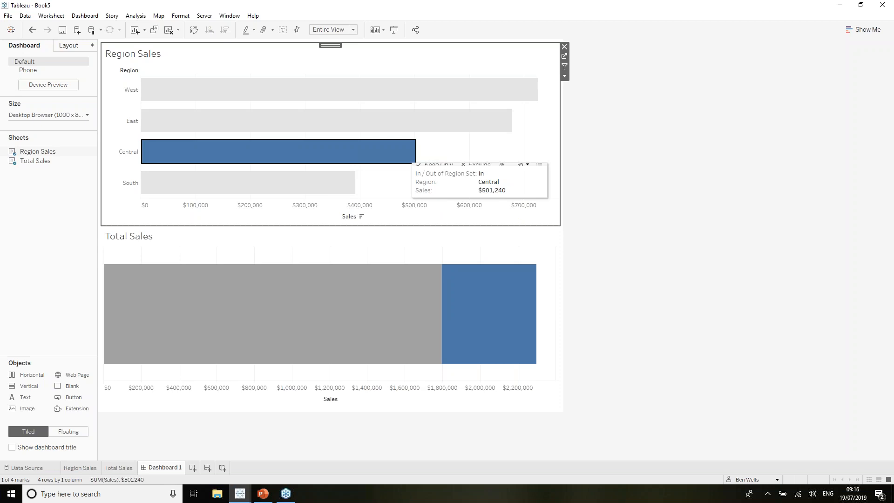
click(410, 158)
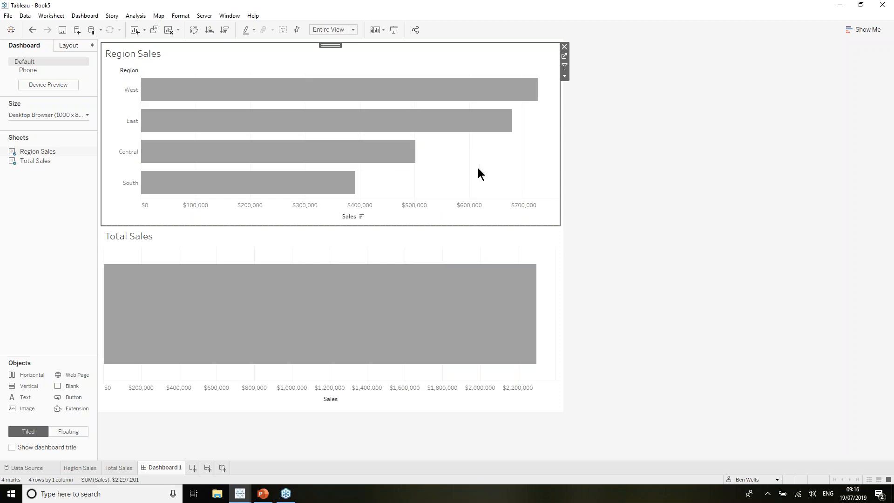
click(446, 89)
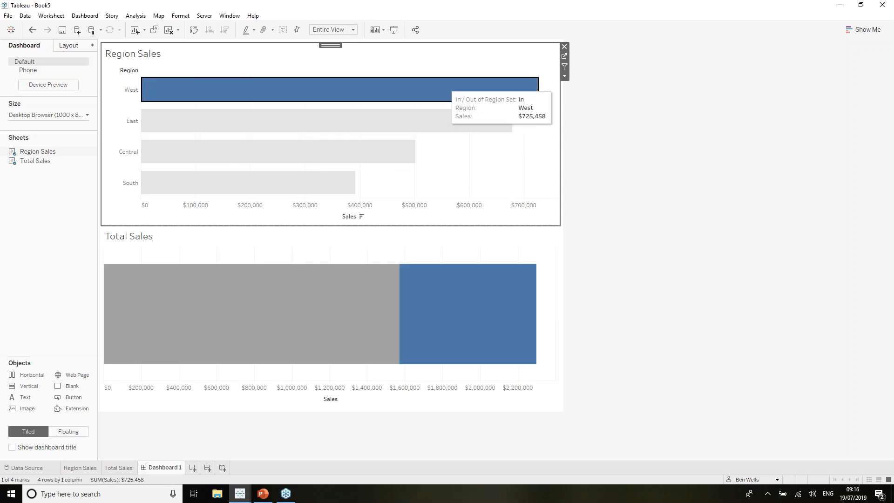
ctrl+click(408, 148)
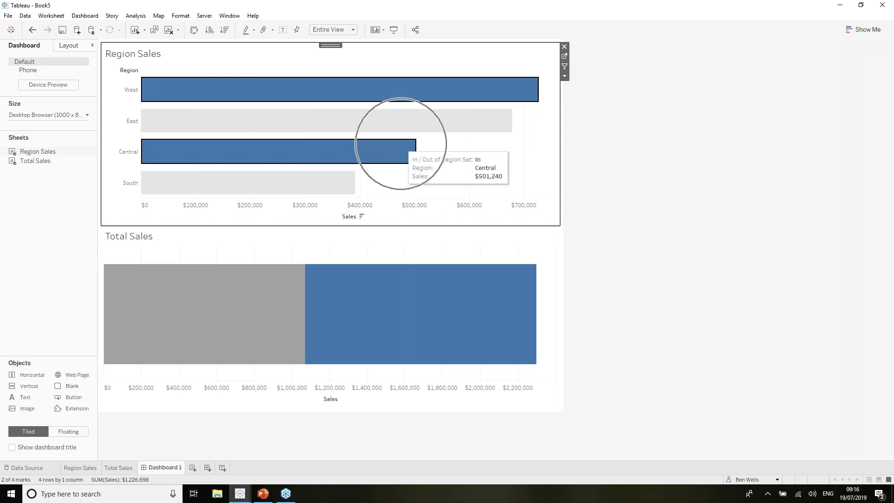
ctrl+click(327, 185)
ctrl+click(341, 123)
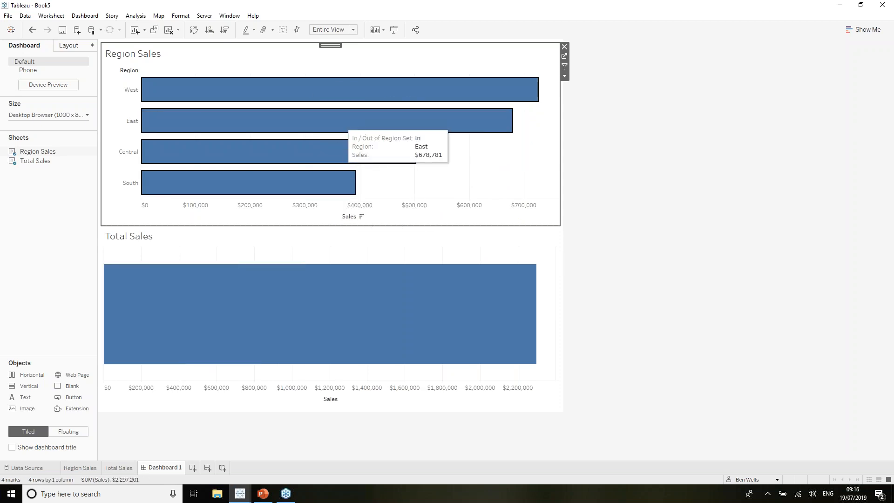
click(340, 123)
click(340, 122)
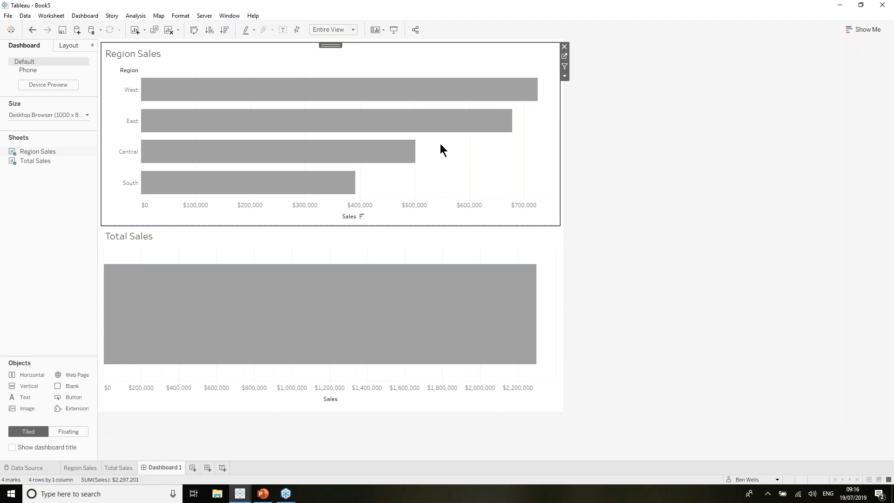
Step: Select East and inspect its share in Total Sales, and repeat with Central before clearing the selection
mouse_move(466, 119)
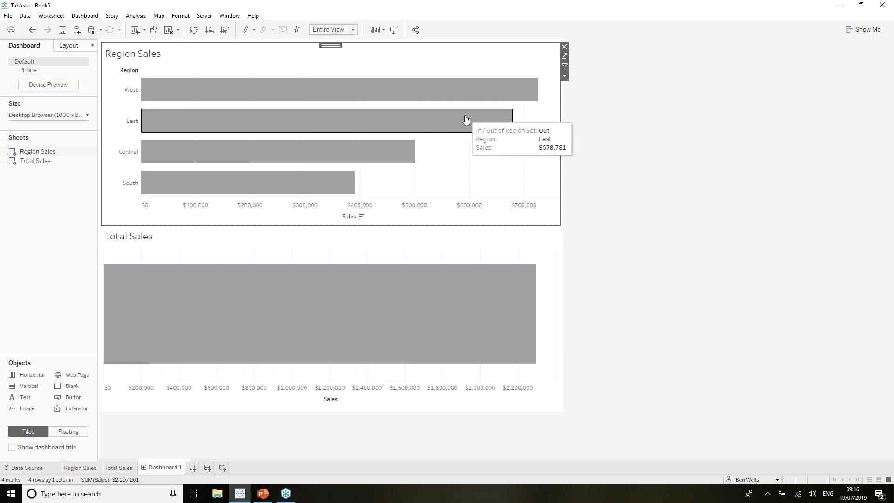
click(168, 122)
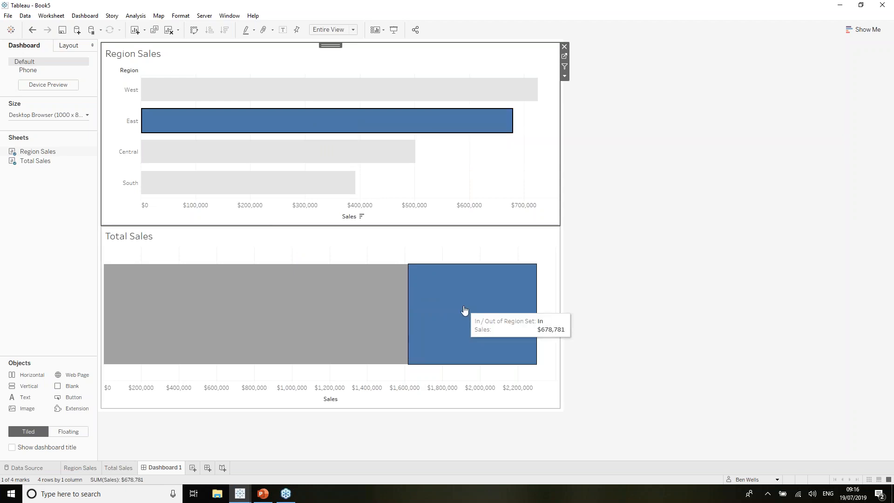
click(400, 156)
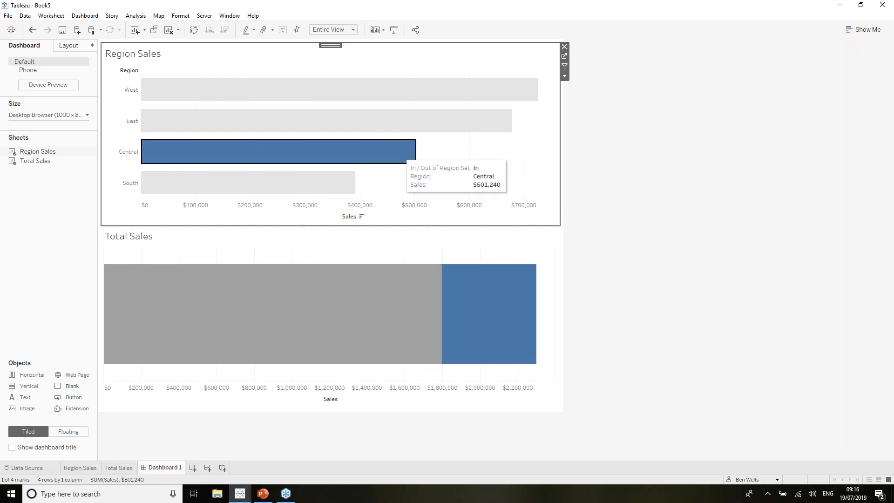
click(400, 156)
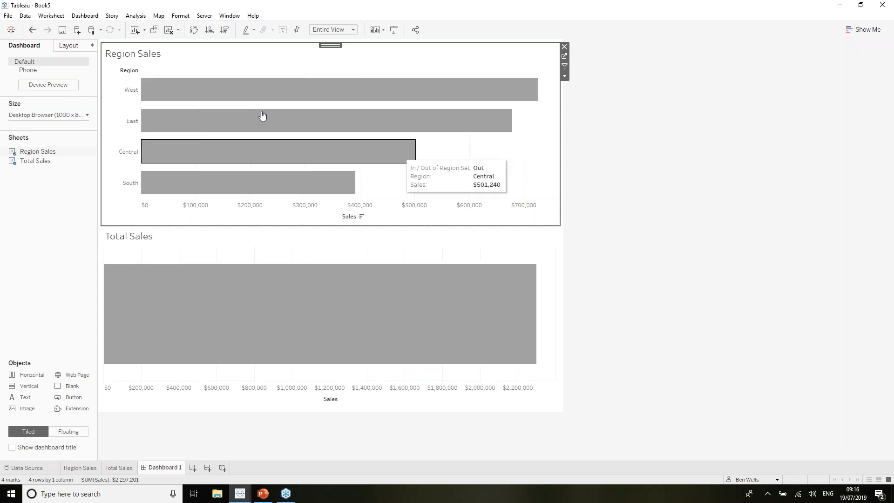
Step: Open the dashboard's set action for editing and rename it Region Set
click(37, 16)
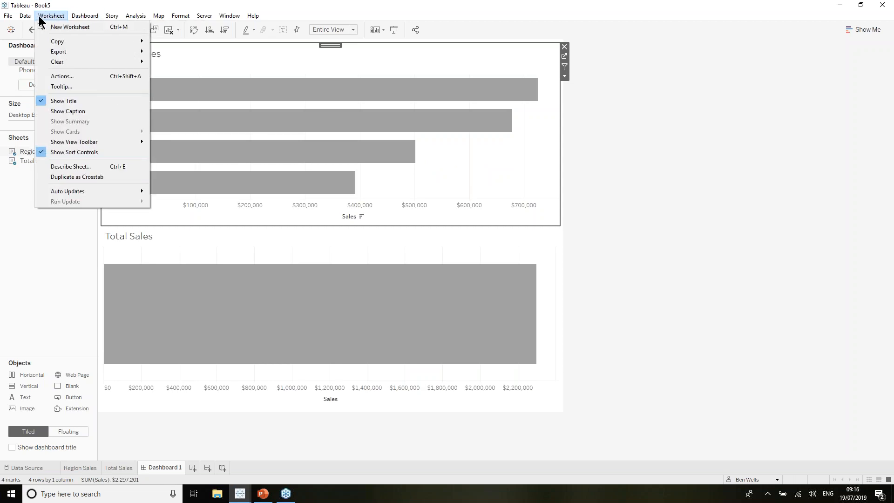
mouse_move(86, 17)
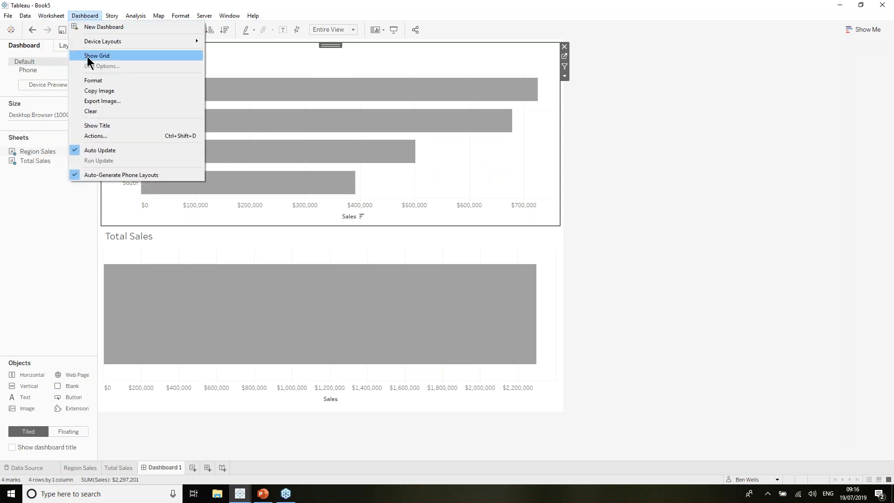
click(93, 134)
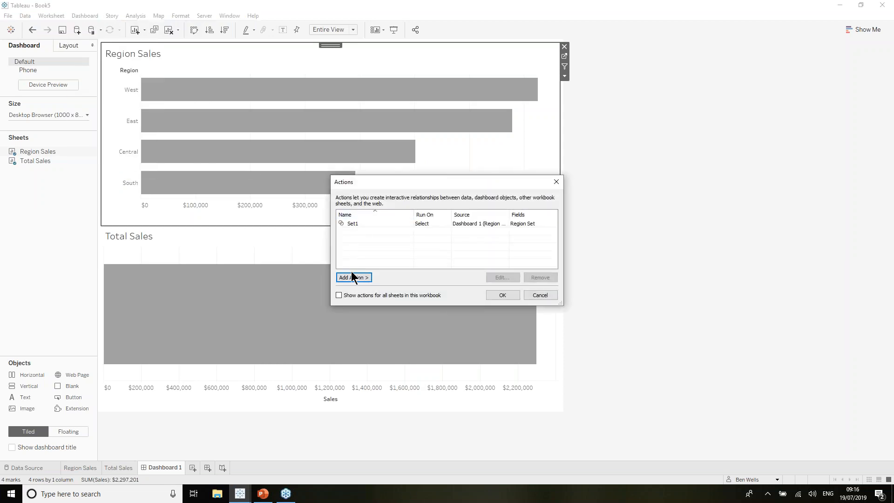
click(375, 224)
click(494, 279)
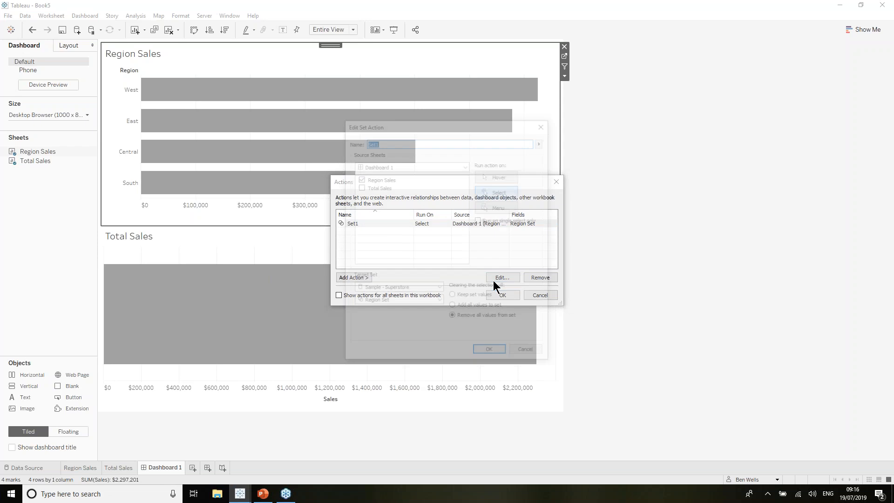
text(Region)
key(BackSpace)
key(BackSpace)
key(BackSpace)
key(BackSpace)
key(BackSpace)
text(egion Set)
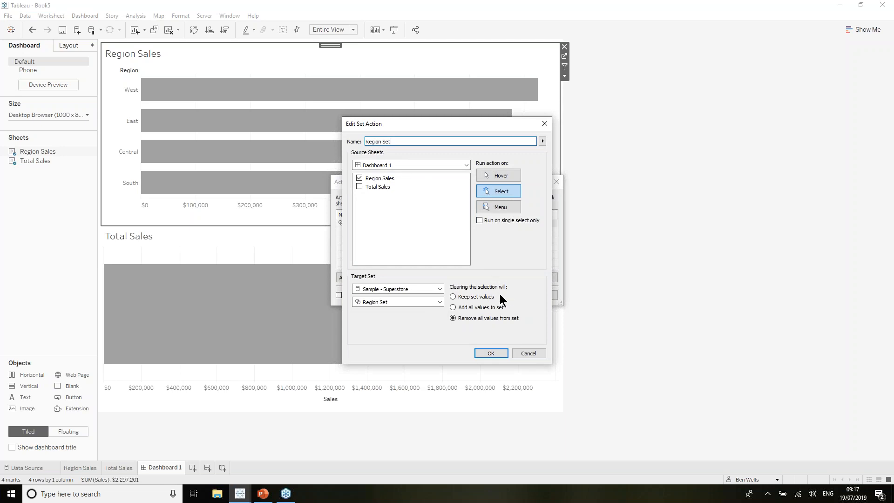
Step: Make clearing the selection add all values to the set, and save the action changes
click(483, 309)
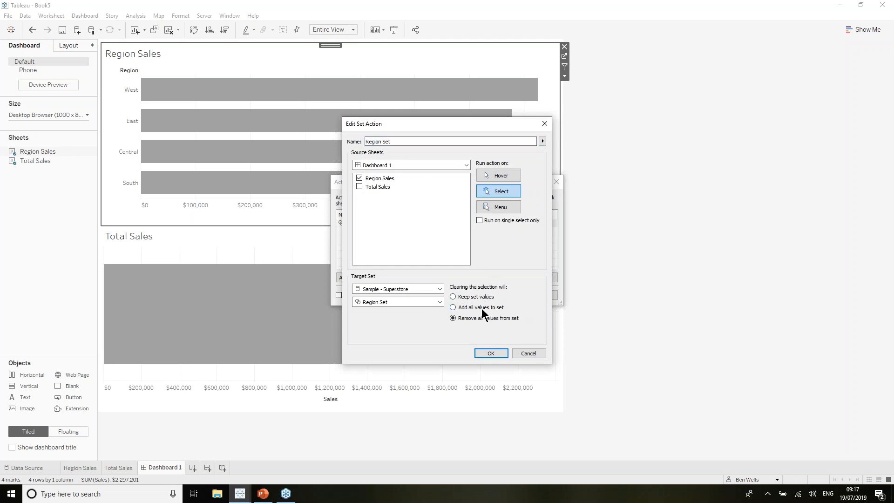
click(489, 353)
click(503, 295)
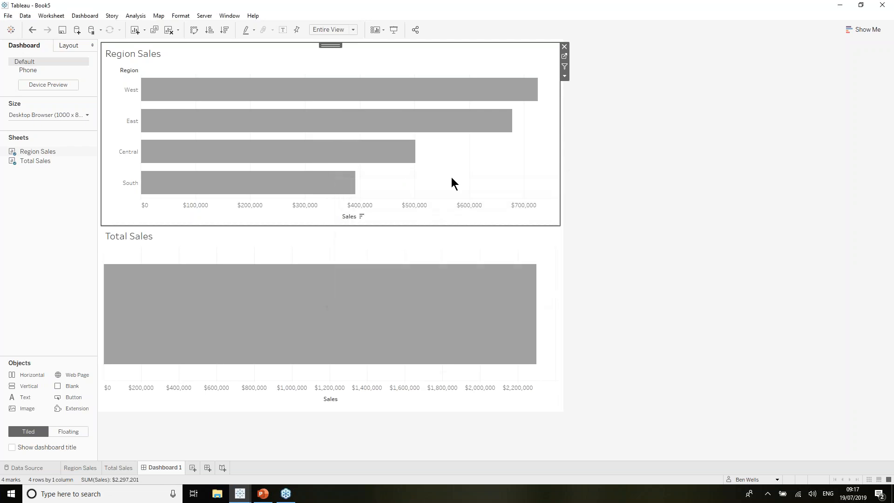
Step: Test the edited action by selecting Central and East together, narrowing to East alone, and clearing the selection
click(408, 162)
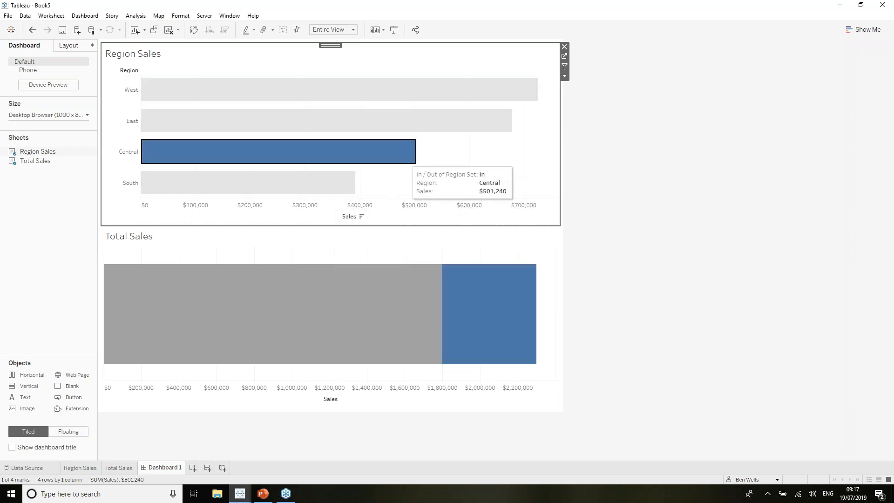
ctrl+click(405, 115)
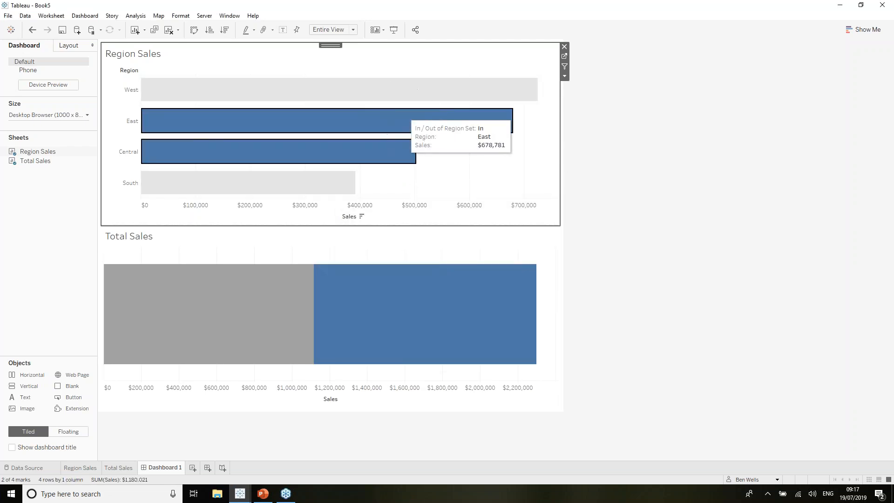
click(372, 122)
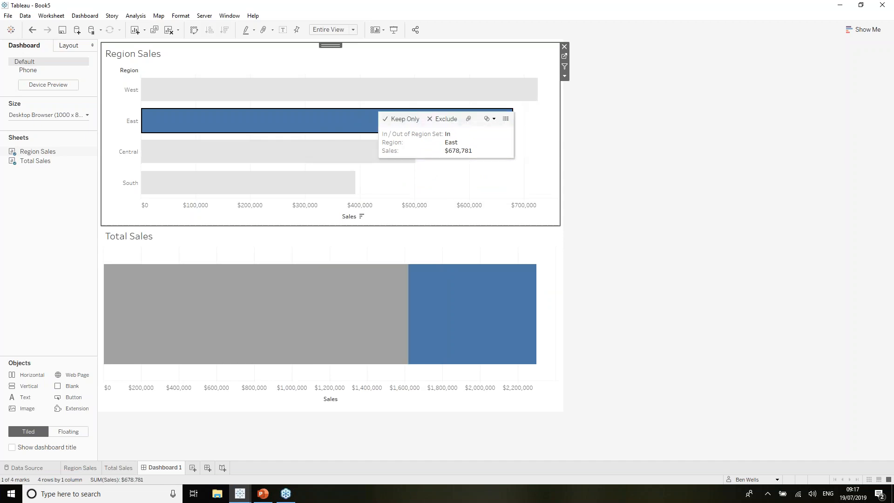
click(375, 125)
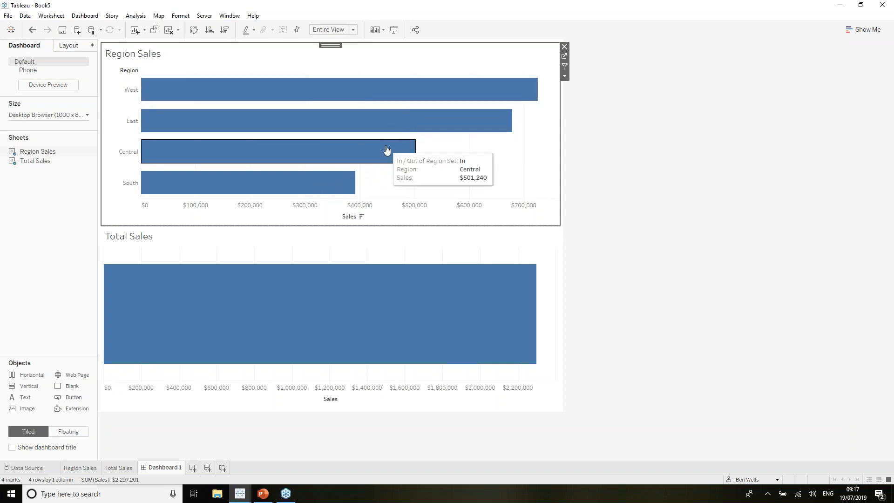
Step: Edit the dashboard's Region Set action so that clearing the selection keeps the set values, and save the action changes
click(84, 15)
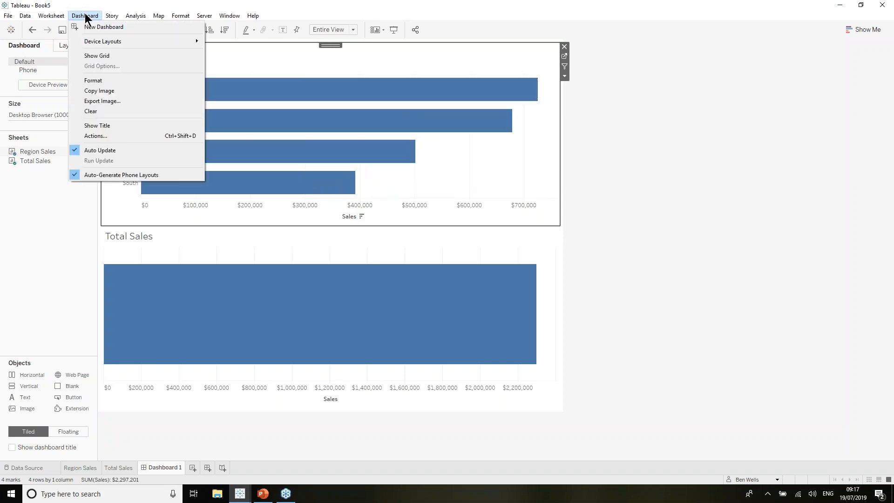
click(101, 132)
click(358, 223)
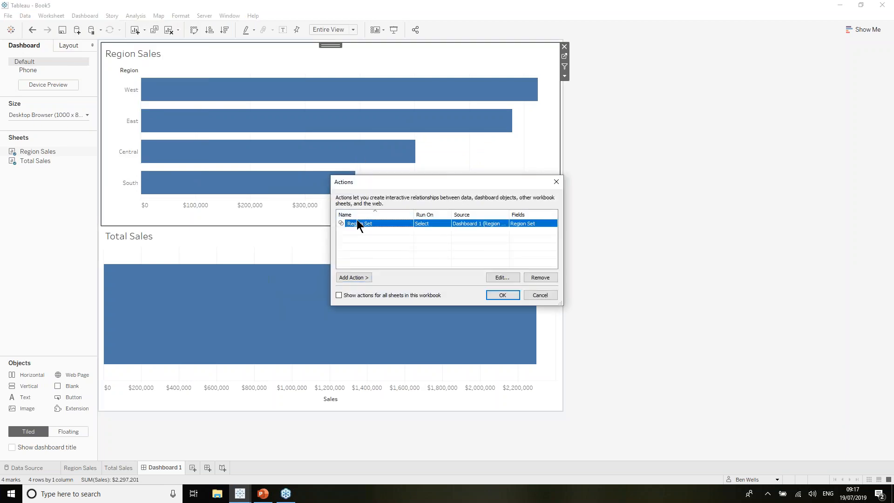
click(513, 276)
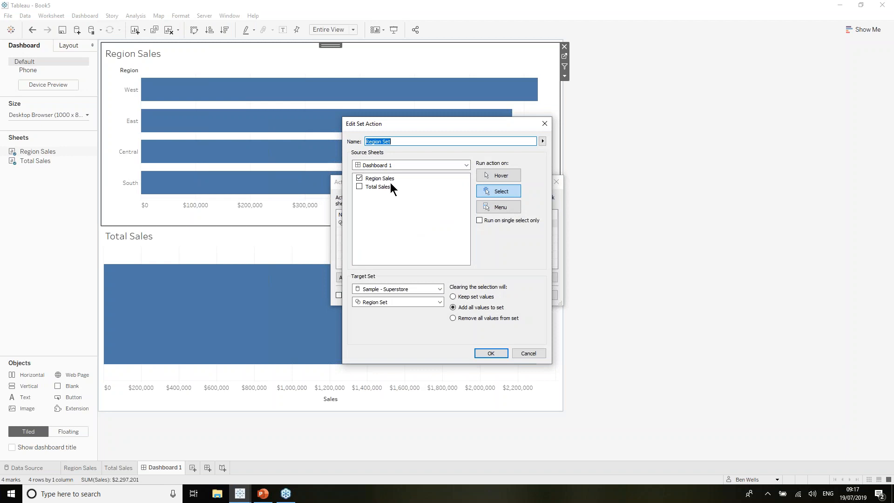
click(471, 303)
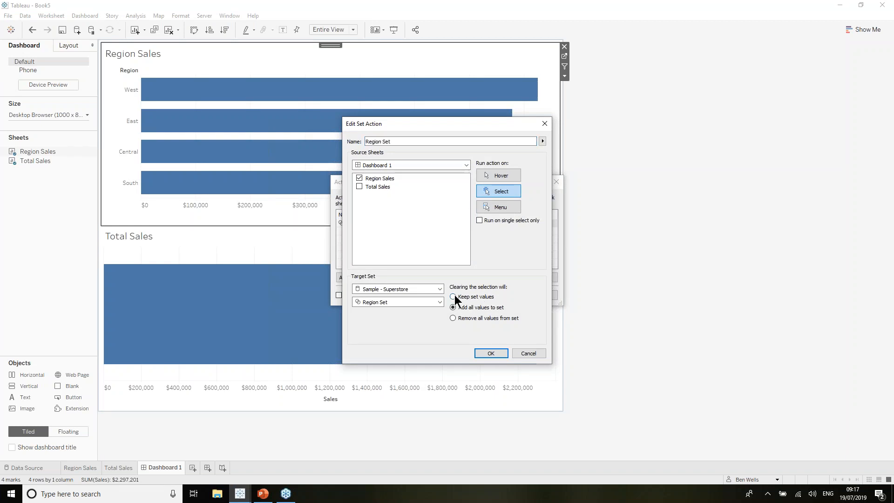
click(490, 353)
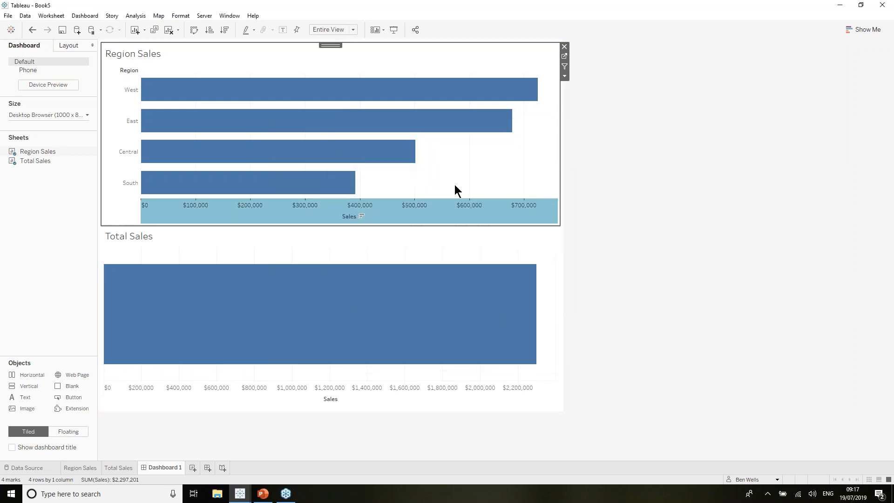
Step: Test the keep-values behaviour by selecting Central and East together and clearing, and repeat with Central and East individually
click(414, 163)
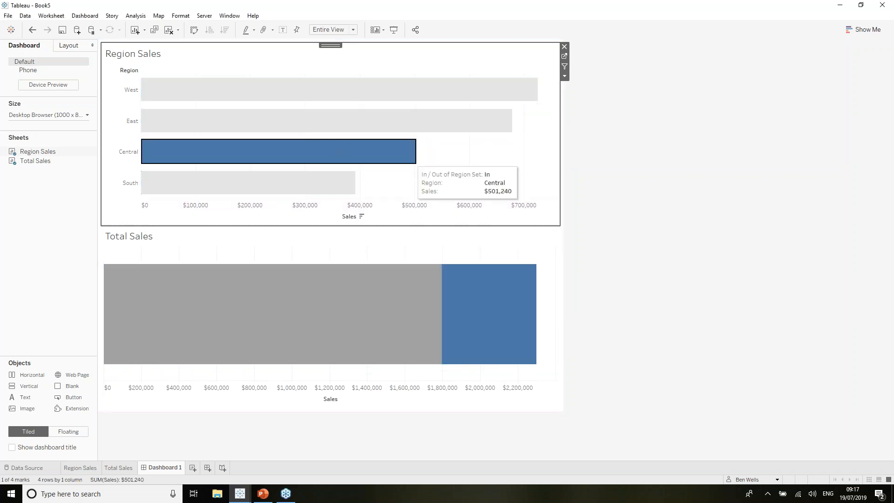
ctrl+click(421, 116)
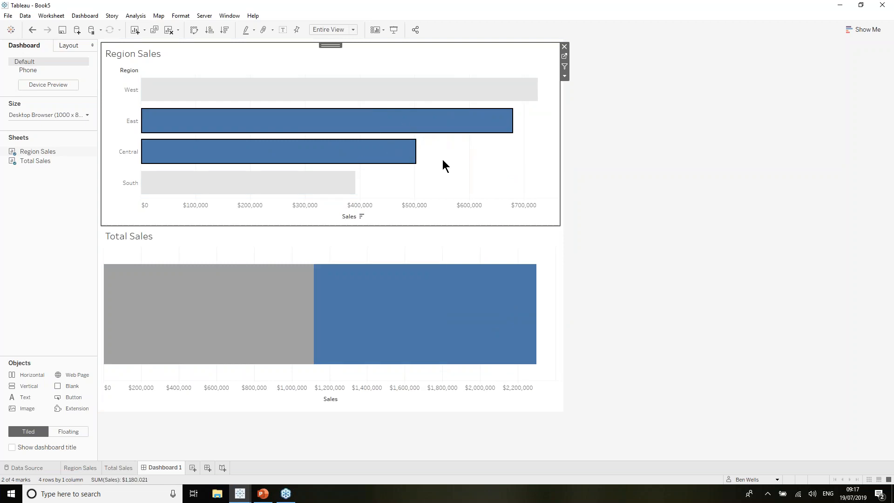
click(443, 159)
click(409, 154)
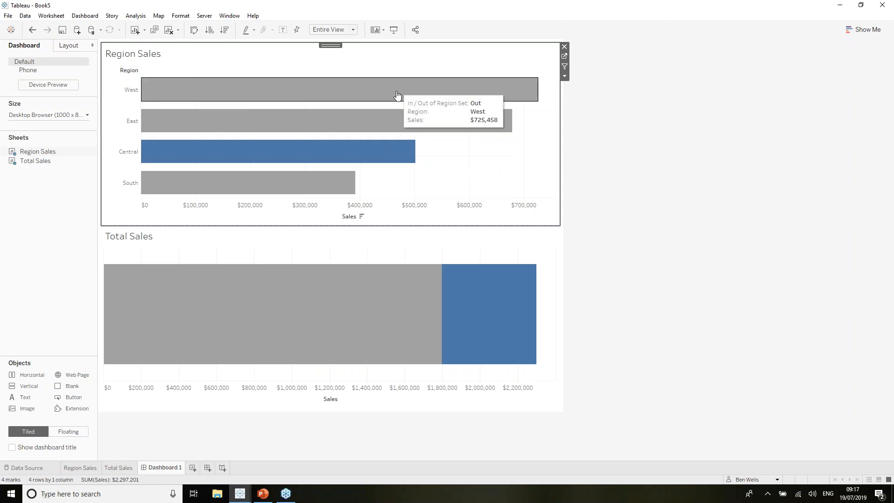
click(398, 126)
click(398, 125)
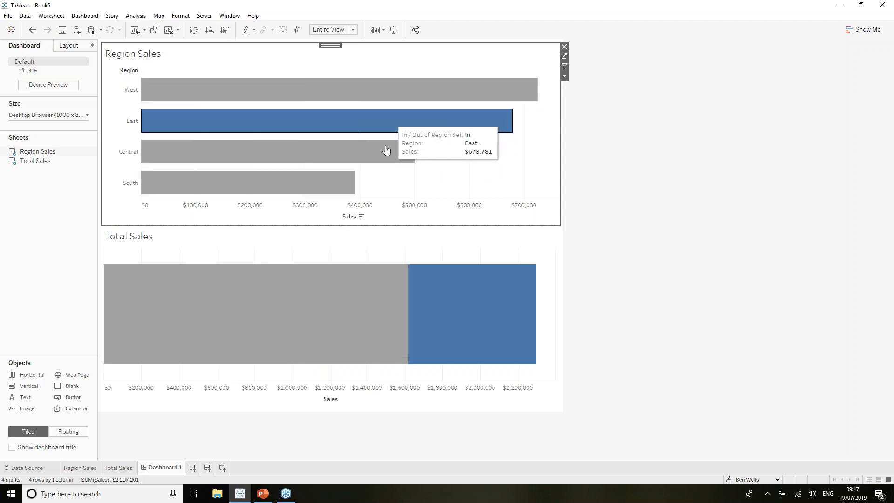
click(382, 159)
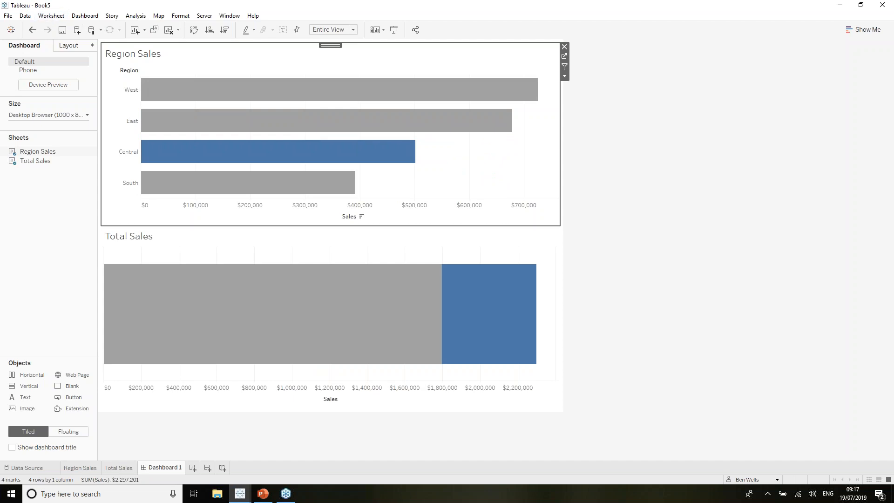
Step: Make clearing the Region Set action's selection remove all values from the set, save it, and test by selecting and clearing Central
click(87, 16)
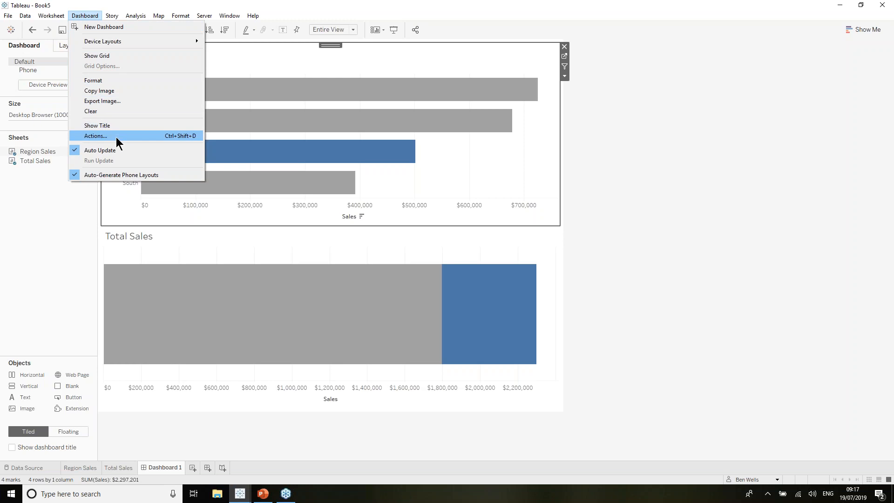
click(95, 136)
click(405, 224)
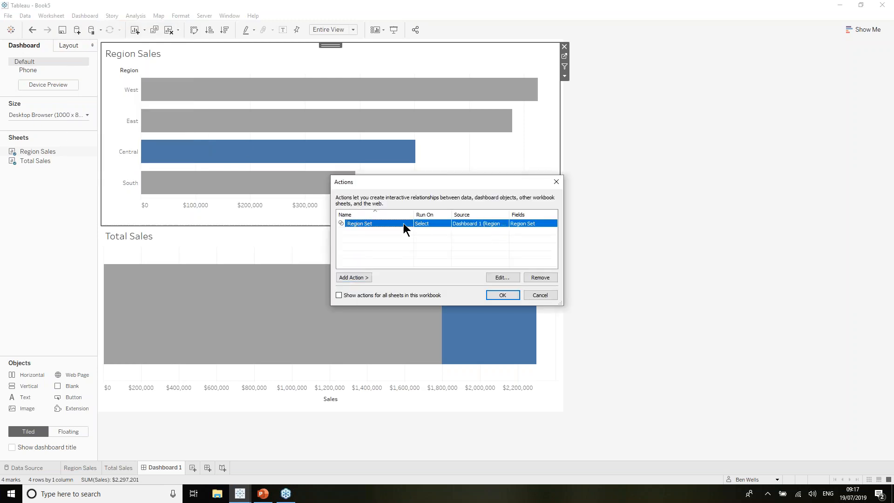
click(504, 275)
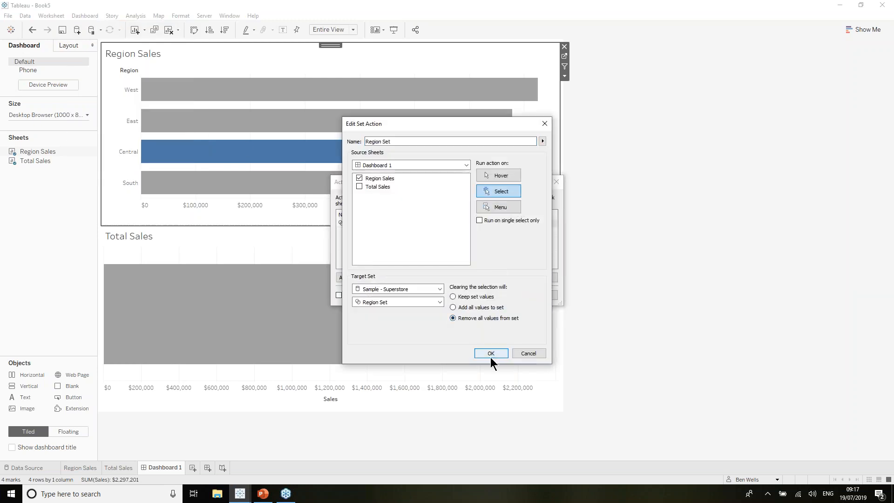
click(490, 354)
click(498, 293)
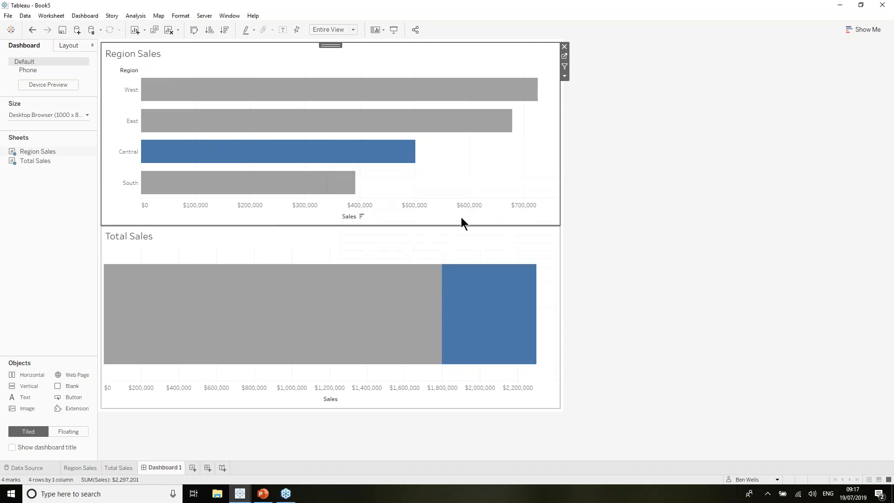
click(386, 154)
click(386, 154)
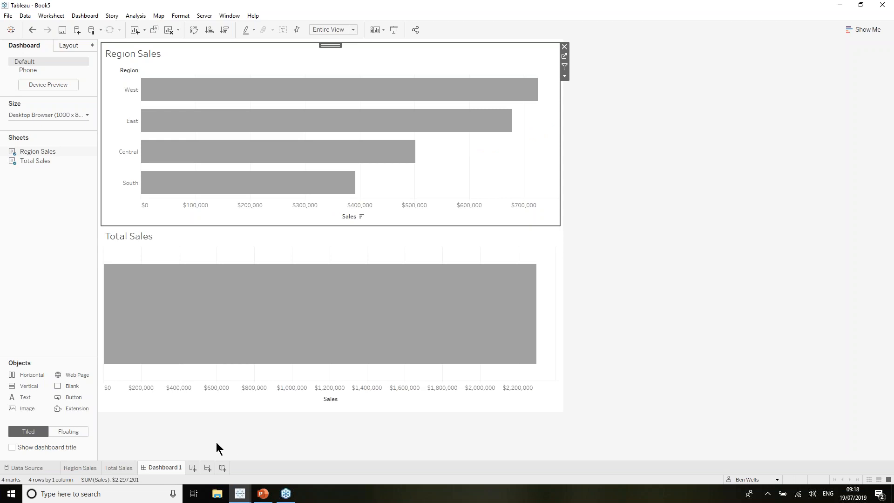
Step: Switch to the Set Action Webinar New workbook and preview Table Drill Down by expanding and collapsing Office Supplies
click(240, 493)
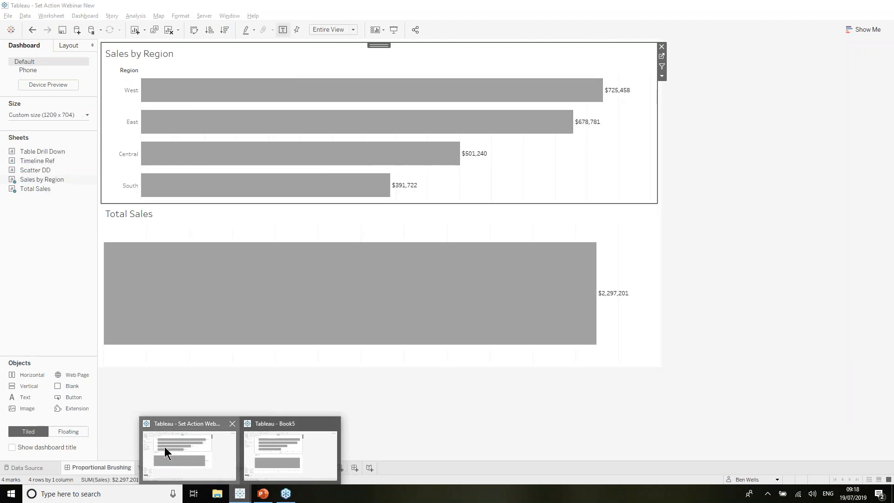
click(165, 451)
click(192, 413)
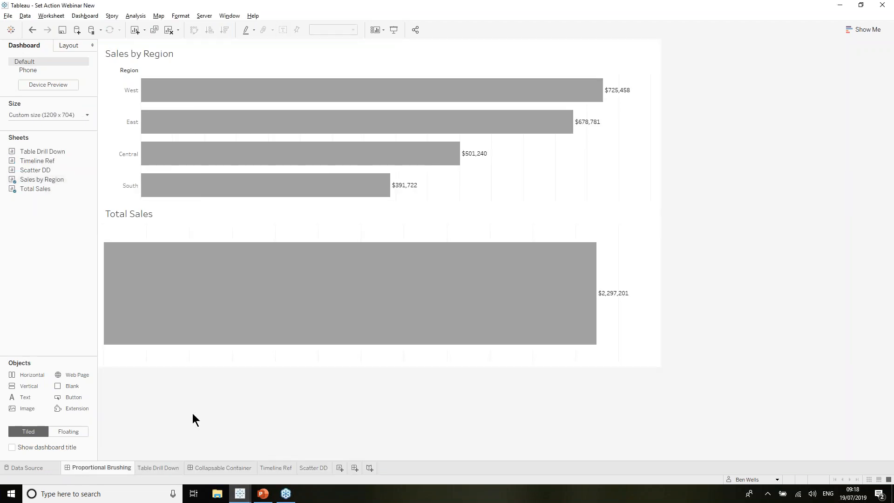
click(163, 468)
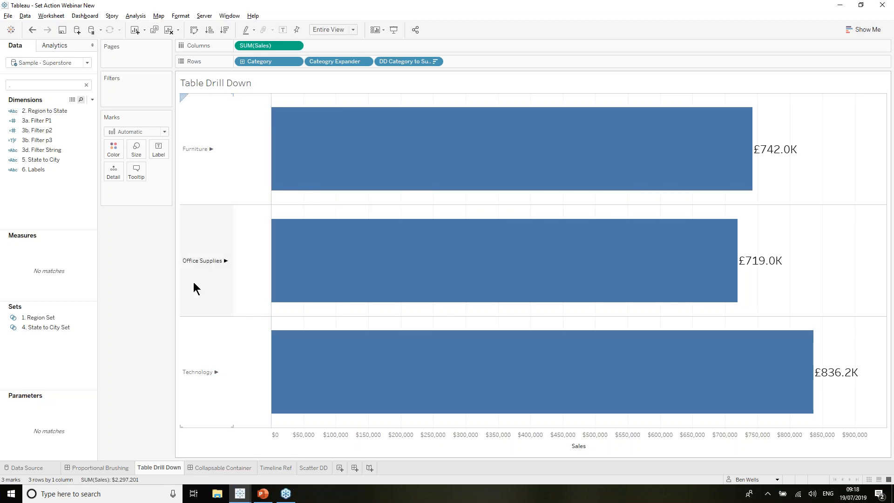
mouse_move(615, 265)
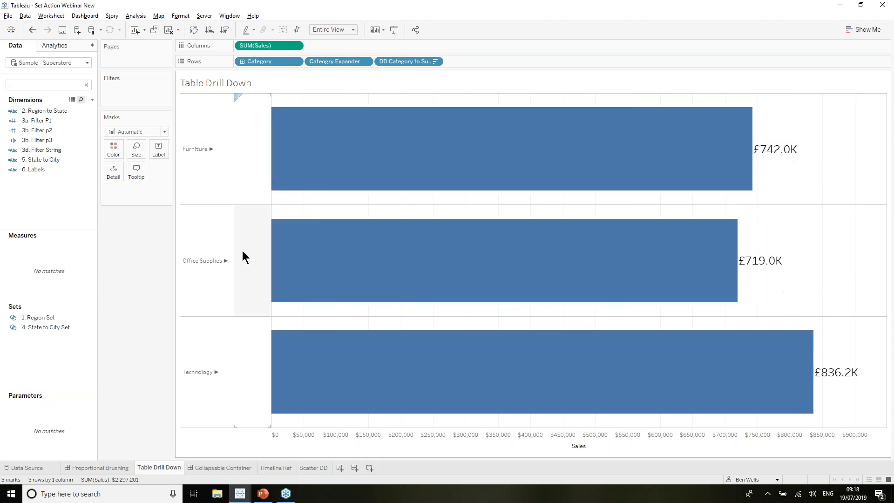
click(202, 274)
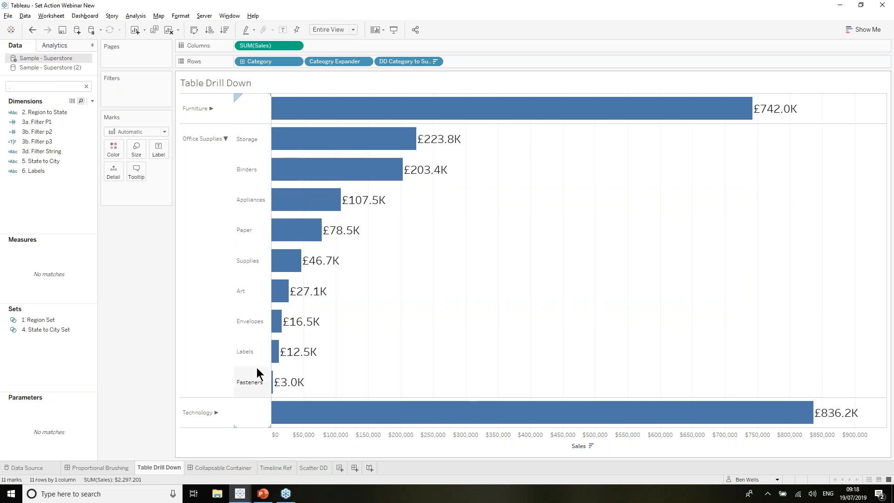
click(210, 138)
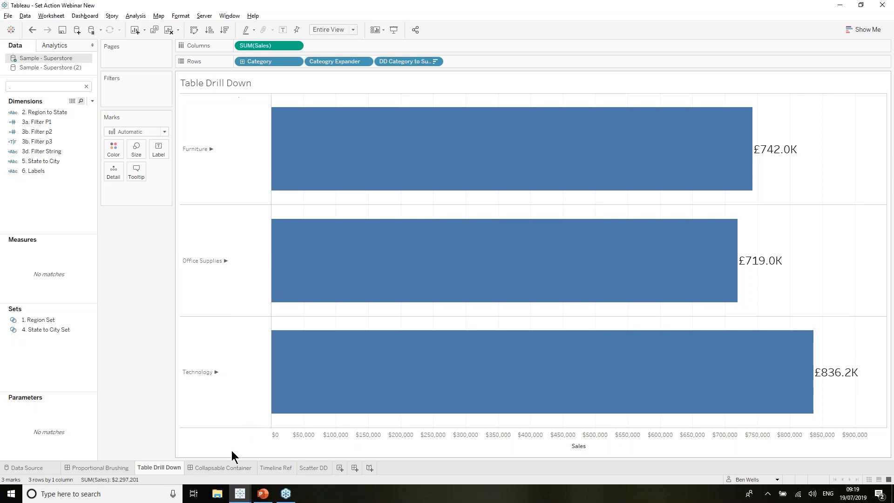
Step: Return to the Book5 workbook, add a new worksheet, and connect another copy of the saved Sample - Superstore data source
click(240, 494)
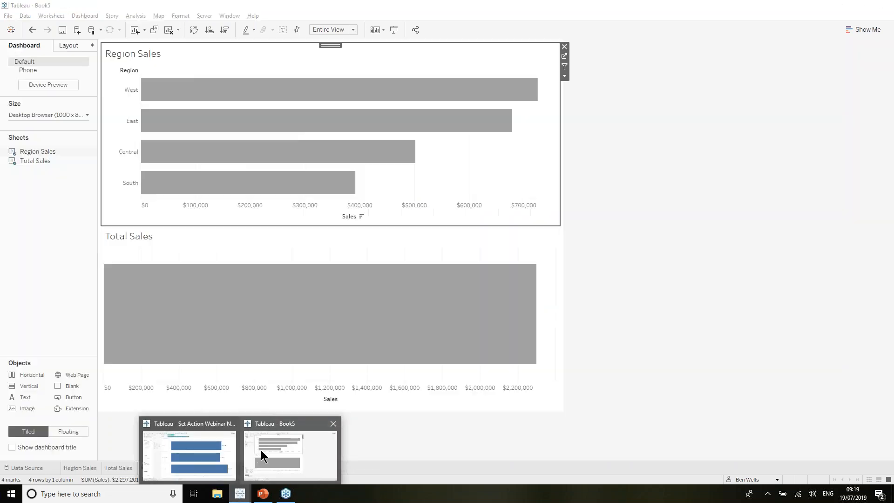
click(261, 451)
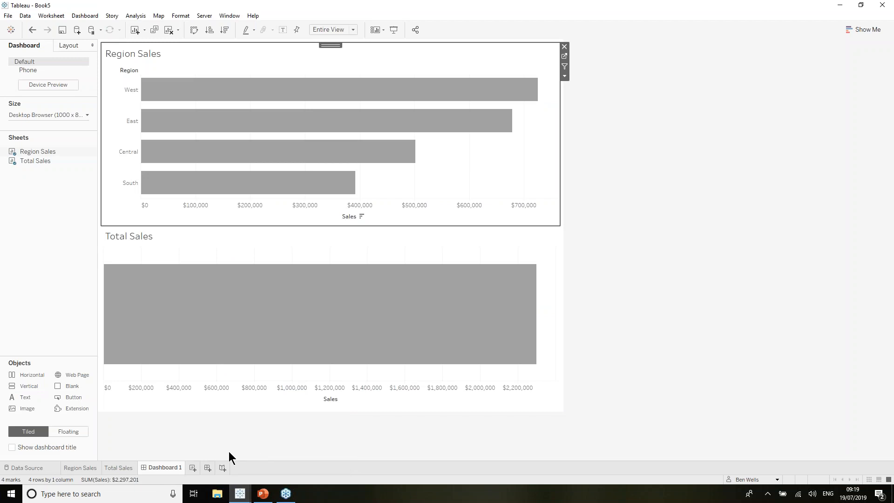
click(193, 468)
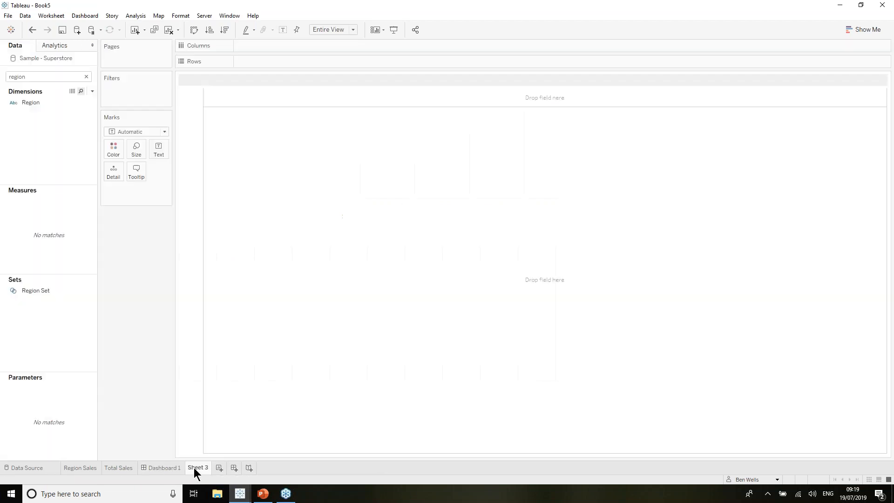
click(33, 16)
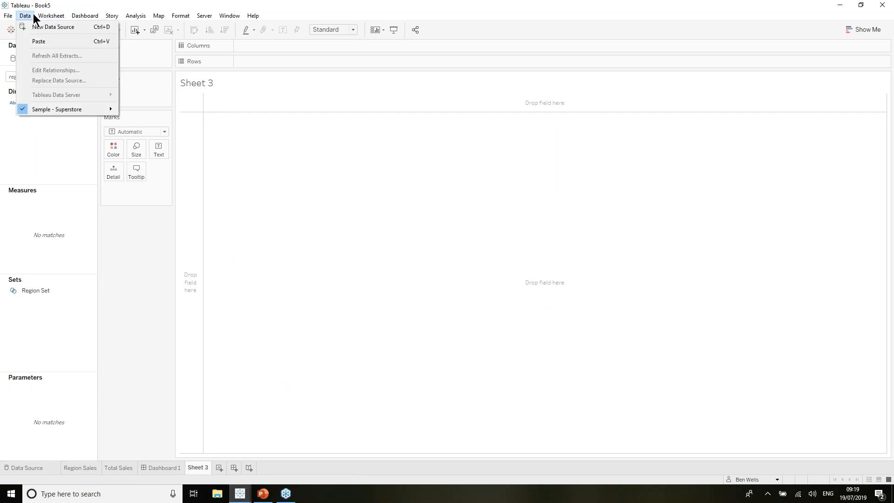
click(42, 27)
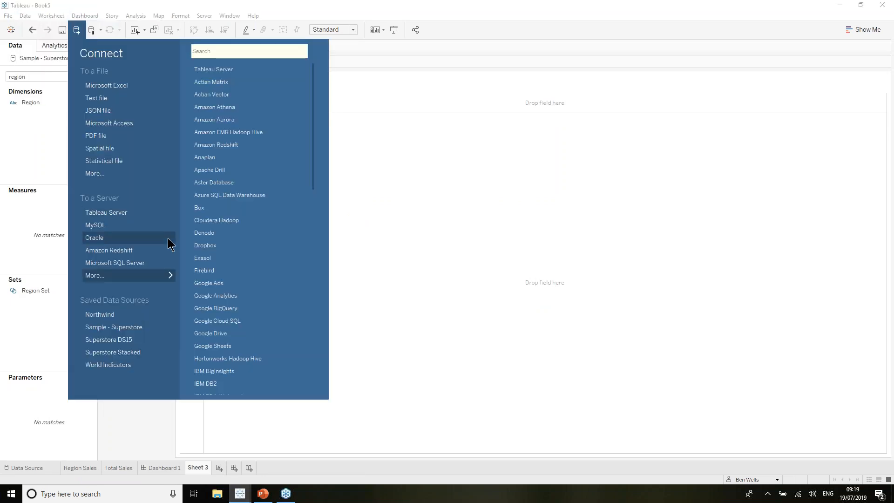
click(132, 332)
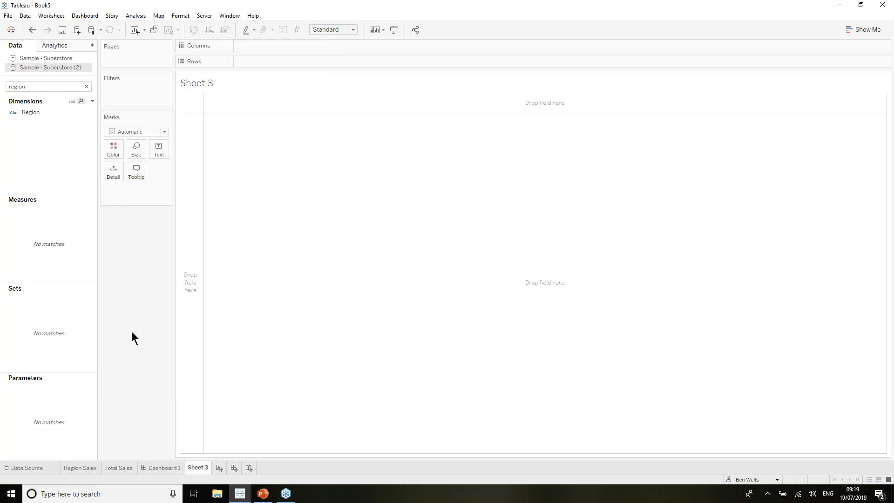
Step: Replace the field search with "categ" and place Category and Sub-Category on Rows
click(86, 87)
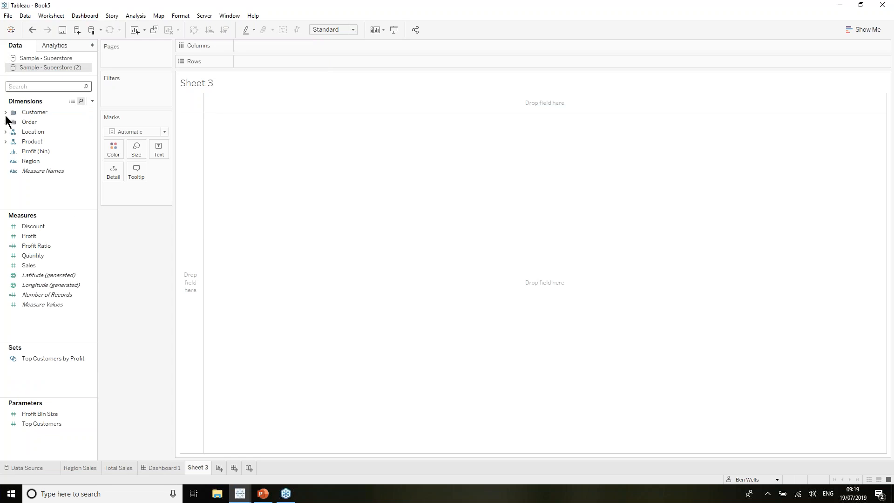
click(29, 87)
text(categ)
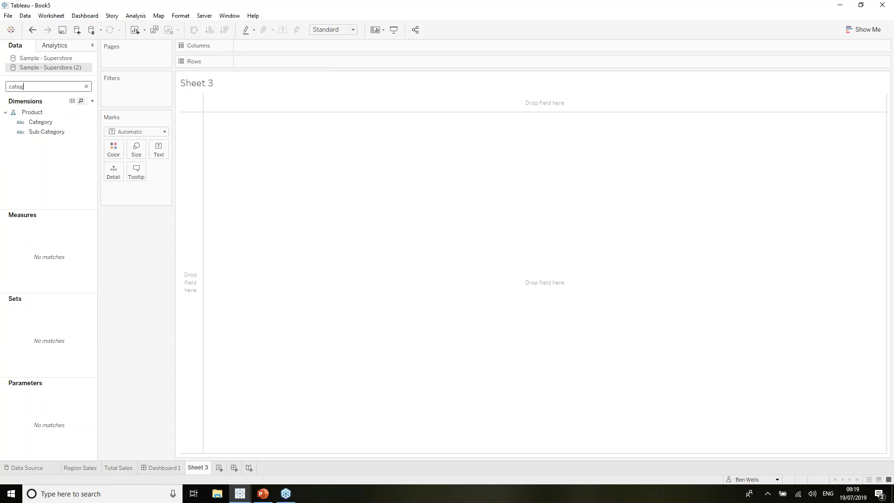
click(62, 123)
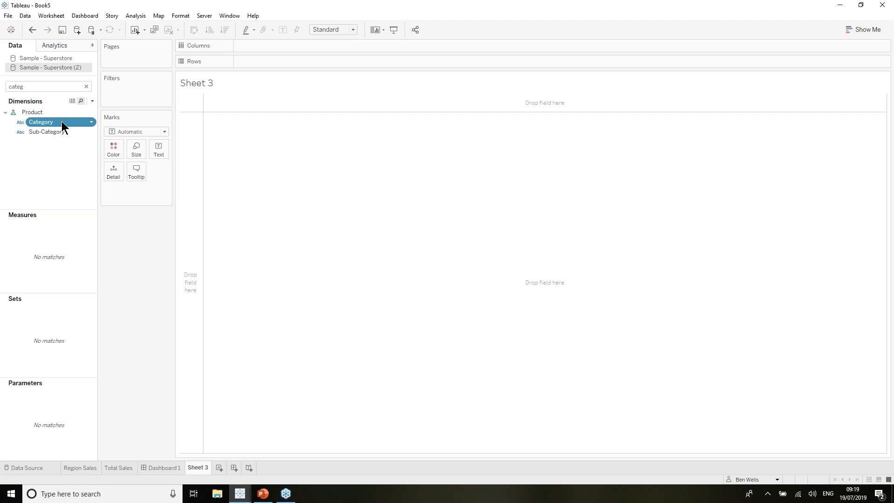
drag(62, 123, 274, 63)
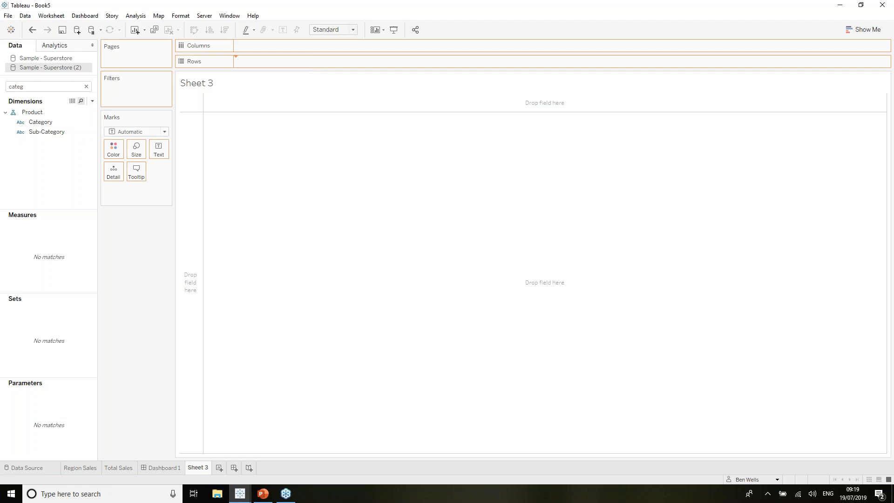
click(75, 132)
drag(75, 132, 339, 62)
Step: Search the fields for "sales" and place Sales on Columns to chart sales by sub-category
click(47, 87)
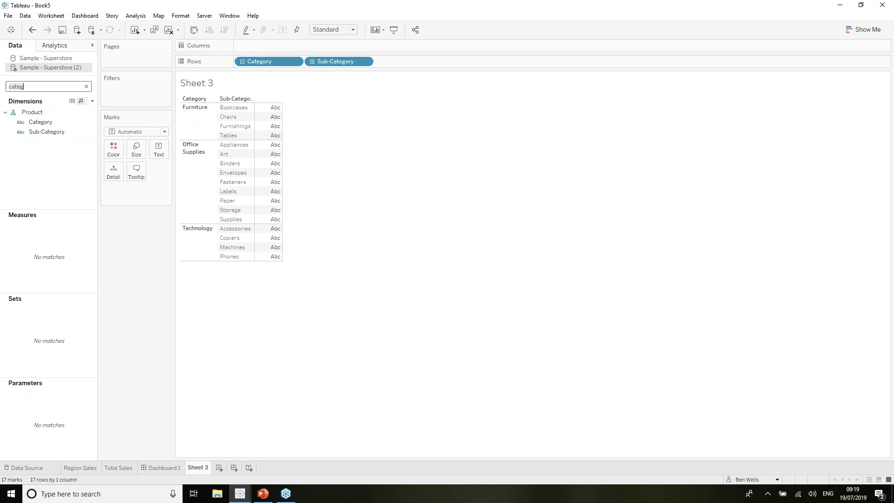
text(sales)
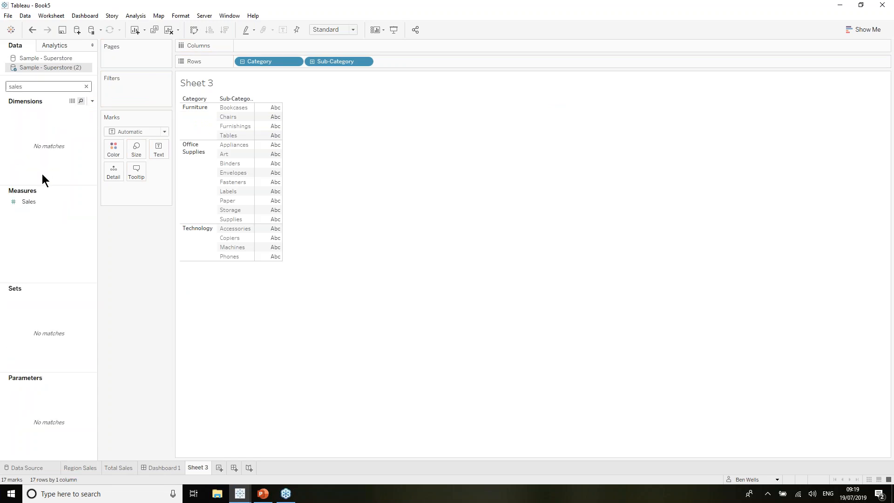
mouse_move(35, 203)
mouse_down()
mouse_move(262, 34)
mouse_move(254, 45)
mouse_move(265, 43)
mouse_up()
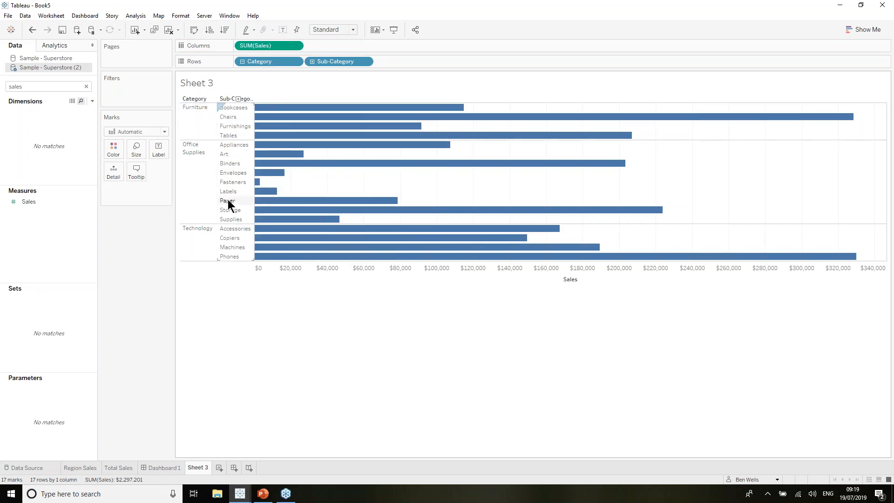
click(205, 162)
right_click(204, 164)
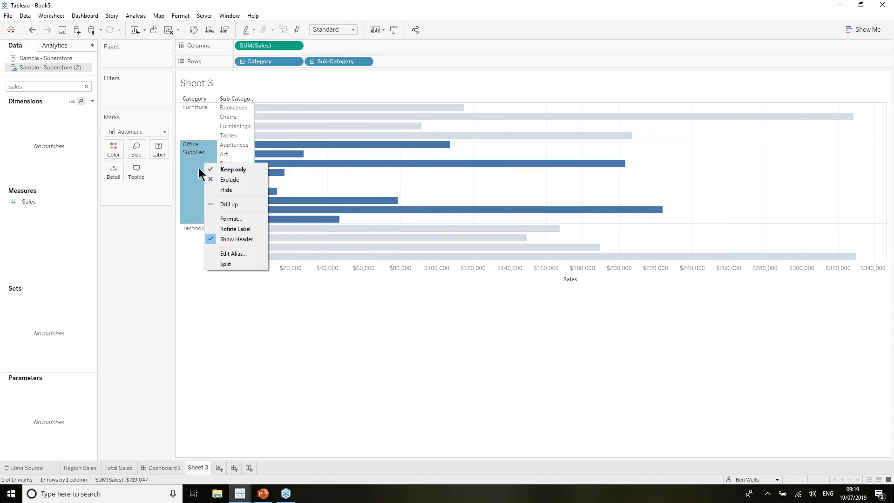
click(191, 168)
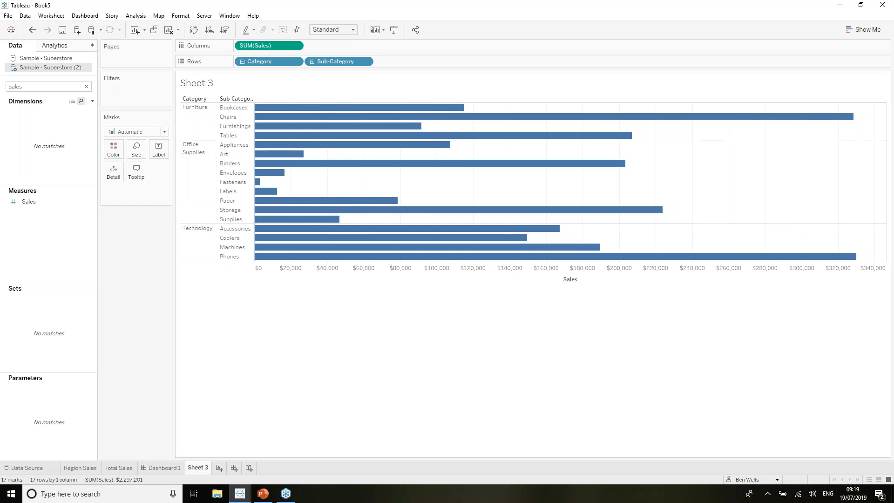
Step: Search the fields for "categ" and create a set from Category named Cat Set that contains Office Supplies
click(87, 87)
click(64, 88)
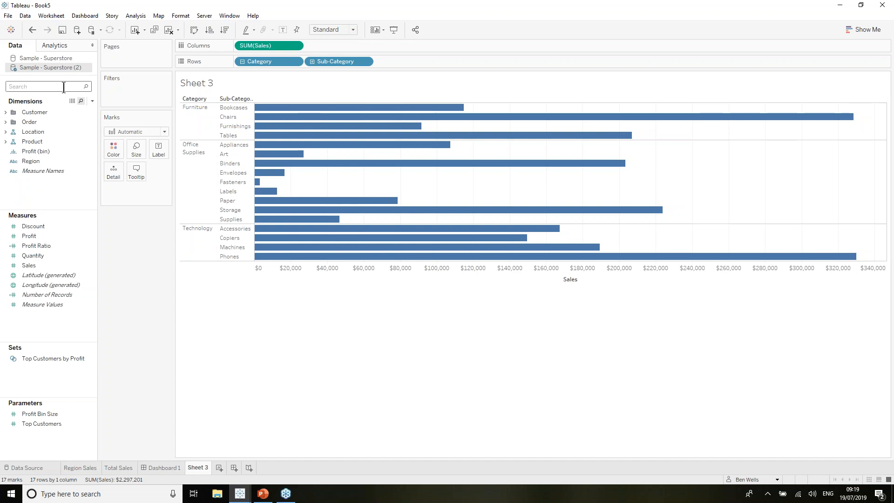
text(categ)
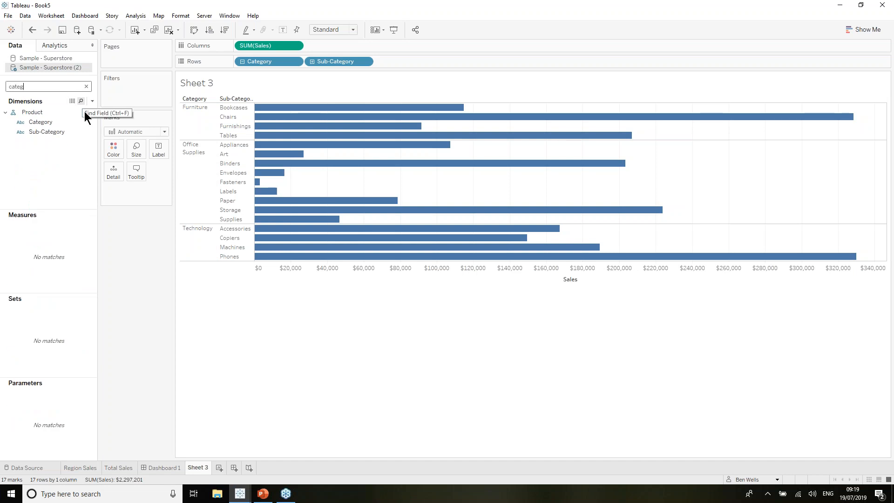
click(92, 121)
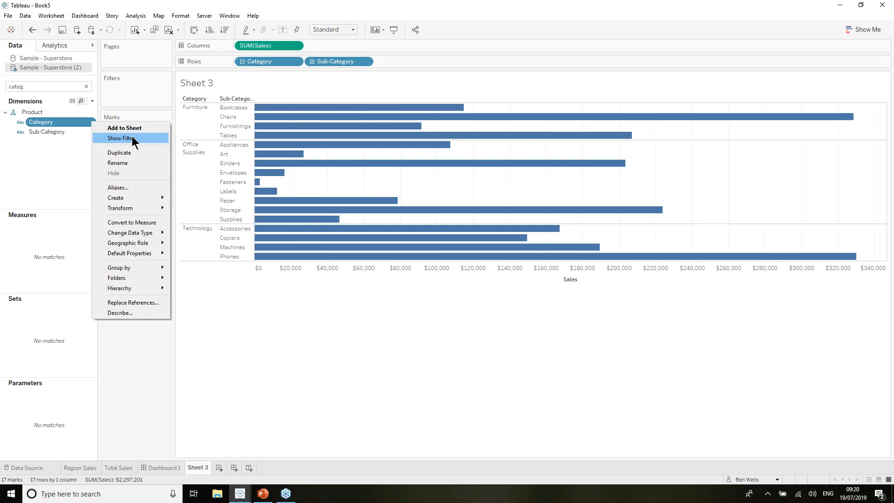
mouse_move(141, 197)
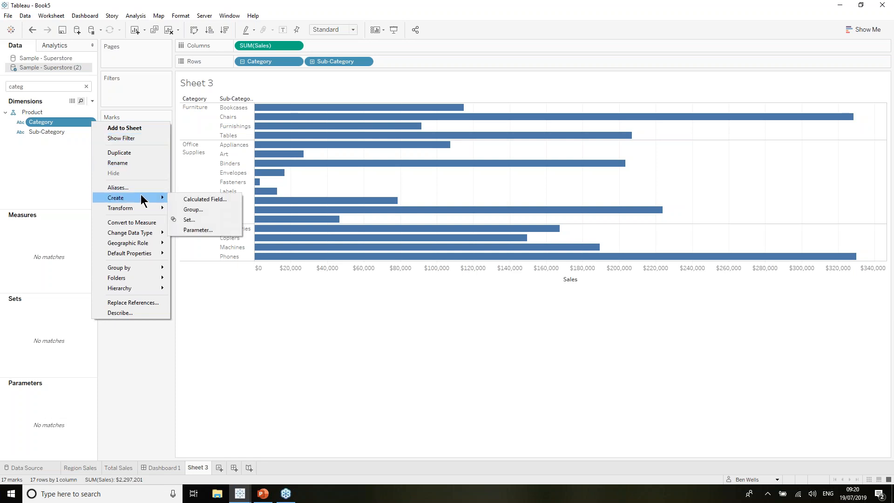
click(196, 220)
key(ctrl+a)
text(Cat)
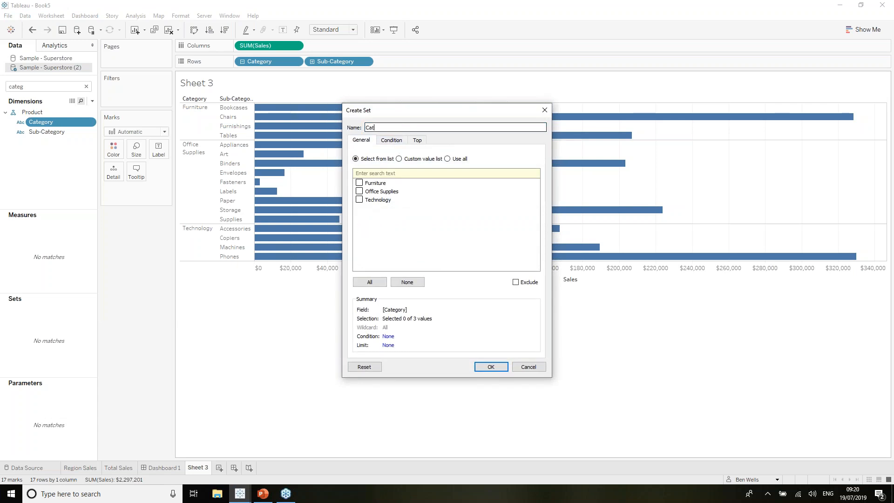
text( Set)
click(362, 191)
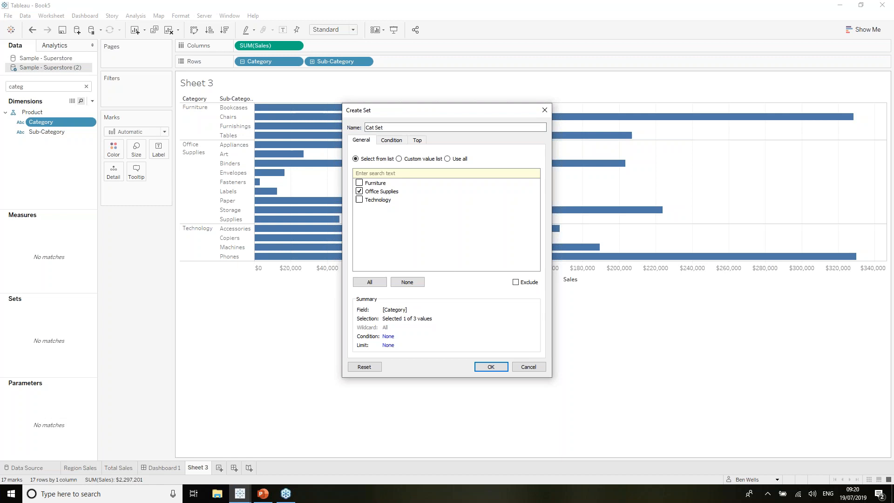
click(479, 368)
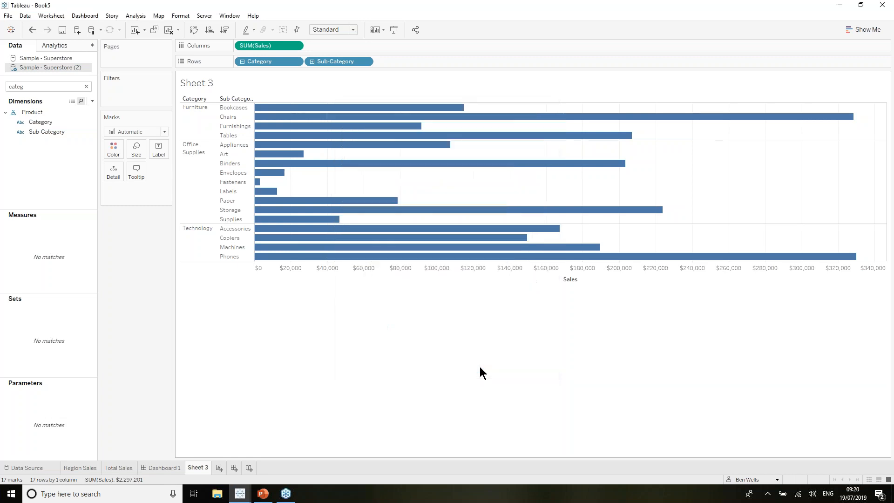
Step: Clear the field search and start a new calculated field named Category to Sub Category
click(86, 87)
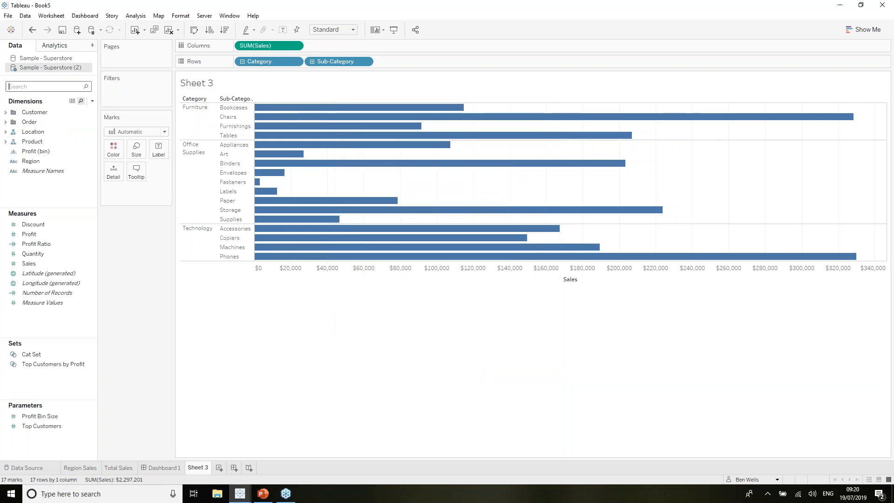
click(82, 88)
click(92, 100)
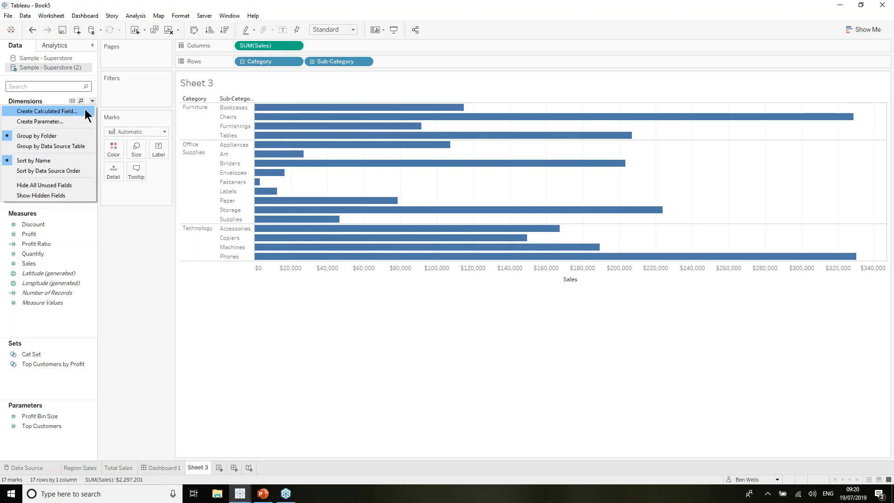
click(85, 111)
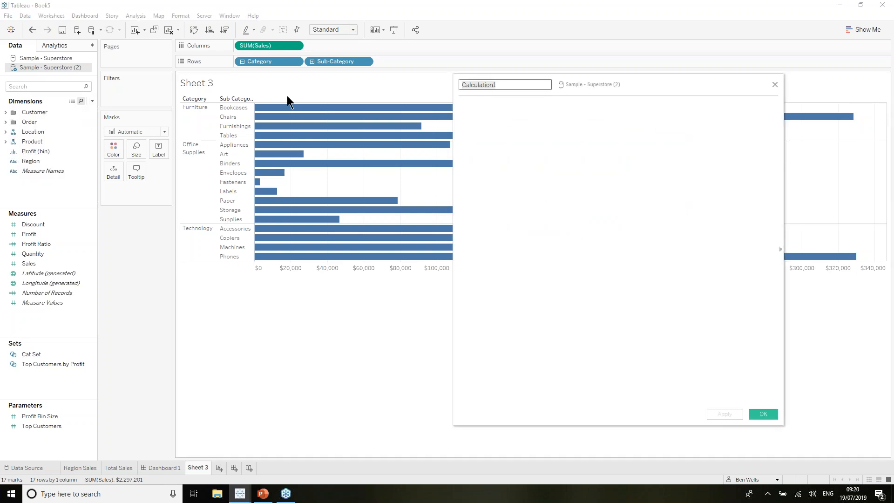
text(Ca)
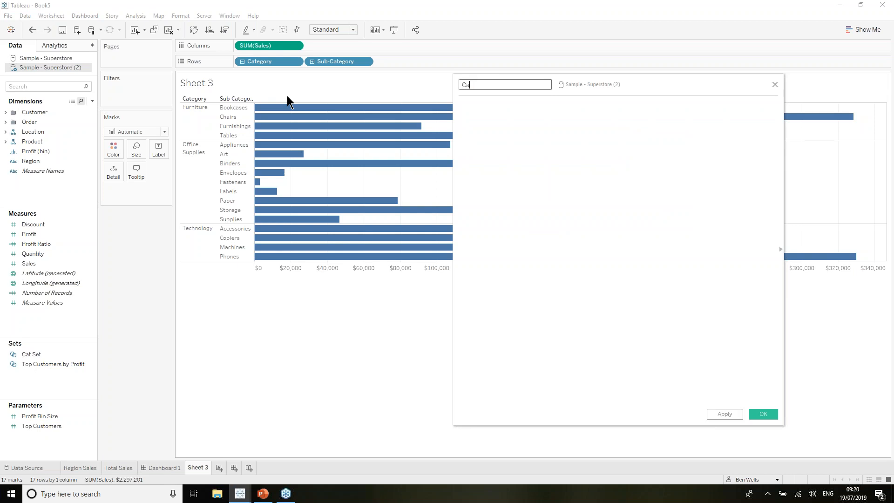
text(tegory to Sub category)
click(511, 87)
key(Delete)
text(C)
Step: Write the calculation's condition as IF [Cat Set] = TRUE THEN, with each part on its own line
click(470, 106)
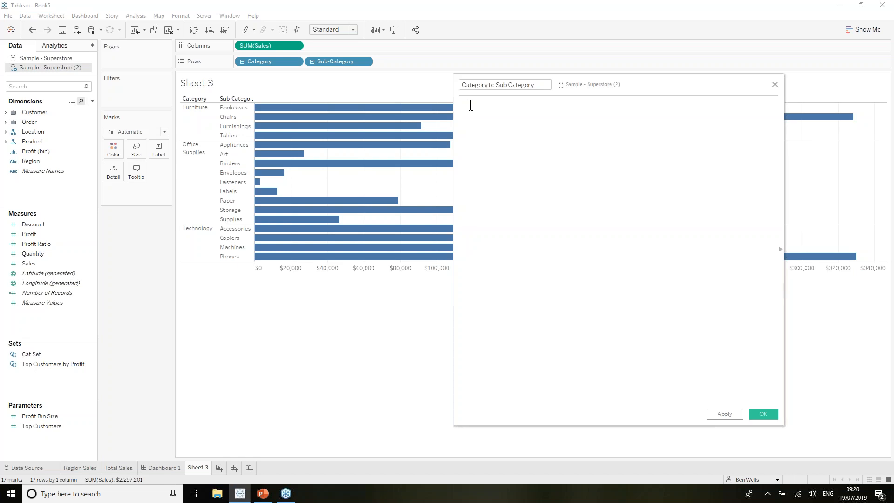
text(IF)
key(Return)
text(cat)
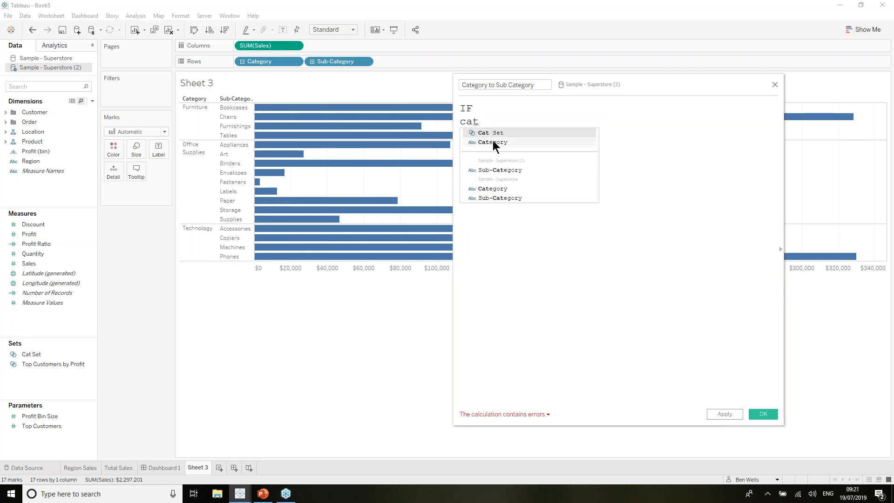
key(Return)
text(= )
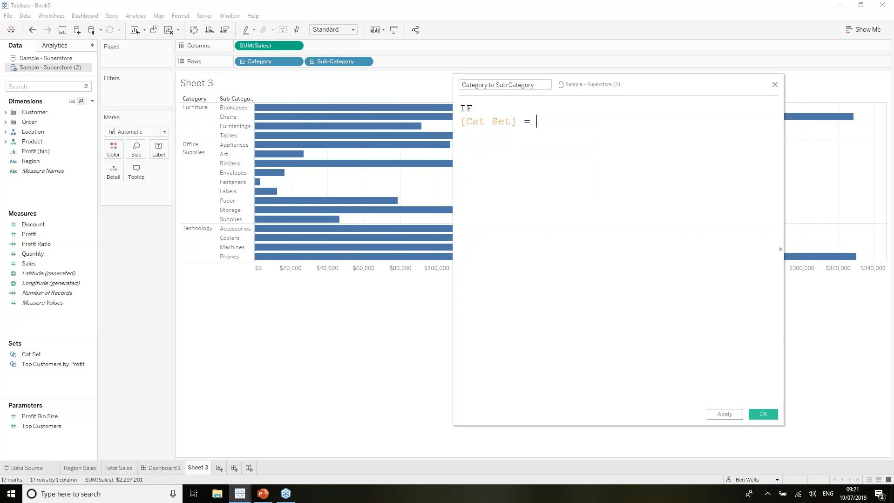
text(TRUE THEN)
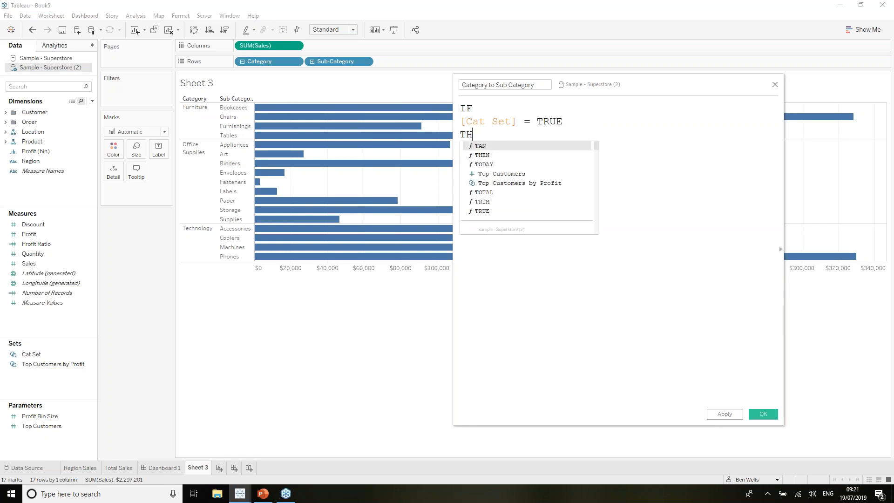
key(Return)
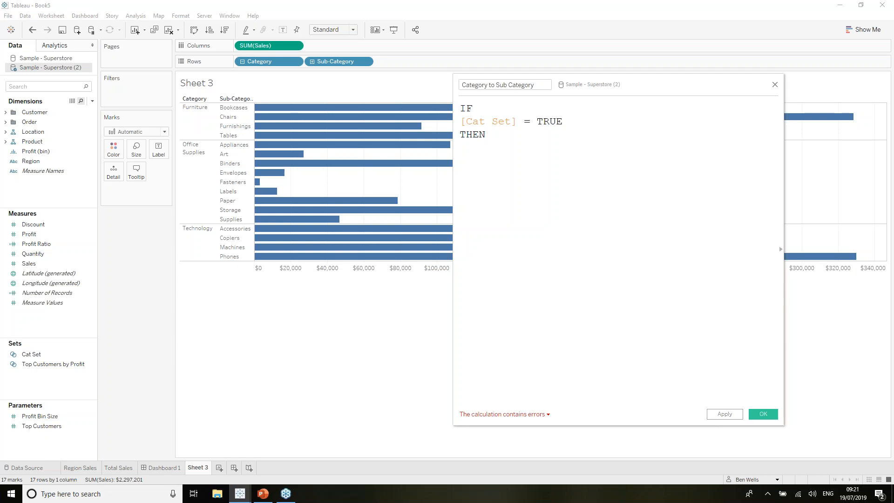
Step: Return [Sub-Category] in the calculation, close it with END, and save the calculated field
text(sub)
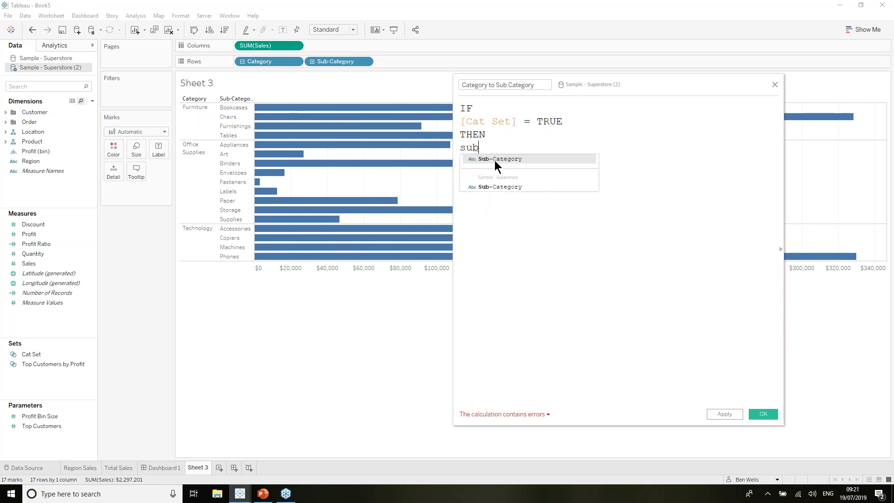
key(Return)
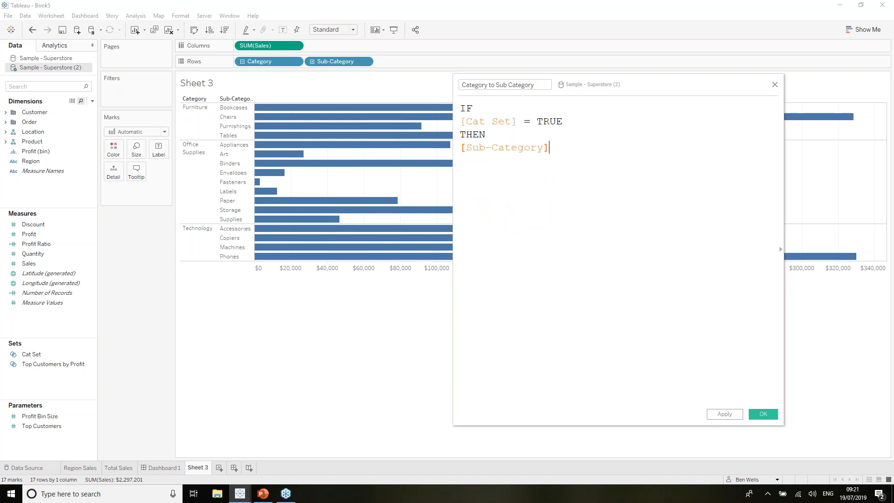
key(Return)
text(END)
click(496, 173)
click(769, 412)
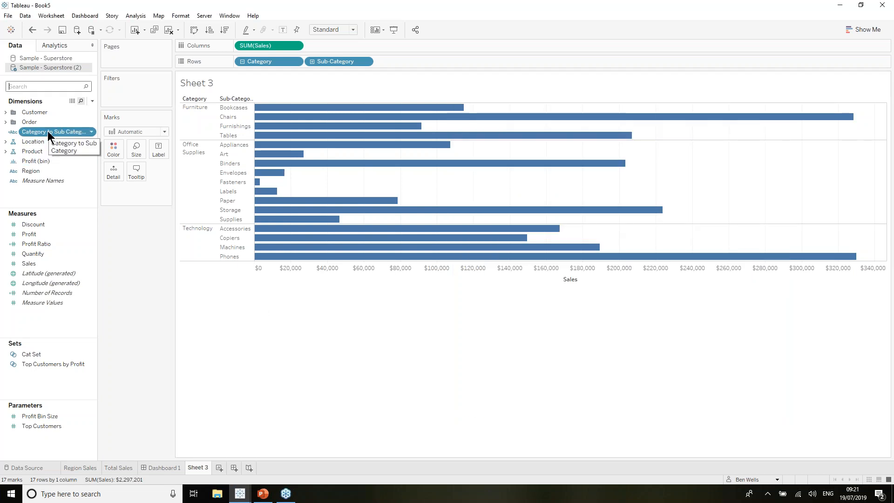
Step: Place Category to Sub Category after Category on Rows and remove the Sub-Category field from the view
drag(48, 132, 305, 61)
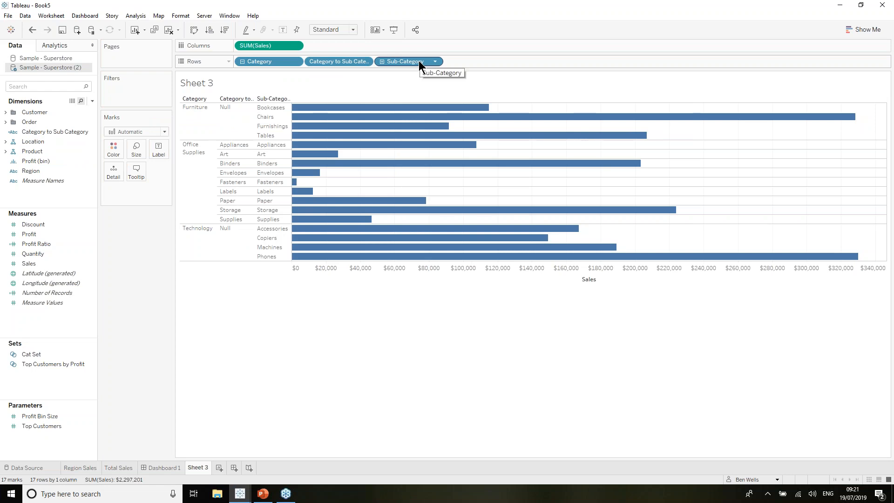
drag(420, 63, 140, 274)
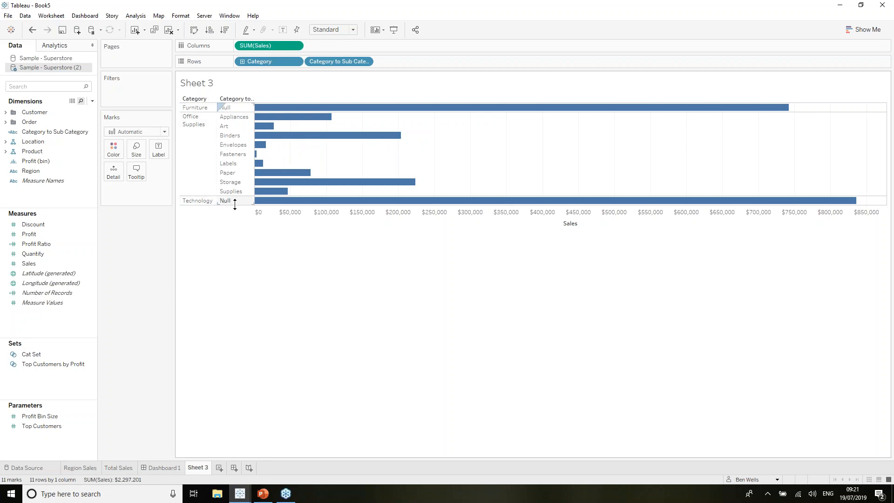
Step: Add a Change Set Values action named Cat to SubCat on Sheet 3, targeting Cat Set and removing all values when the selection clears
click(91, 17)
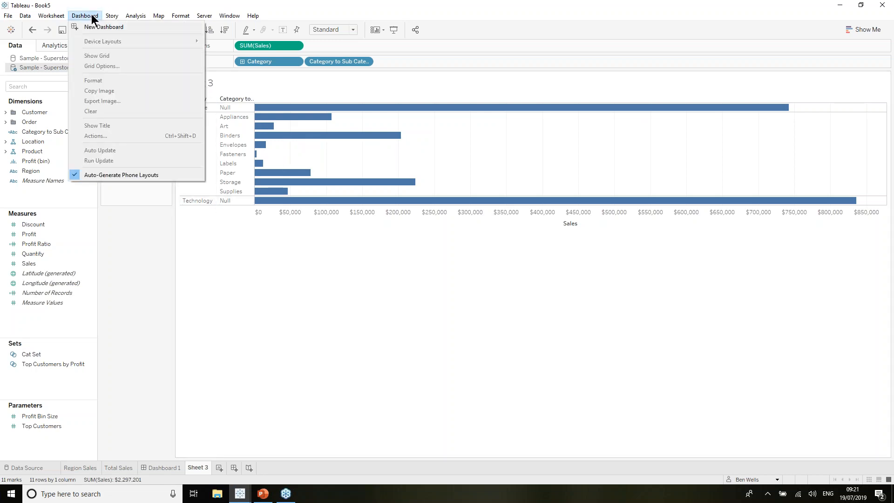
mouse_move(49, 16)
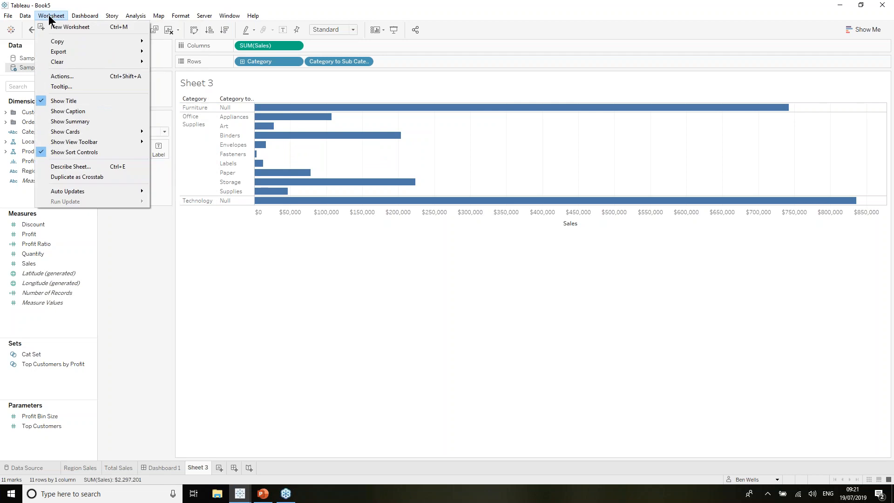
click(54, 78)
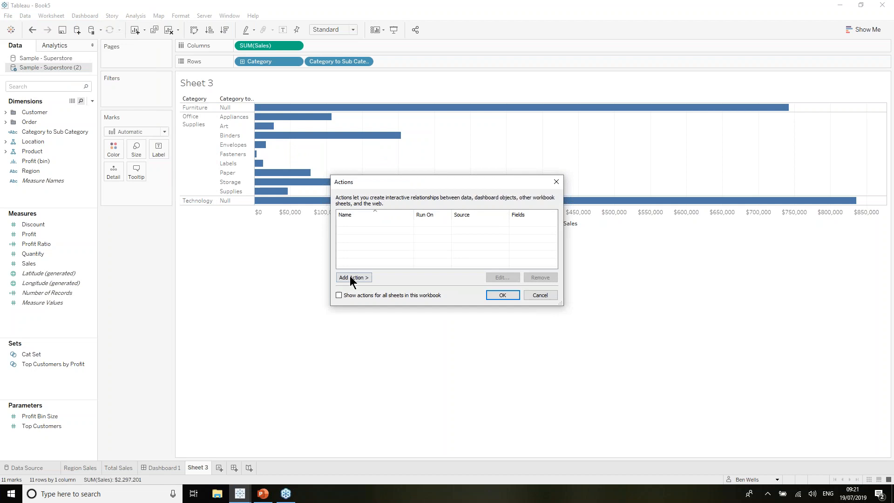
click(350, 277)
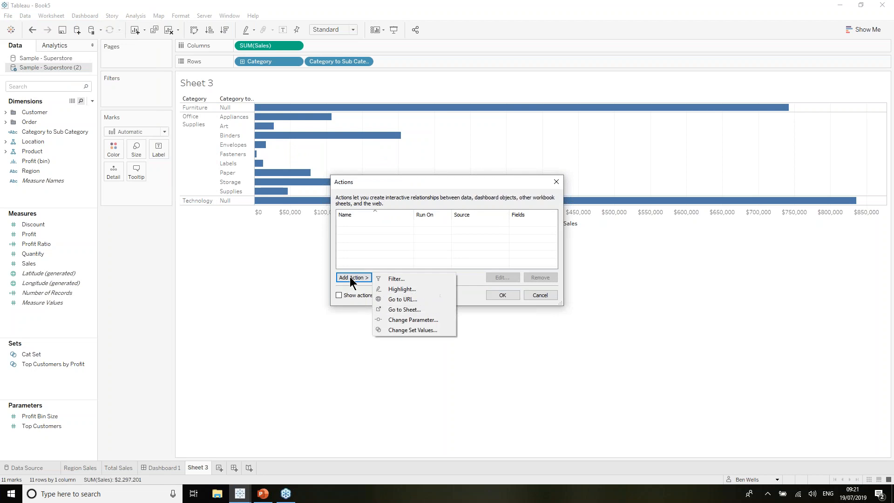
click(426, 329)
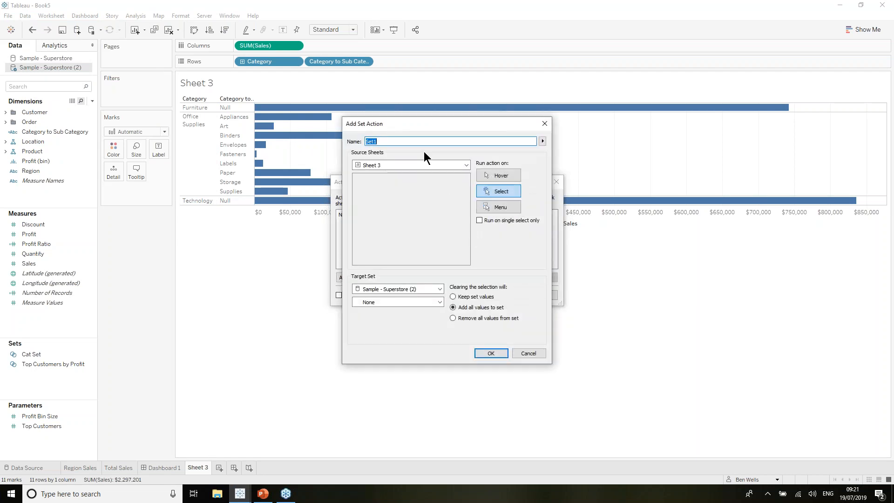
text(Cat to SubCa)
click(415, 302)
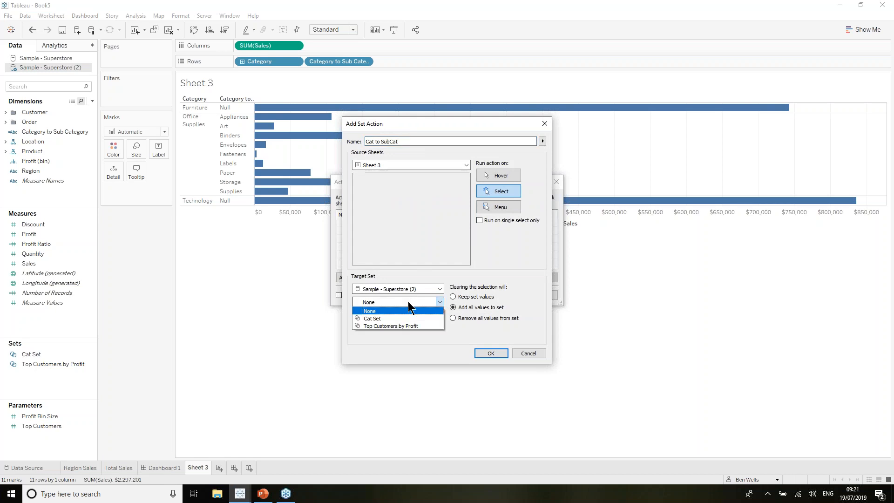
click(401, 317)
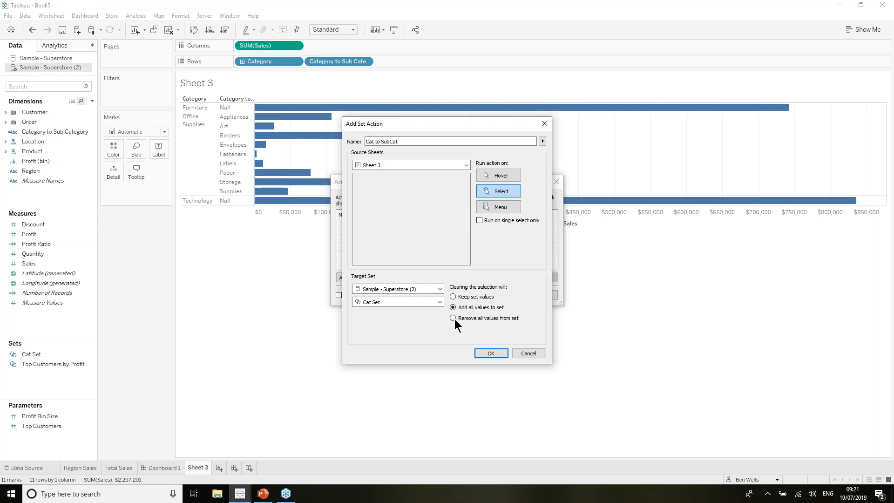
click(482, 353)
click(505, 295)
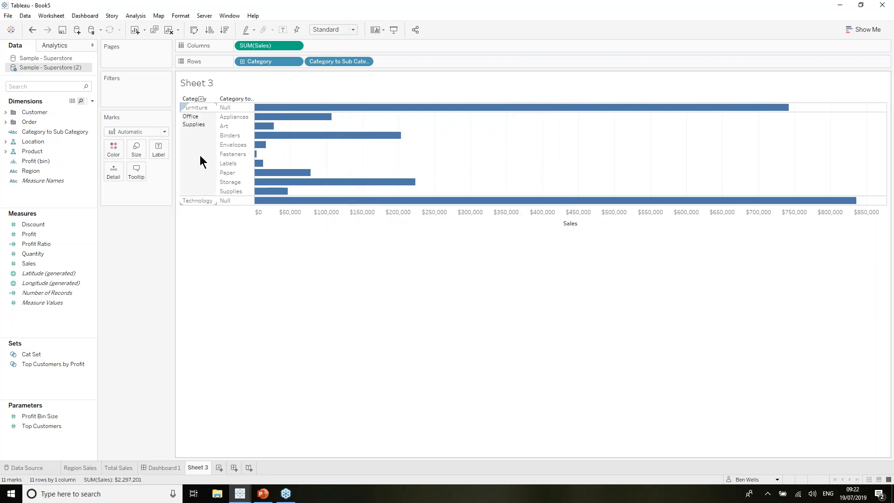
Step: Test the drill-down by selecting the Office Supplies, Technology and Furniture headers, then clear the Furniture selection
click(201, 157)
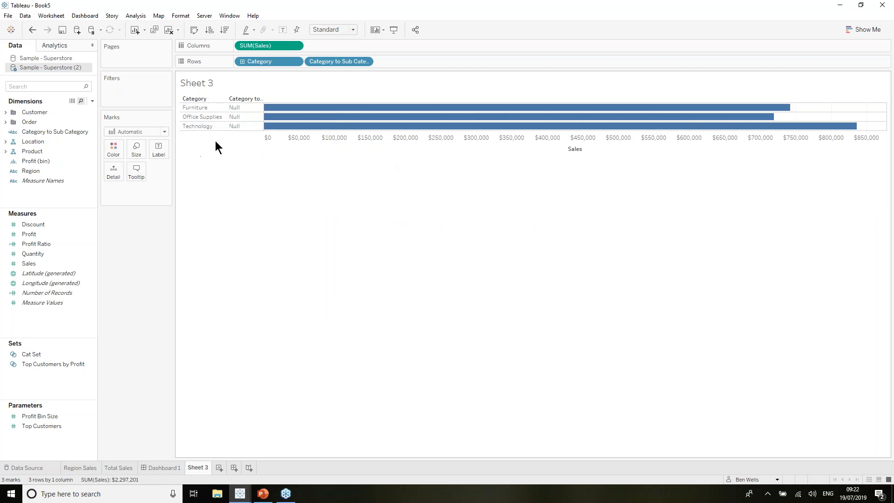
click(209, 127)
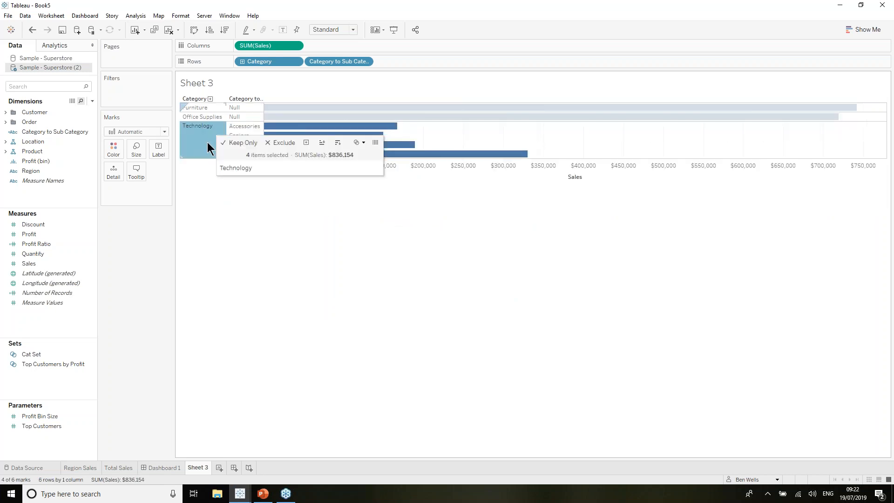
click(209, 105)
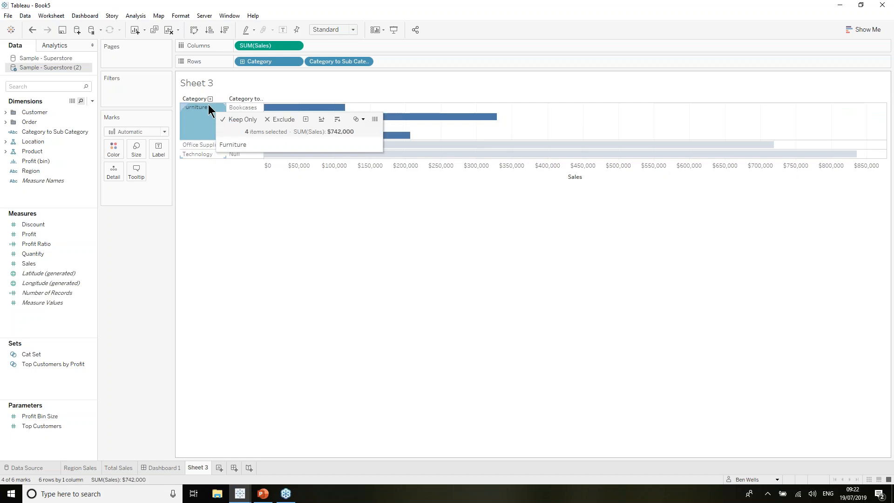
click(208, 106)
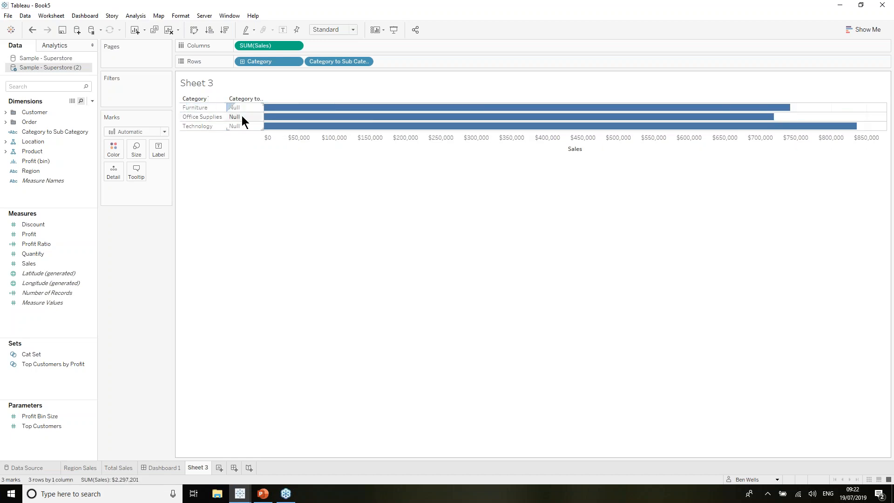
Step: Add an ELSE branch returning '' to the Category to Sub Category calculation, save it, and clear the Technology selection
click(211, 127)
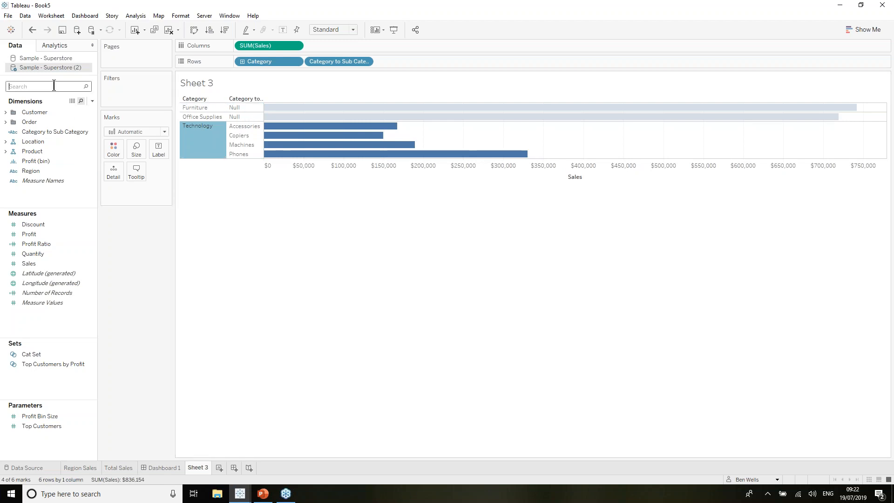
text(cate)
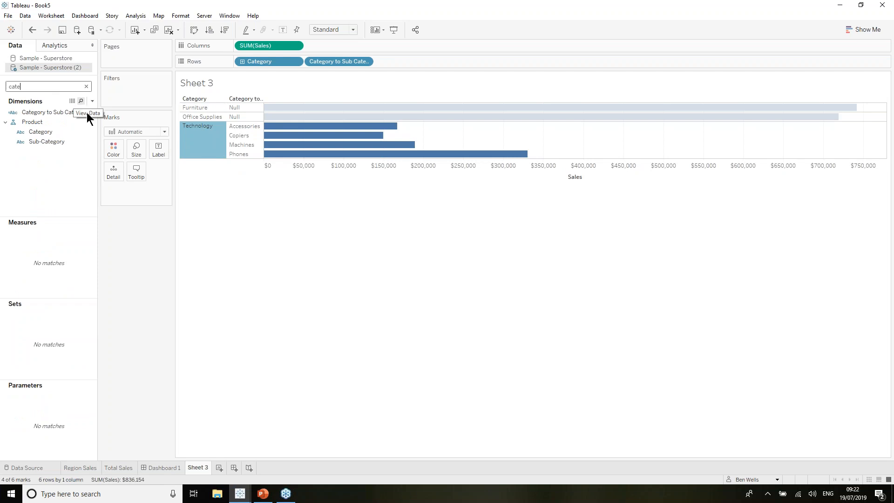
click(88, 112)
click(90, 110)
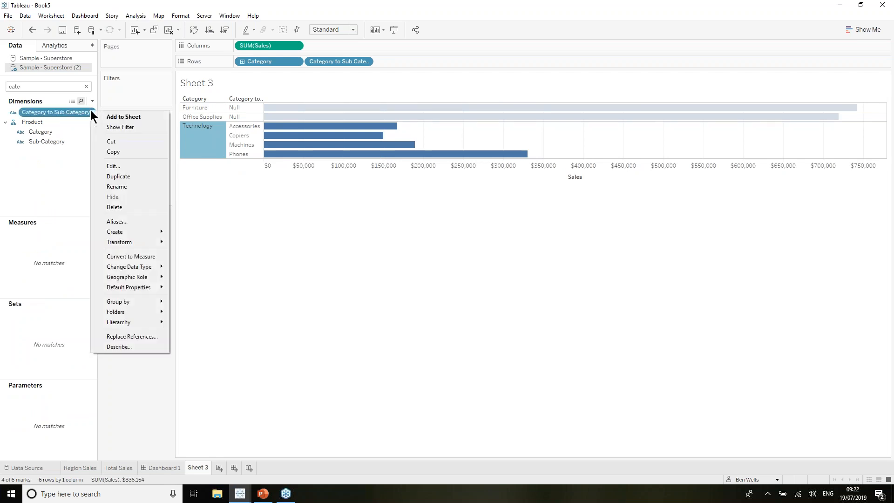
click(113, 166)
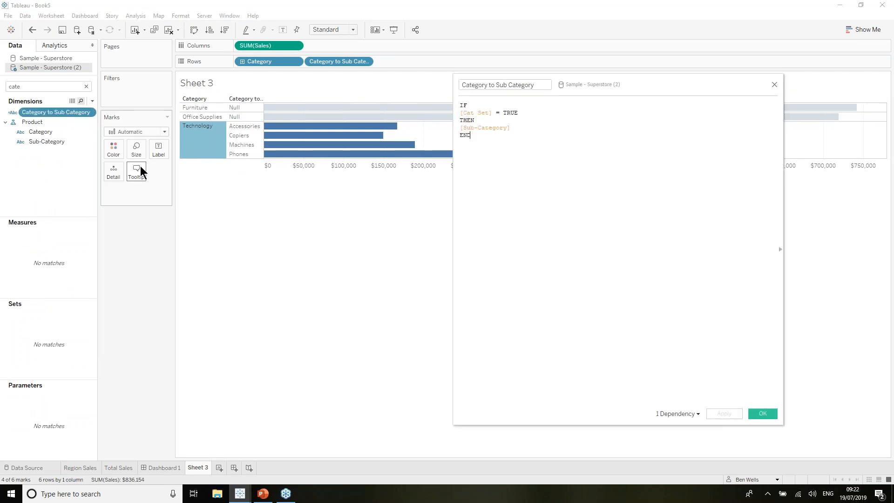
click(521, 130)
key(Return)
key(Return)
text(ELSE)
key(Return)
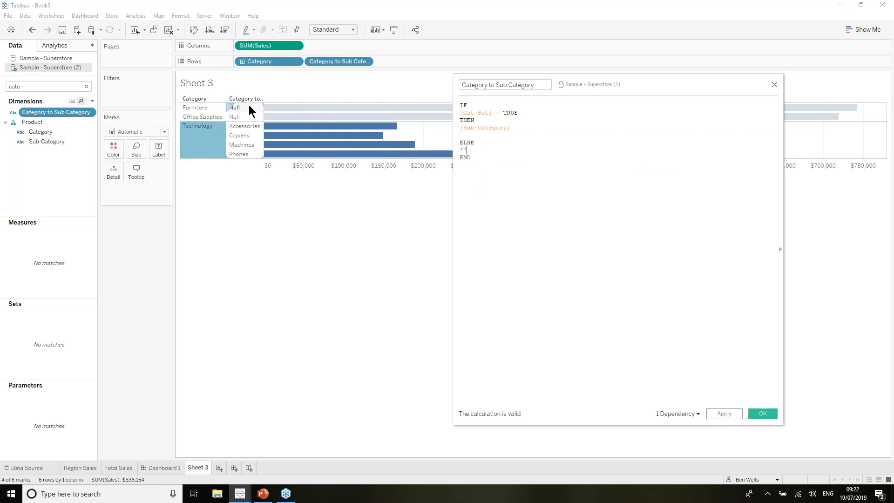
click(722, 414)
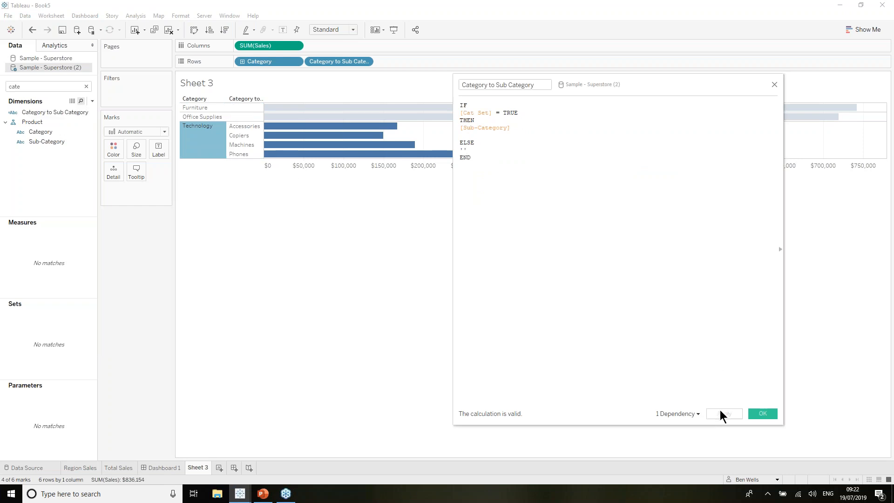
click(762, 414)
right_click(192, 135)
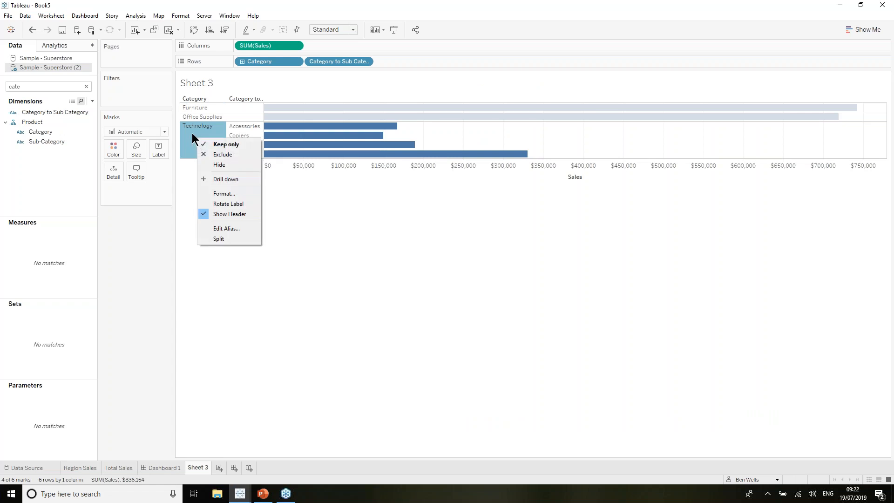
click(192, 134)
Step: Switch to the Set Action Webinar New workbook and try expanding Furniture and Office Supplies in Table Drill Down, then collapse them
key(alt+Tab)
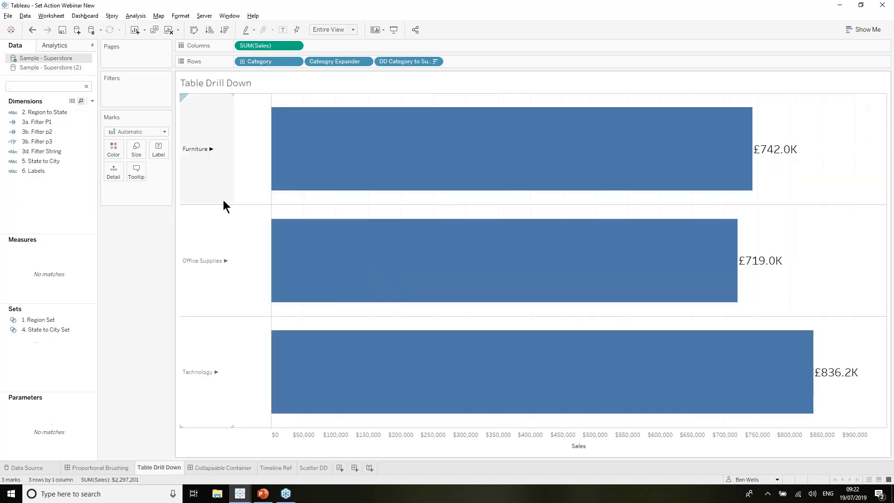
click(213, 152)
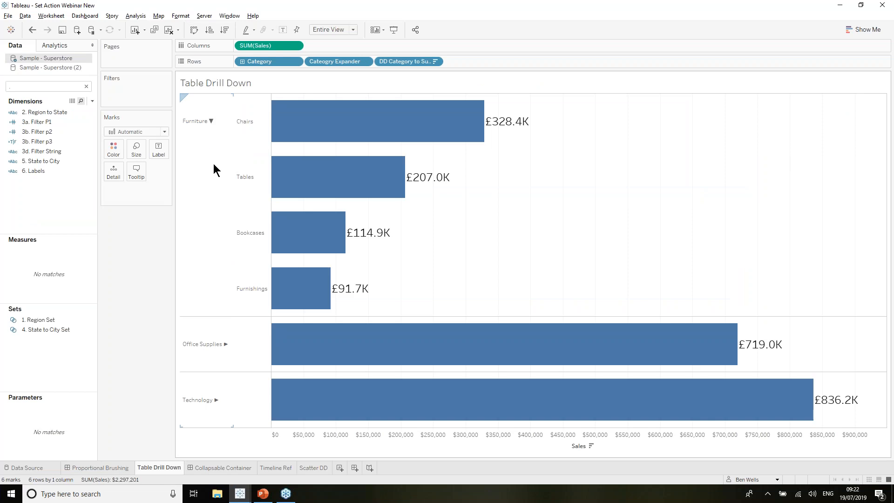
click(204, 345)
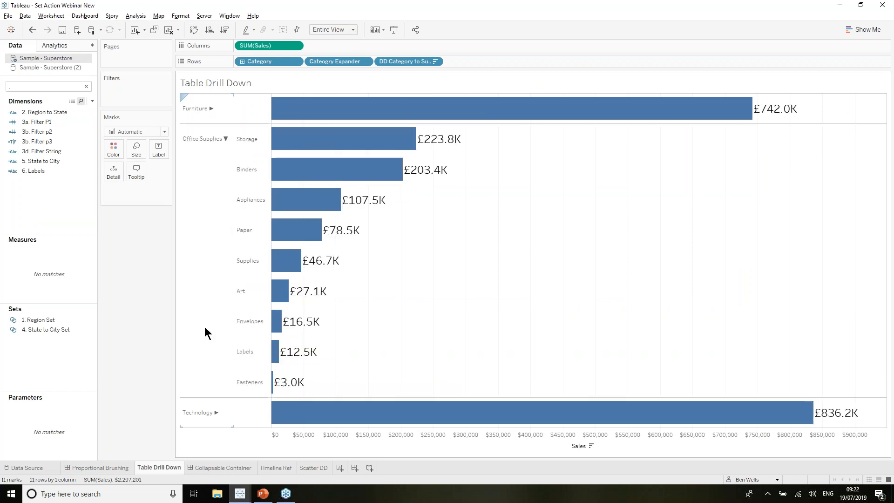
click(211, 213)
click(211, 213)
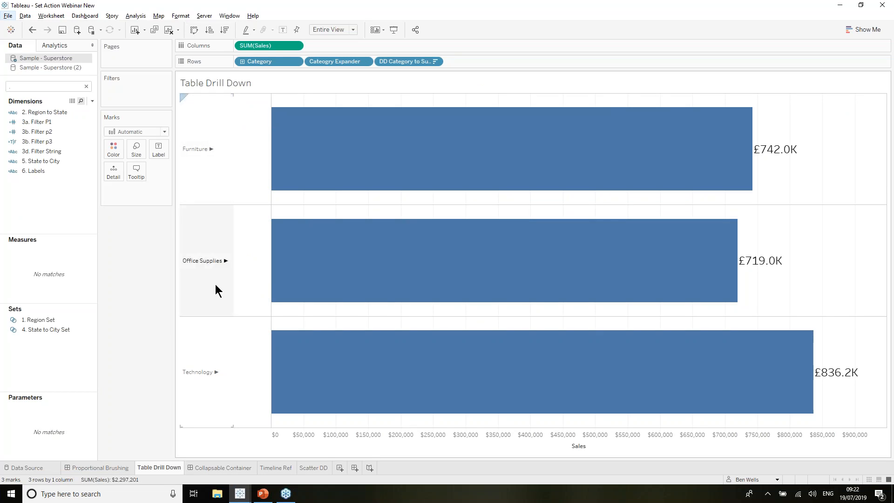
Step: Return to the Book5 workbook and start a new calculated field named Category Expander
key(alt+Tab)
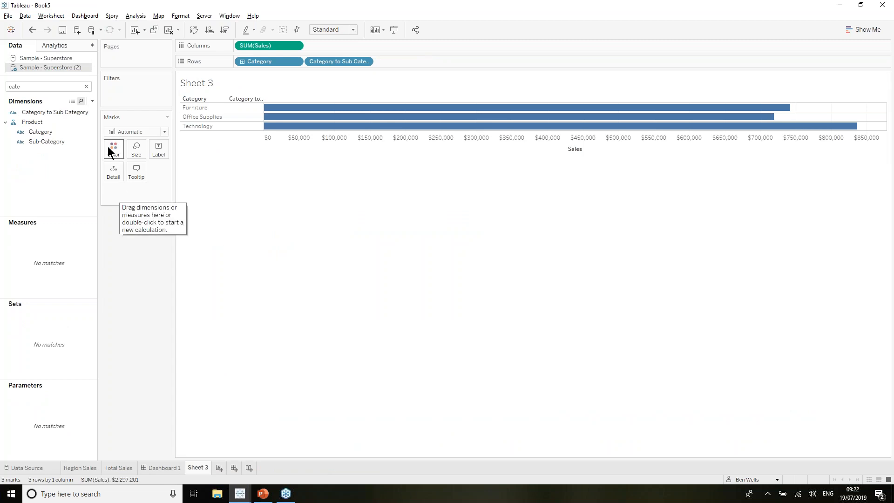
click(92, 101)
click(87, 111)
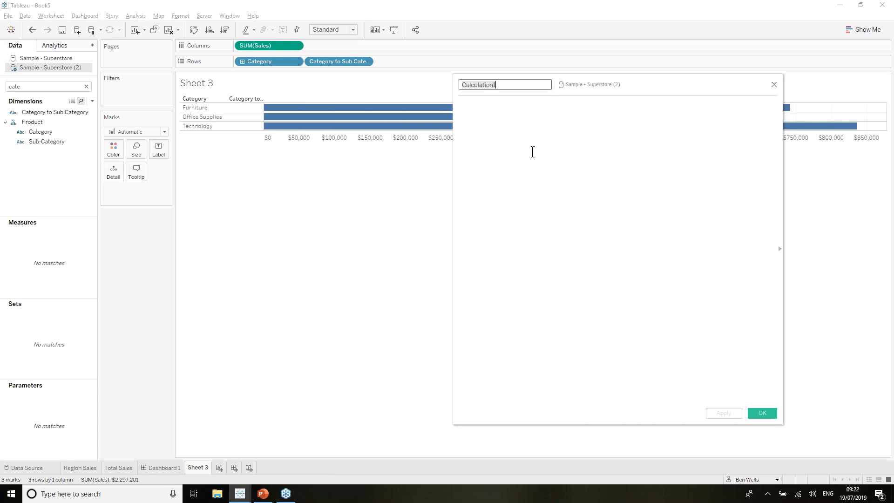
text(Category Ex)
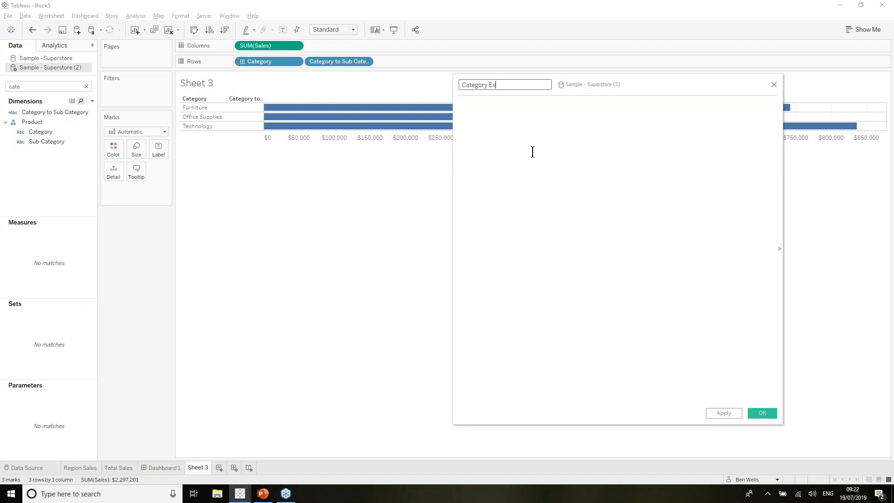
text(pander)
key(Tab)
Step: Begin the Category Expander formula with IF [Cat Set] = TRUE THEN [Category] +
text(IF )
text(set)
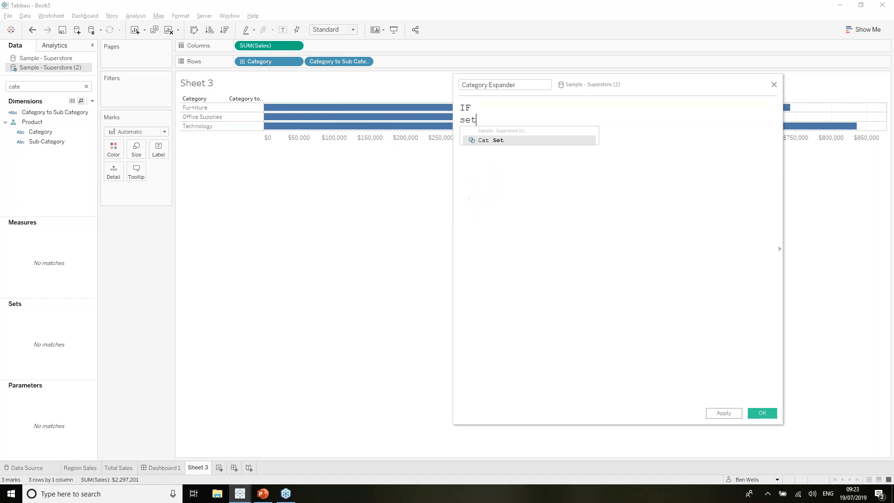
click(528, 142)
text(= TRUE)
key(Return)
text(THEN)
key(Return)
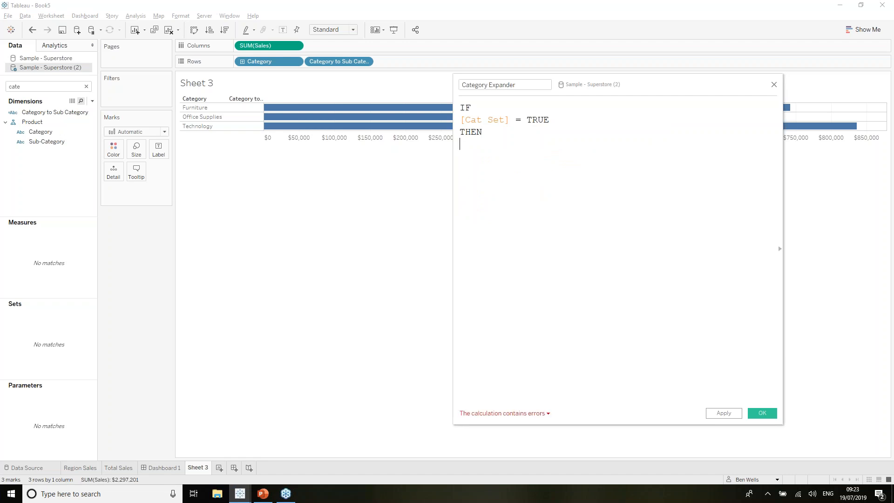
text(cate)
key(Return)
text(+)
Step: Switch to the PowerPoint deck, follow the Icons link on the Useful Resources slide, and copy the ▼ symbol (25BC)
click(262, 495)
click(69, 250)
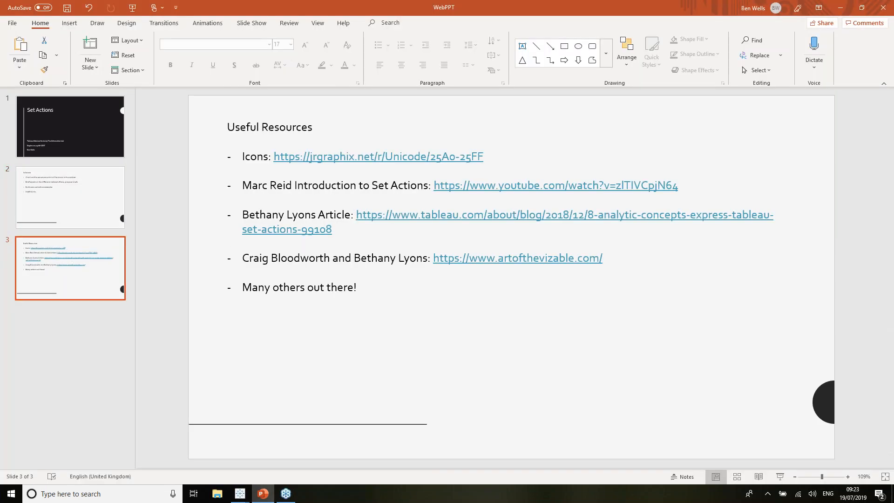
ctrl+click(328, 158)
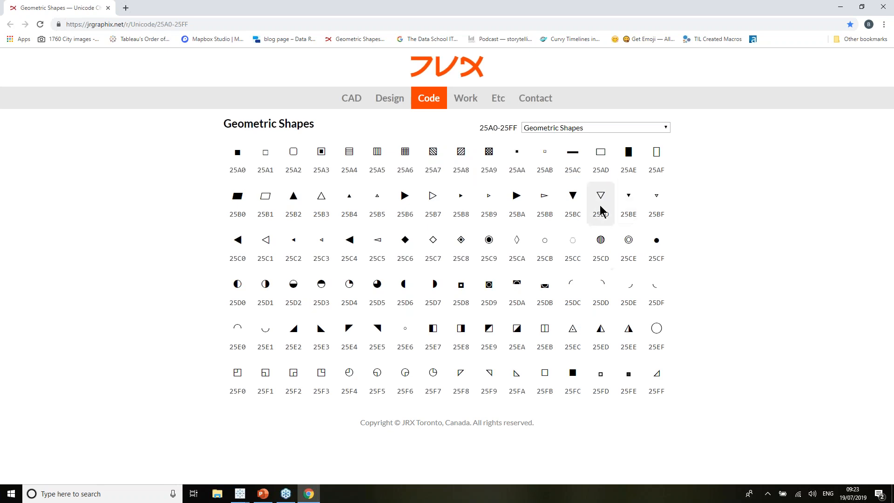
double_click(569, 195)
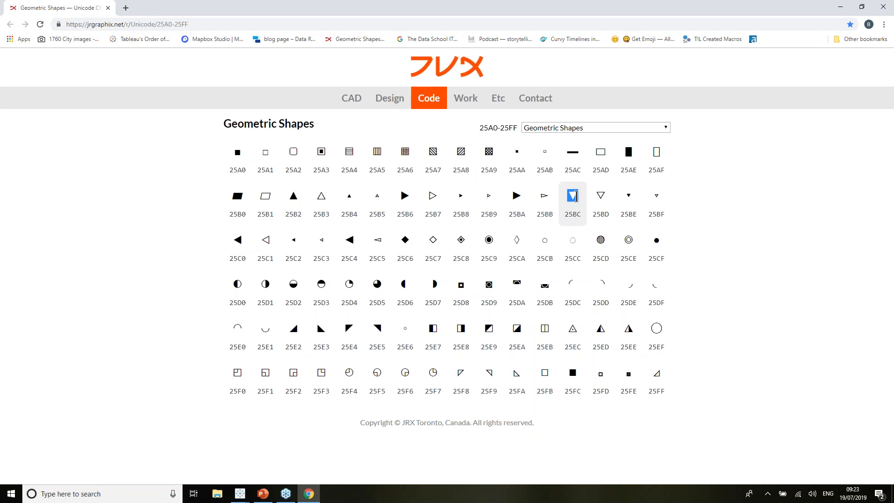
Step: Go back to the Book5 calculation in Tableau and append the string ' ▼' to [Category] in the THEN branch
click(263, 493)
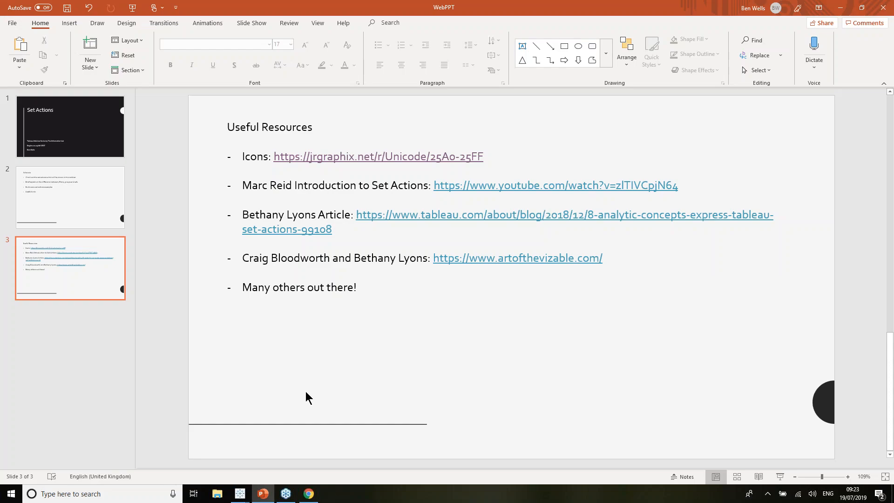
mouse_move(243, 496)
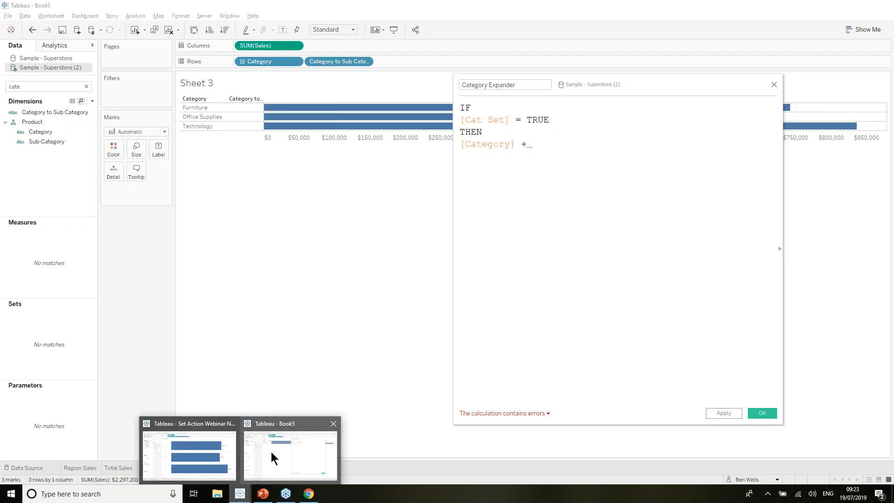
click(271, 452)
text(')
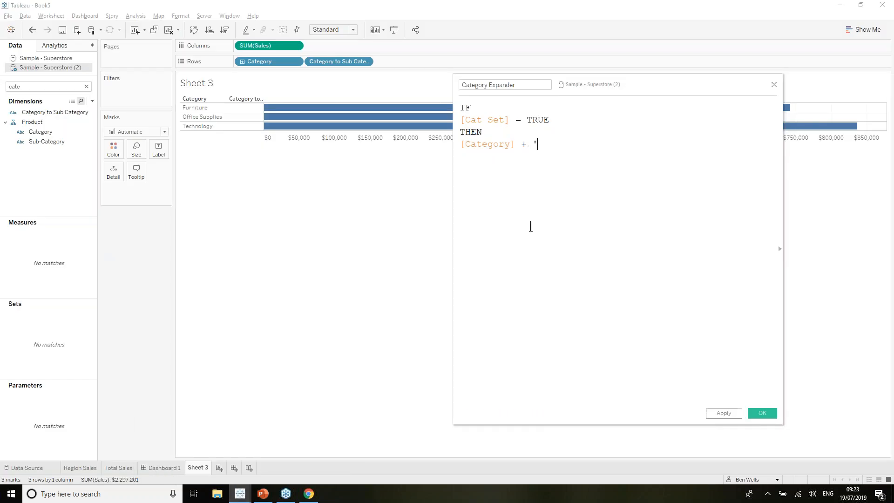
text( ▼')
Step: Add an ELSE branch containing [Category] + and an opening single quote
key(Return)
text(ELSE)
key(Return)
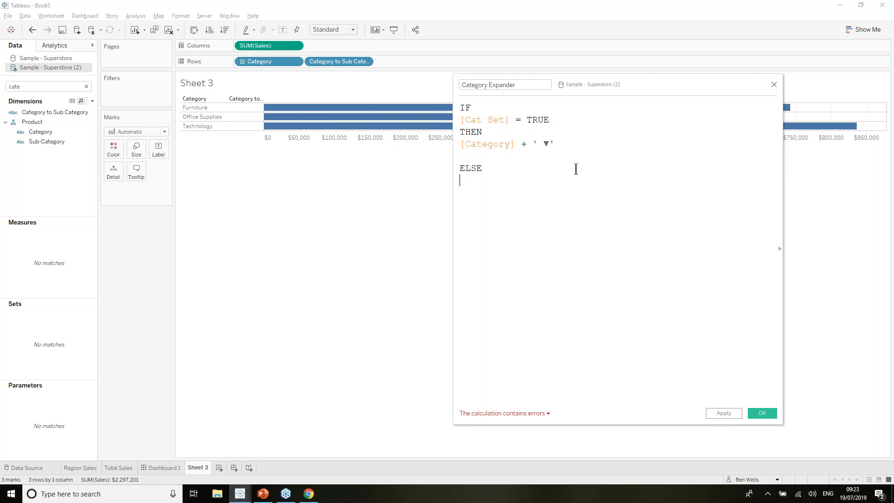
text(ct)
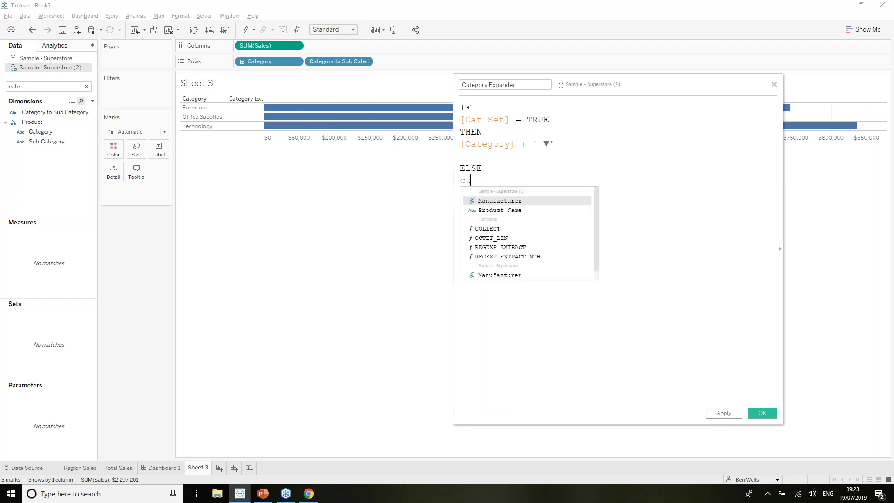
key(BackSpace)
text(a)
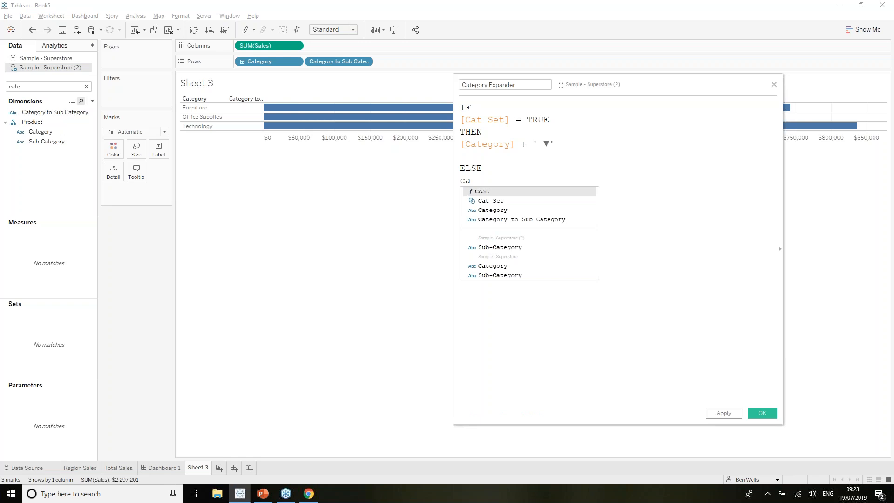
click(510, 210)
text(+ )
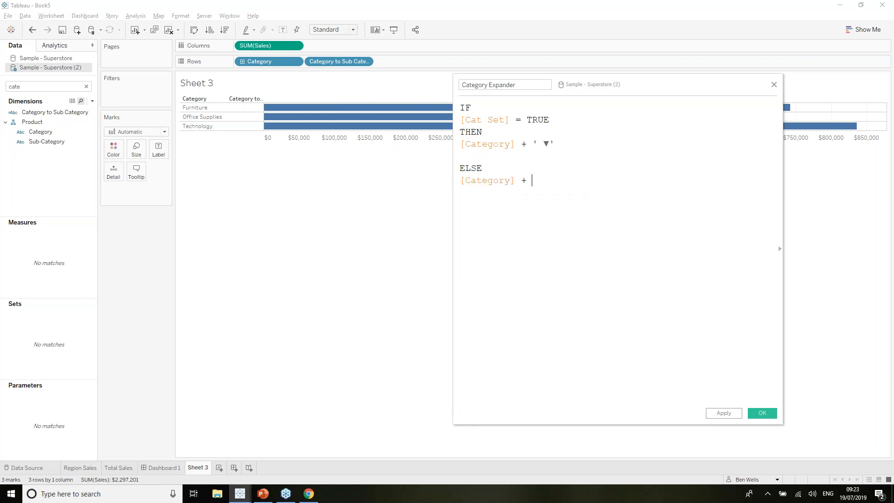
text(')
Step: Switch to the Geometric Shapes page in Chrome and copy the ► symbol (25BA)
key(alt+Tab)
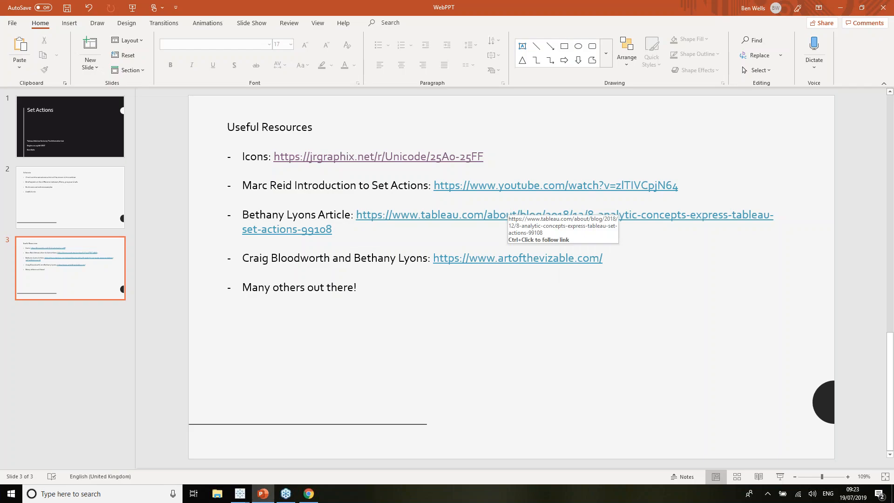
key(alt+Tab)
key(alt+Tab)
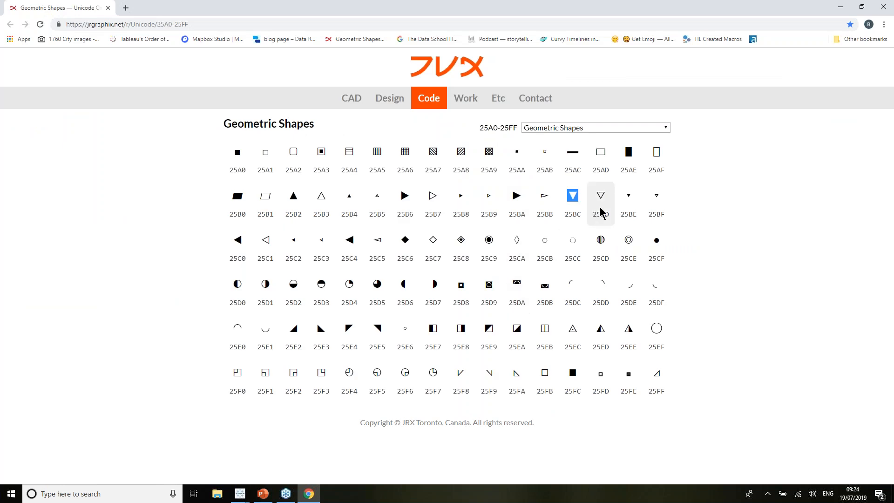
double_click(513, 197)
key(ctrl+c)
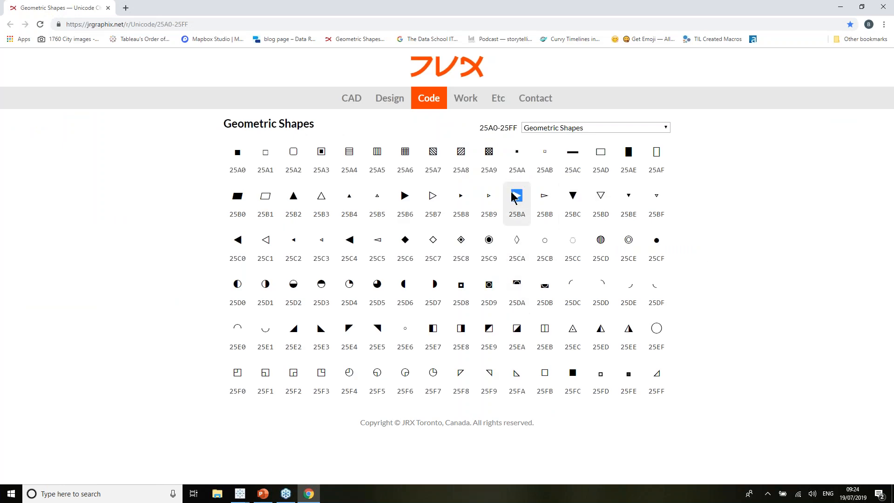
Step: Return to the Tableau calculation, complete the ELSE string as '►', close the formula with END, and save Category Expander
key(alt+Tab)
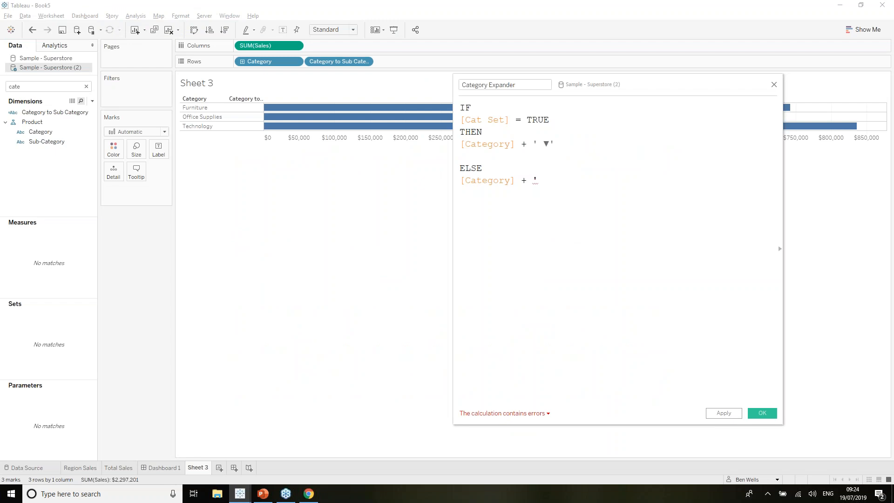
key(ctrl+v)
text(' )
text(END)
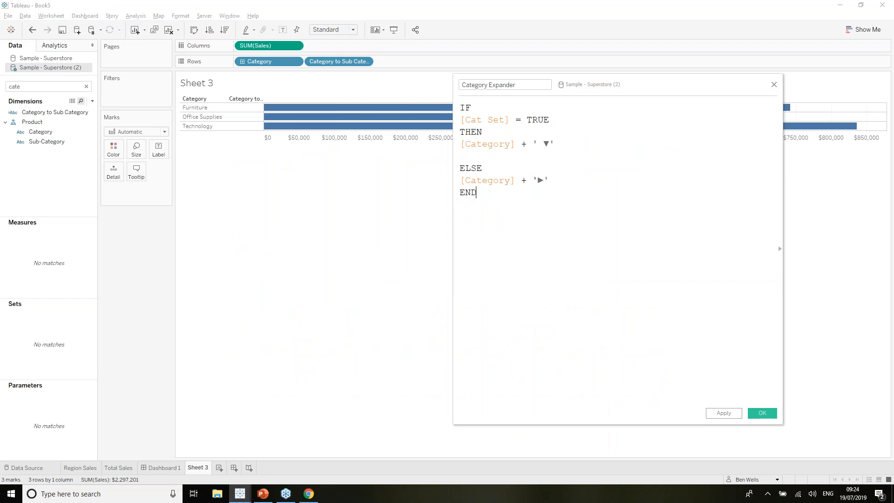
click(762, 413)
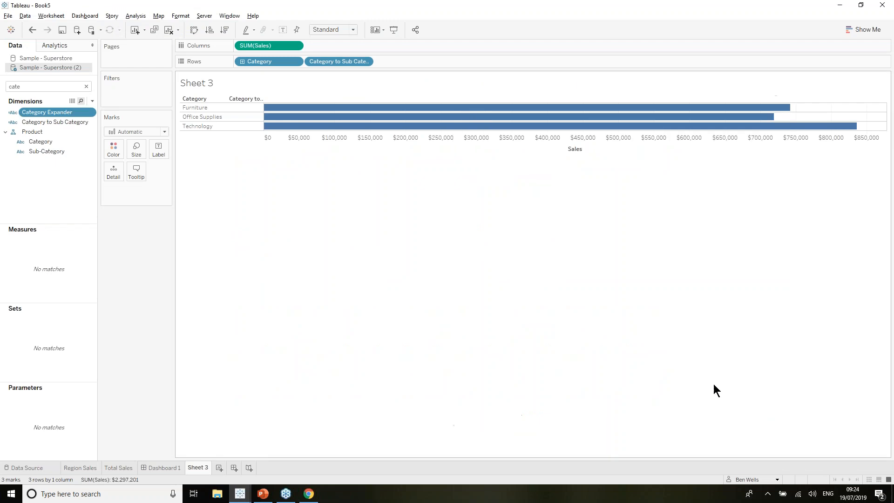
Step: Place Category Expander between Category and Category to Sub Category on Rows and fit the sheet to Entire View
drag(67, 114, 310, 60)
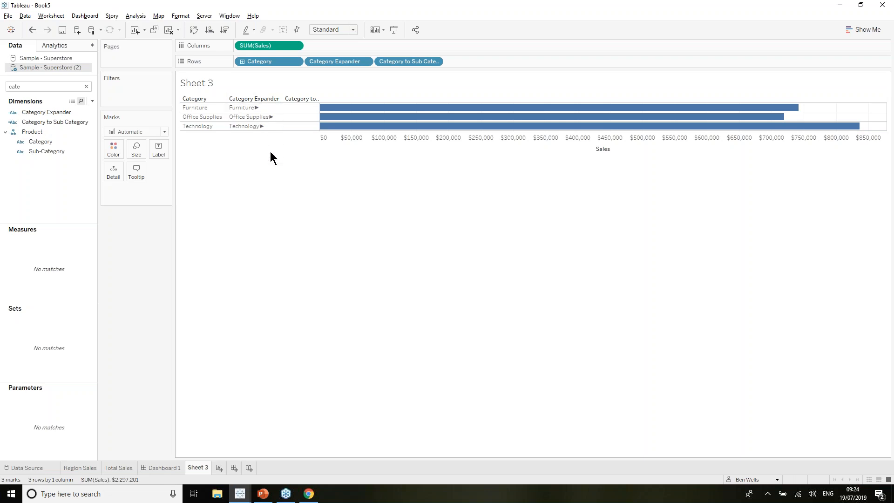
click(342, 30)
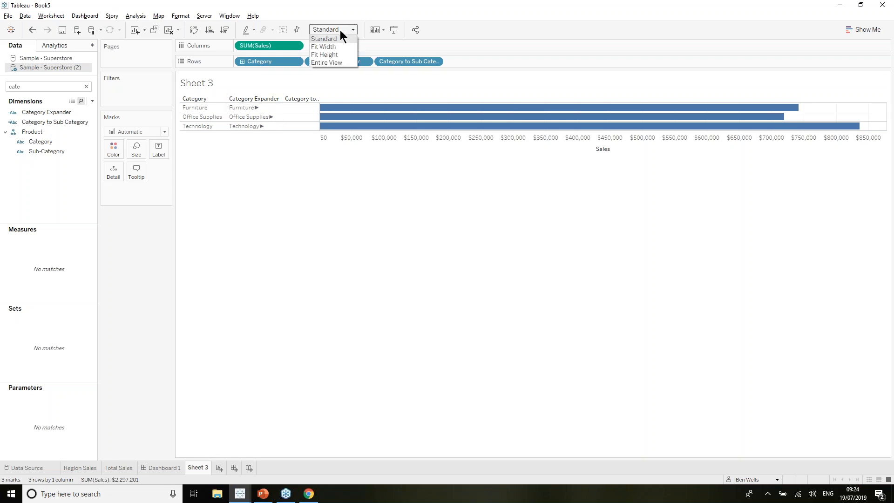
click(340, 62)
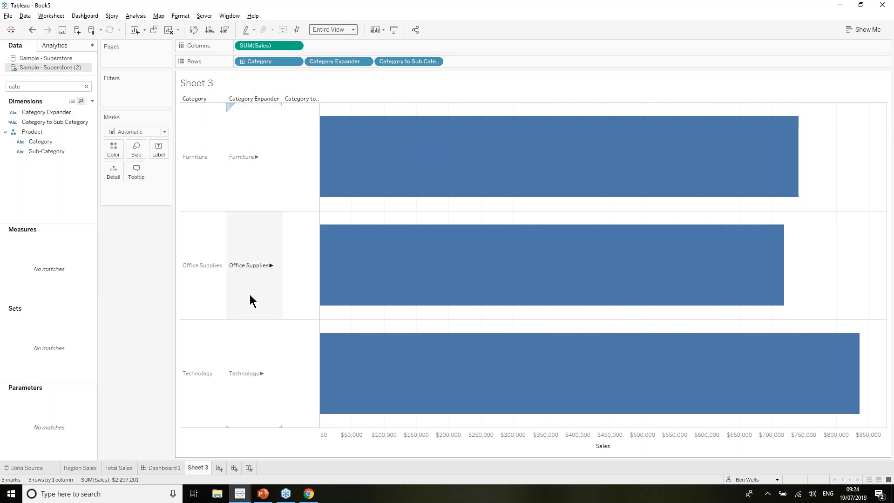
Step: Test the drill-down by expanding Office Supplies and collapsing it again in the Category Expander column
click(263, 275)
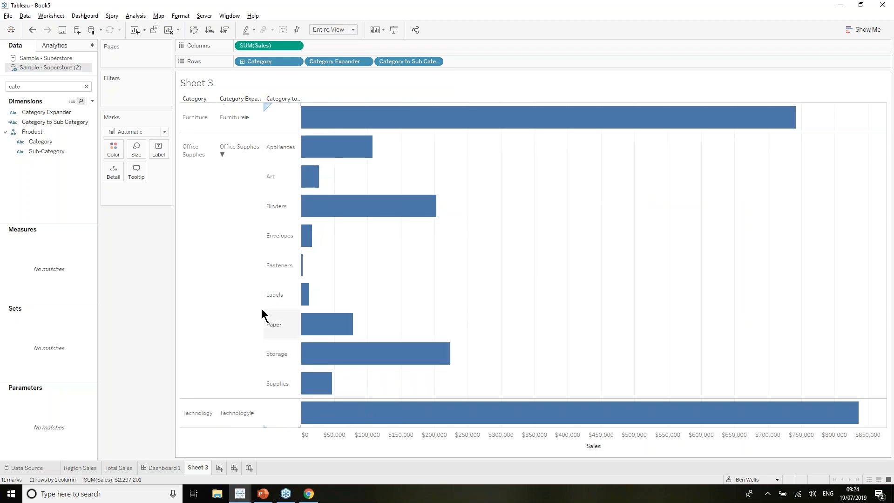
click(242, 265)
click(241, 265)
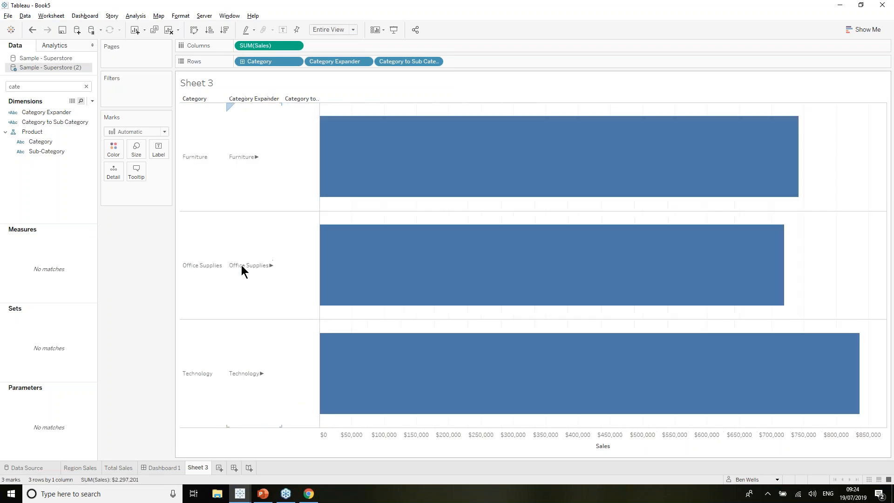
Step: Hide the Category header and the field labels for rows on Sheet 3
click(295, 61)
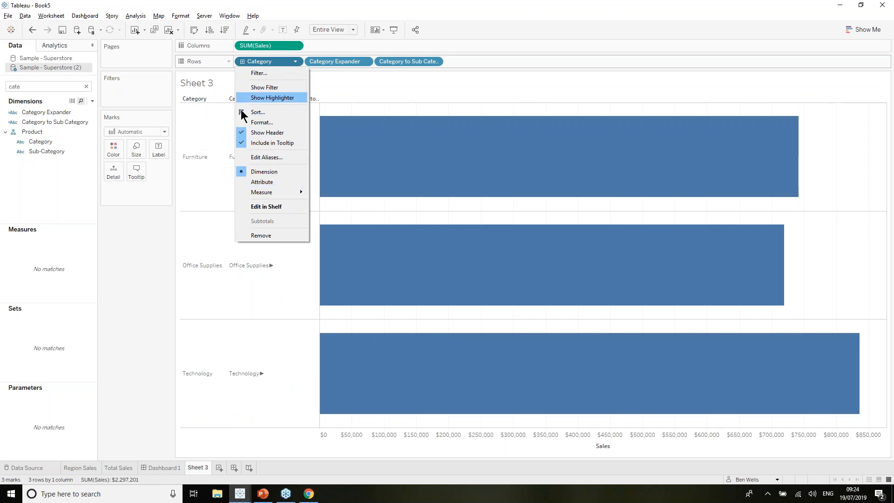
right_click(197, 123)
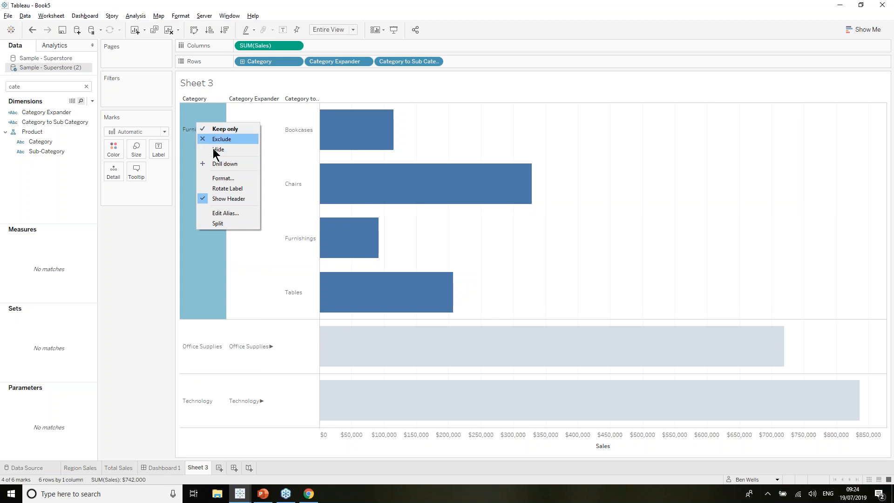
click(223, 199)
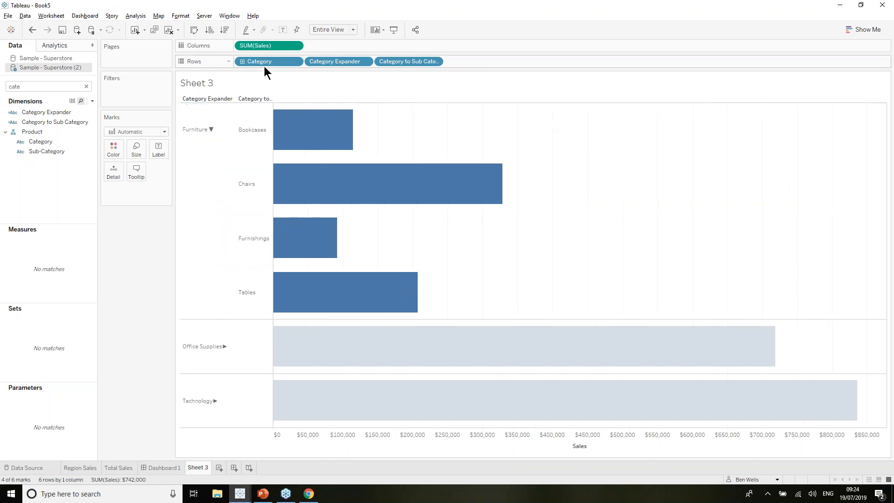
right_click(220, 98)
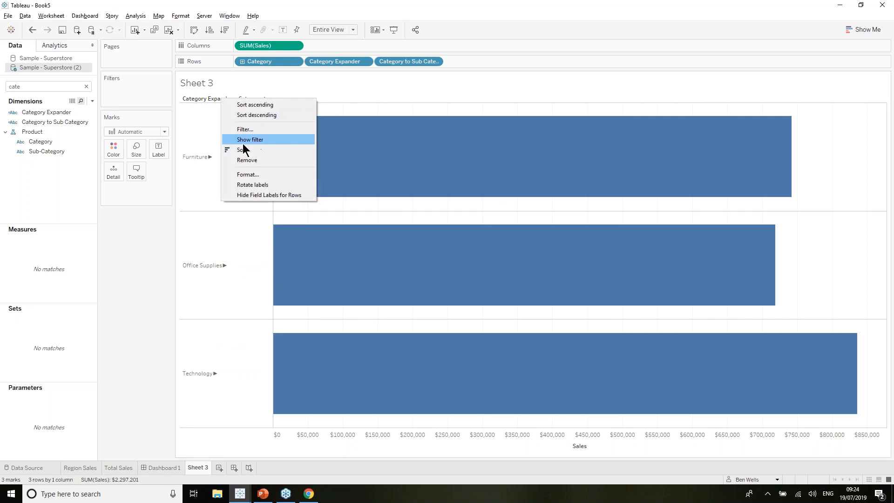
click(277, 195)
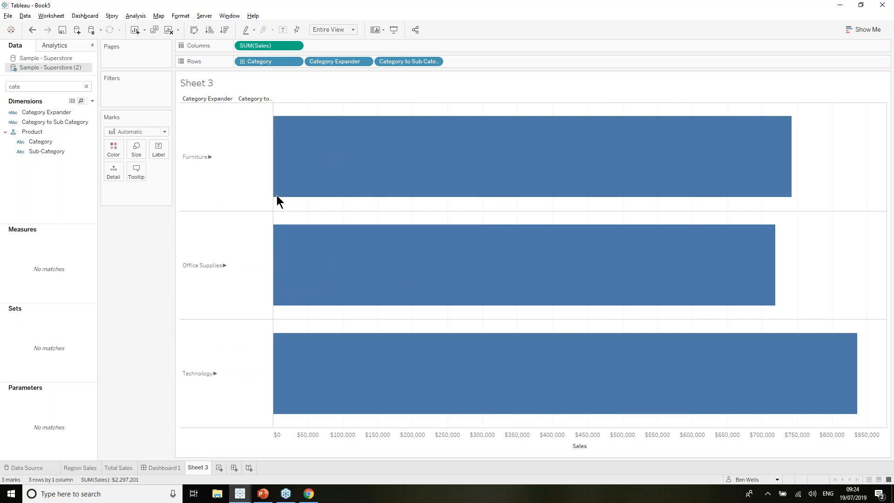
Step: Show mark labels on the sales bars
click(160, 152)
click(179, 170)
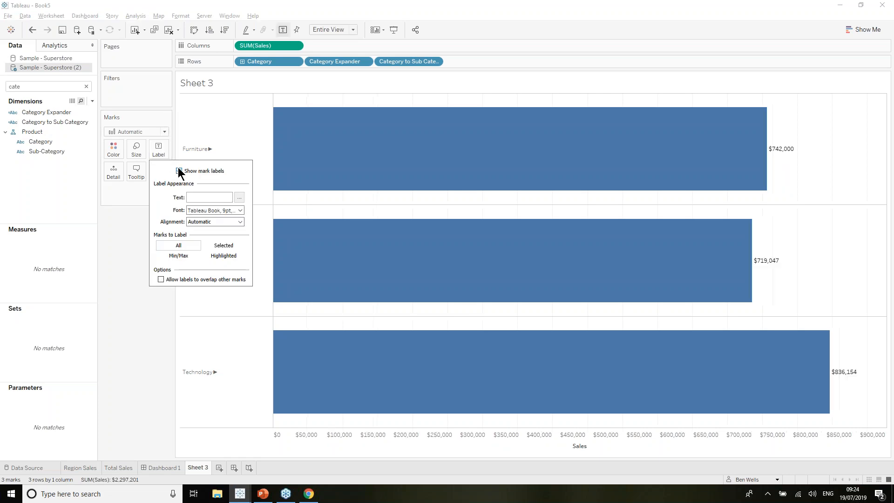
click(144, 344)
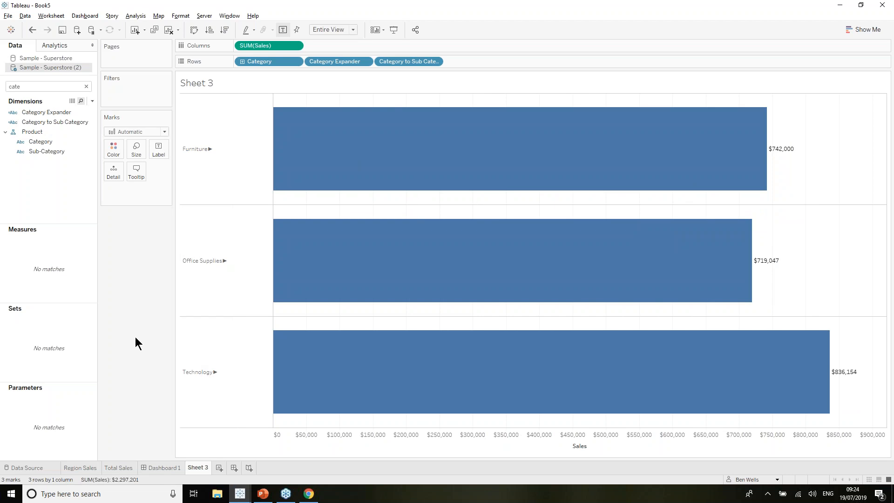
Step: Expand Office Supplies and sort its sub-categories in descending order of Sales
mouse_move(686, 259)
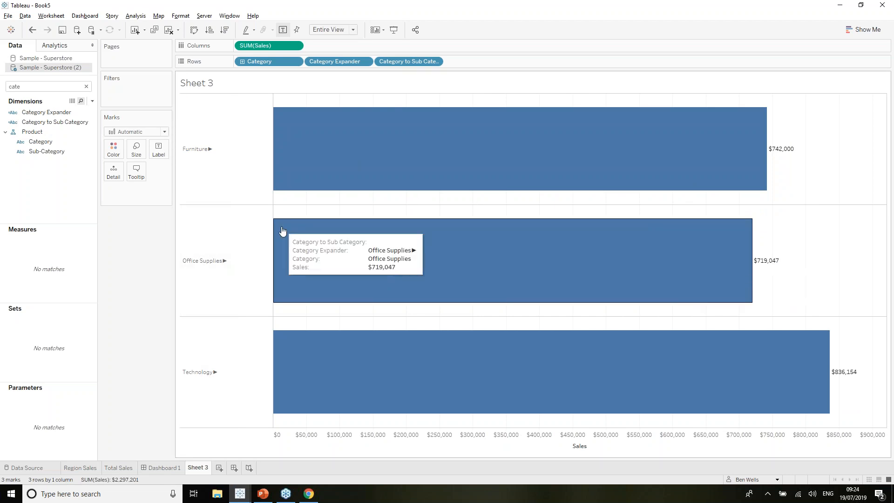
click(211, 243)
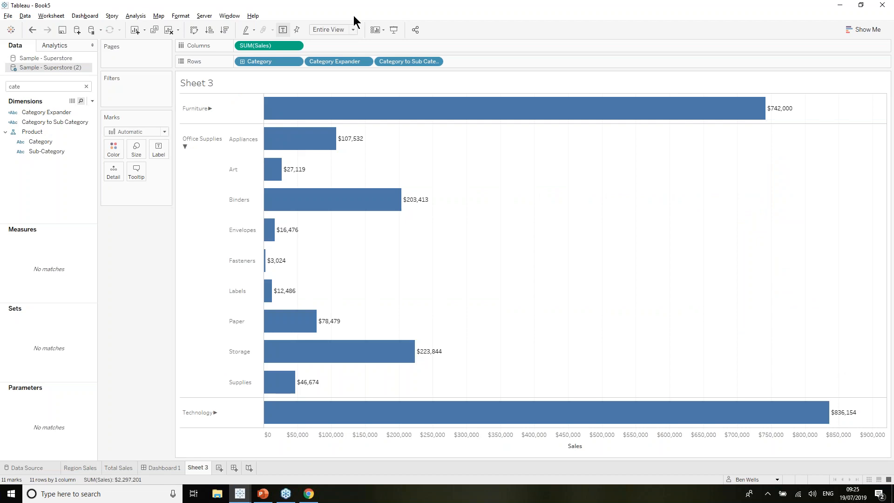
click(225, 30)
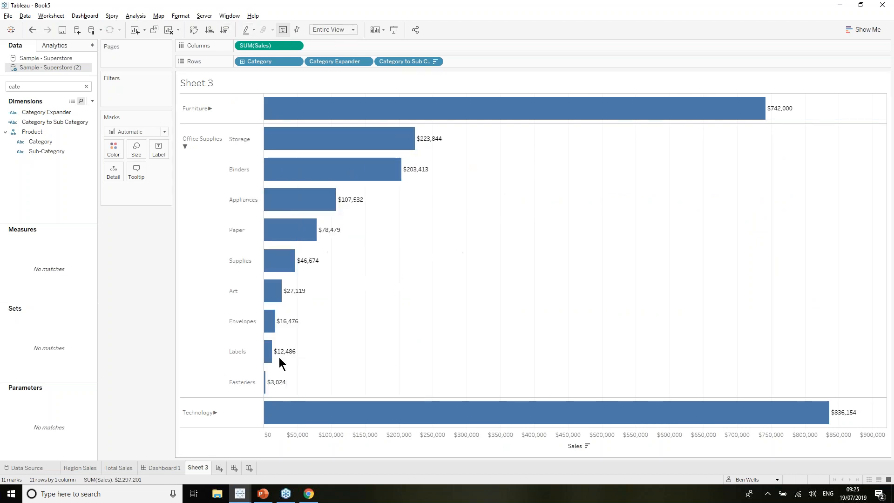
Step: Test the sorted drill-down by collapsing Office Supplies, toggling Furniture and expanding Technology
click(184, 244)
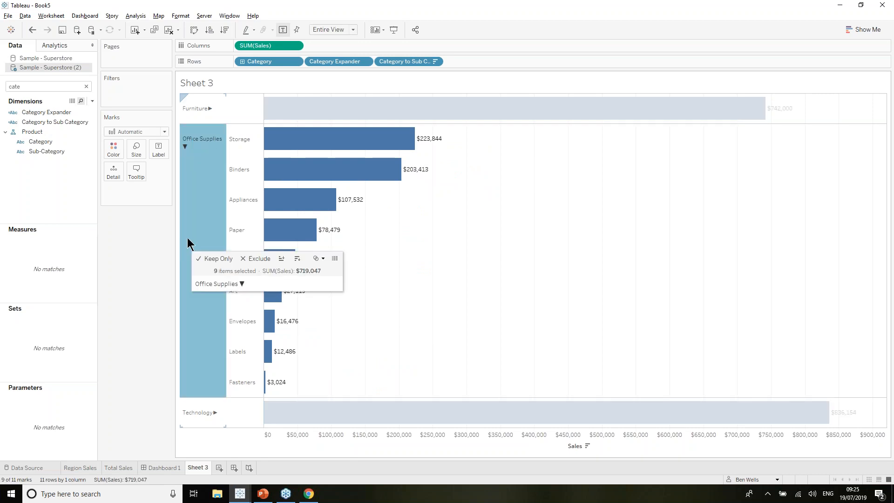
click(202, 211)
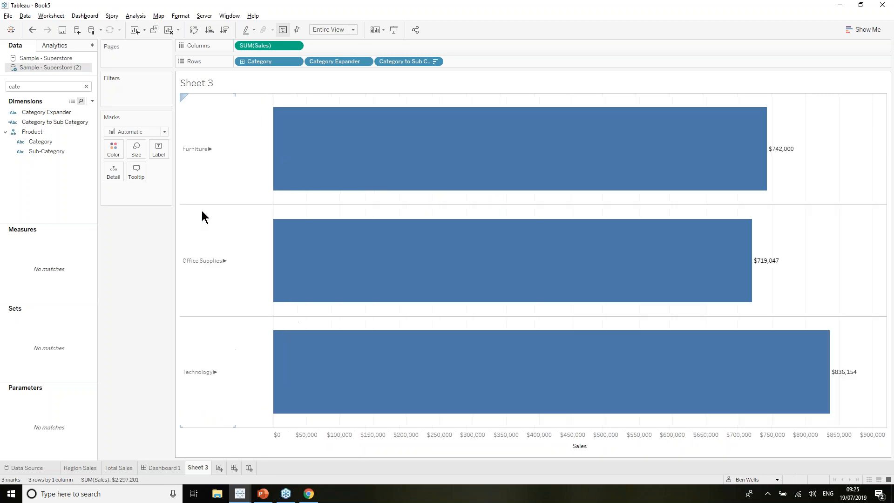
click(212, 160)
click(212, 160)
click(212, 159)
click(209, 349)
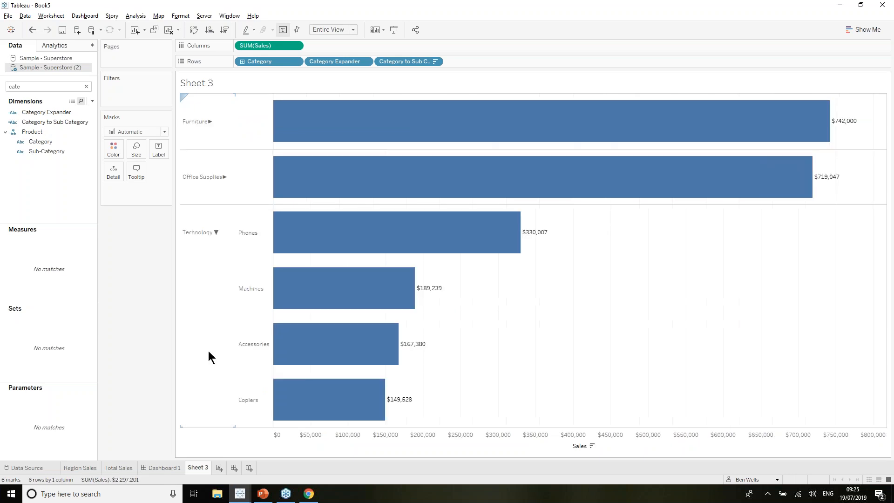
click(209, 357)
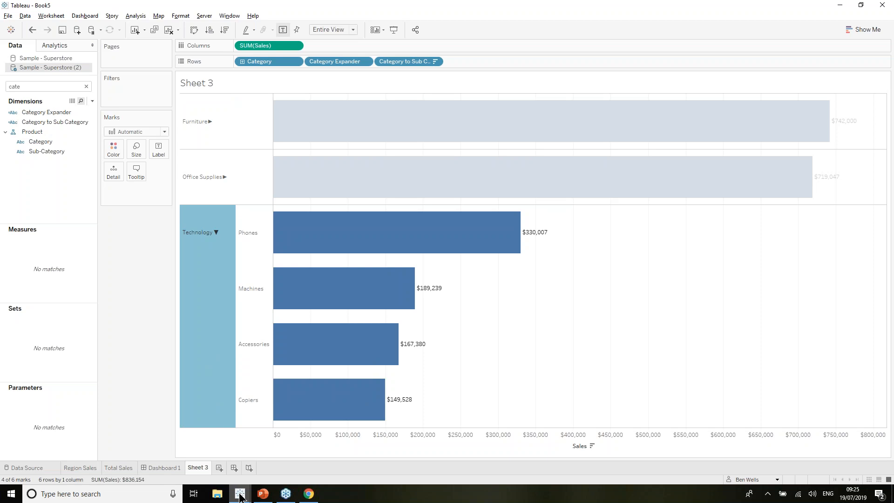
Step: Switch to the Set Action Webinar New workbook and open the Collapsable Container dashboard with nothing selected
click(230, 480)
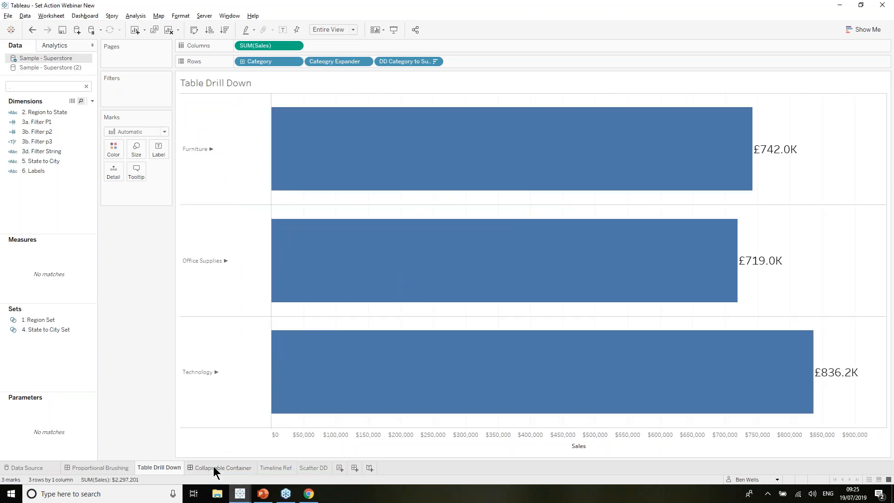
click(212, 468)
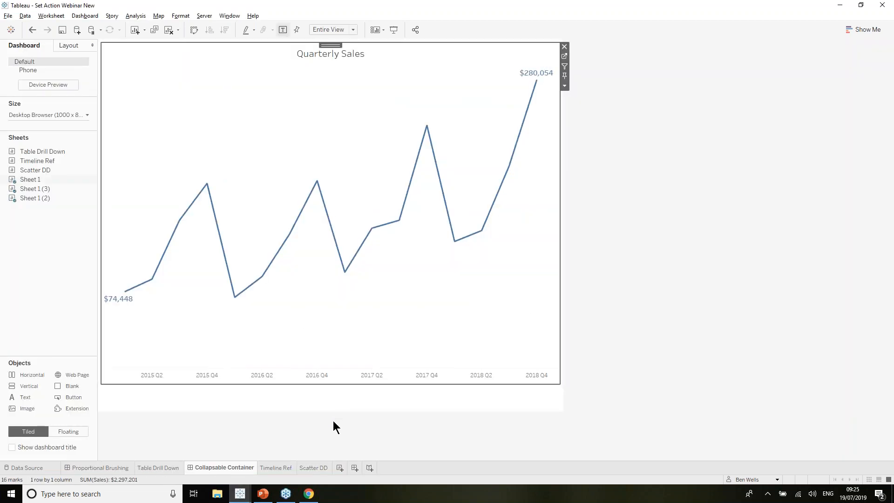
click(652, 275)
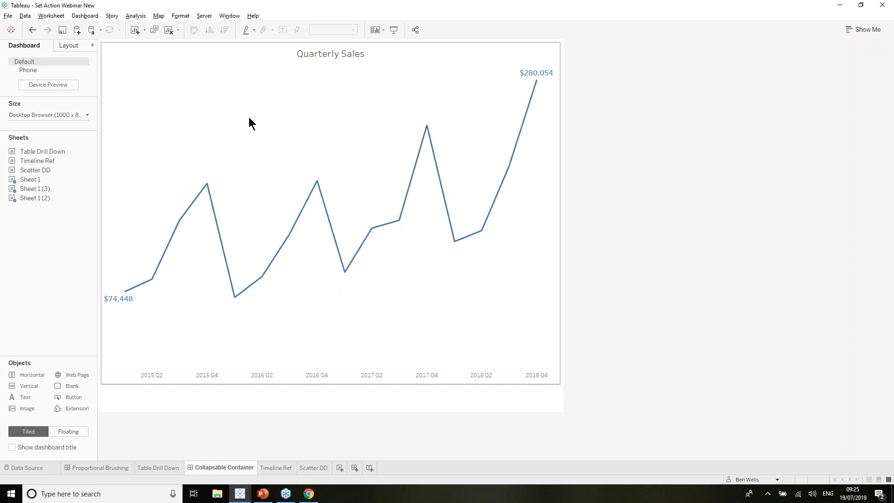
Step: Select the later quarters in the Quarterly Sales chart and examine the shaded reference lines and the Weekly Sales chart
drag(283, 96, 515, 346)
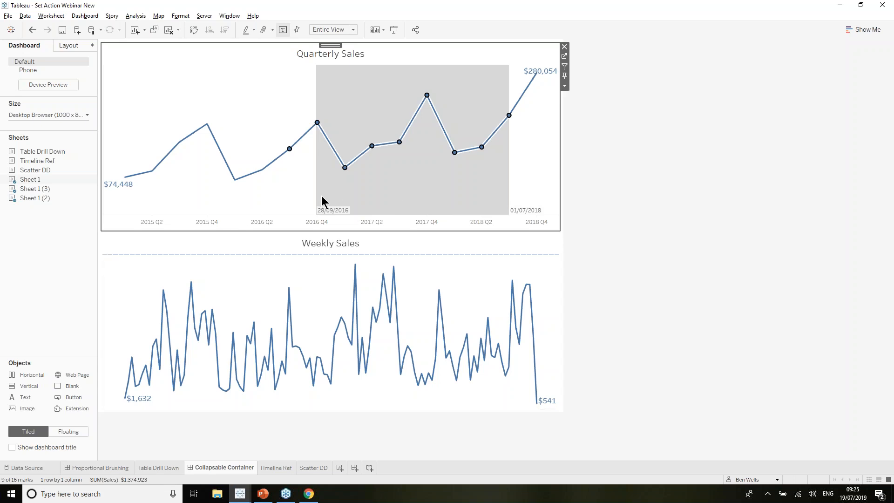
mouse_move(320, 198)
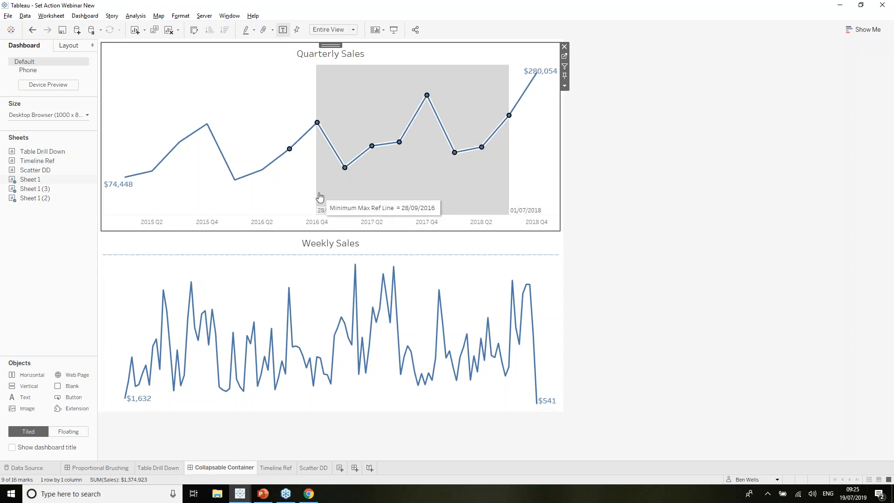
mouse_move(509, 186)
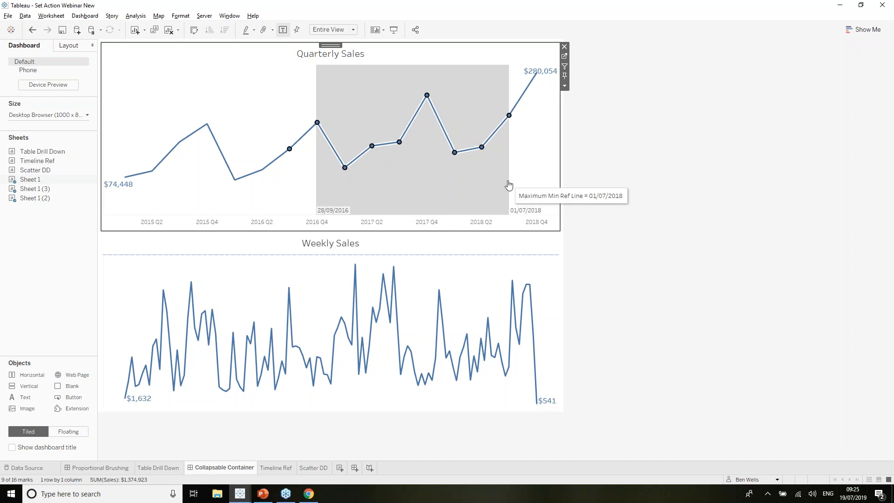
mouse_move(122, 399)
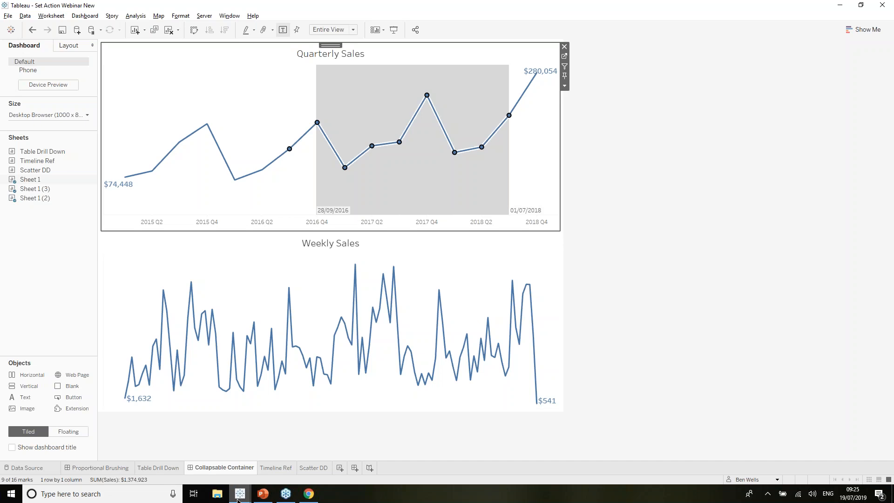
Step: Return to the Book5 workbook, add a new worksheet and connect another copy of the saved Sample - Superstore data source
mouse_move(237, 500)
click(264, 459)
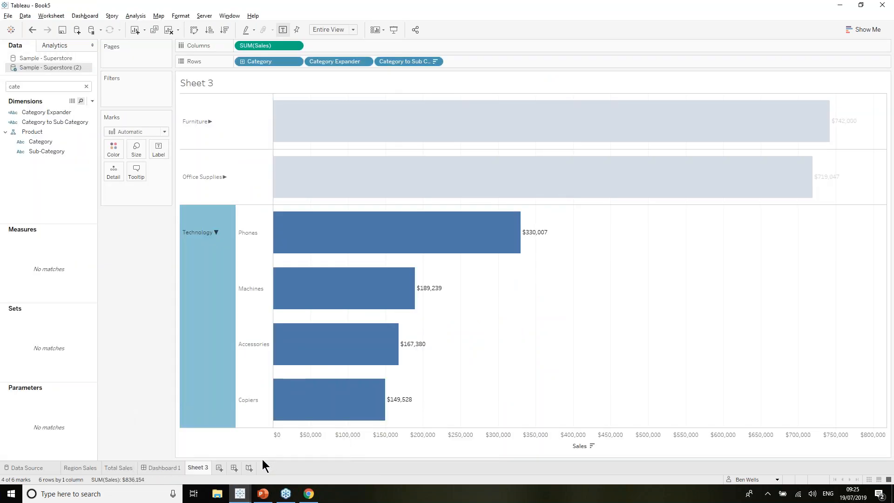
click(219, 468)
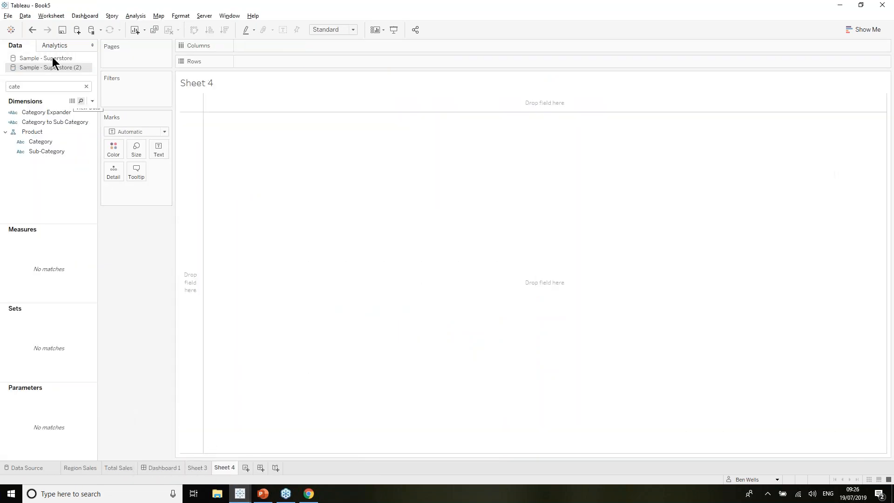
click(25, 15)
click(33, 27)
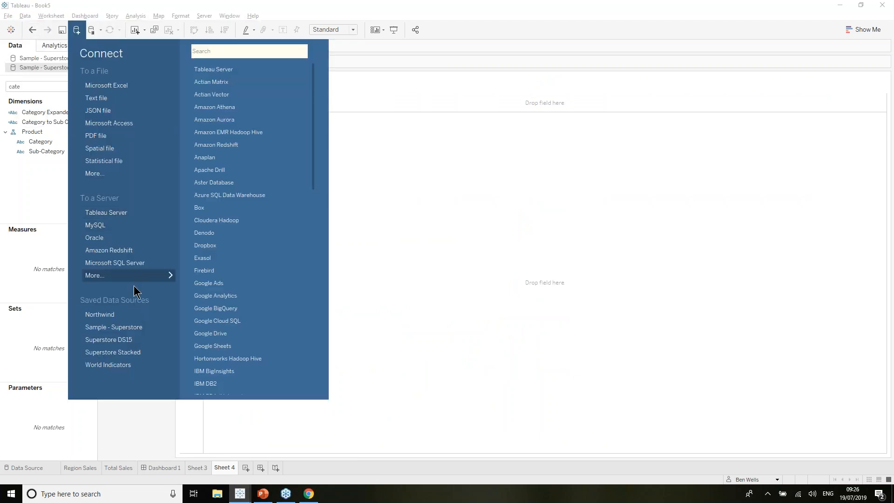
click(132, 323)
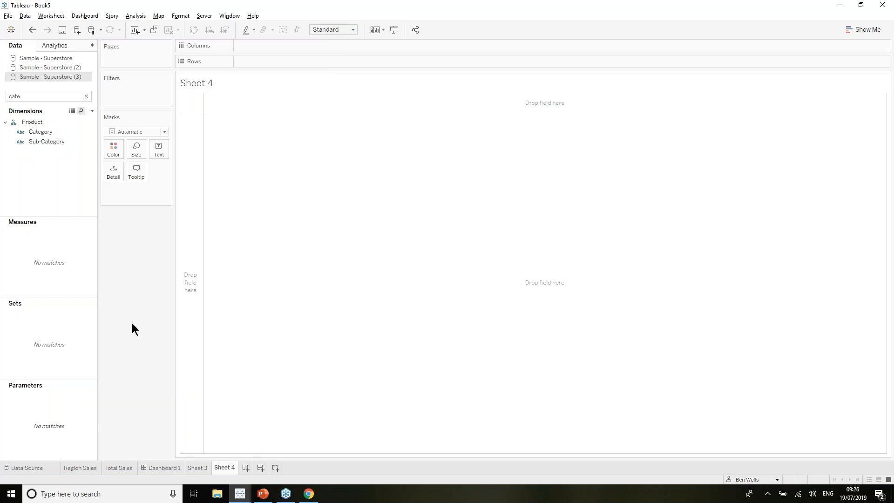
Step: Search the third Superstore source's fields for sales and place Sales on Rows
click(60, 99)
key(BackSpace)
key(BackSpace)
key(BackSpace)
key(BackSpace)
text(sales)
drag(44, 210, 284, 61)
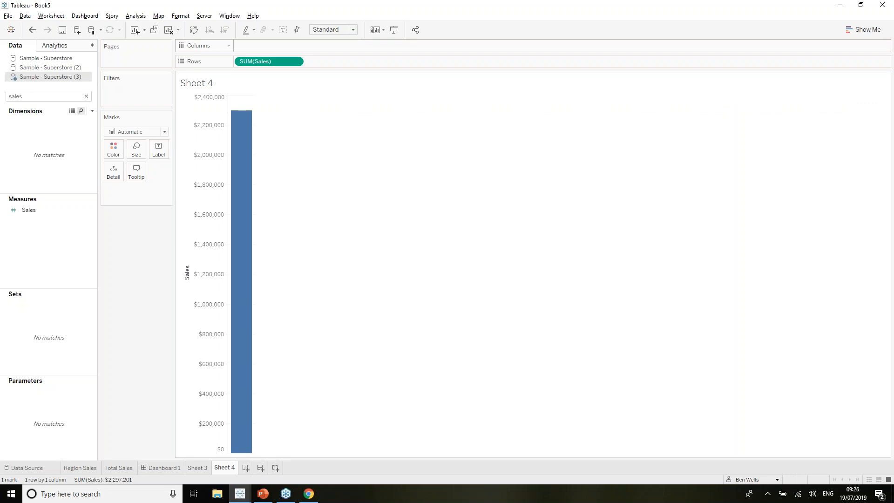
Step: Find the Order Date field and create a custom date from it with Quarters detail as a Date Value
click(86, 96)
click(57, 95)
text(order)
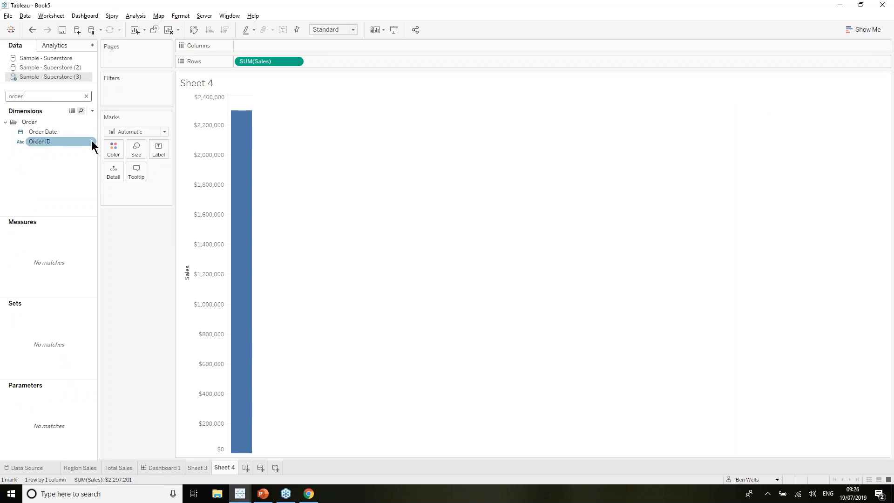
right_click(91, 131)
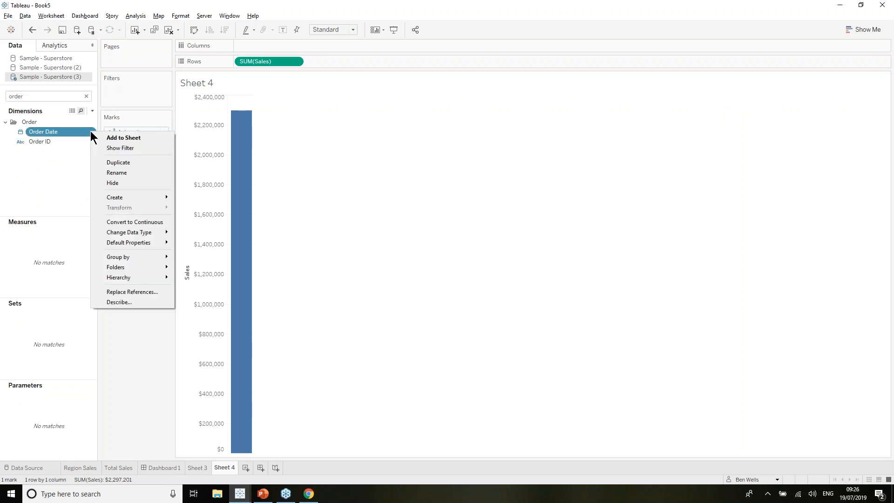
mouse_move(122, 199)
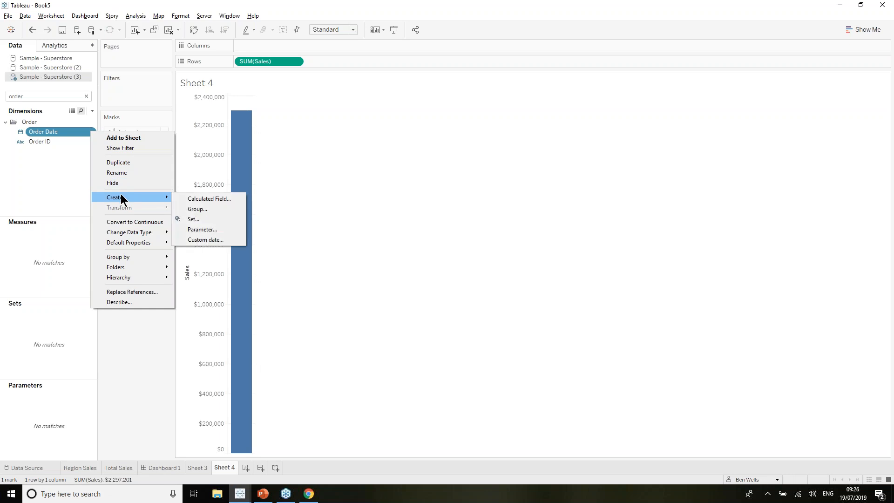
click(215, 240)
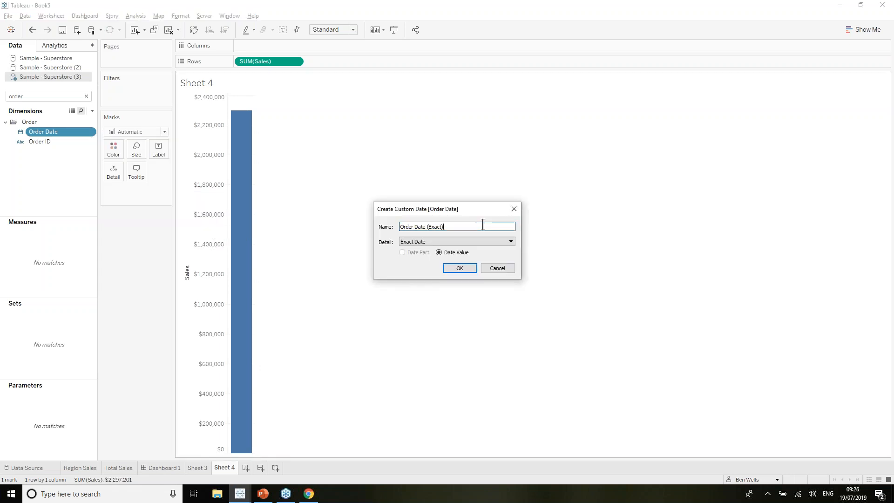
click(473, 240)
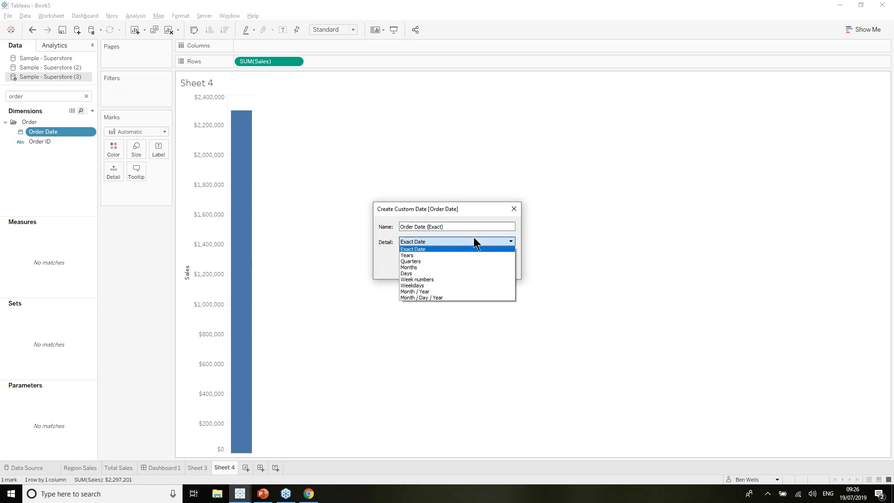
click(445, 261)
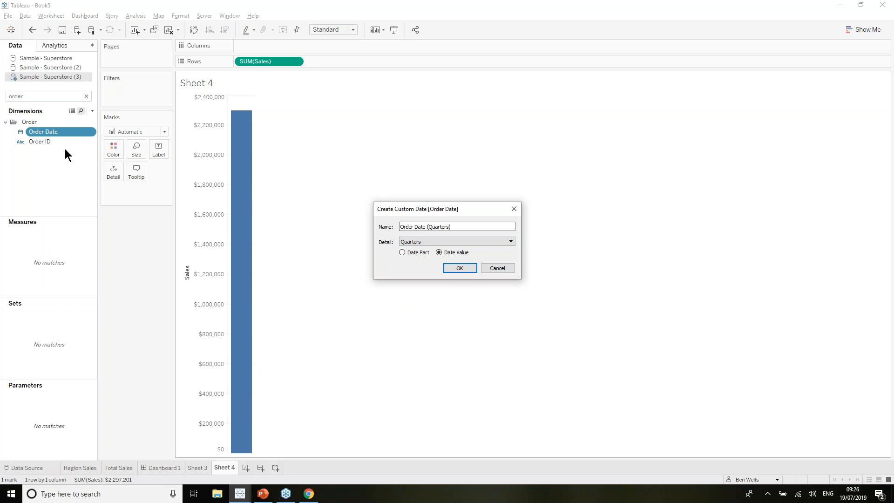
click(458, 268)
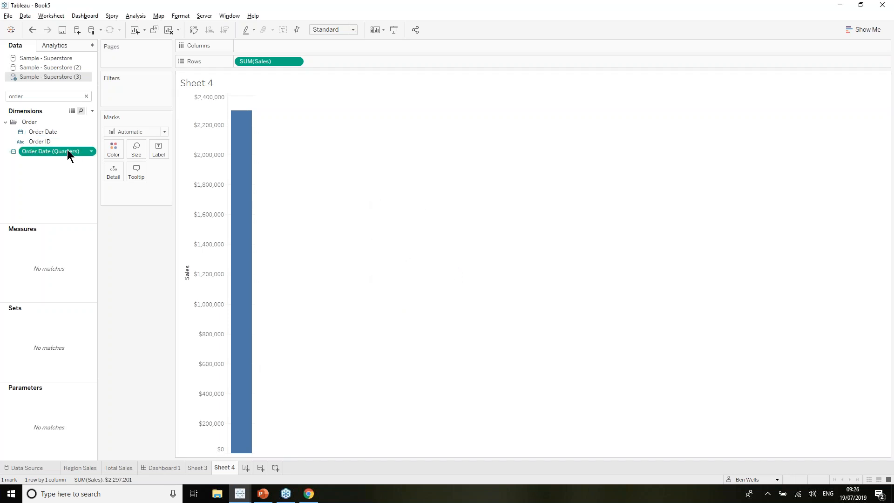
Step: Place Order Date (Quarters) on Columns and create a set from it named Order Date Quarters Set containing 2016 Q1
drag(69, 150, 317, 45)
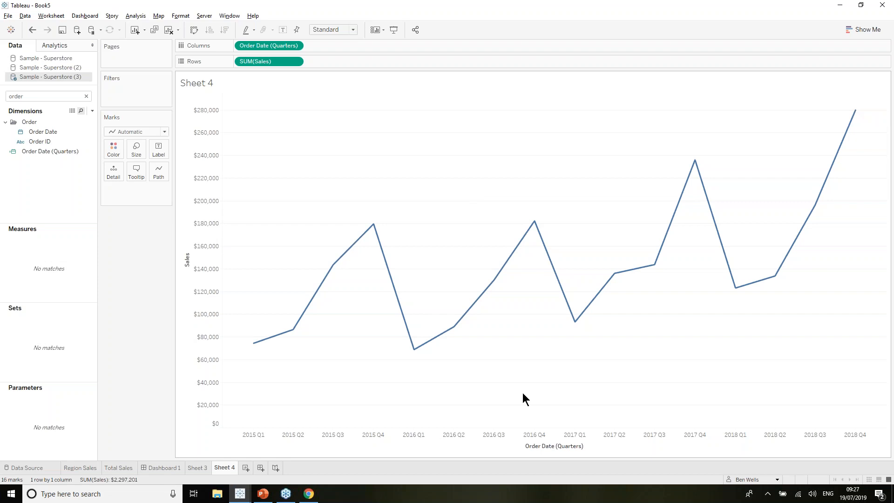
click(91, 152)
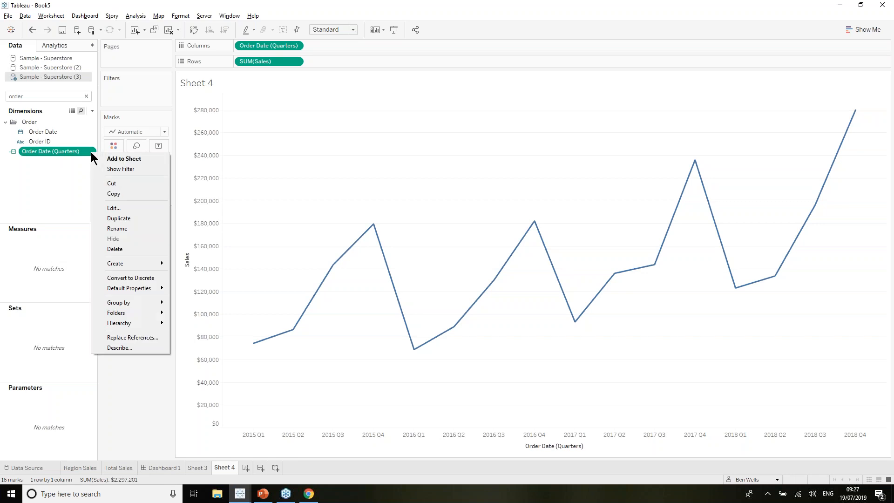
mouse_move(156, 263)
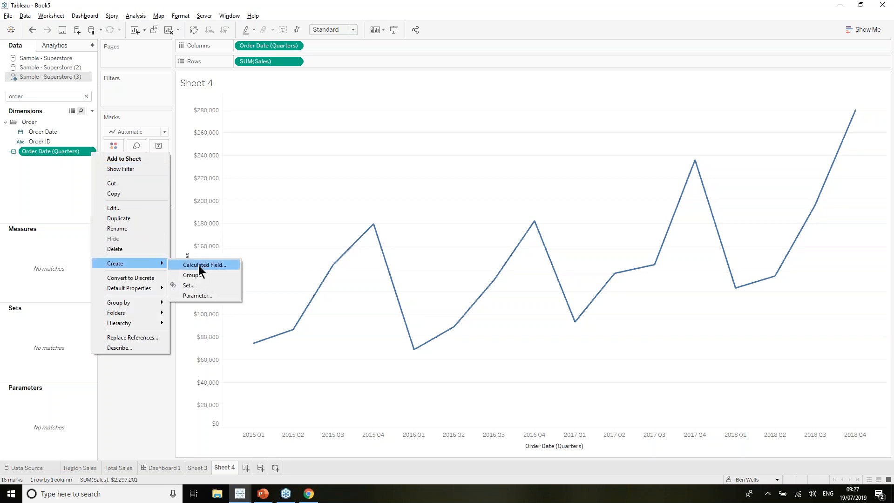
click(212, 285)
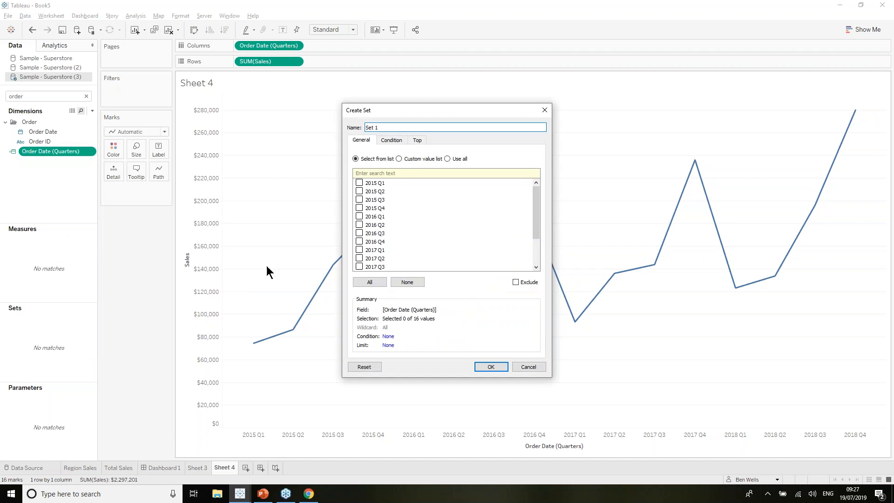
click(361, 215)
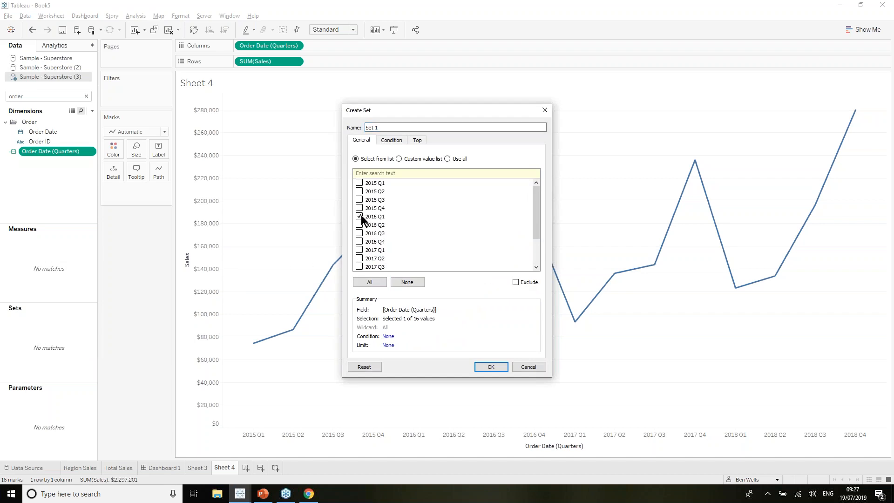
double_click(396, 128)
triple_click(396, 129)
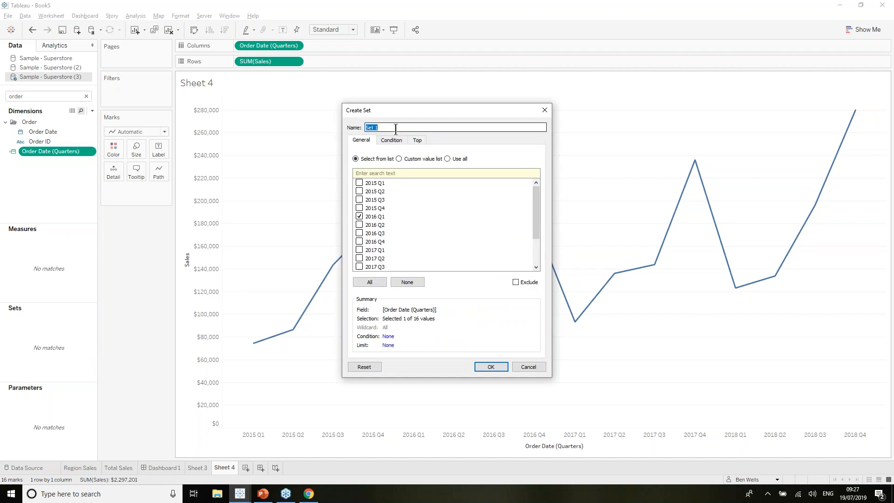
text(Order Date Quarters Se)
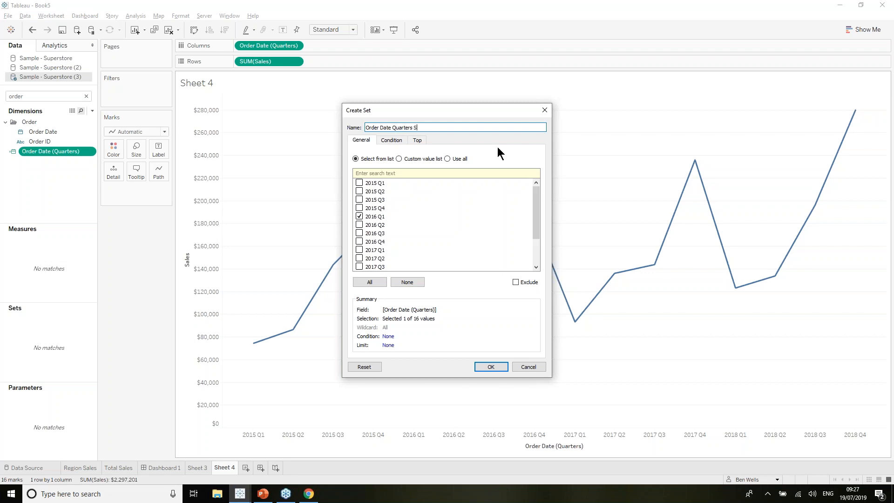
click(492, 366)
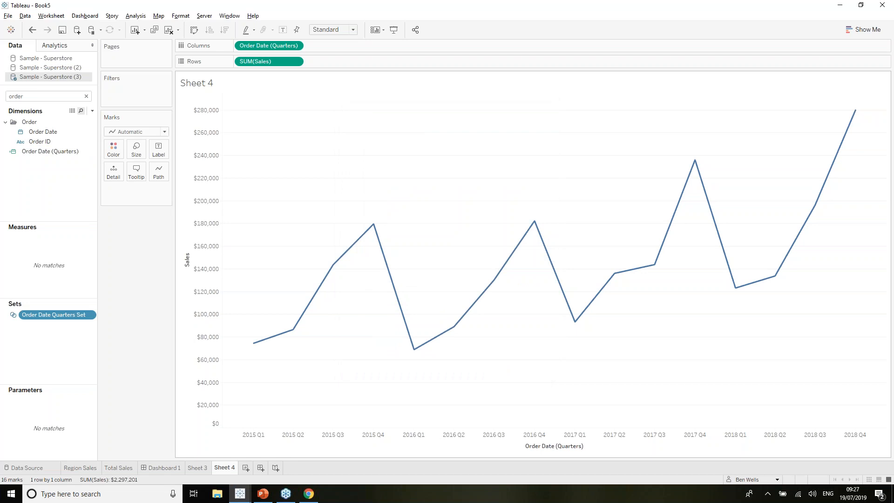
Step: Rename the Sheet 4 worksheet as Quarters
right_click(230, 472)
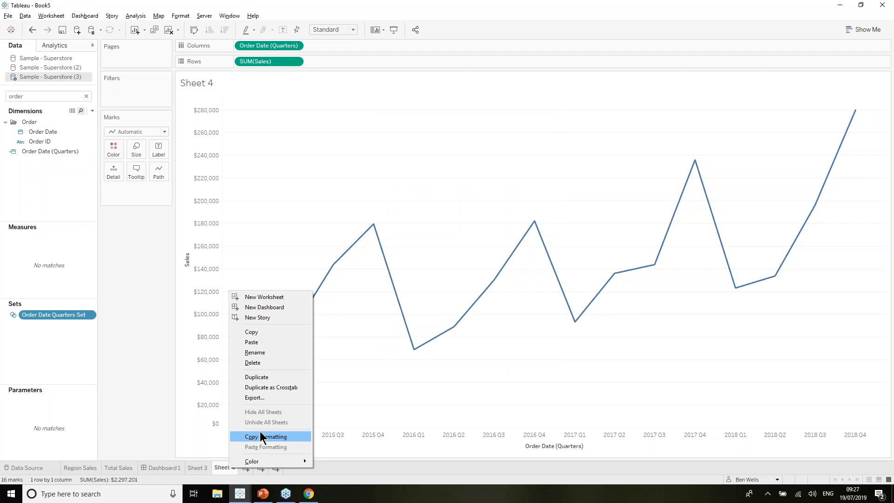
double_click(228, 468)
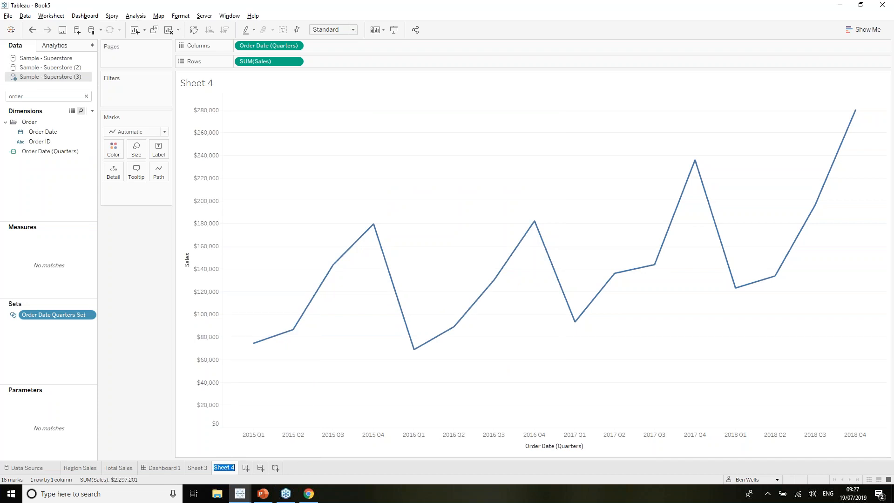
text(Quarters)
key(Return)
Step: Duplicate the Quarters worksheet and name the copy Week
right_click(227, 468)
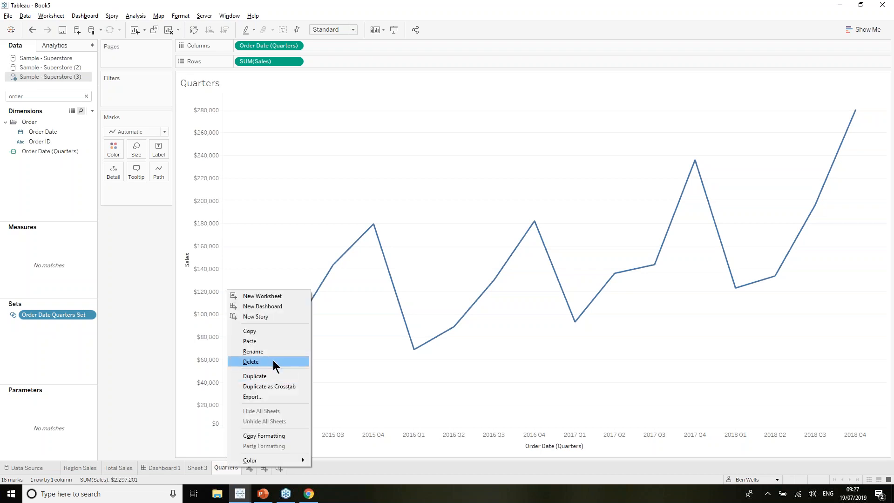
click(273, 373)
double_click(259, 466)
text(Week)
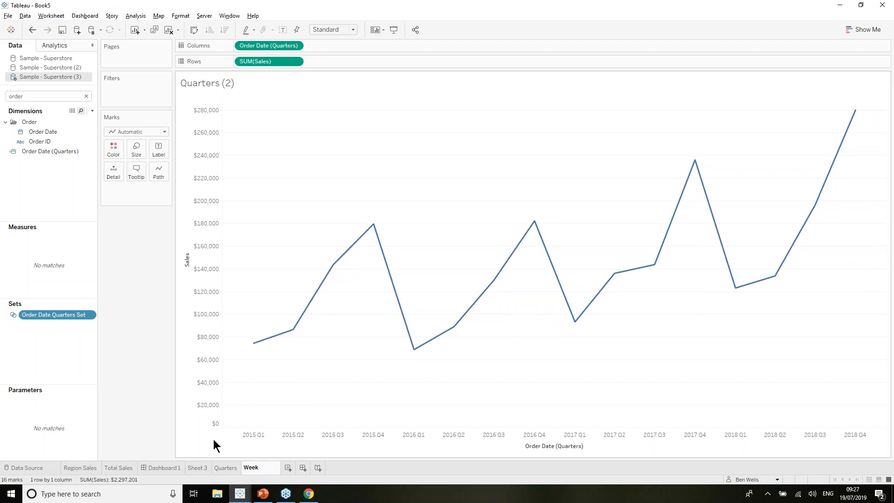
key(Return)
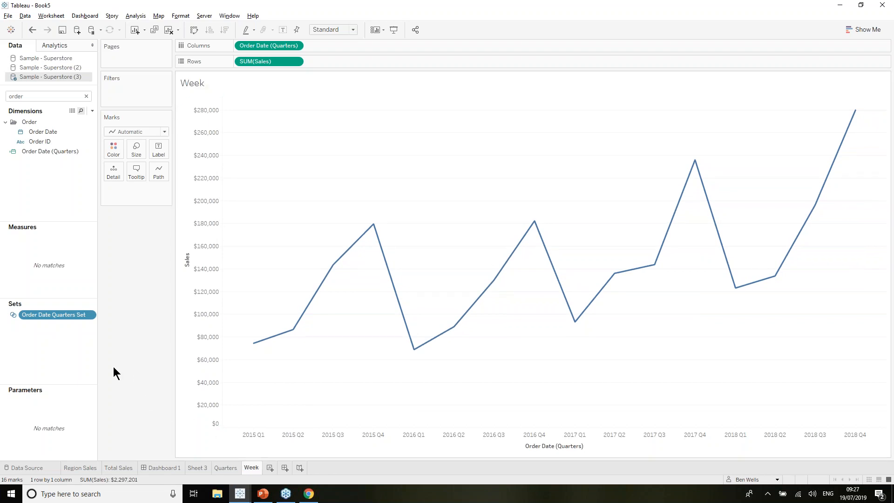
Step: Filter the Week worksheet by Order Date Quarters Set and check which quarters the filter includes
drag(46, 313, 122, 90)
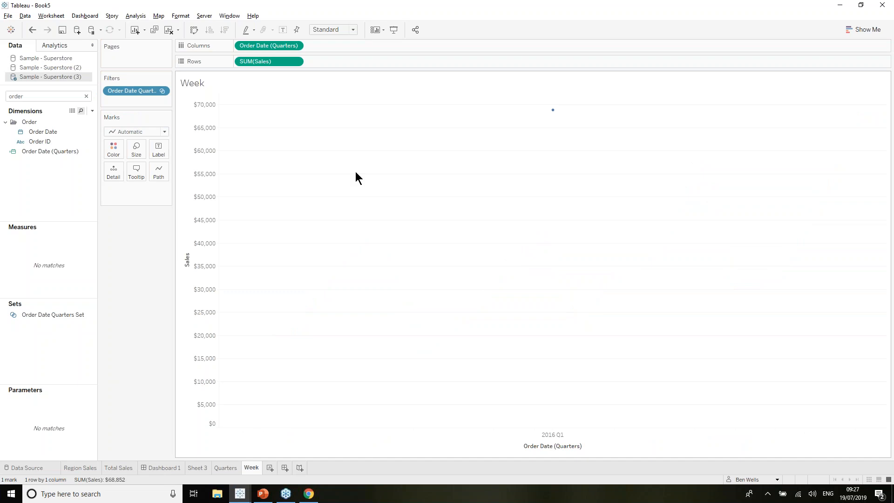
mouse_move(553, 114)
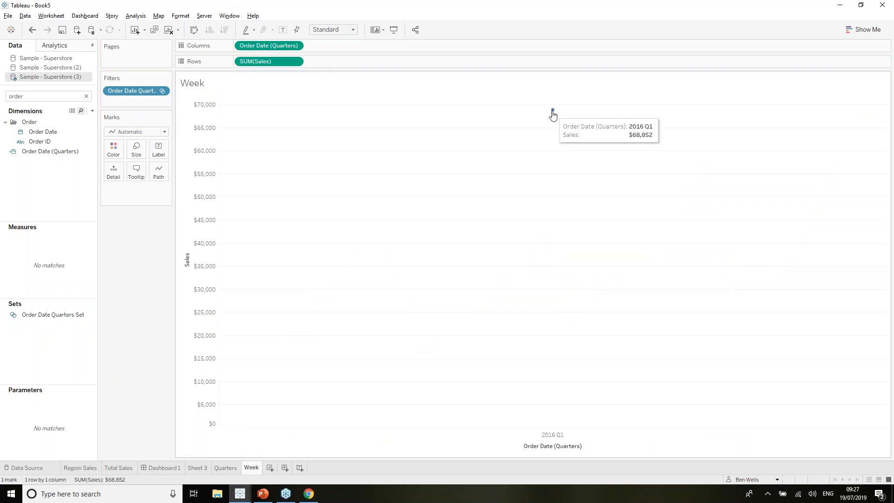
click(166, 91)
click(161, 99)
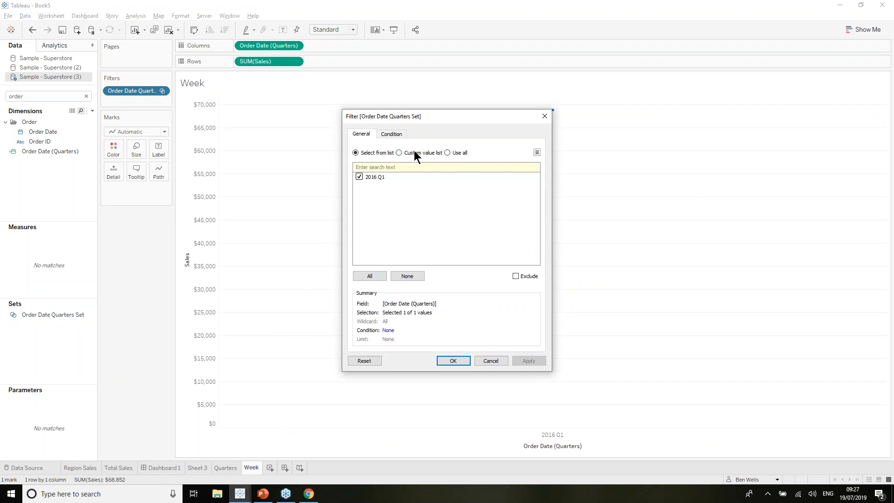
click(544, 117)
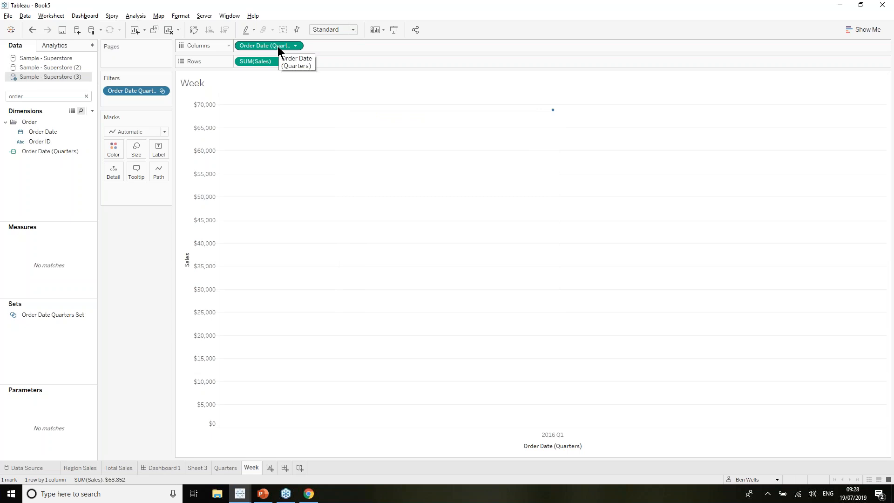
Step: Replace Order Date (Quarters) on the Week sheet's Columns with Order Date at the continuous Week Number level
drag(278, 46, 281, 4)
drag(55, 132, 286, 43)
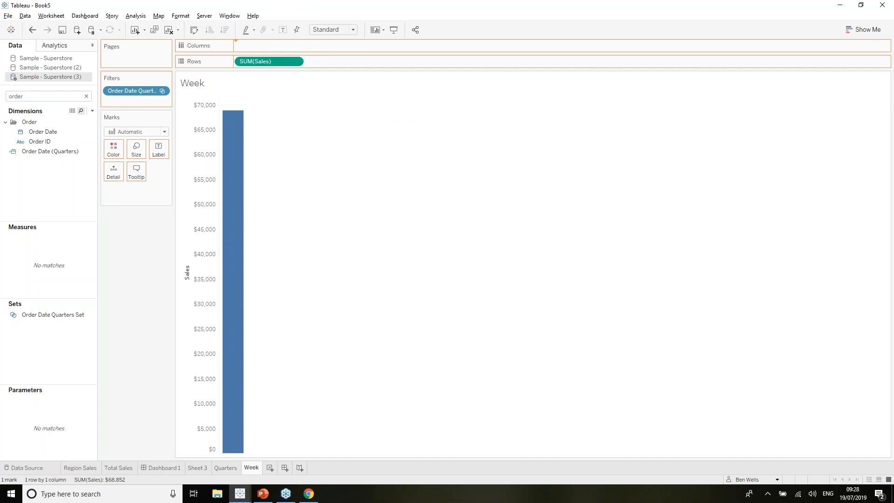
click(296, 46)
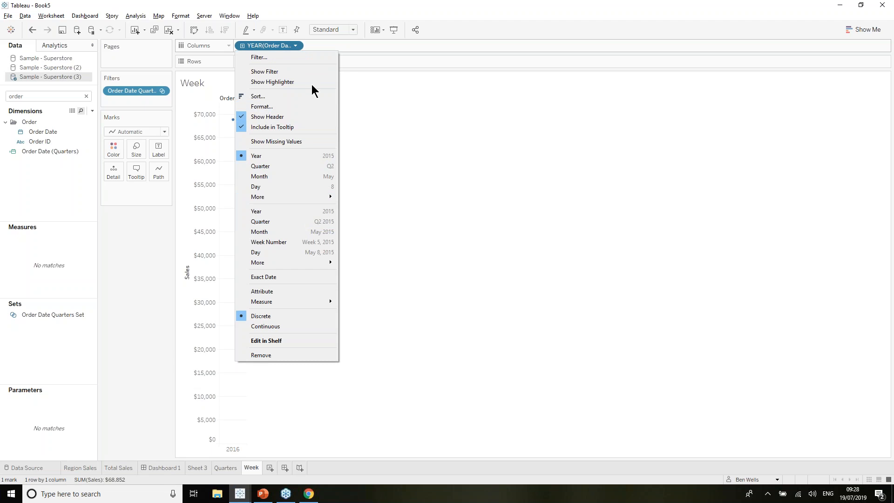
click(306, 242)
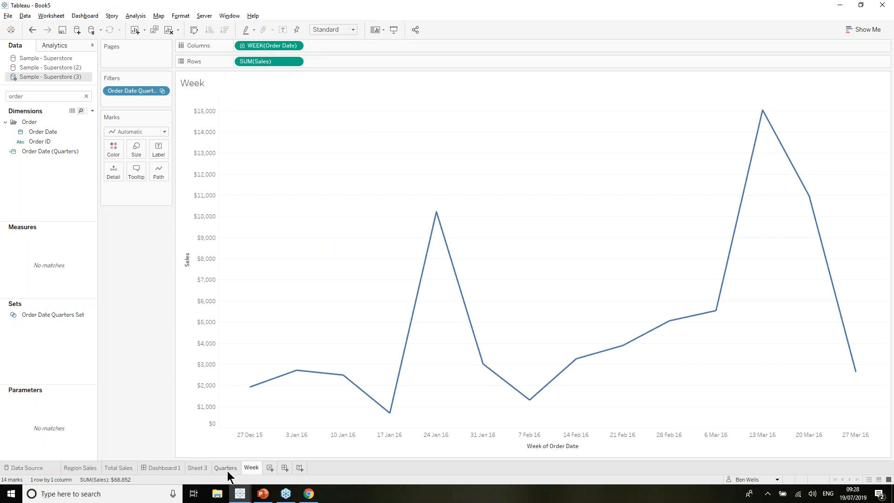
mouse_move(227, 471)
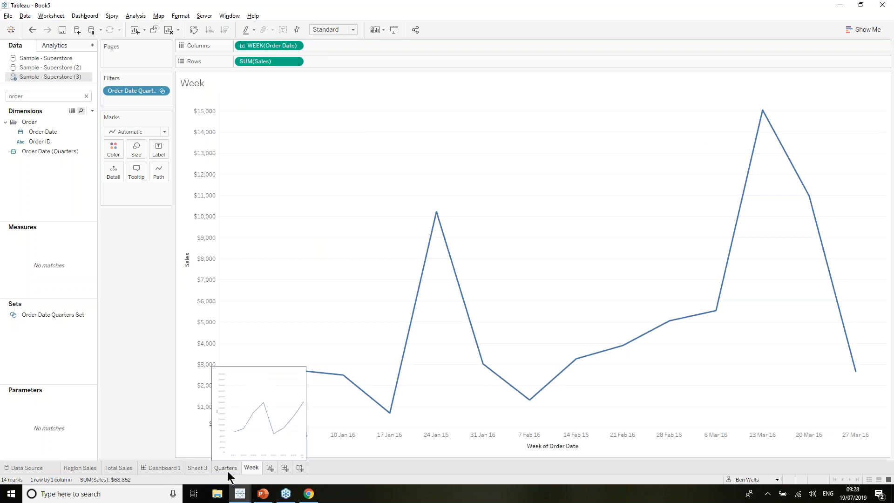
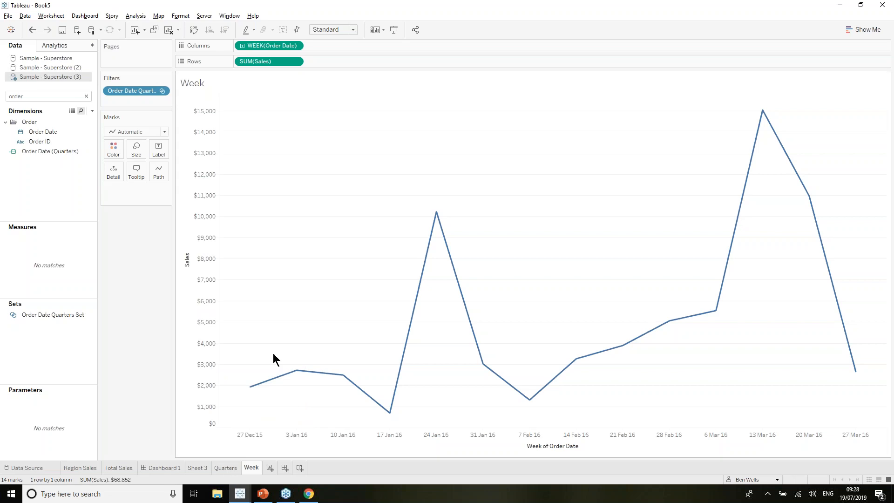
Step: Create a new dashboard containing a tiled vertical container and set its height to 900 px
click(285, 468)
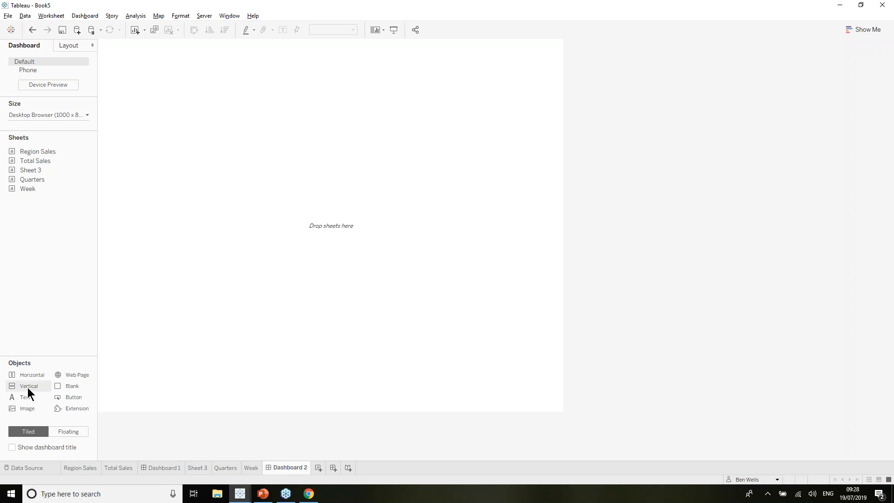
drag(27, 385, 224, 311)
click(69, 113)
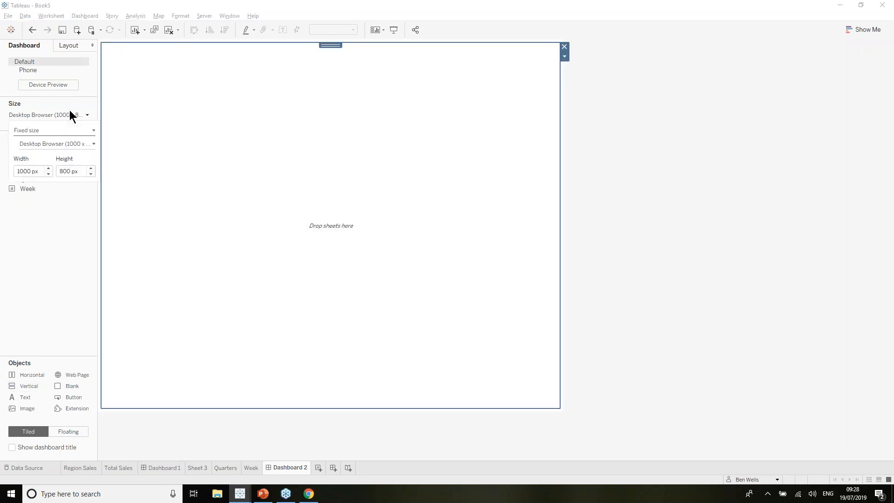
click(92, 170)
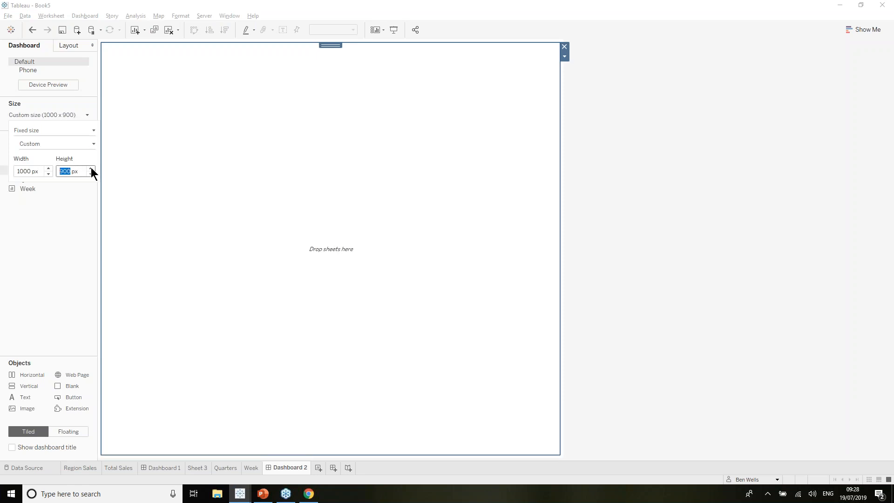
click(74, 245)
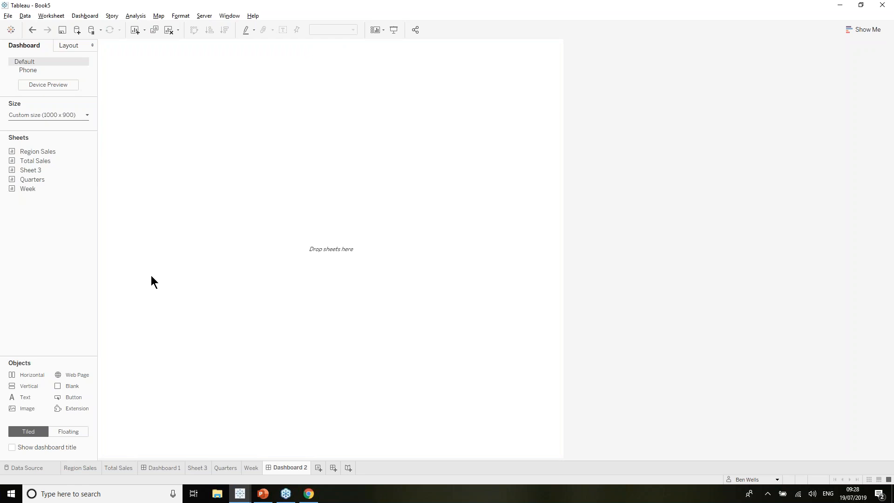
Step: Add the Quarters sheet to the dashboard's vertical container and place the Week sheet beneath it
drag(39, 181, 281, 195)
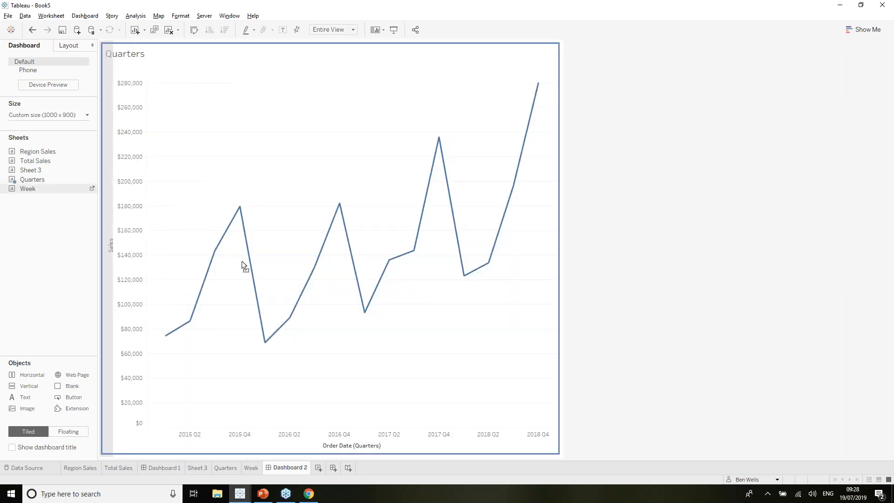
drag(341, 363, 341, 364)
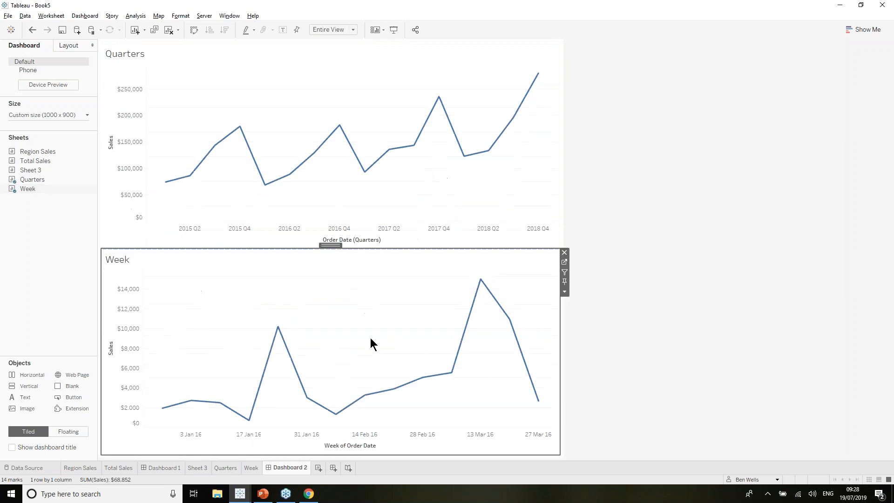
click(291, 113)
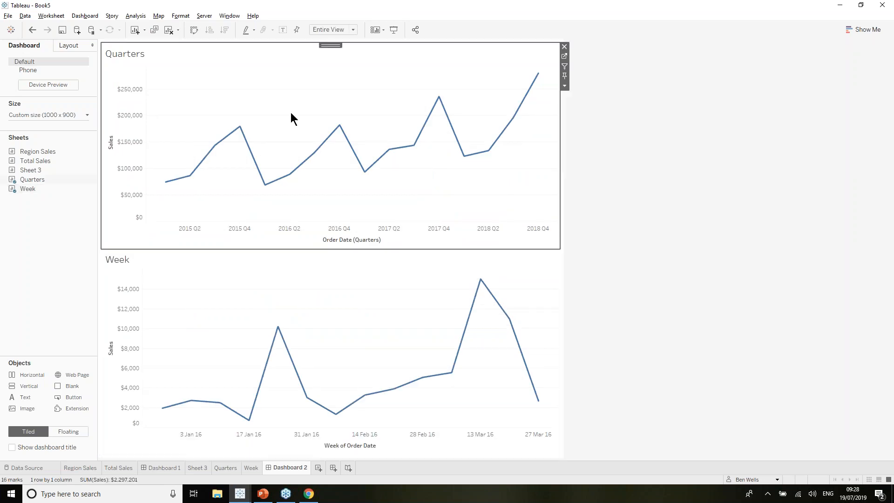
drag(291, 112, 477, 208)
click(377, 110)
Step: Add a set action run on selection in Quarters that targets Order Date Quarters Set and removes all values when the selection is cleared
click(95, 17)
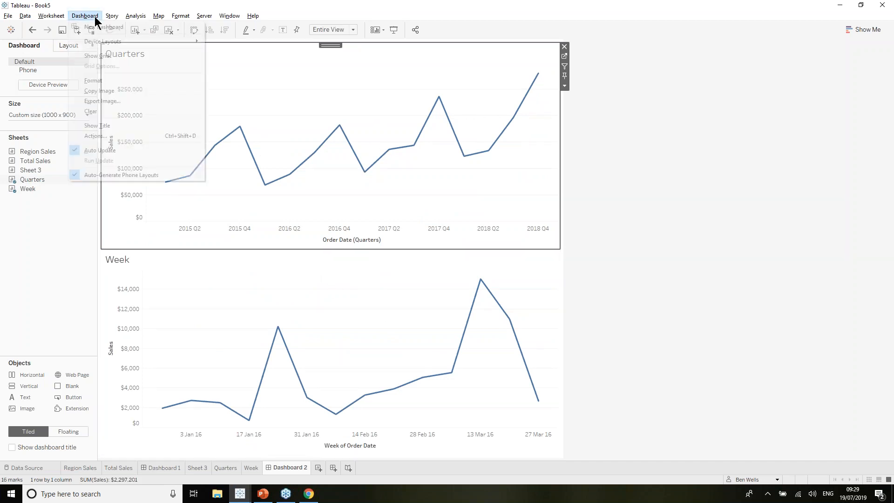
click(127, 136)
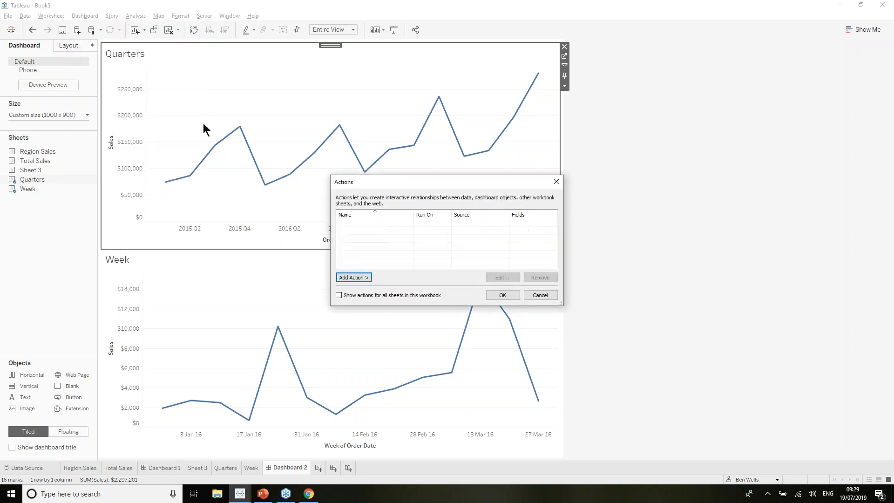
click(353, 277)
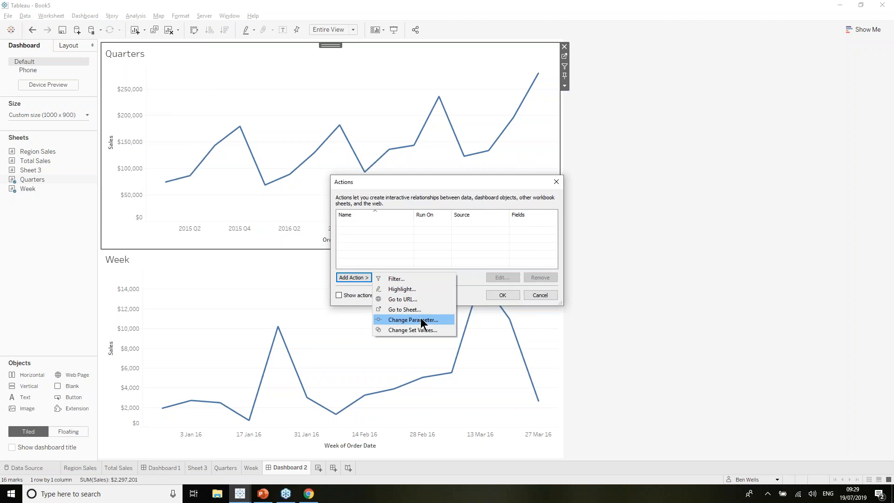
click(412, 330)
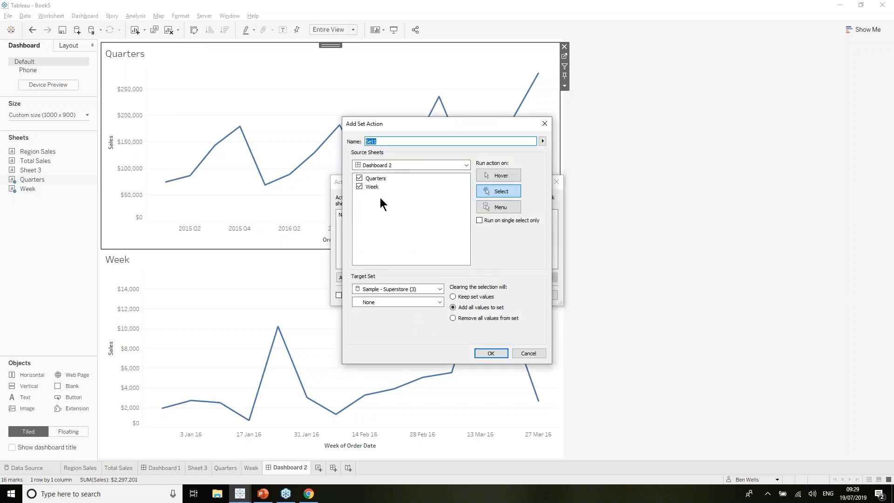
click(359, 186)
click(412, 302)
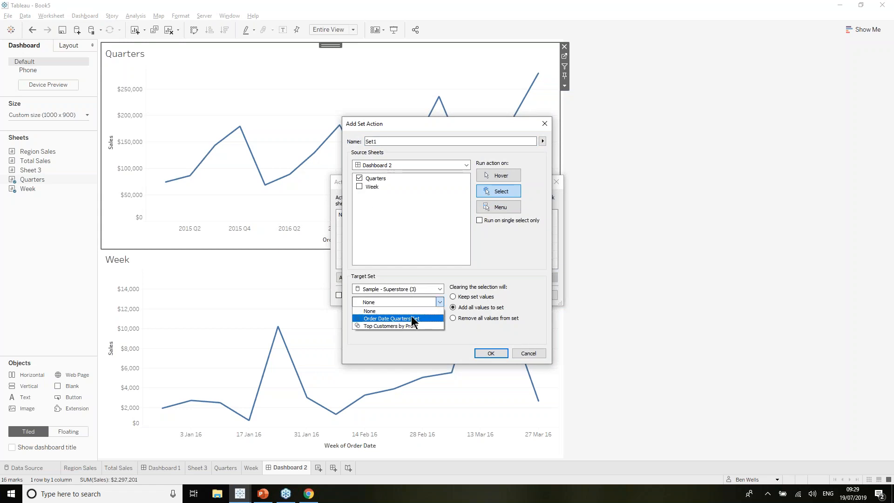
click(413, 318)
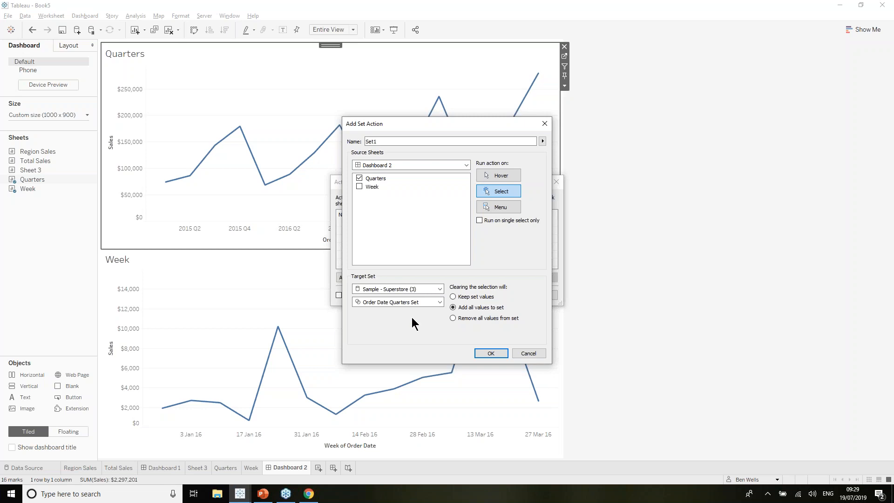
click(453, 319)
click(491, 355)
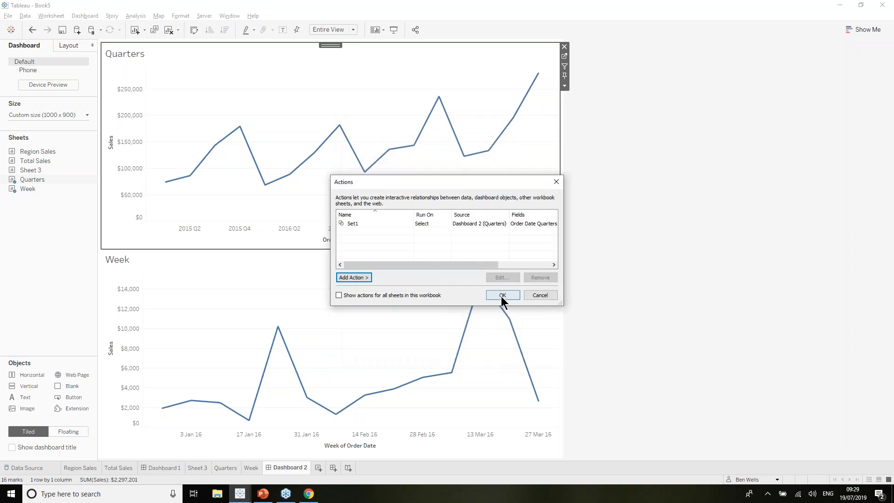
click(504, 295)
Step: Test the set action by selecting ranges of points in the Quarters chart and clearing the selection
right_click(381, 185)
click(303, 107)
drag(258, 83, 444, 213)
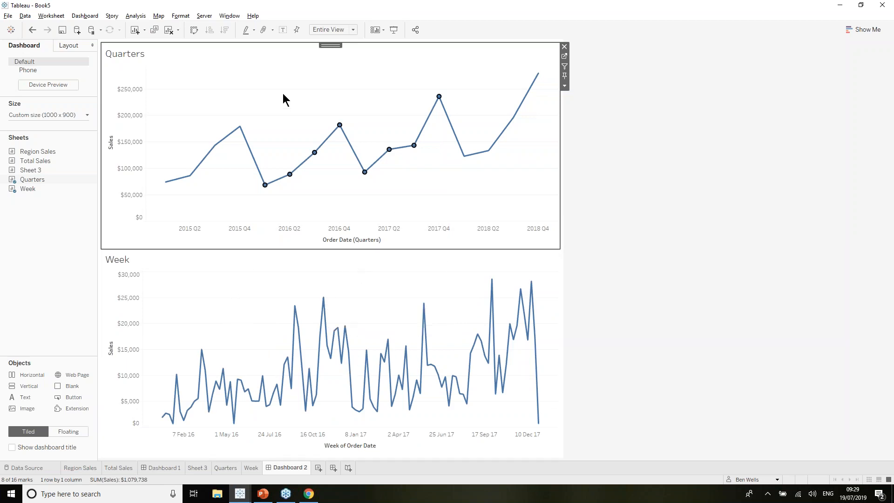
mouse_move(290, 175)
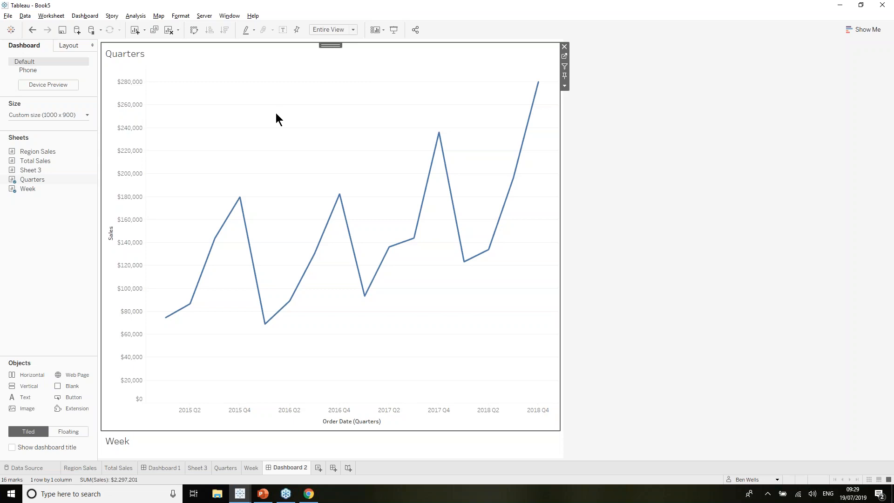
drag(225, 130, 491, 326)
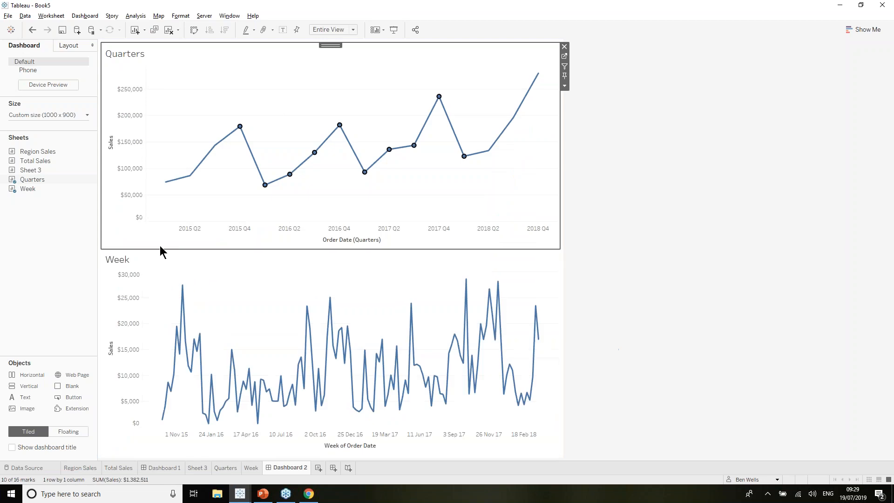
click(271, 128)
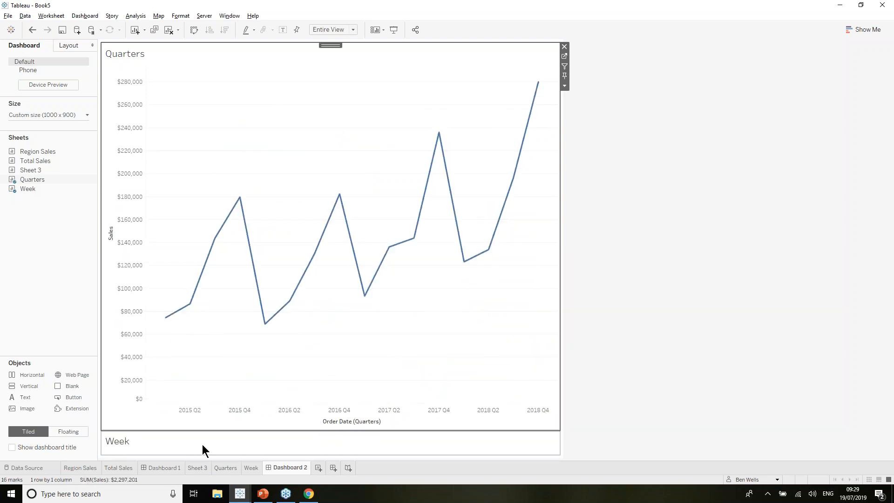
click(586, 335)
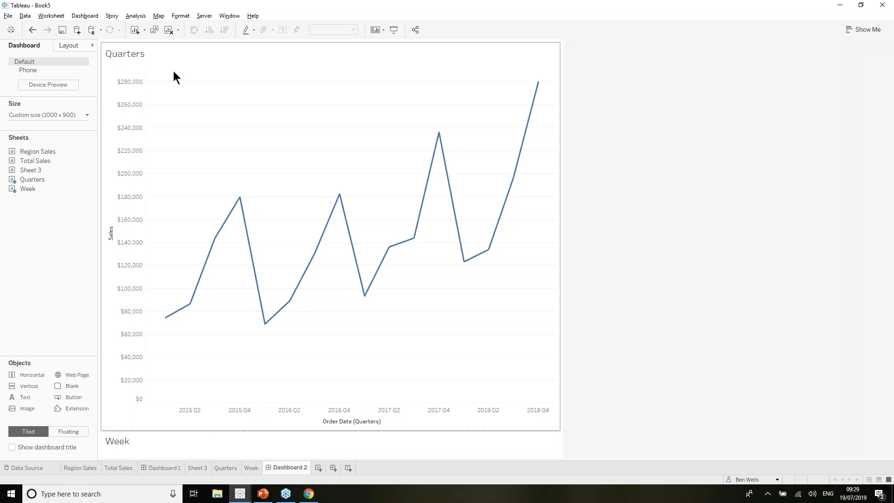
Step: Center-align the title of the Quarters chart on the dashboard
double_click(131, 53)
key(ctrl+a)
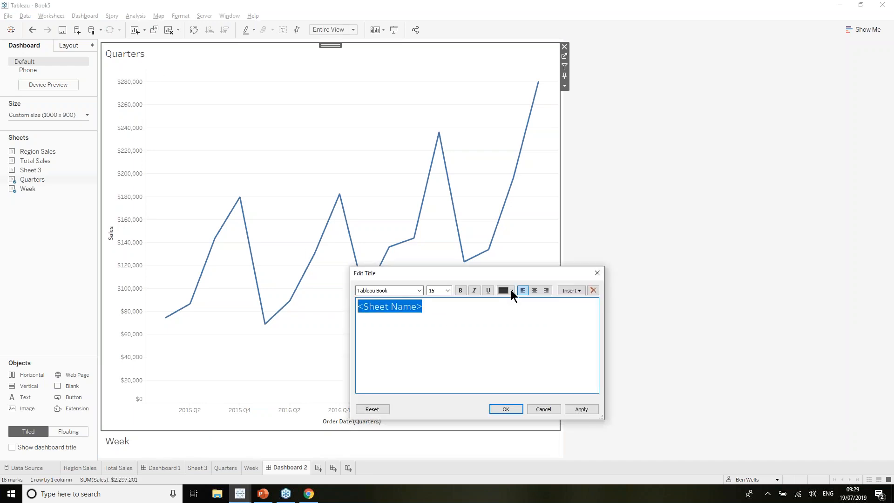
click(536, 290)
click(512, 410)
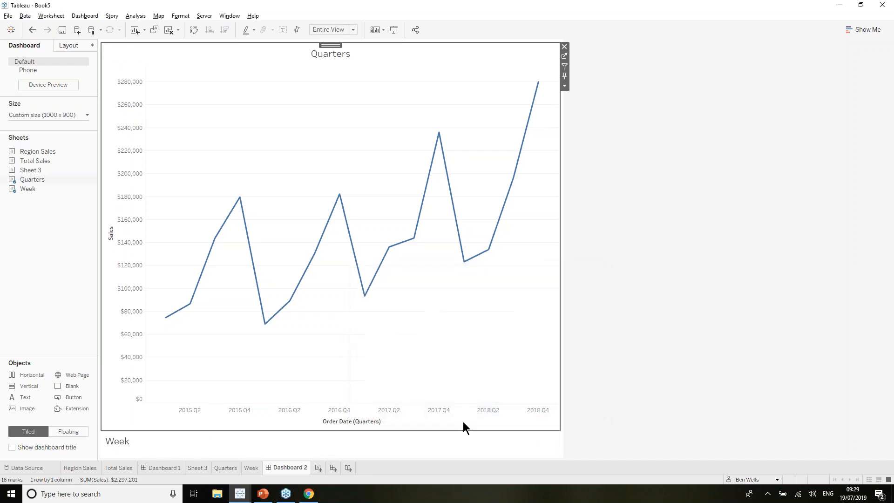
Step: Select a range of quarters from 2016 Q4 to 2018 Q2 to expand the Week chart, and hide the Week chart's title
drag(335, 146, 497, 339)
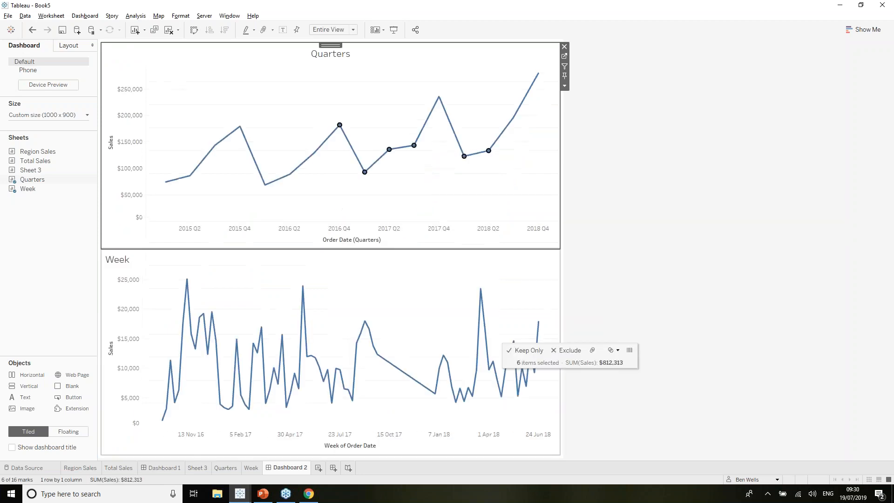
right_click(113, 264)
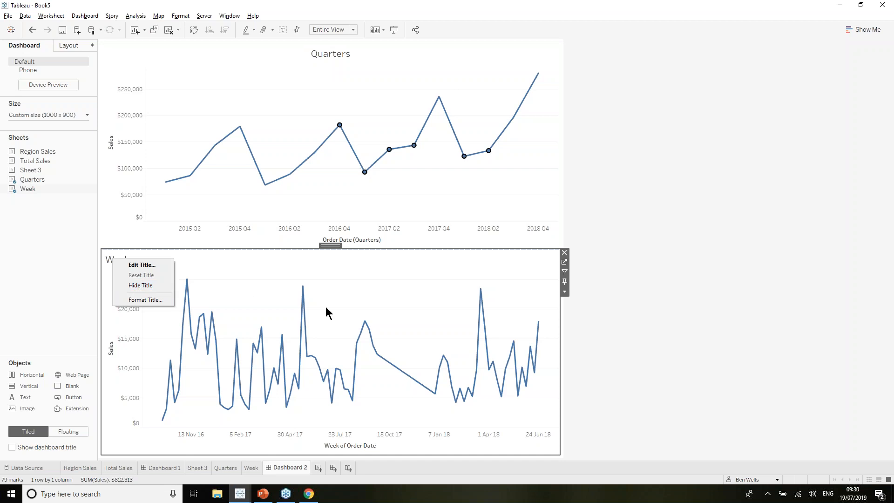
click(163, 286)
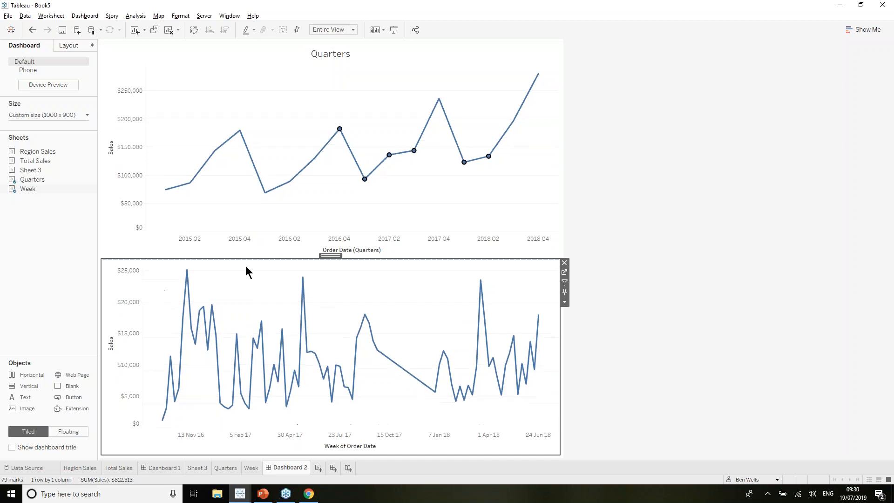
Step: Duplicate the Week worksheet and remove WEEK(Order Date) from Columns and SUM(Sales) from Rows in the copy
click(256, 467)
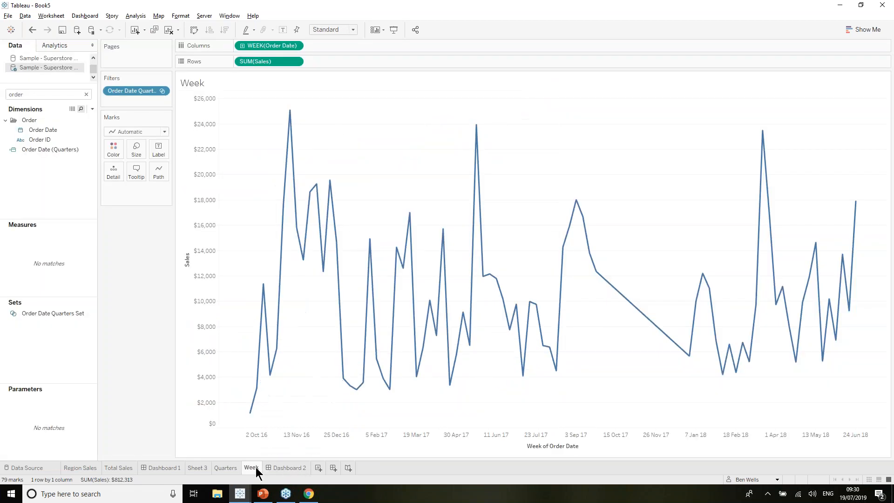
right_click(256, 471)
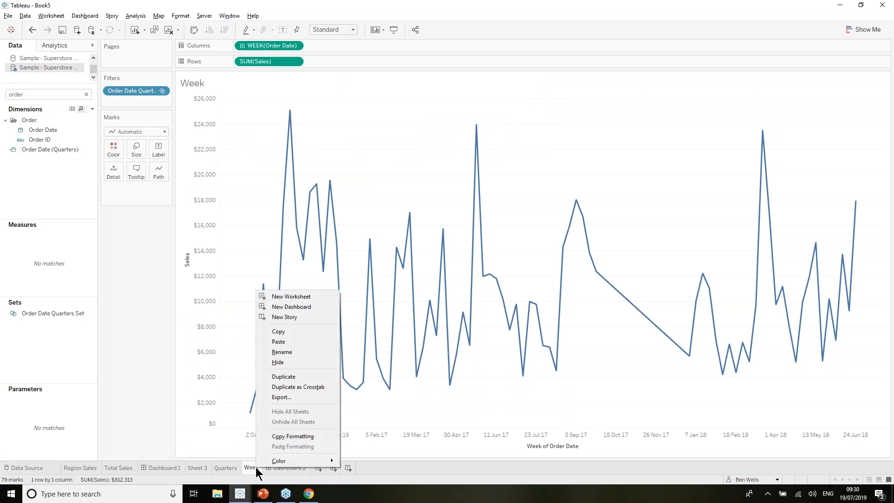
click(296, 376)
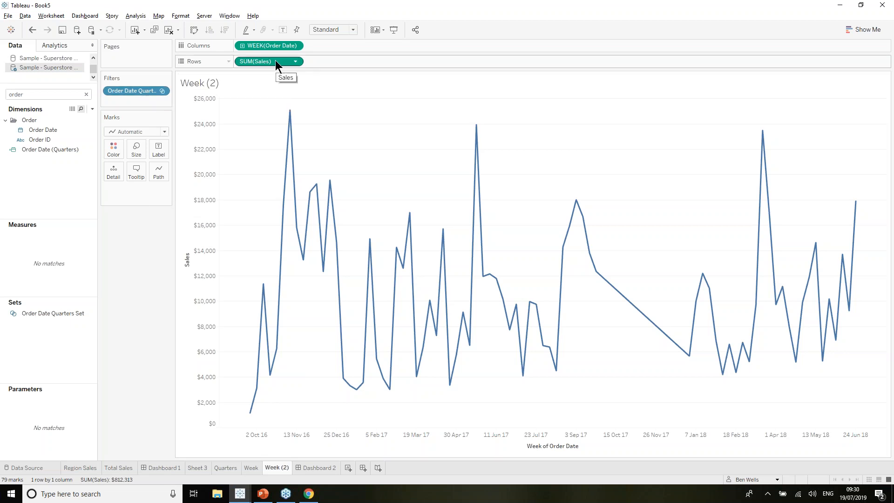
drag(265, 44, 266, 3)
drag(260, 61, 260, 3)
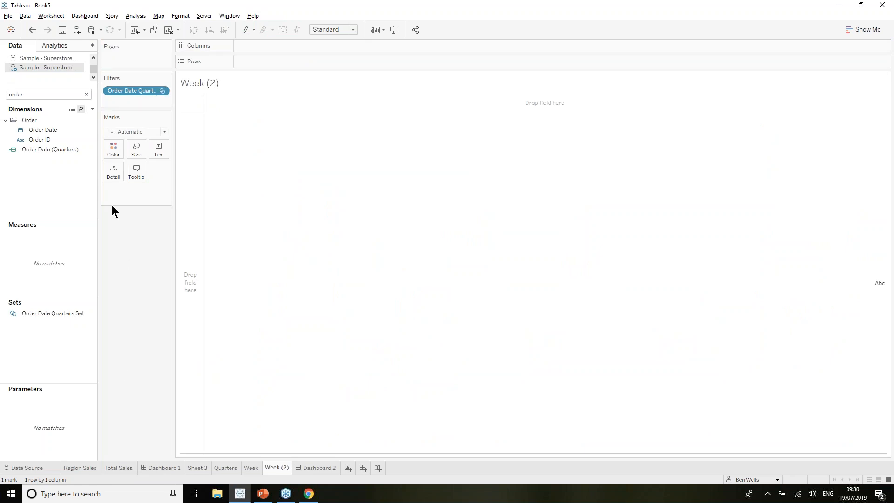
Step: Create a calculated field named Weekly Title and start its formula with IF [Order Date Quarters Set] = TRUE
click(92, 108)
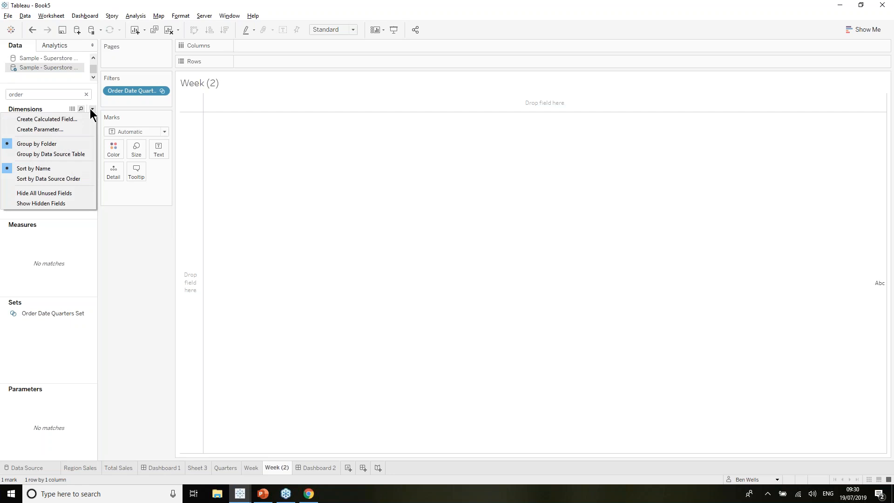
click(82, 118)
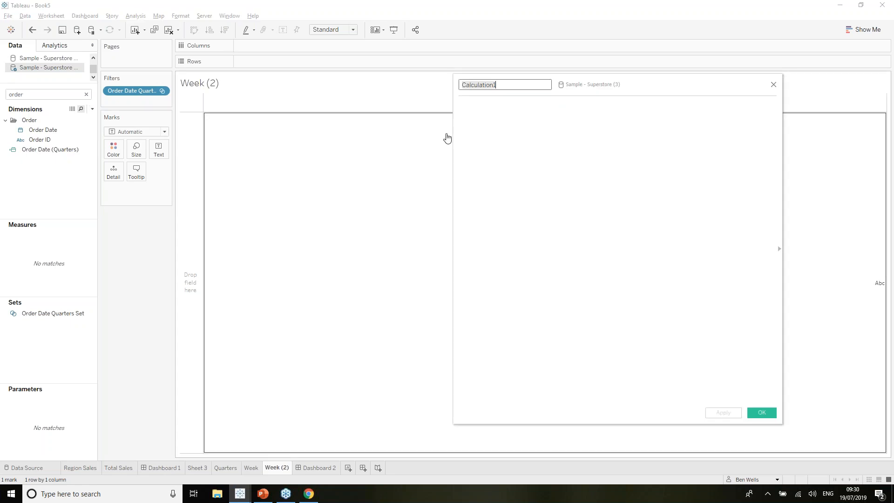
text(Weekly Title)
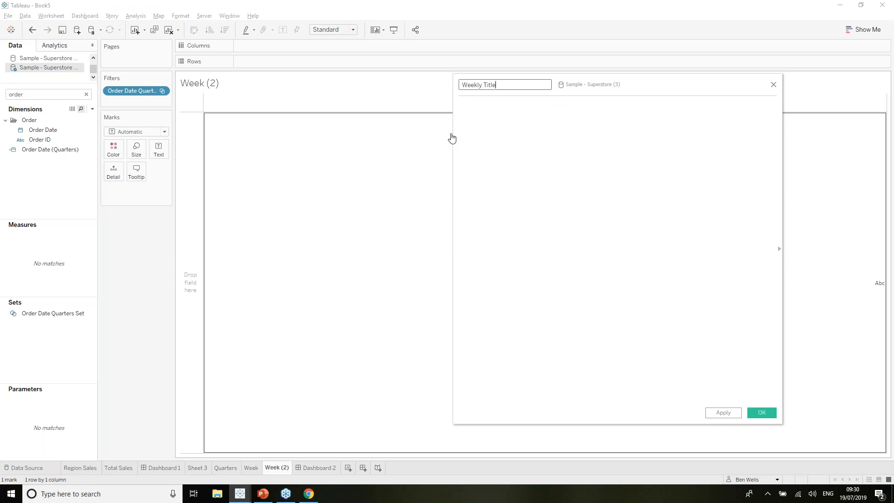
click(500, 127)
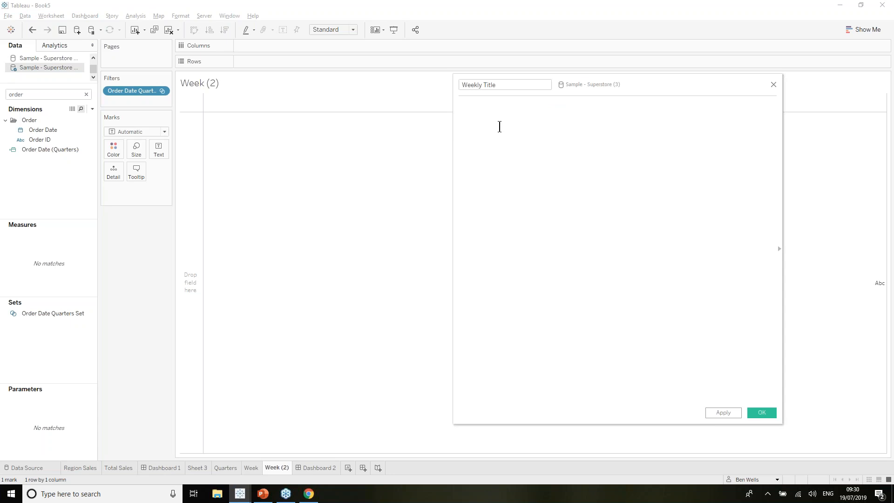
text(IF ord)
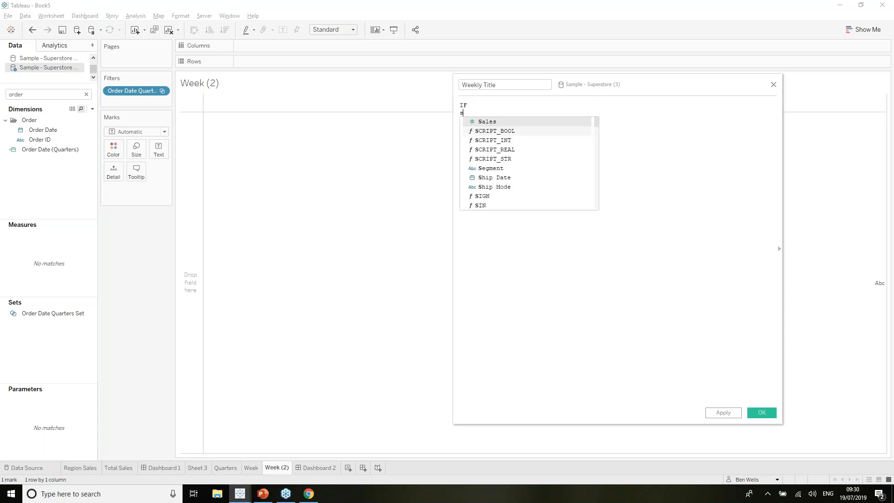
click(499, 132)
text(= TRUE)
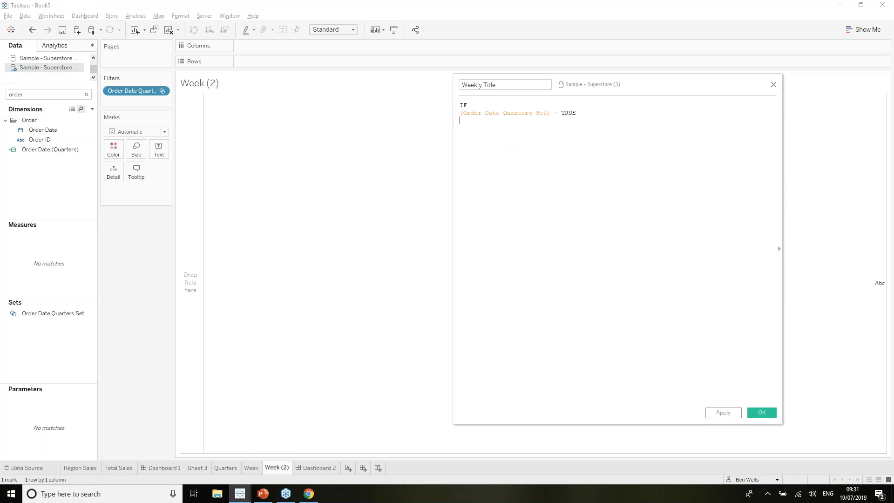
Step: Complete the Weekly Title formula with THEN 'Weekly Sales' ELSE '' END and save the calculated field
key(Return)
text(THEN 'Weekly Sales' E)
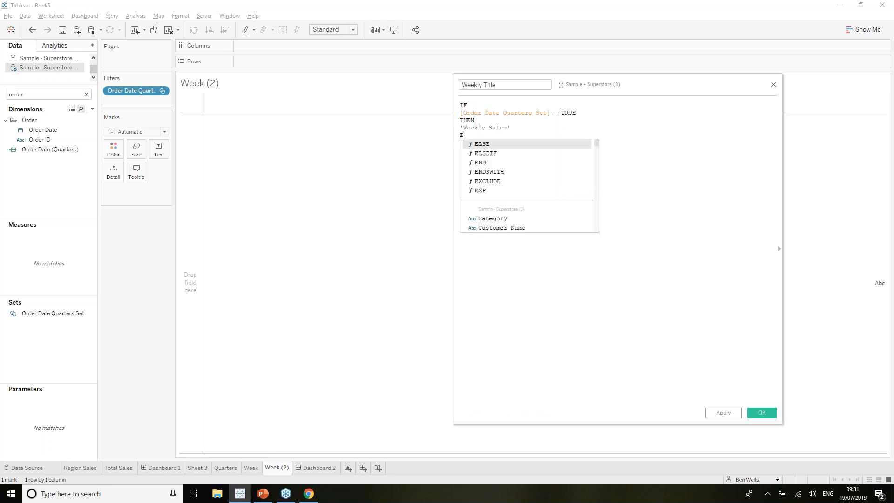
text(LSE '')
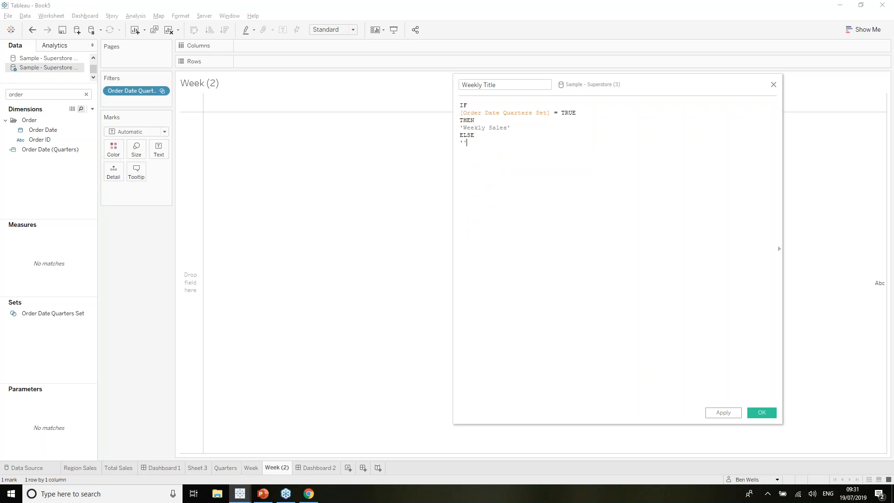
key(Return)
text(END)
click(497, 145)
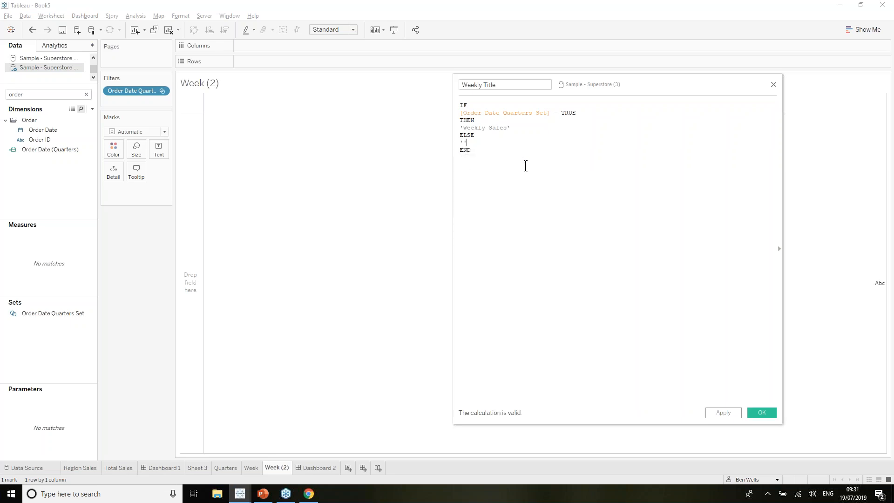
click(757, 413)
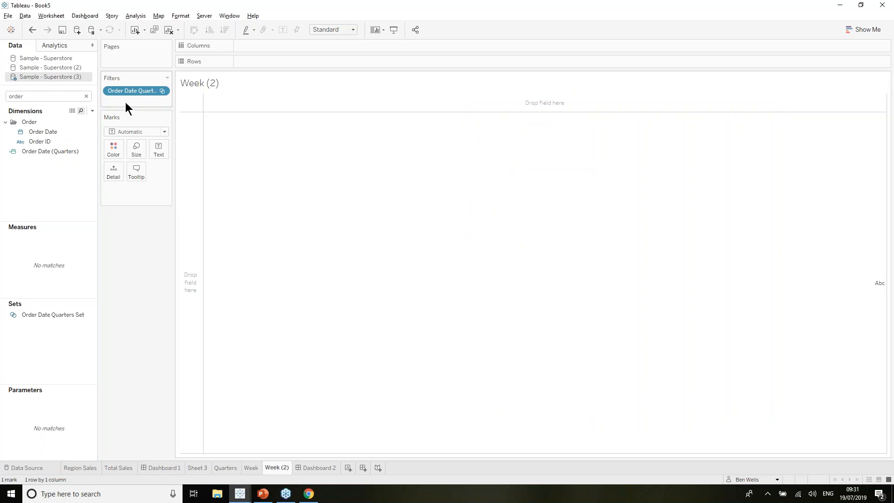
Step: Search the data fields for "titl" and place Weekly Title on the Text mark of the Week (2) sheet
click(53, 97)
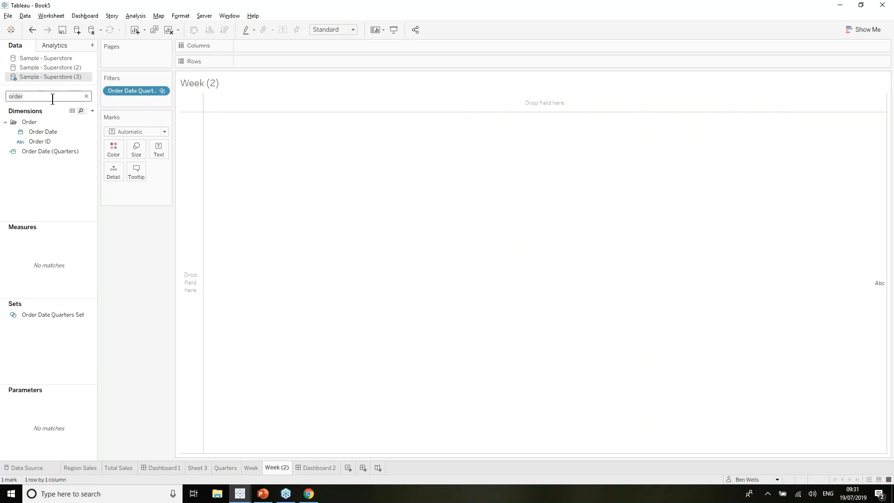
key(ctrl+a)
text(titl)
drag(46, 123, 161, 151)
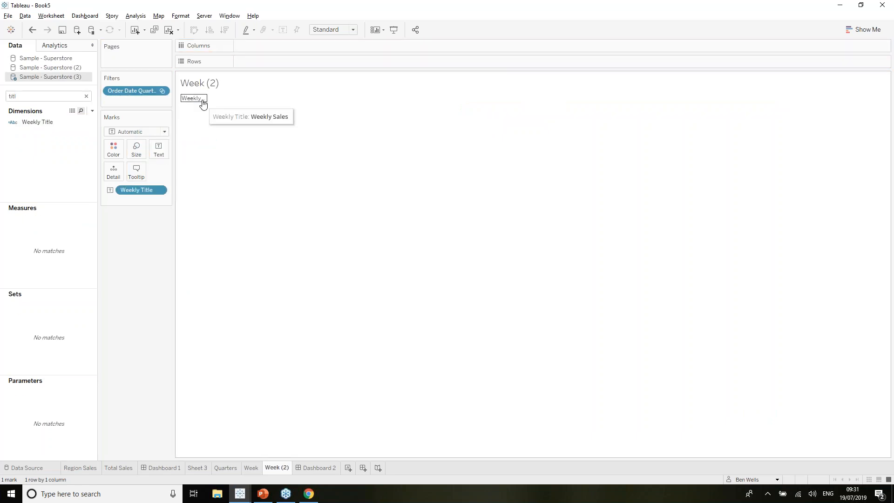
Step: Fit the Week (2) sheet to Entire View and set its worksheet font size to 15
click(344, 29)
click(341, 59)
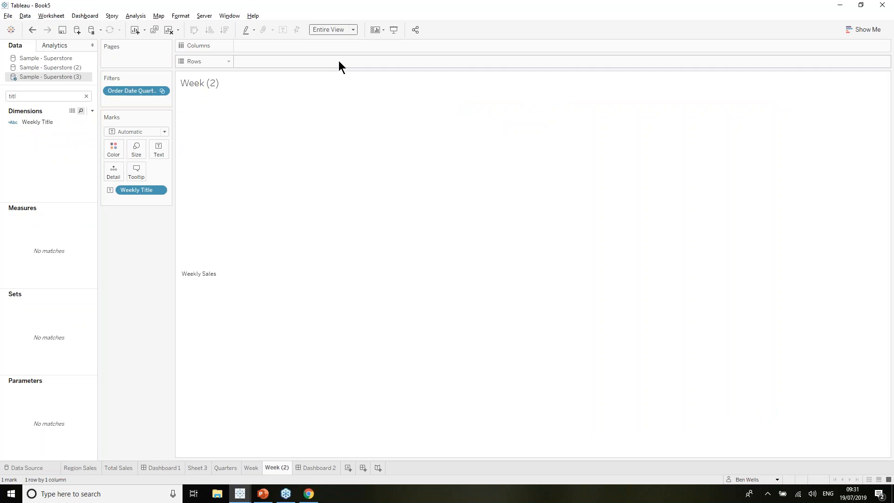
right_click(207, 256)
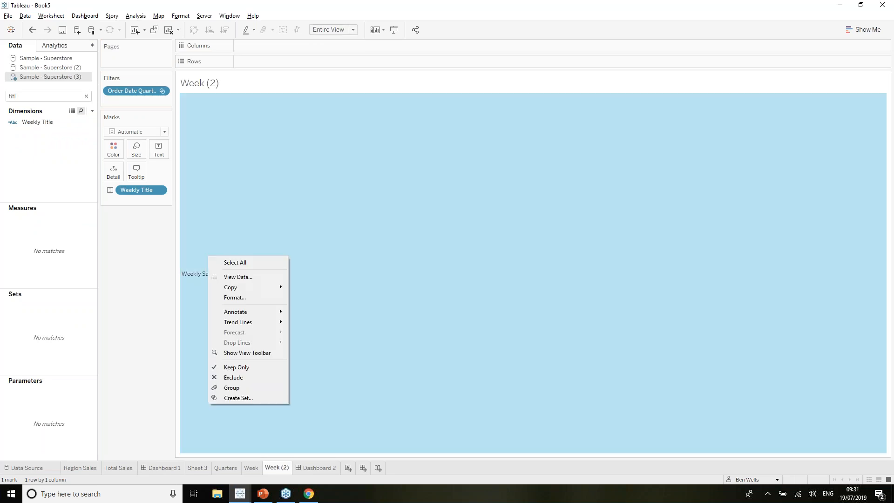
click(236, 297)
click(66, 104)
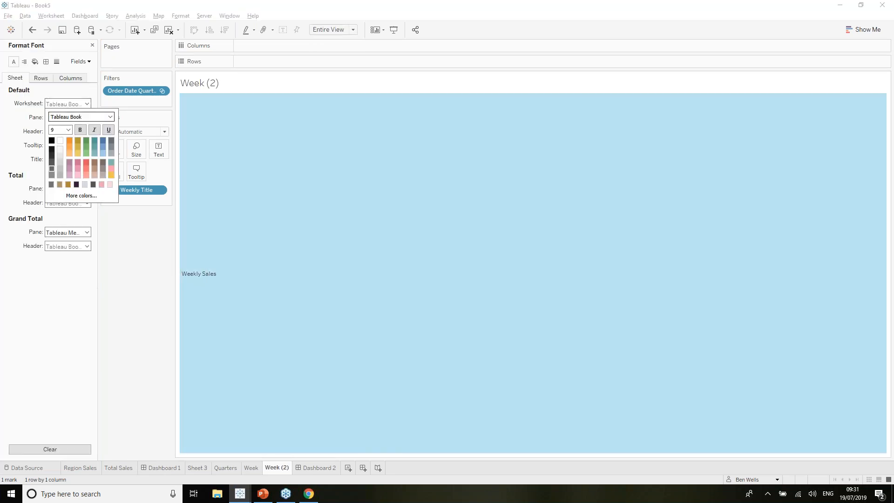
double_click(55, 130)
text(15)
key(Return)
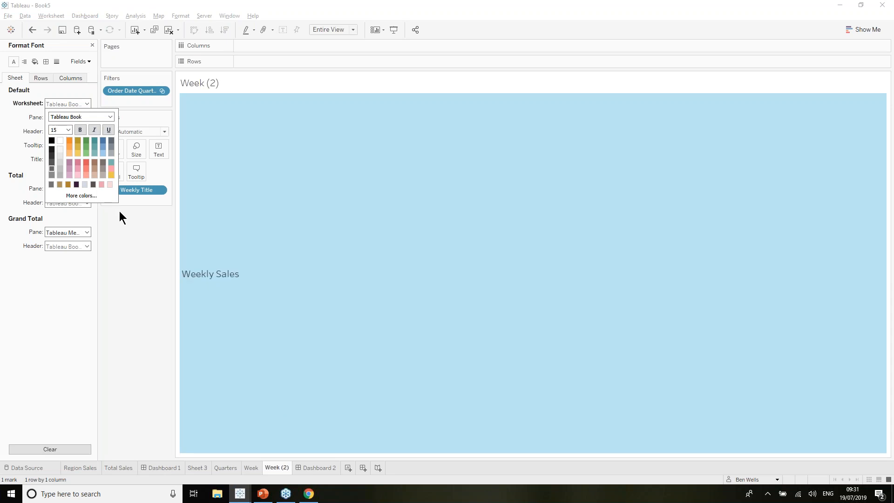
Step: Set the default pane alignment of the Week (2) sheet to horizontal center
click(24, 61)
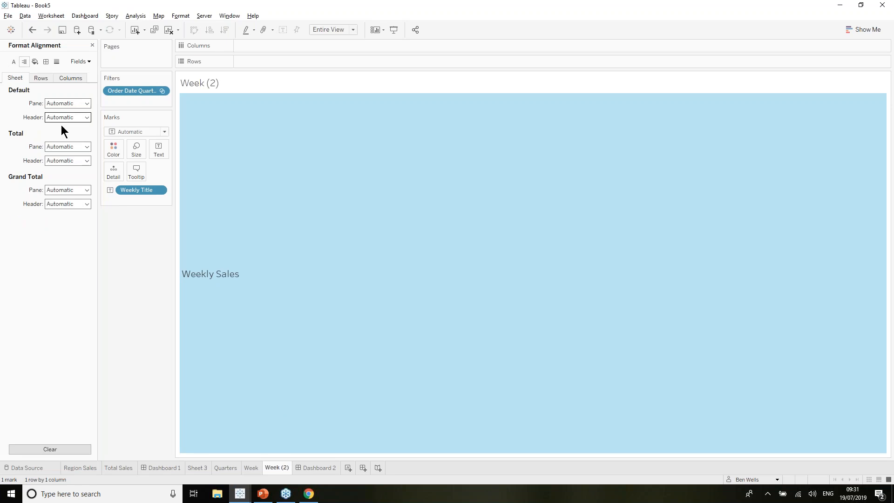
click(58, 103)
click(68, 139)
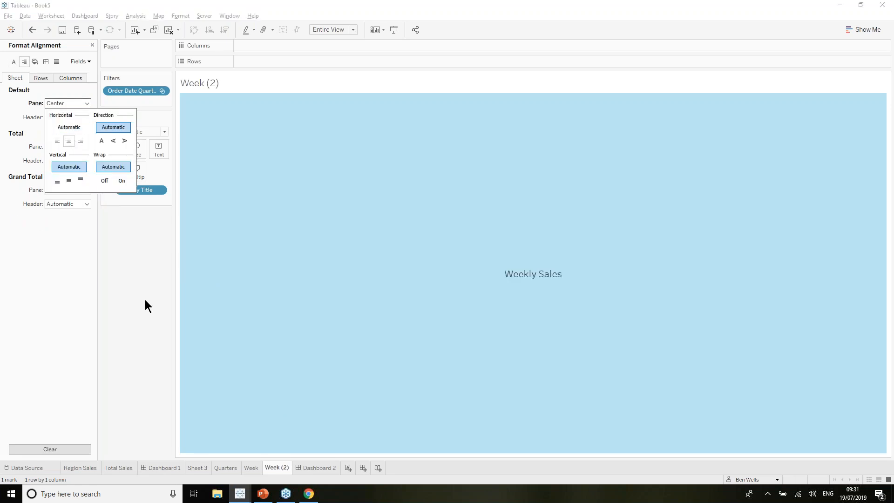
click(145, 301)
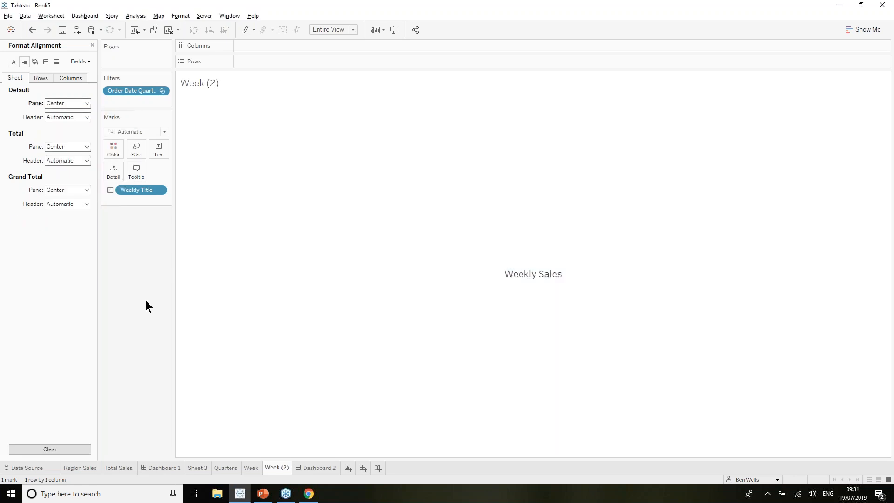
Step: Rename the Week (2) sheet as Week Ttitle
click(282, 464)
text(Week Ttitle)
key(Return)
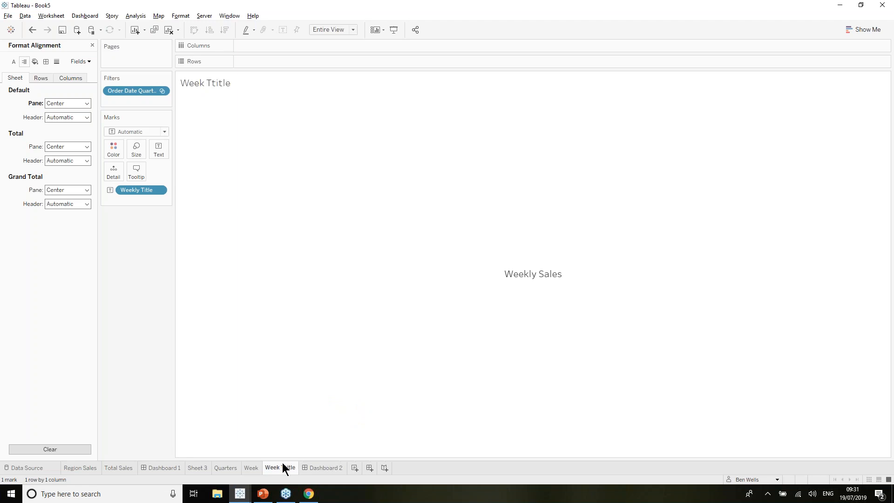
Step: Open Dashboard 2, close the formatting pane and correct the misspelled title sheet's name to Week Title
click(318, 467)
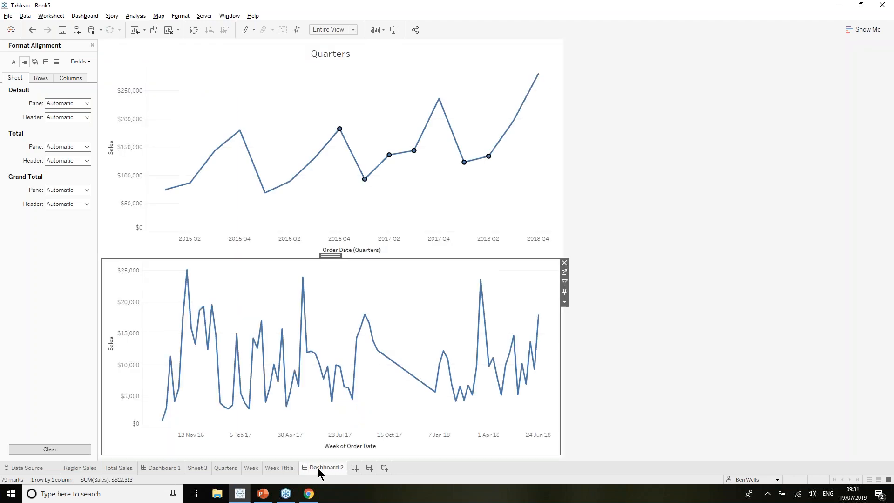
click(93, 45)
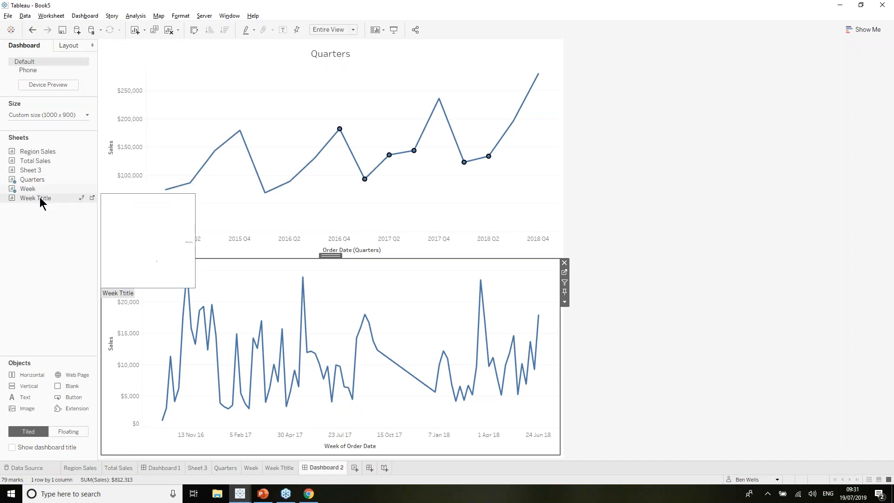
right_click(41, 203)
click(99, 263)
click(427, 238)
key(BackSpace)
key(BackSpace)
key(BackSpace)
key(BackSpace)
text(itle)
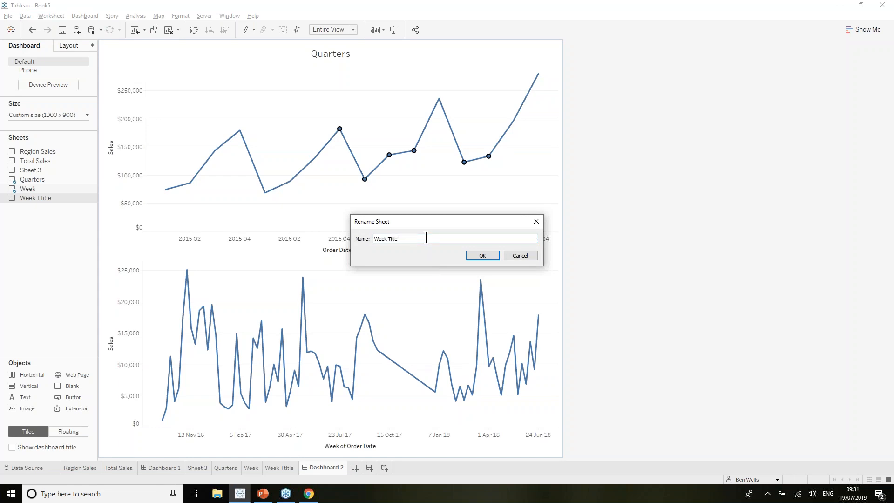
click(479, 255)
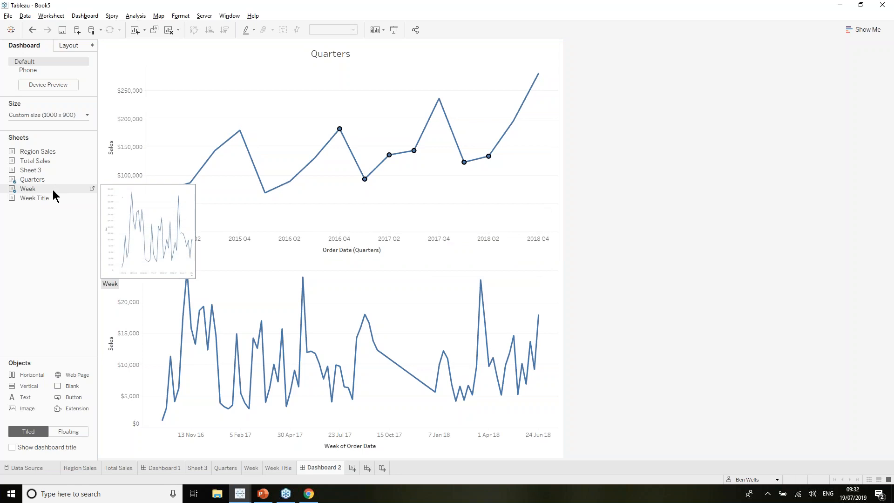
Step: Place the Week Title sheet between the Quarters and Week charts on the dashboard and hide its sheet title
drag(52, 201, 321, 258)
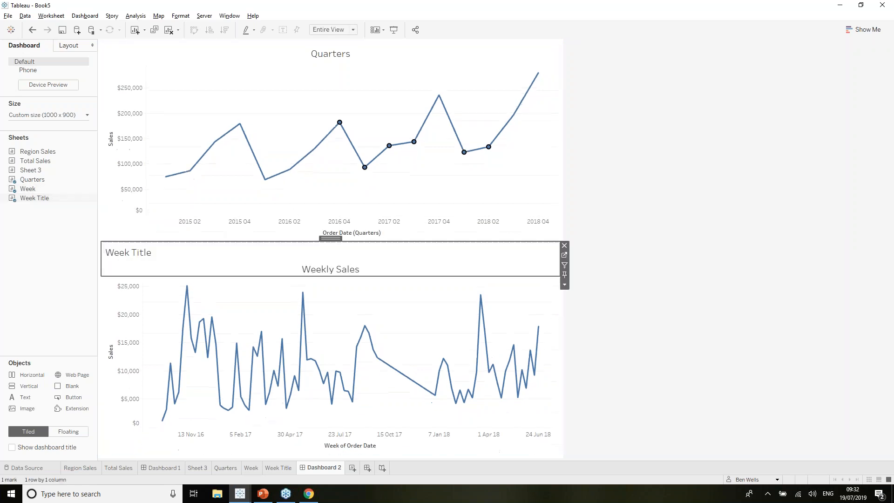
right_click(123, 255)
click(145, 284)
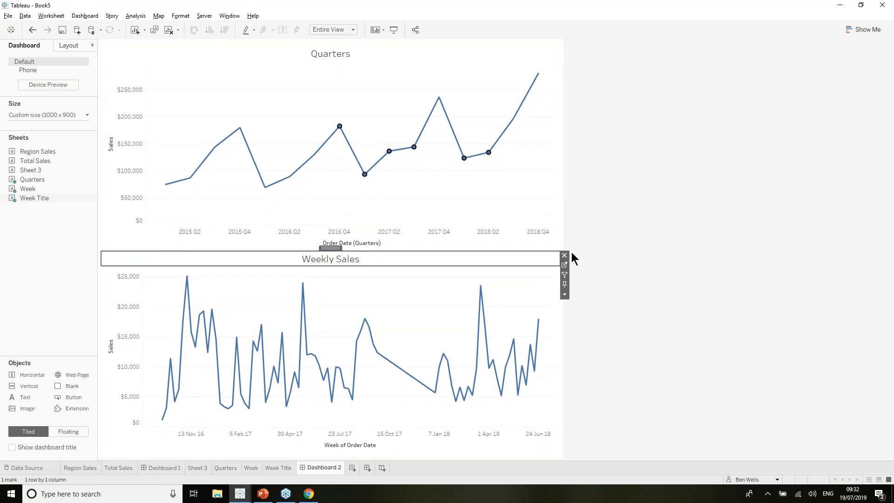
click(638, 234)
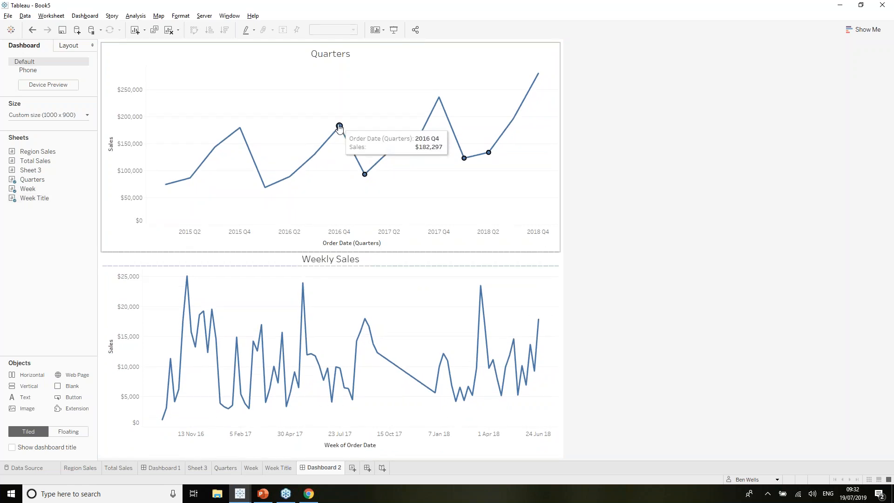
Step: Test the set action by selecting 2016 Q4, deselecting it, and selecting a group of quarters from 2015 Q4 to 2018 Q1
click(340, 127)
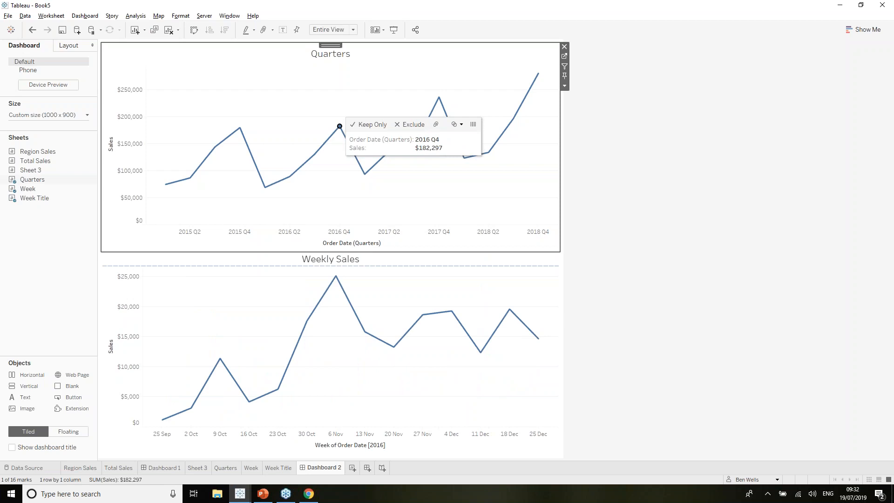
click(340, 126)
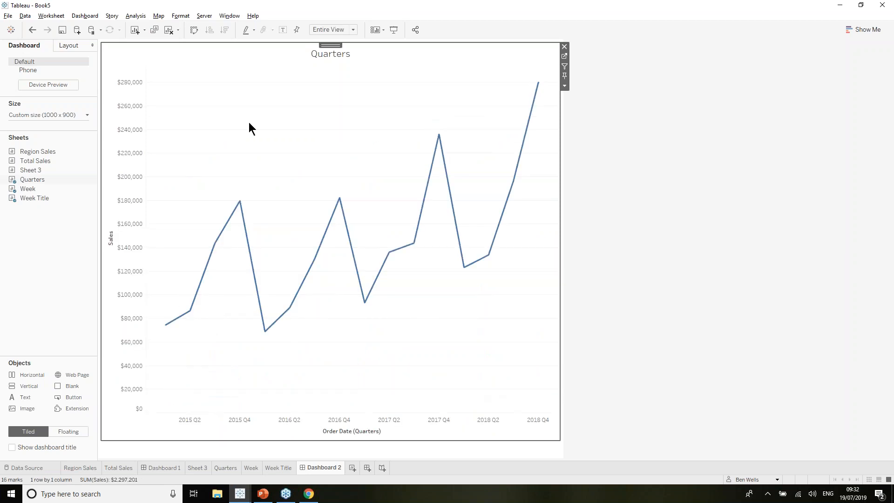
drag(240, 113, 477, 317)
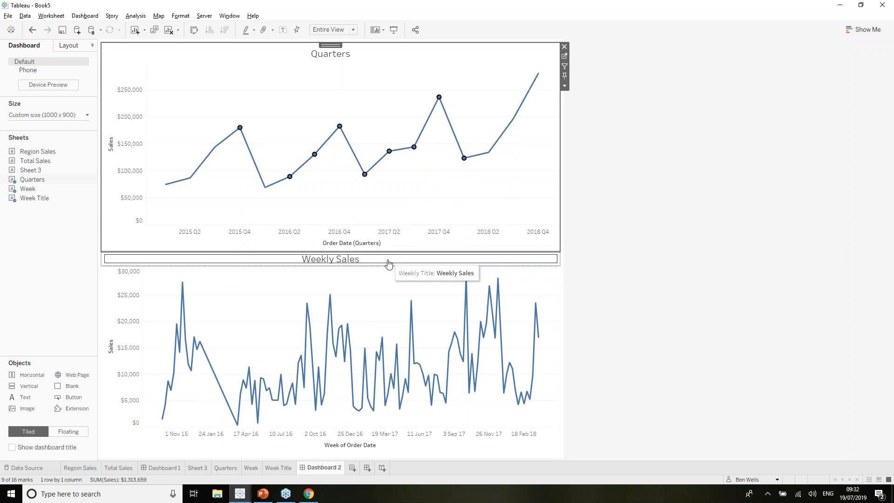
Step: Increase the height of the Weekly Sales title area slightly on the dashboard
click(408, 284)
click(371, 262)
click(371, 265)
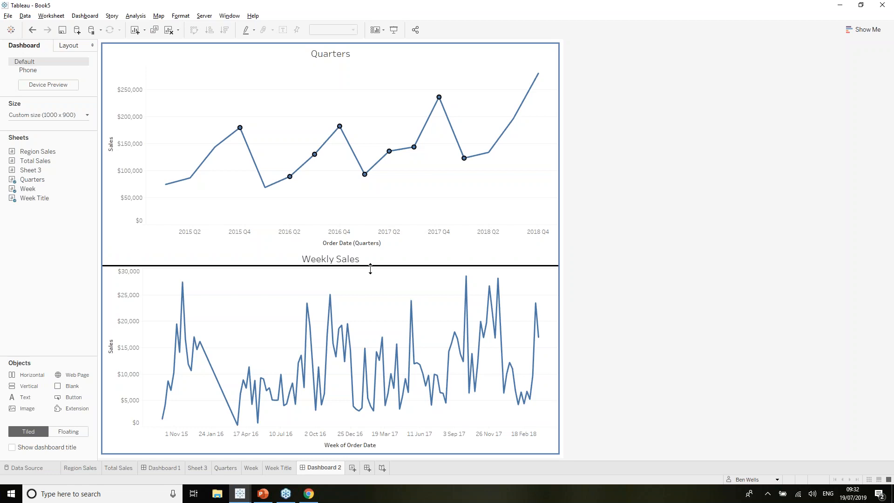
click(399, 178)
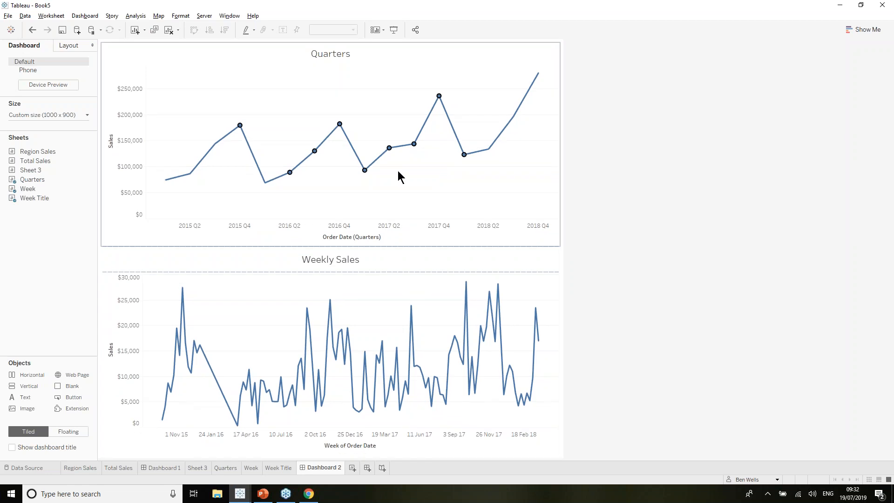
Step: Switch to the Set Action Webinar New workbook, select quarters 2015 Q4 to 2018 Q2 in Quarterly Sales to examine its reference band, and return to Book5
key(alt+Tab)
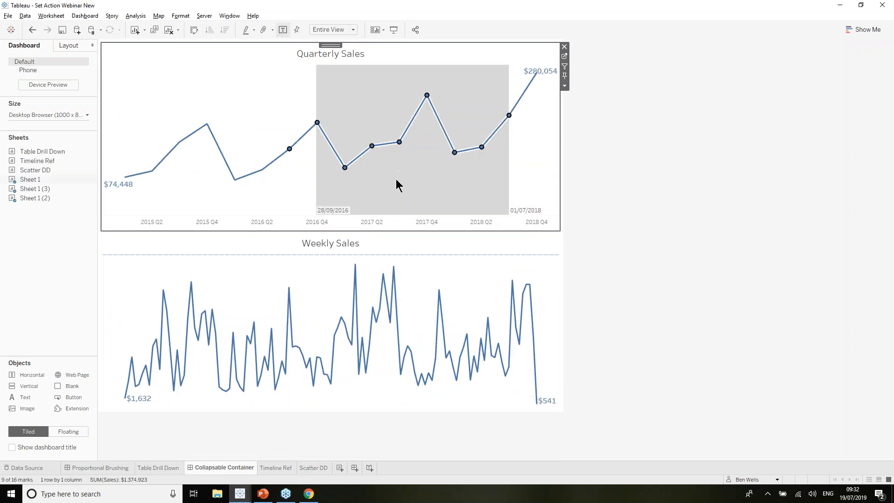
key(alt+Tab)
key(alt+Tab)
click(247, 103)
drag(200, 79, 494, 335)
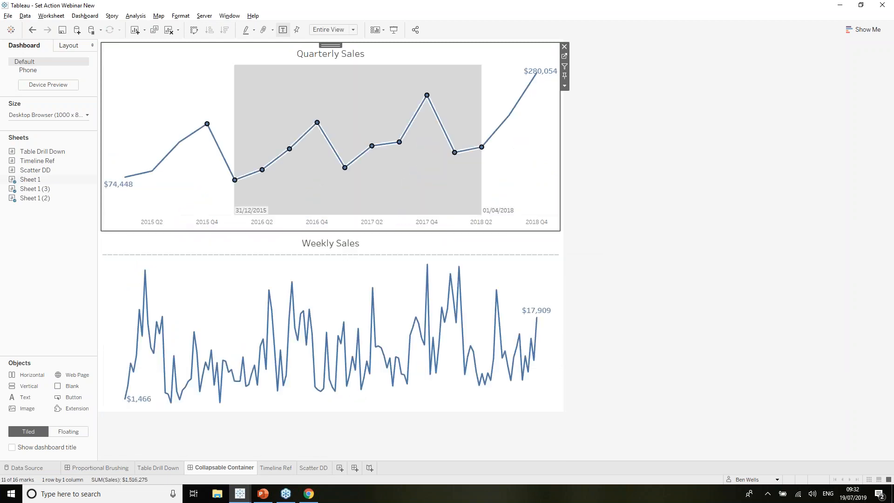
key(alt+Tab)
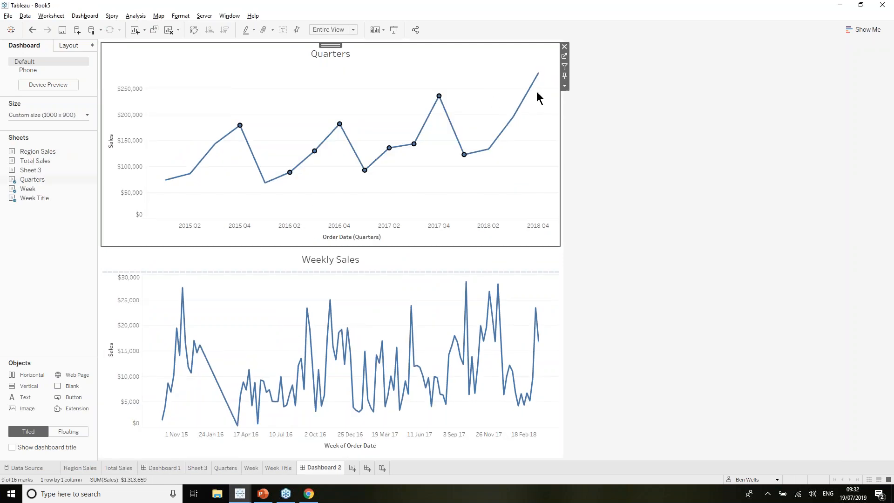
Step: Go to the Quarters worksheet, clear the field search, and start a new calculated field with its default name removed
click(564, 58)
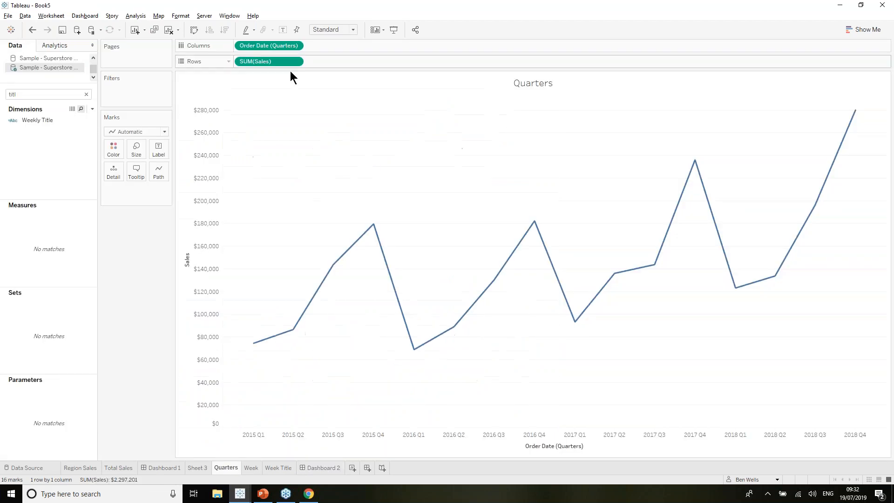
click(92, 111)
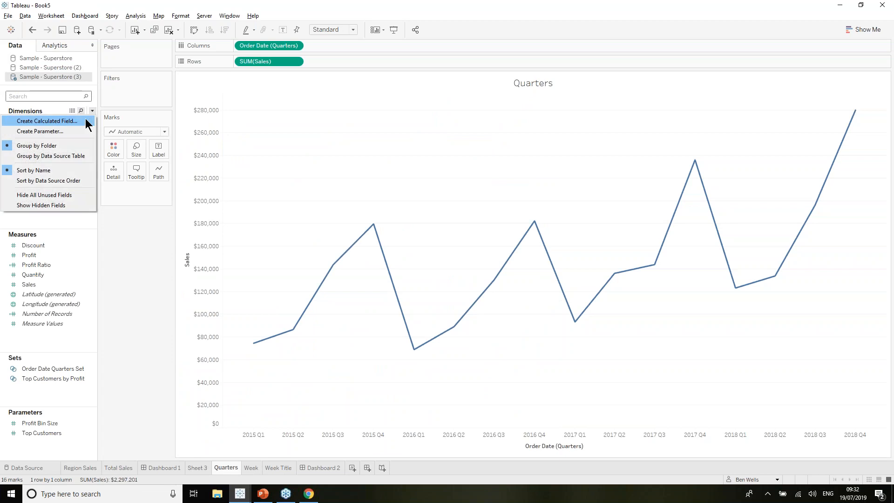
click(86, 121)
key(ctrl+a)
key(BackSpace)
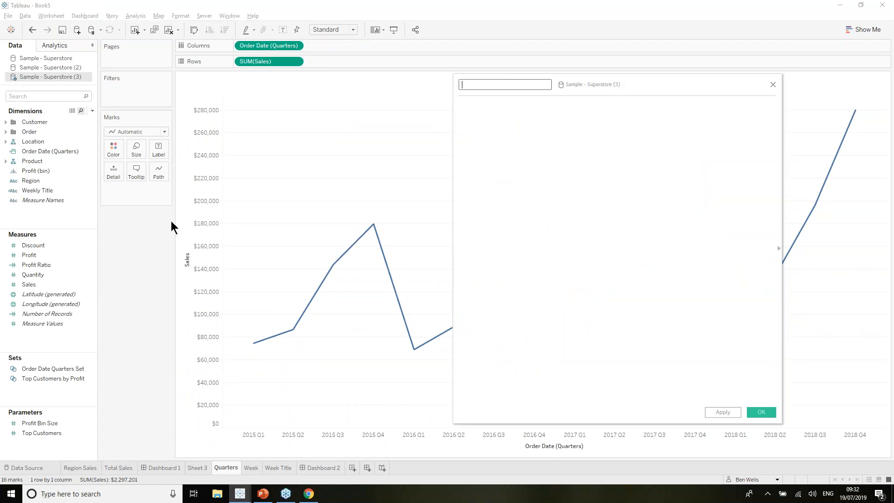
Step: Name the calculated field Min Ref Line and begin its formula with MIN( IF [Order Date Quarters Set] = TRUE THEN
text(Min Ref Line)
key(Tab)
text(MIN)
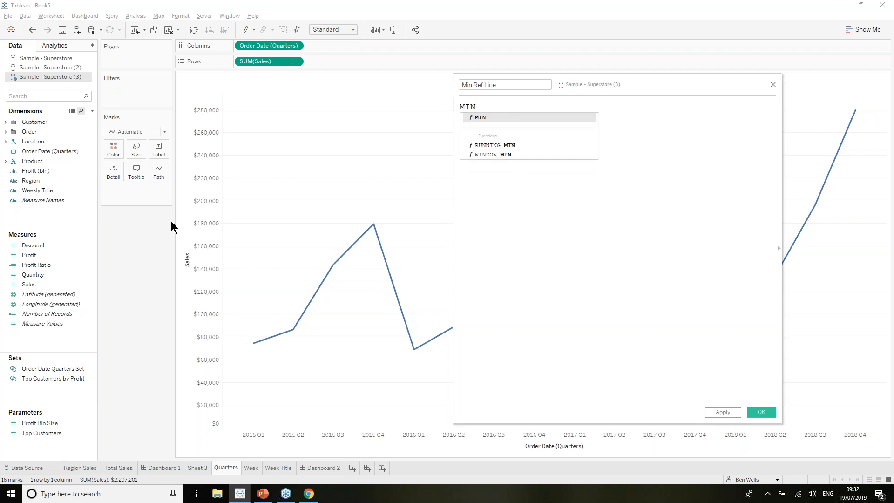
text(()
key(Return)
key(Return)
text(IF)
key(Return)
text(set)
key(Return)
text(= TRUE)
key(Return)
text(THEN)
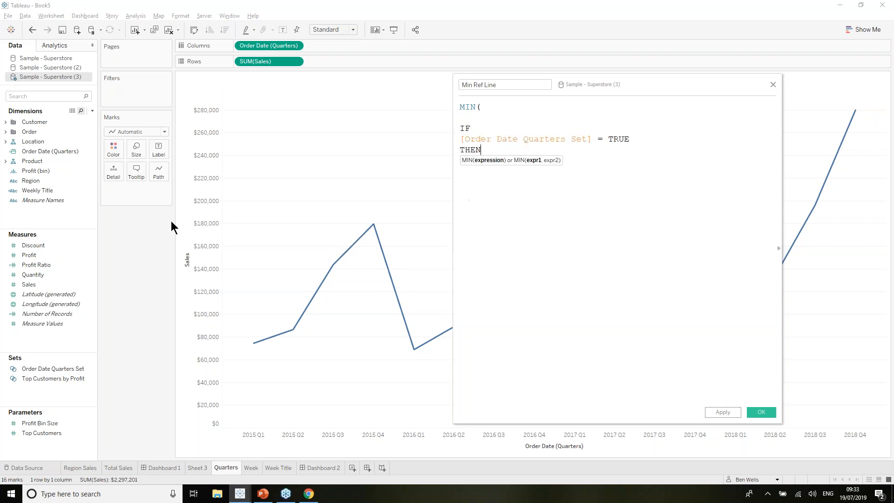
key(Return)
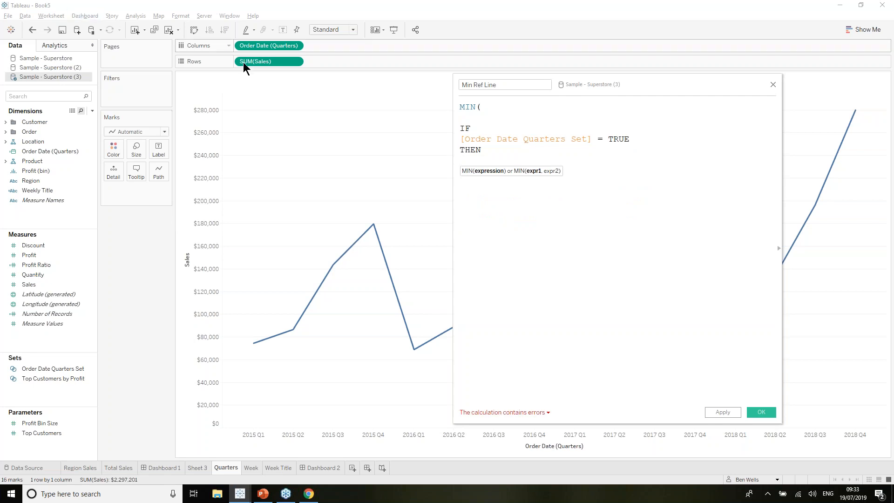
Step: Complete the Min Ref Line formula with [Order Date (Quarters)] END) and save the calculated field
click(256, 29)
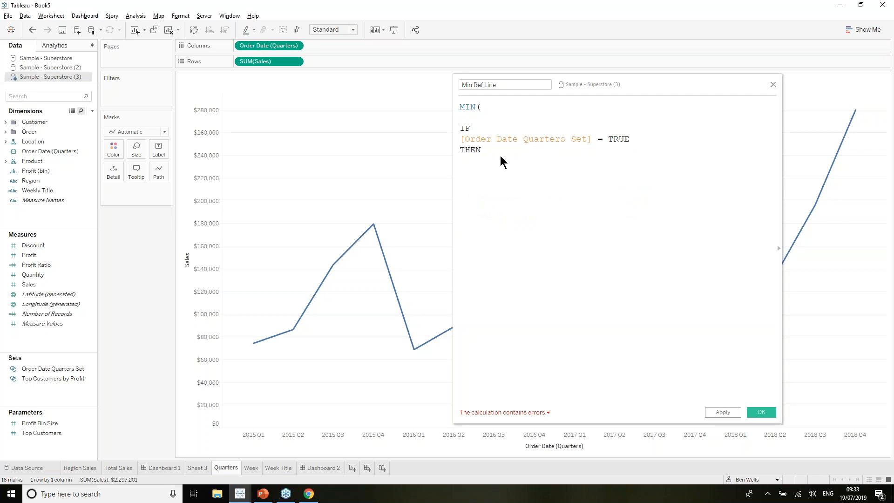
drag(285, 46, 538, 192)
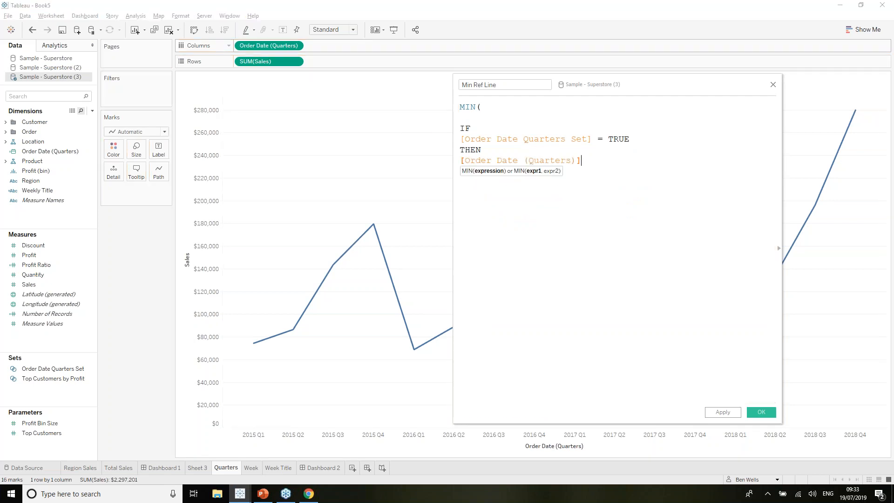
key(Return)
text(END)
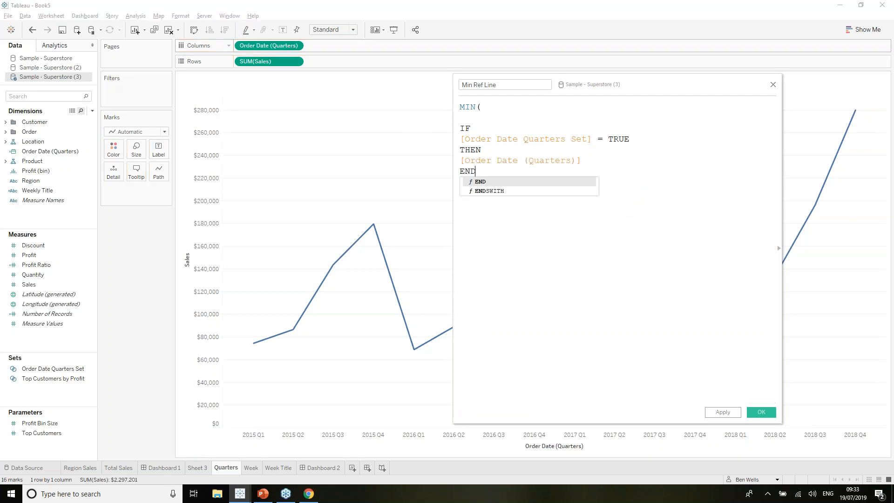
text())
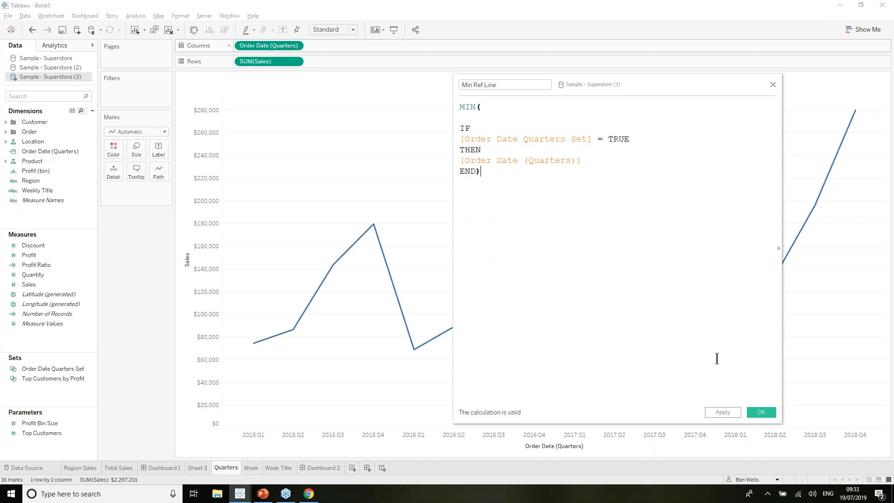
click(760, 412)
Step: Duplicate the Min Ref Line measure and rename the copy Max Ref Line in its calculation
click(92, 256)
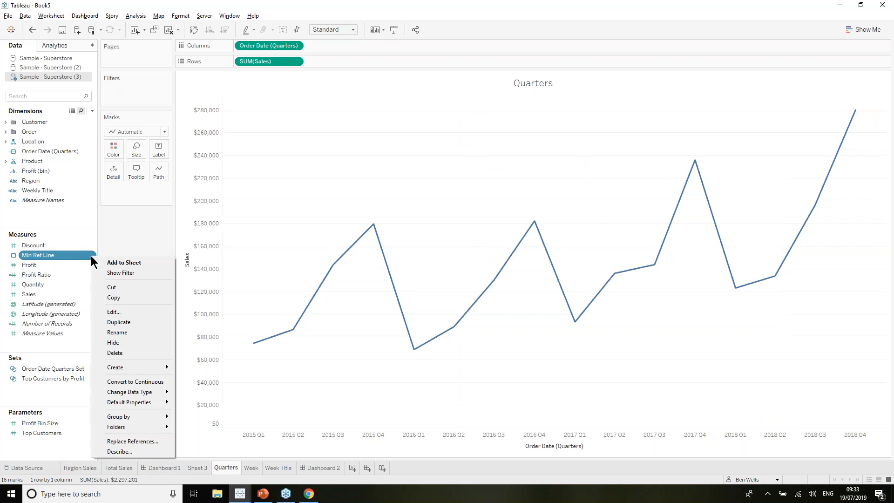
click(116, 320)
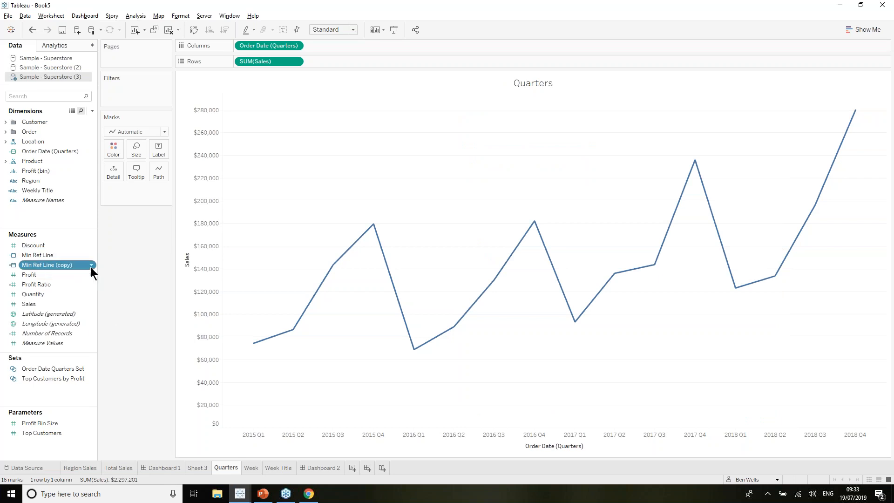
right_click(91, 267)
click(110, 323)
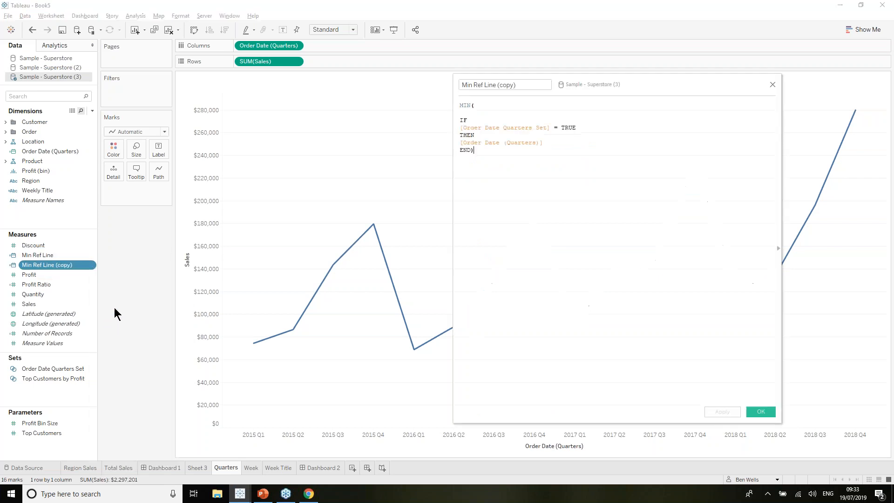
key(BackSpace)
key(BackSpace)
key(BackSpace)
key(BackSpace)
key(BackSpace)
key(BackSpace)
key(BackSpace)
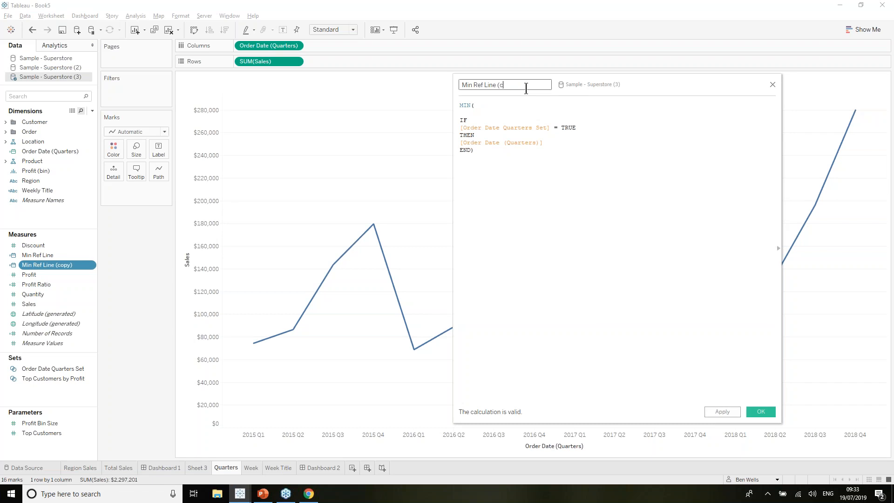
click(473, 85)
key(BackSpace)
key(BackSpace)
text(ax)
Step: Replace the MIN function with MAX in the Max Ref Line formula and save the calculation
click(497, 158)
ctrl+scroll(498, 157, up, 3)
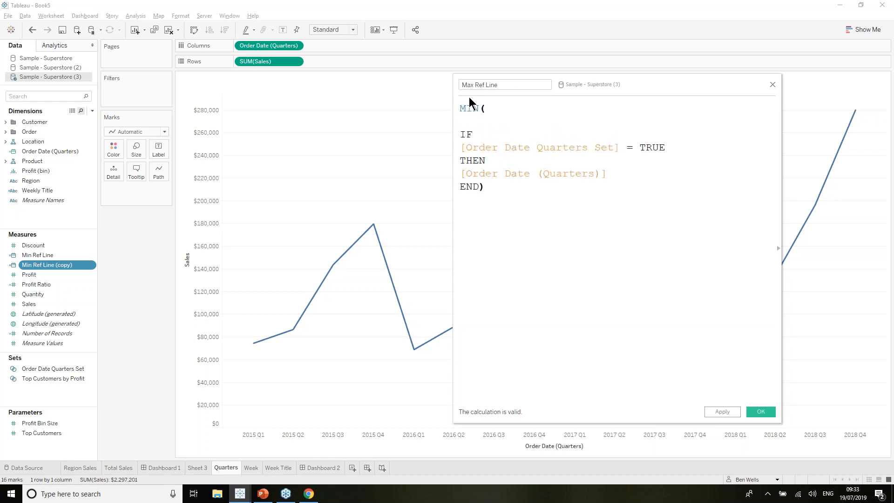
double_click(478, 108)
text(MAX)
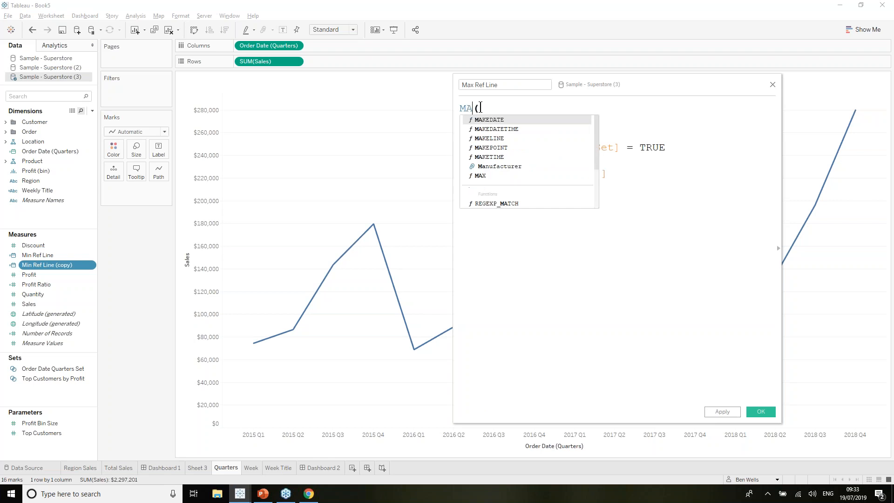
click(497, 121)
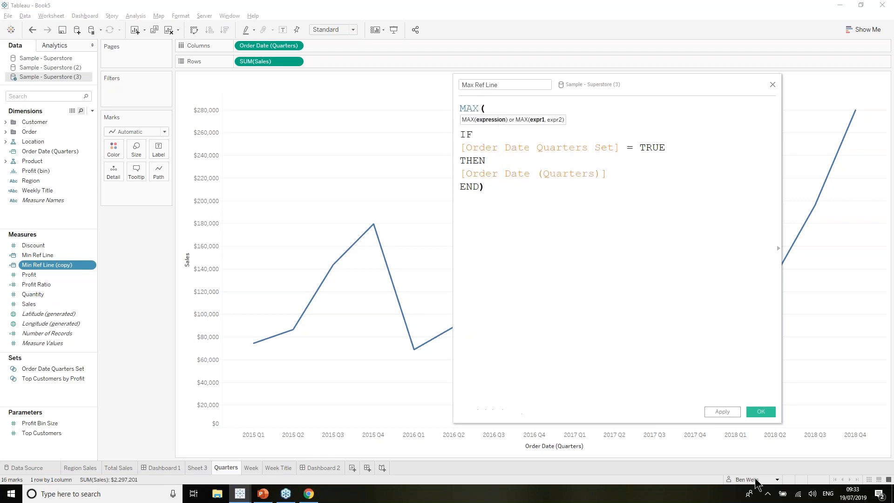
click(761, 412)
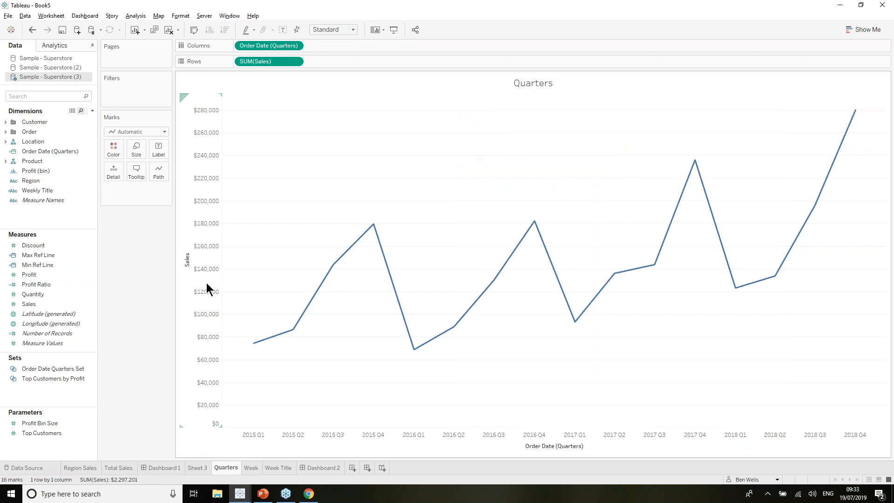
Step: Convert both the Max Ref Line and Min Ref Line measures to continuous
ctrl+click(41, 264)
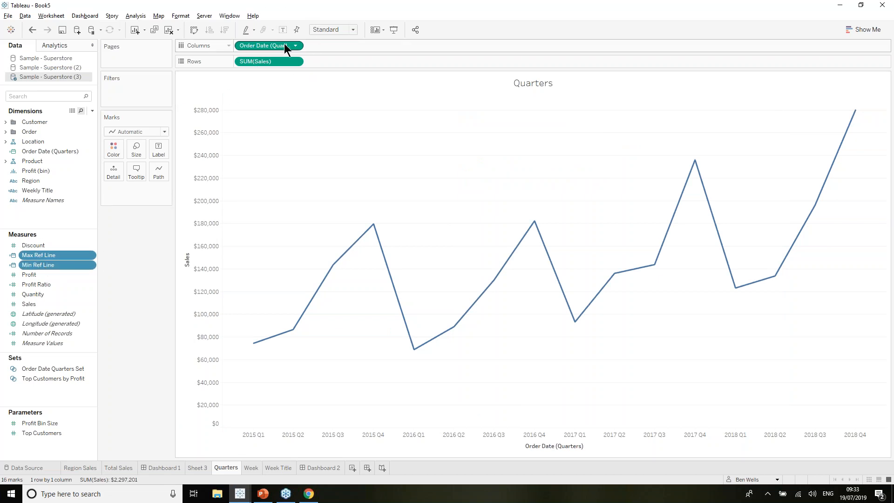
right_click(90, 253)
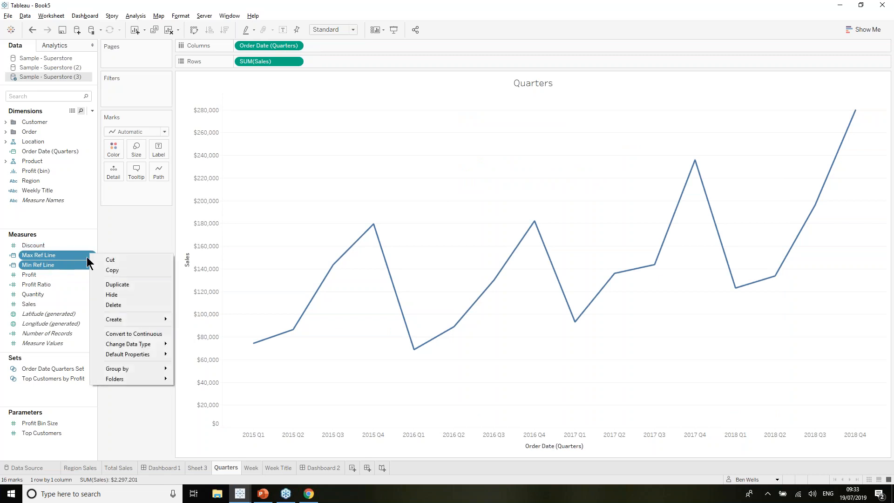
click(139, 335)
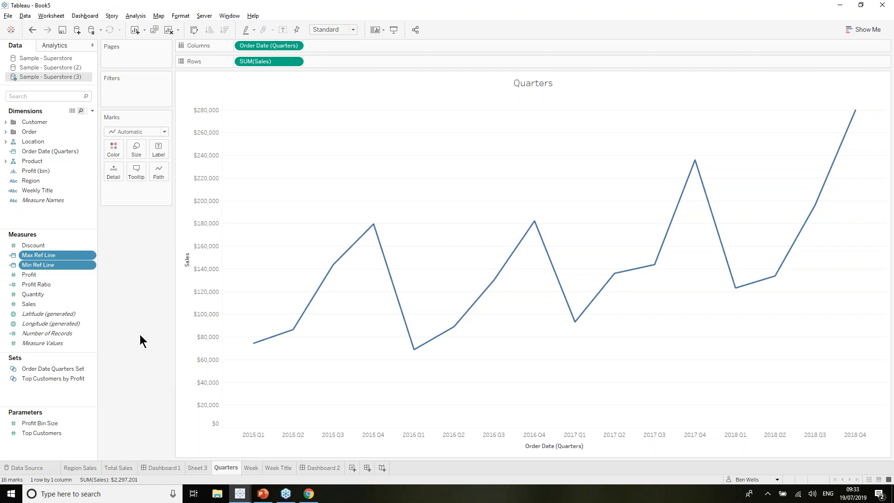
Step: Add the Max Ref Line and Min Ref Line measures together to Detail on the Marks card
click(58, 253)
ctrl+click(52, 263)
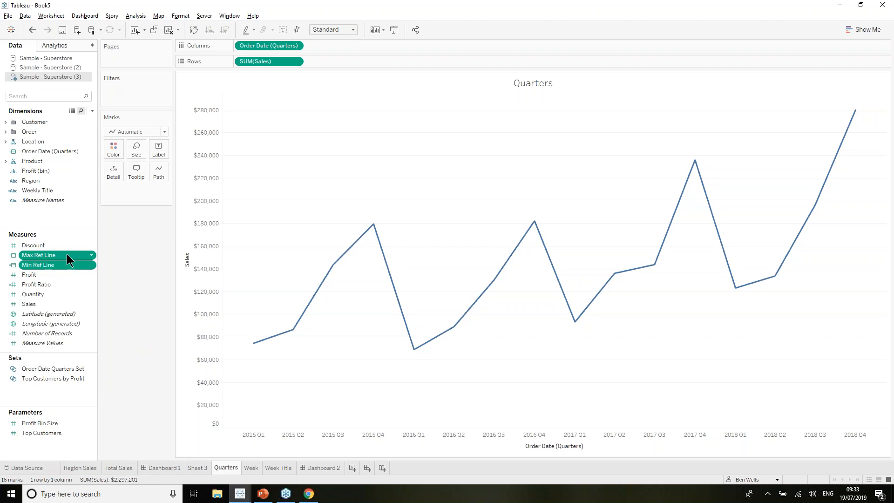
drag(66, 253, 118, 169)
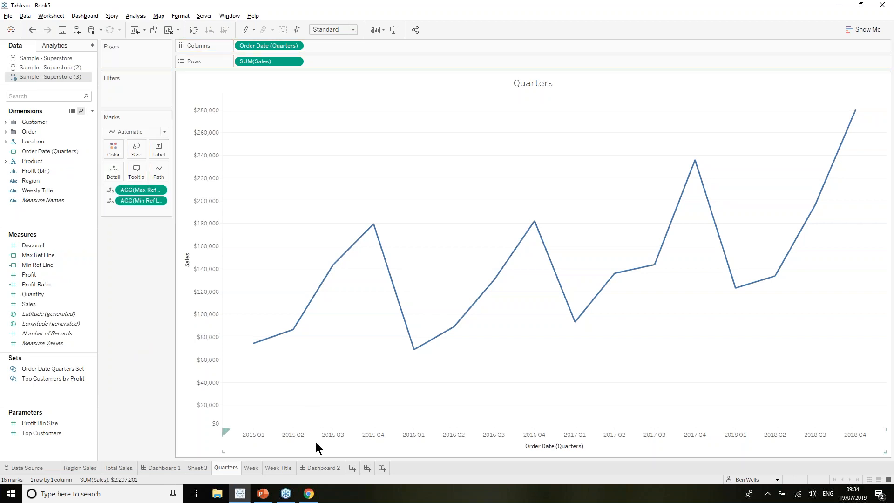
Step: Start a reference line on the Order Date (Quarters) axis and set its type to Band
right_click(485, 440)
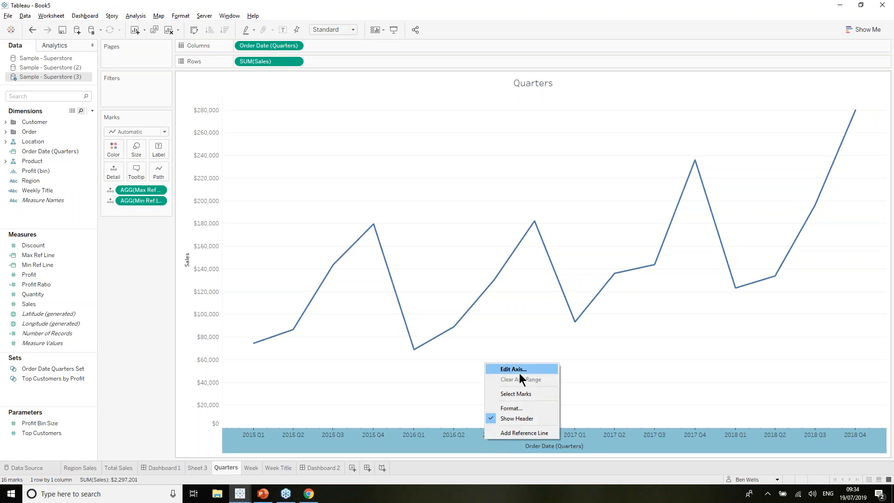
click(520, 432)
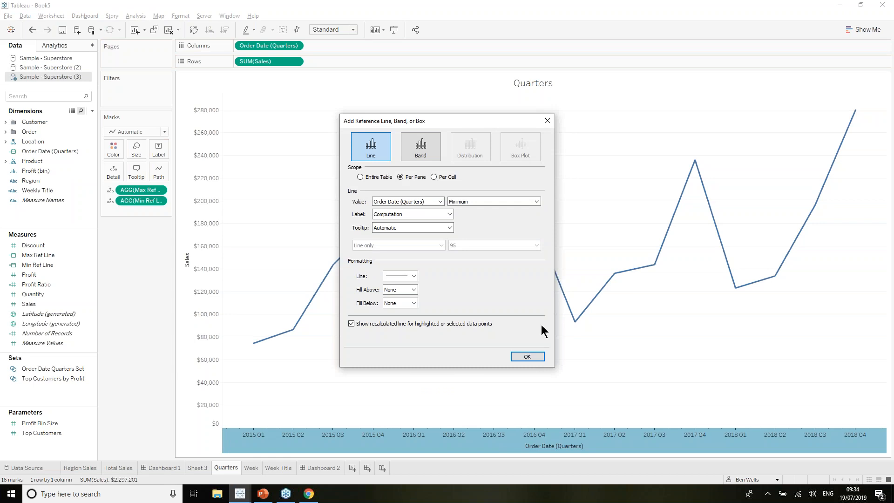
click(431, 148)
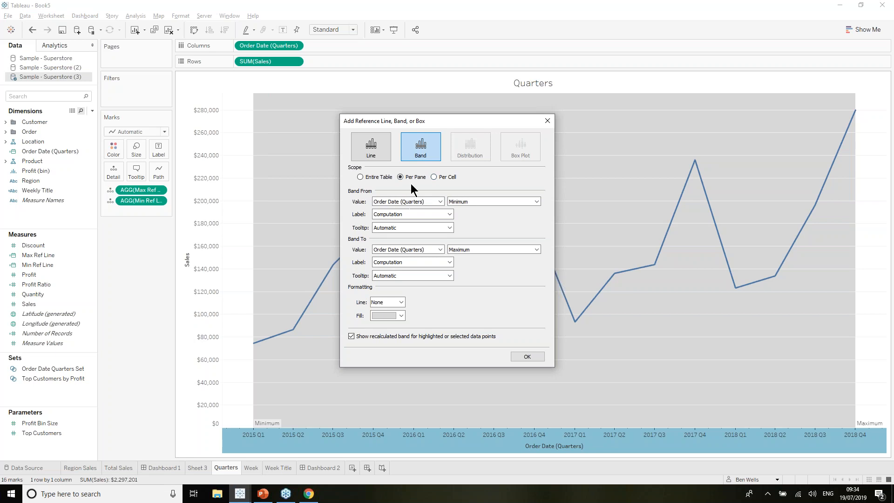
Step: Set the band's start value to AGG(Min Ref Line), with its label and tooltip set to None
click(420, 201)
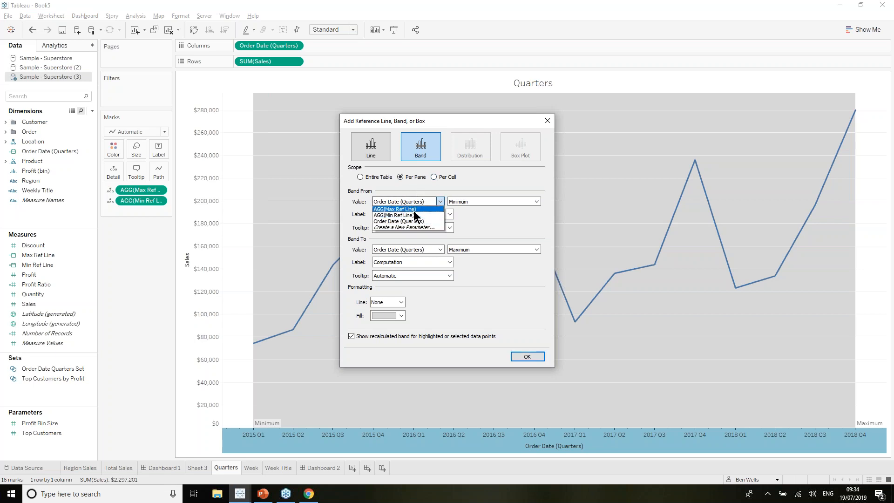
click(413, 210)
click(413, 205)
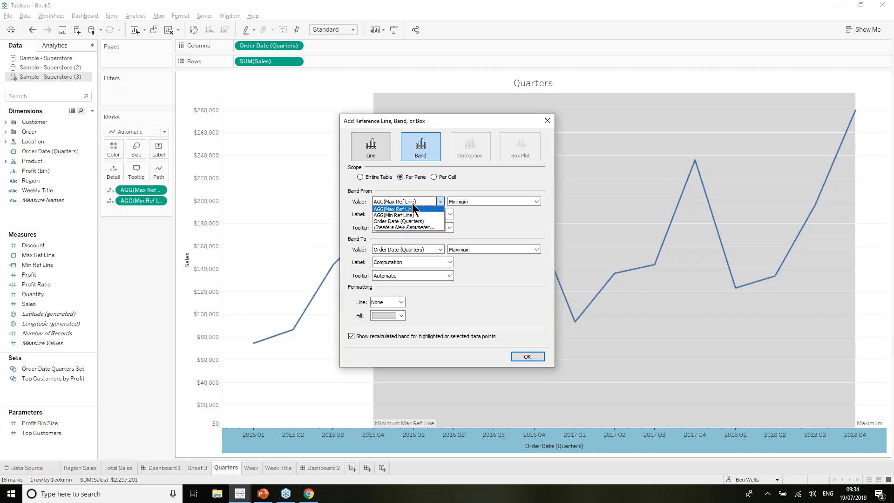
click(409, 217)
click(414, 214)
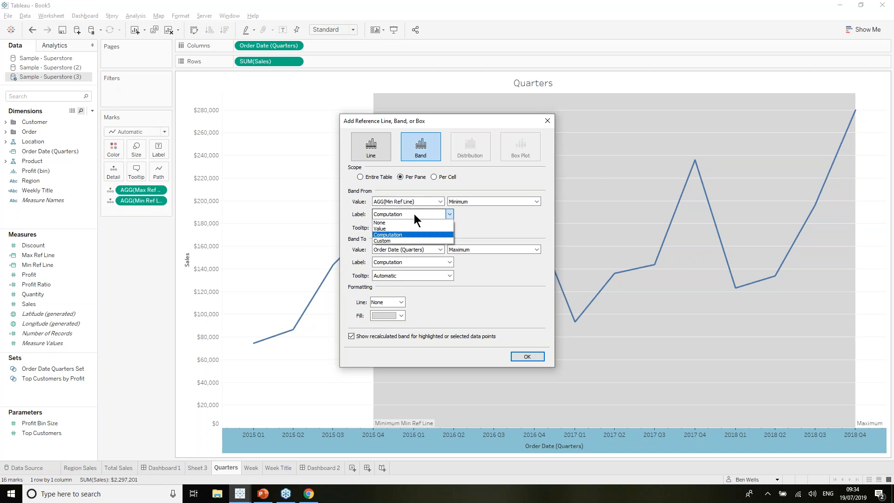
click(412, 222)
click(417, 228)
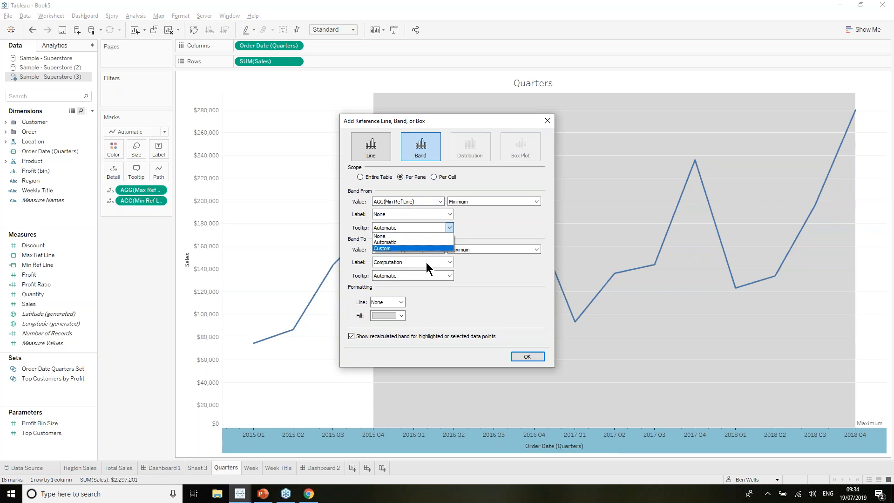
click(426, 236)
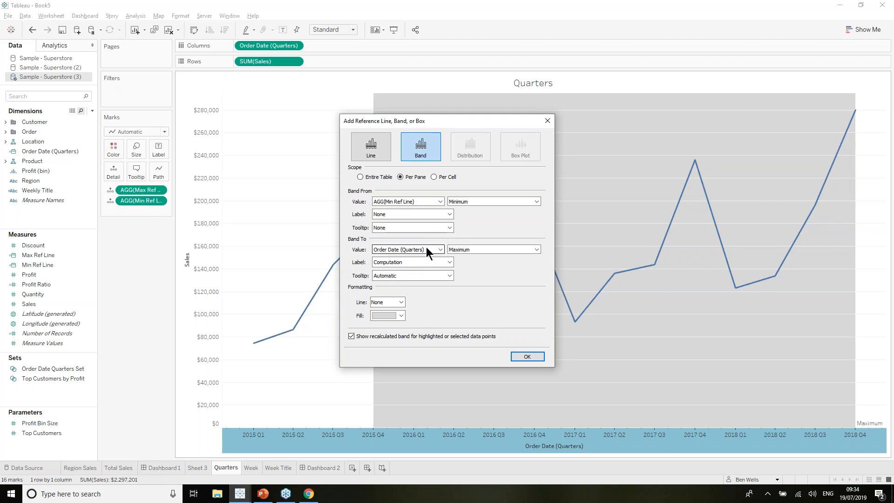
Step: Set the band's end value to AGG(Max Ref Line), with label and tooltip None, and apply the reference band
click(426, 248)
click(424, 257)
click(424, 262)
click(422, 271)
click(420, 276)
click(415, 283)
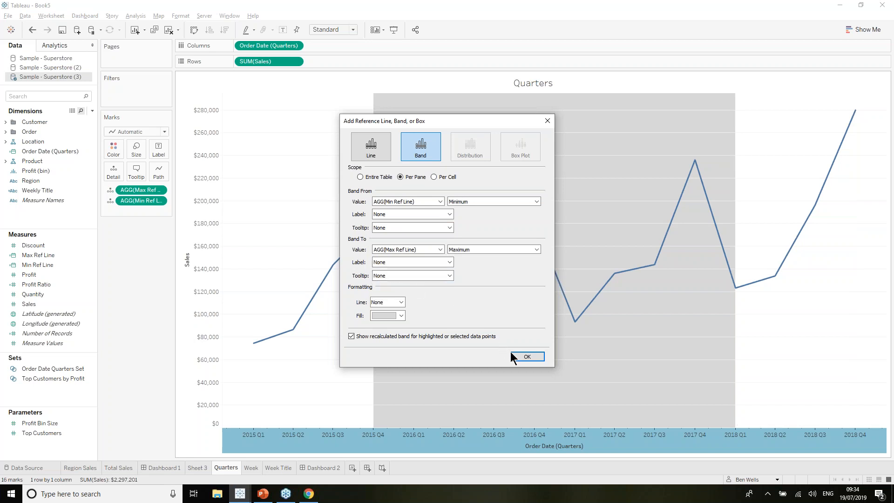
click(515, 354)
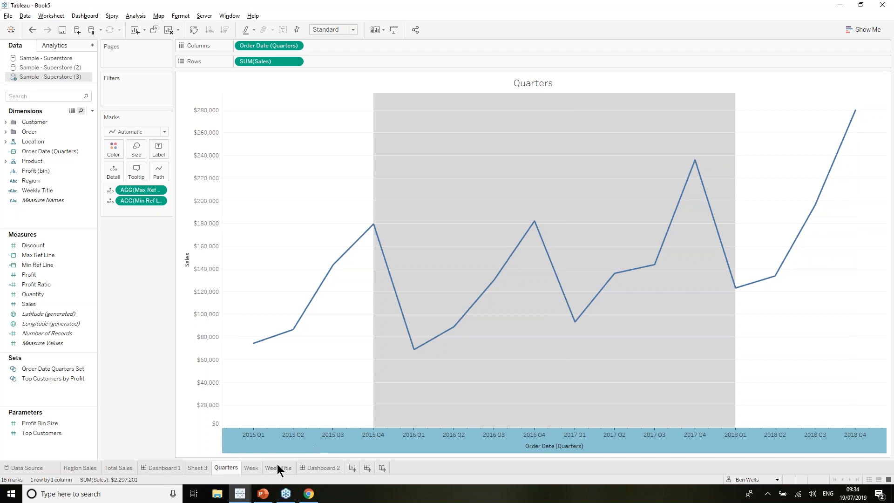
Step: On Dashboard 2, test the reference band by selecting 2015 Q4–2018 Q2 and 2016 Q1–2017 Q1 in the Quarters chart, clearing each selection
click(311, 467)
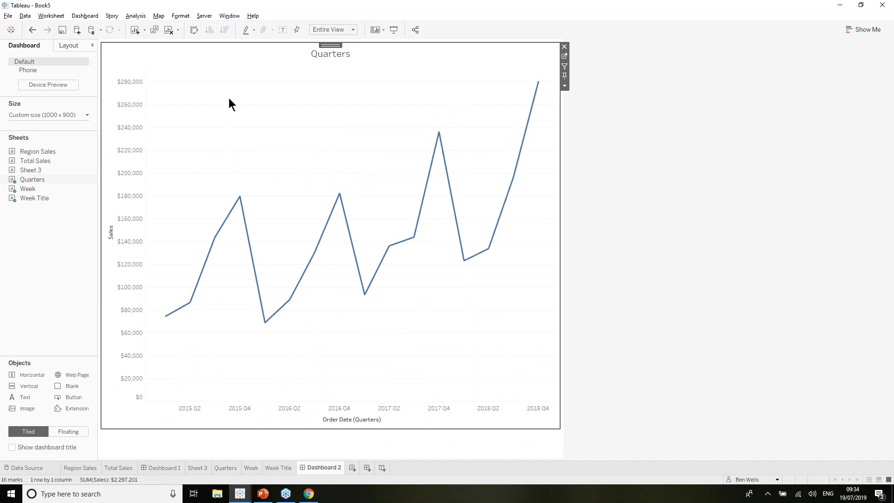
drag(228, 87, 493, 363)
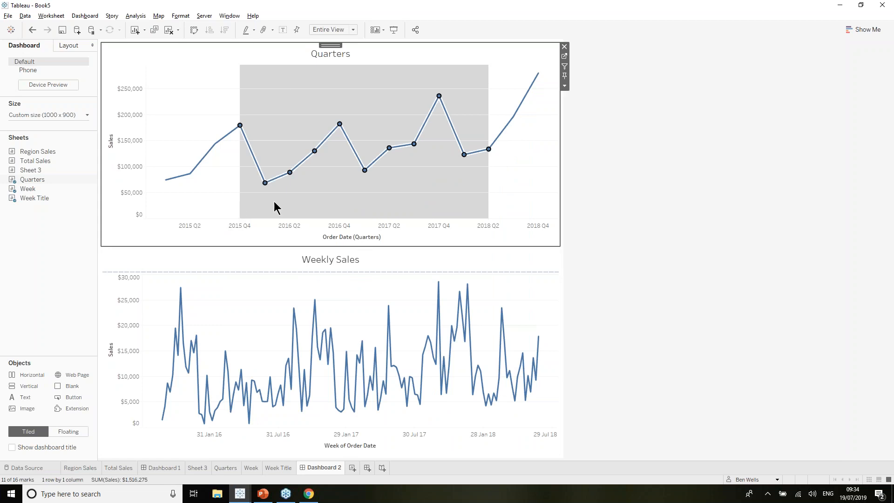
mouse_move(352, 356)
click(508, 182)
drag(258, 144, 380, 337)
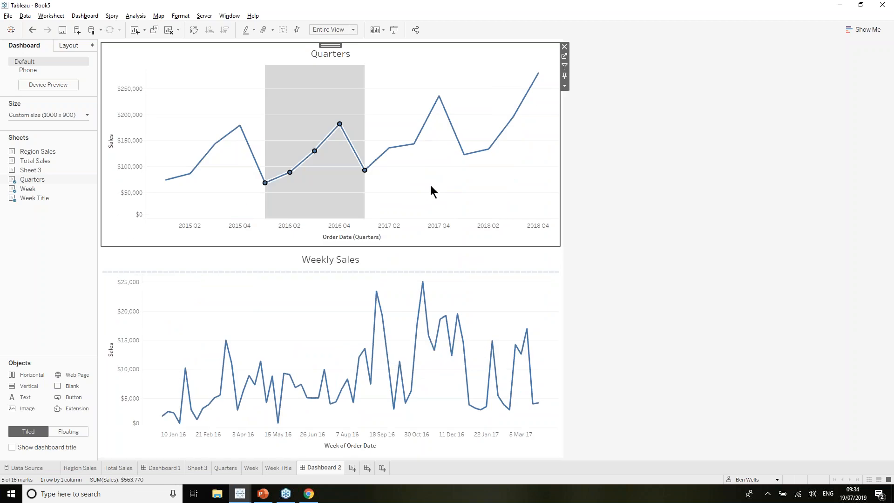
click(430, 186)
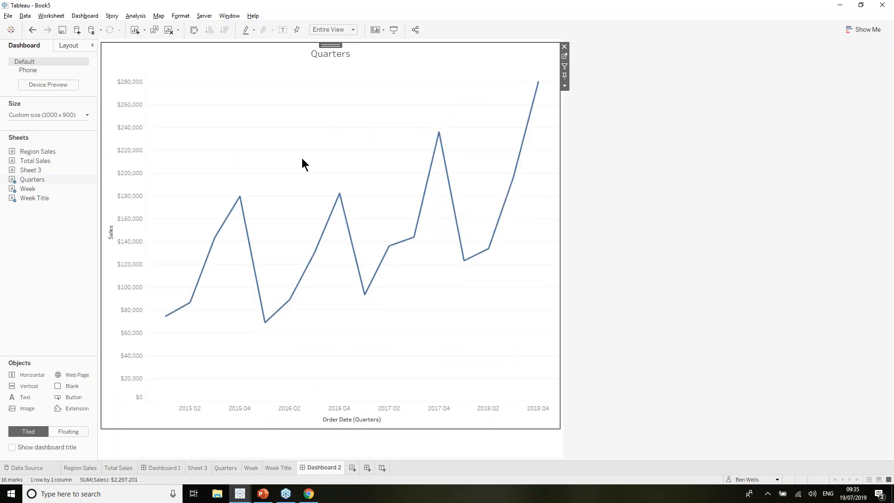
mouse_move(326, 471)
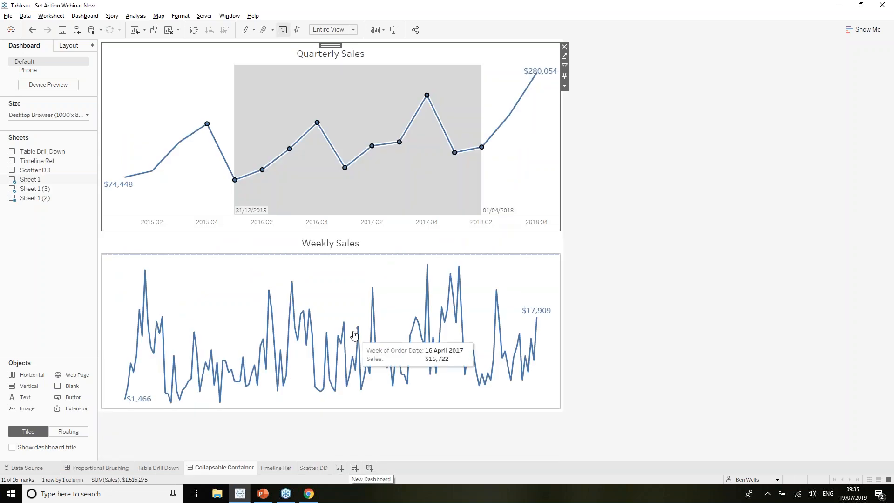
Step: On the Timeline Ref sheet, test the reference line by selecting one Accessories and one Appliances quarter, clearing the last selection
click(272, 467)
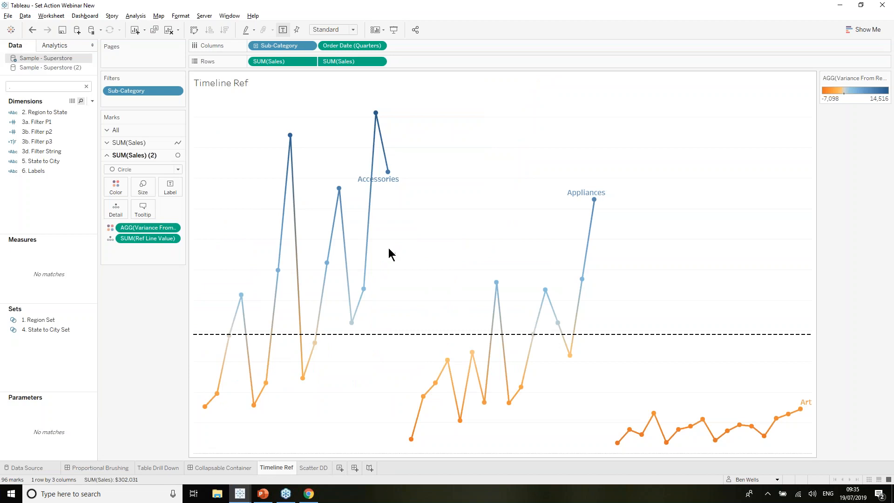
mouse_move(328, 263)
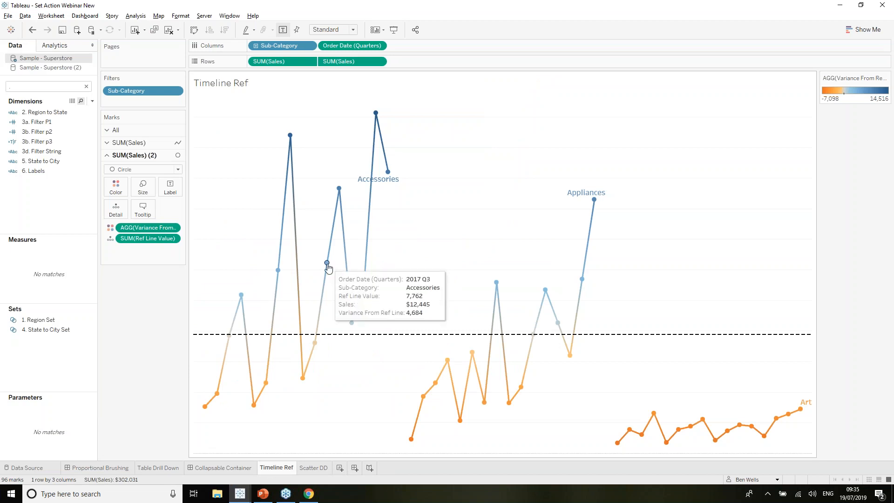
click(279, 271)
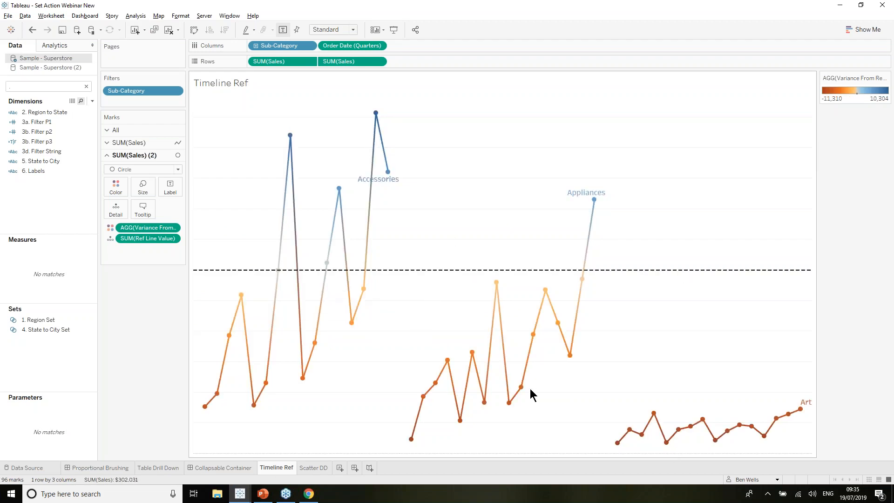
click(472, 353)
click(471, 295)
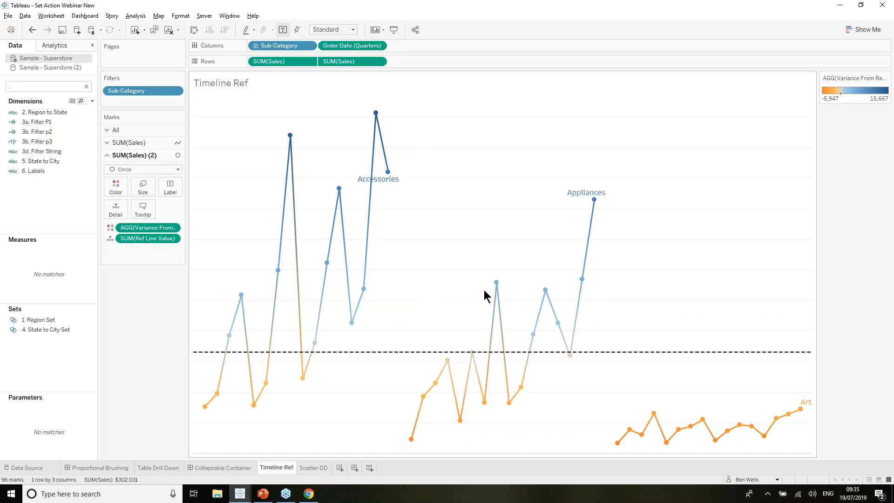
mouse_move(540, 285)
Step: Return to the Book5 workbook, add a new worksheet, and connect it to the saved Sample - Superstore data source
key(alt+Tab)
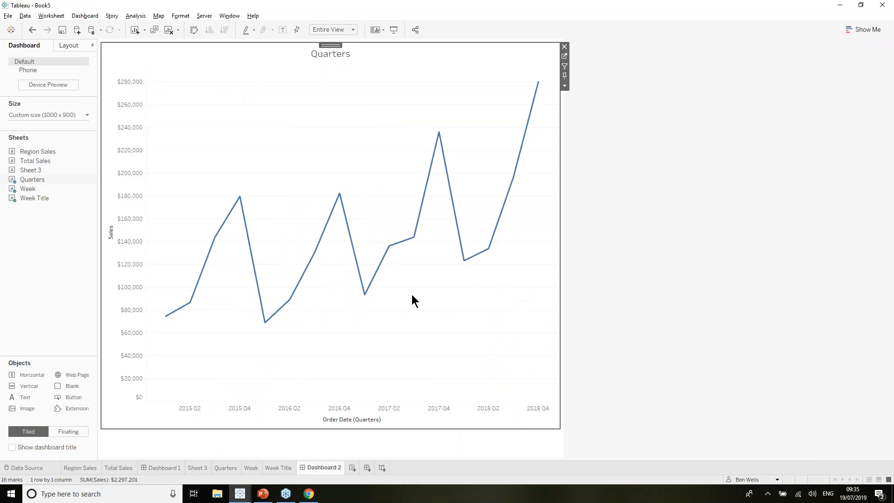
click(352, 467)
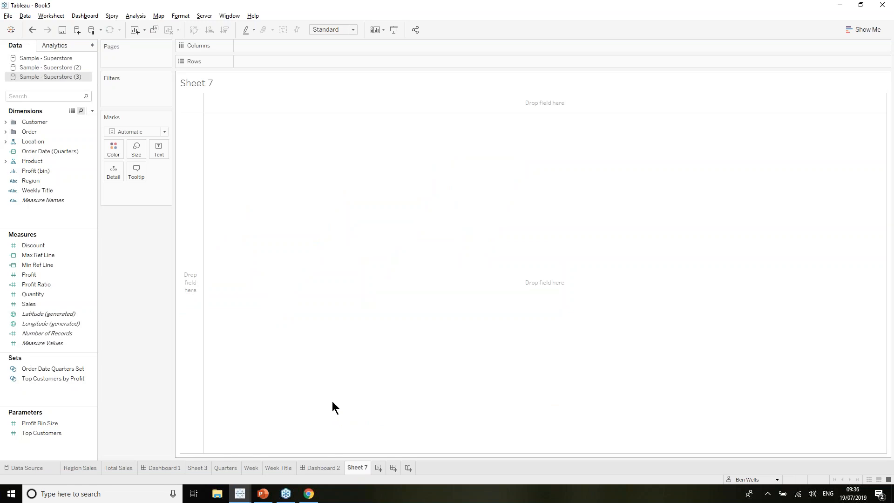
click(25, 16)
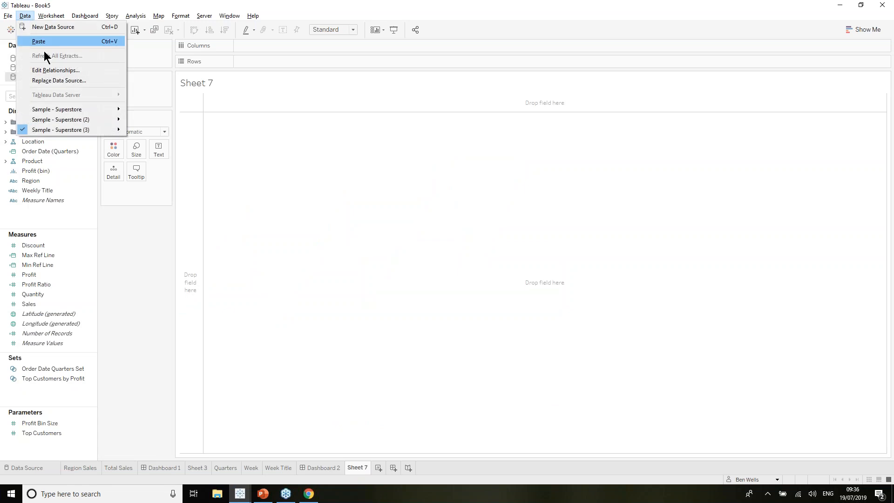
click(53, 27)
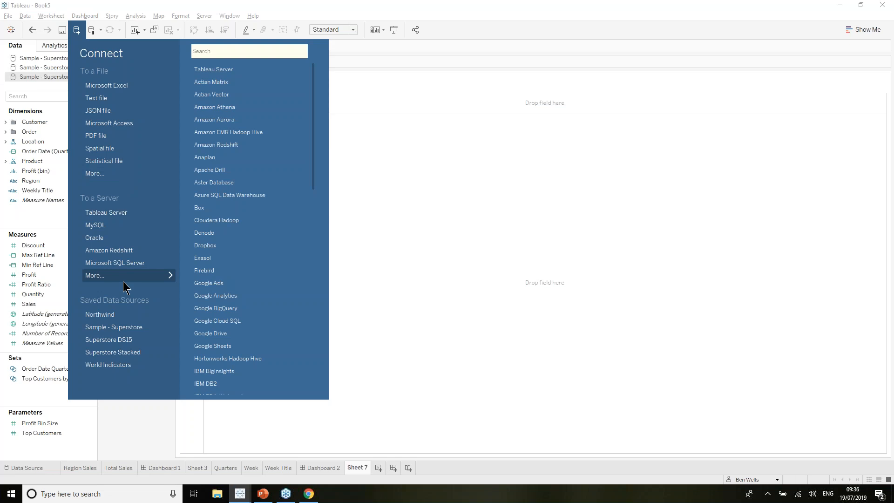
click(117, 327)
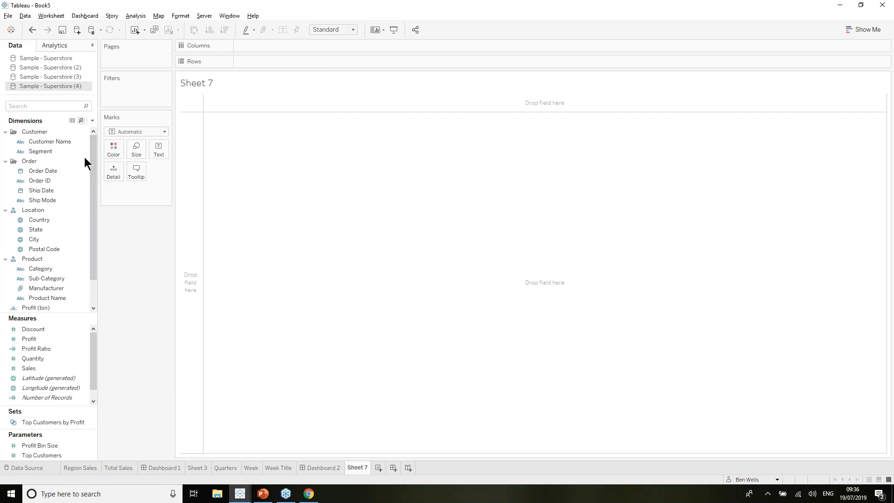
Step: Create a custom date from Order Date in the new data source, with Quarters detail as a date value
click(68, 107)
text(order)
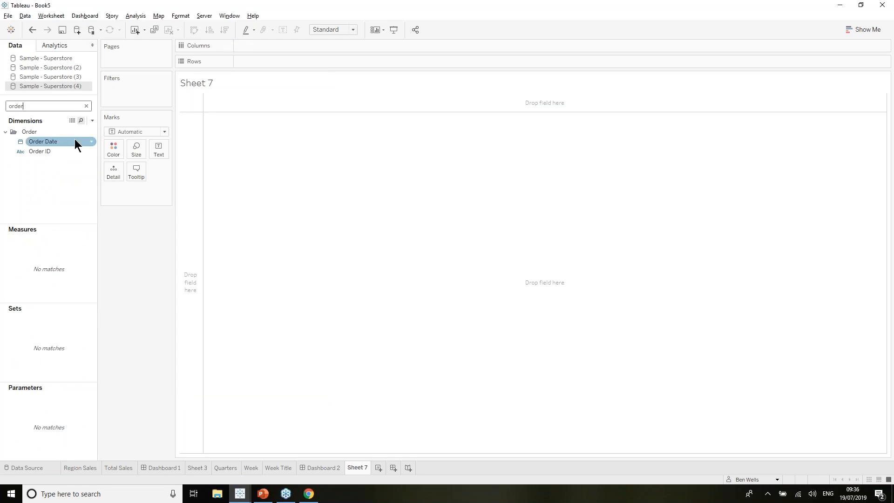
right_click(95, 145)
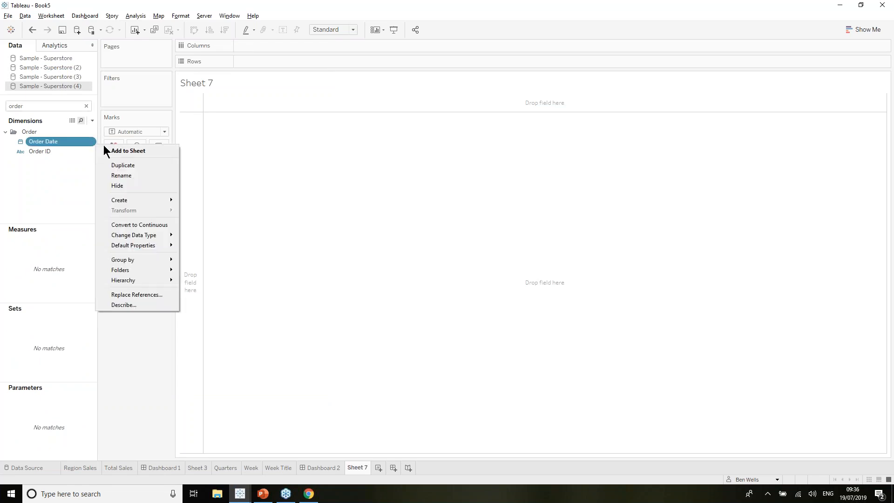
mouse_move(132, 204)
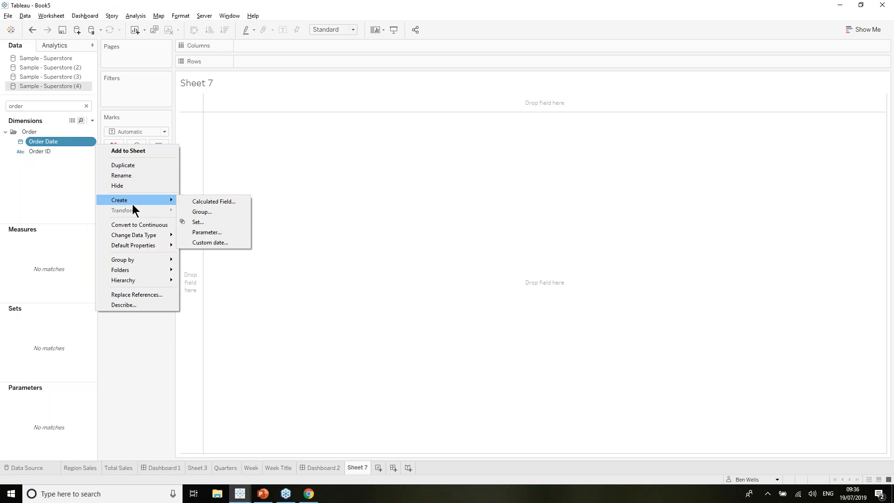
click(201, 243)
click(435, 240)
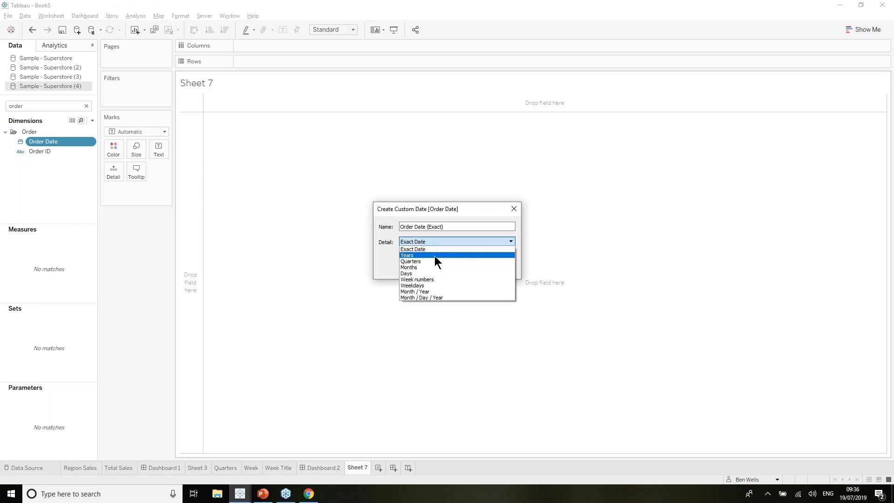
click(433, 259)
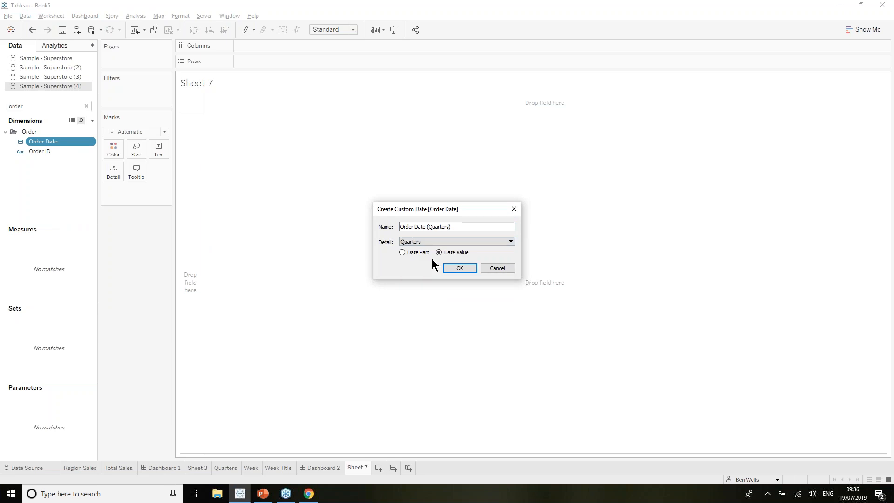
click(459, 271)
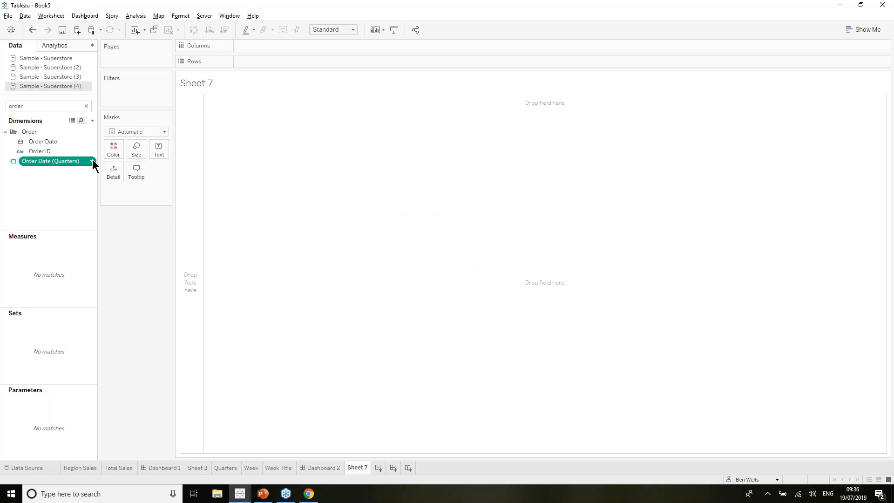
Step: Plot the sum of Sales on Rows against Order Date (Quarters) on Columns in Sheet 7
drag(78, 161, 295, 48)
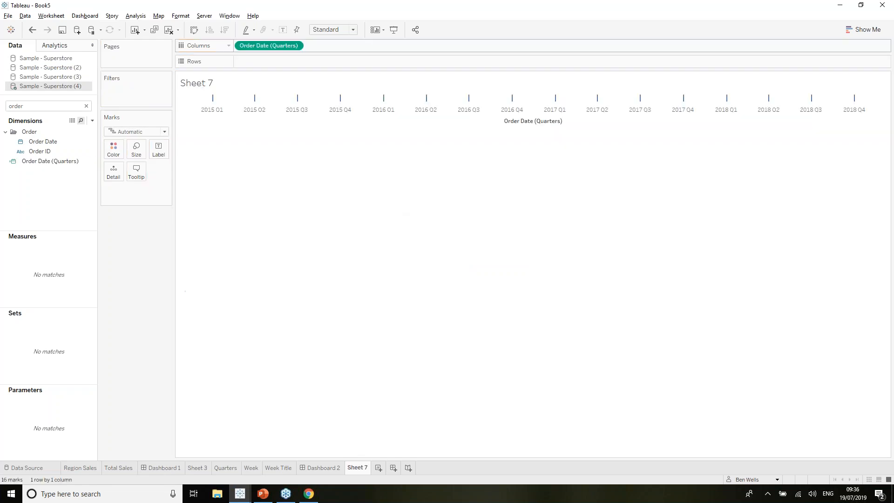
double_click(286, 62)
click(24, 109)
key(ctrl+a)
text(sales)
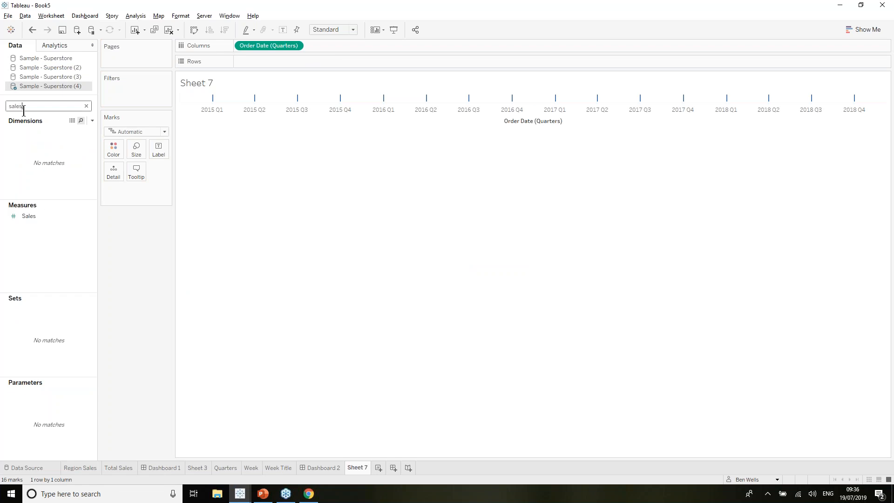
drag(40, 215, 258, 62)
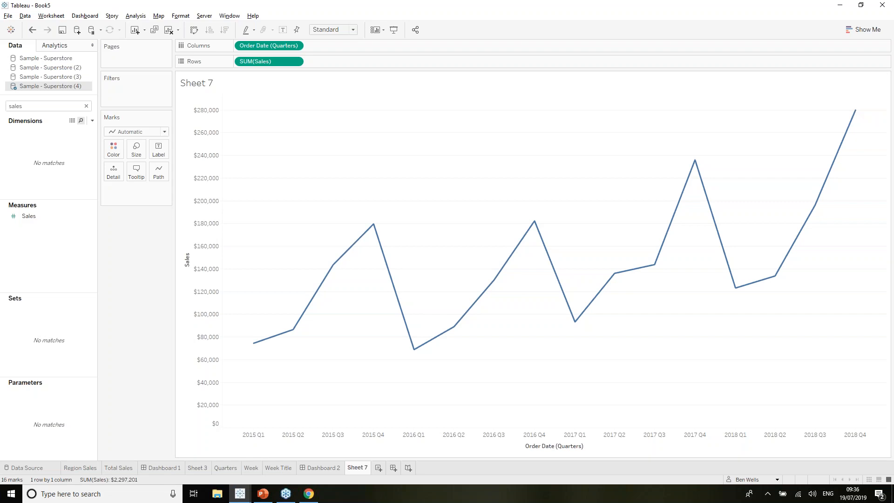
Step: Filter Sheet 7 by Sub-Category to keep only Accessories, Appliances and Art
click(69, 103)
text(sub)
drag(54, 141, 138, 90)
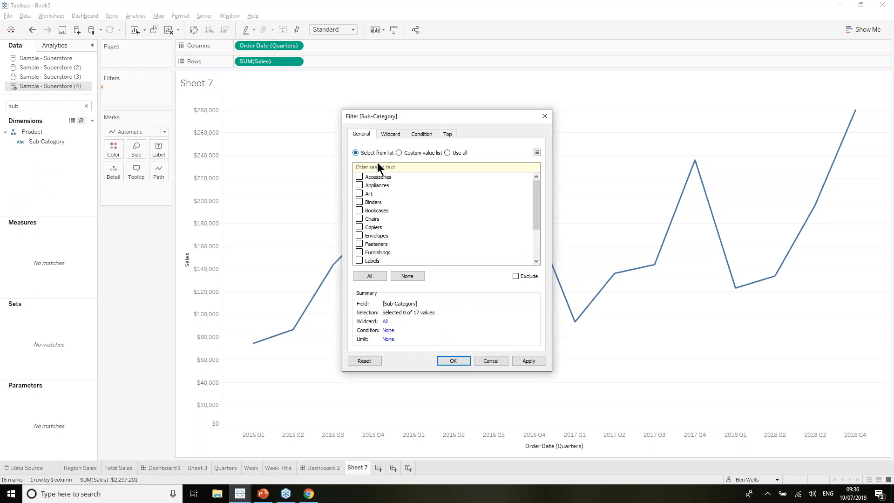
click(359, 193)
click(453, 361)
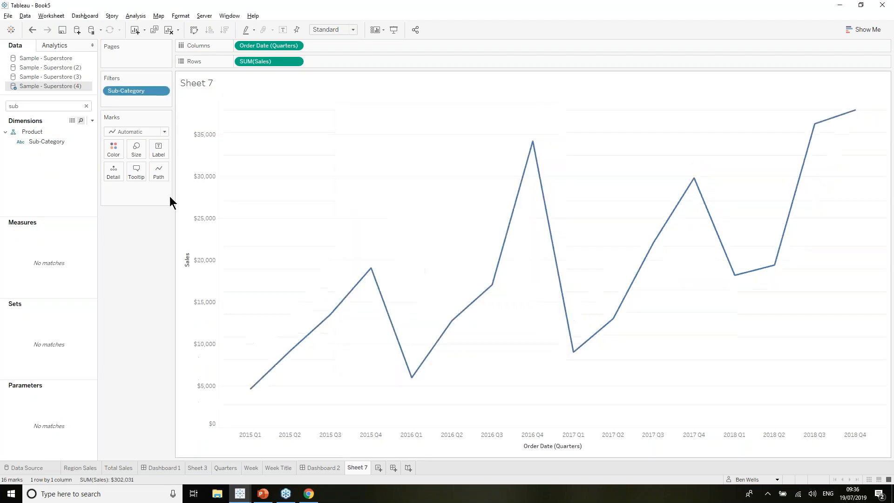
Step: Split the line chart by Sub-Category, placing that field ahead of Order Date (Quarters) on Columns
drag(63, 143, 244, 98)
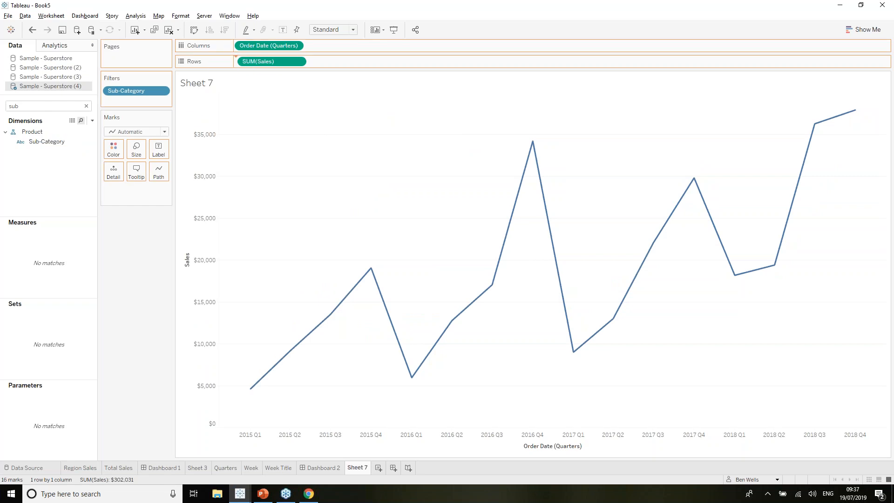
drag(266, 61, 254, 45)
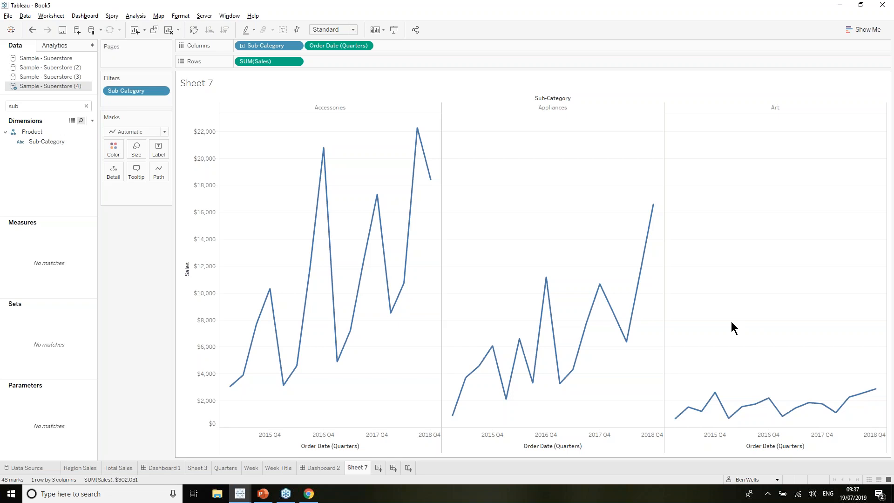
mouse_move(381, 201)
mouse_move(337, 364)
Step: Search the data source's fields for "orde" to find Order Date (Quarters)
click(86, 106)
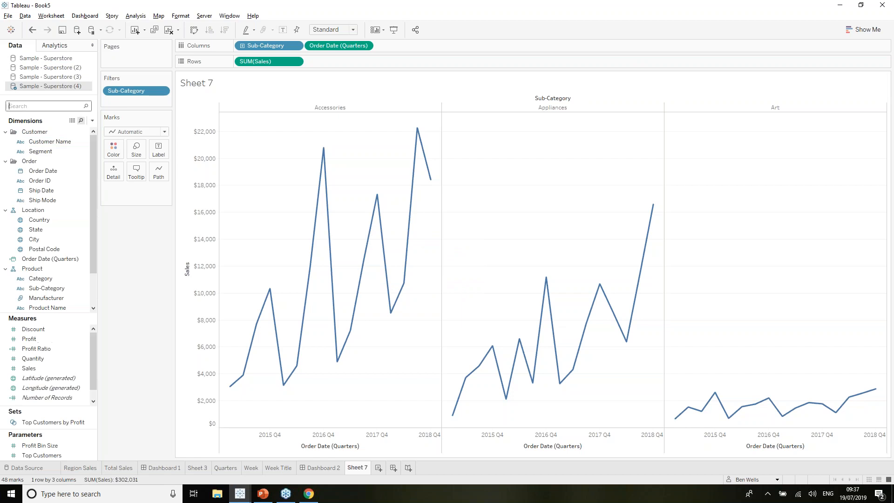
text(orde)
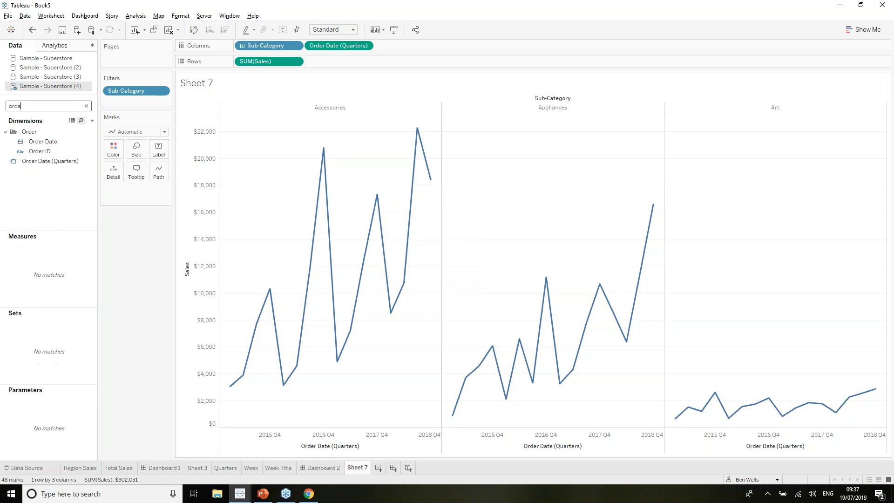
click(93, 161)
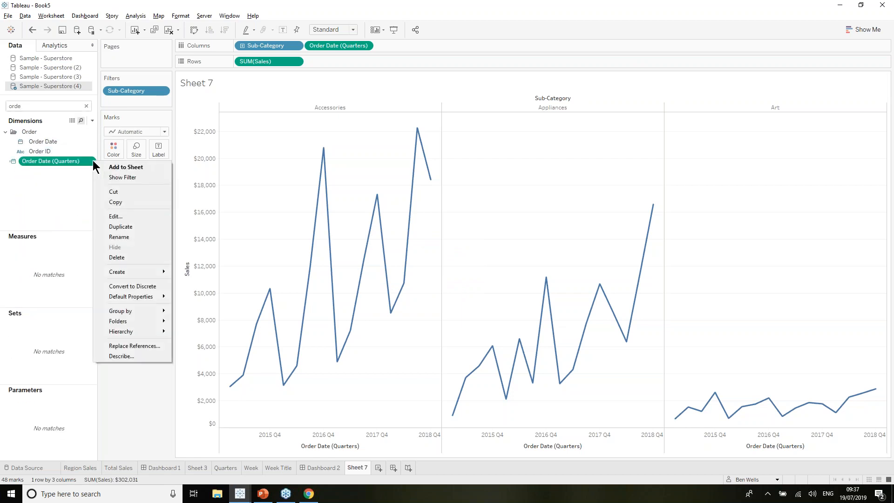
click(116, 258)
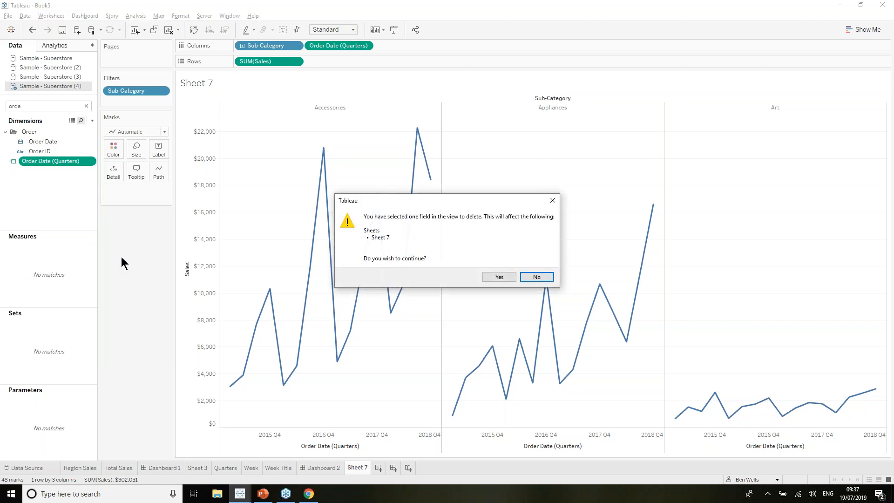
click(554, 200)
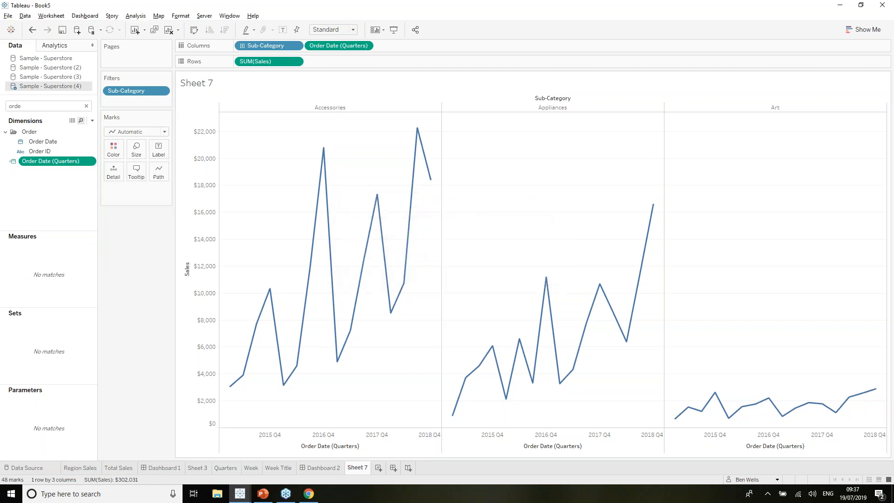
Step: Create a set named Quarters Set from Order Date (Quarters), containing only 2015 Q3
right_click(89, 161)
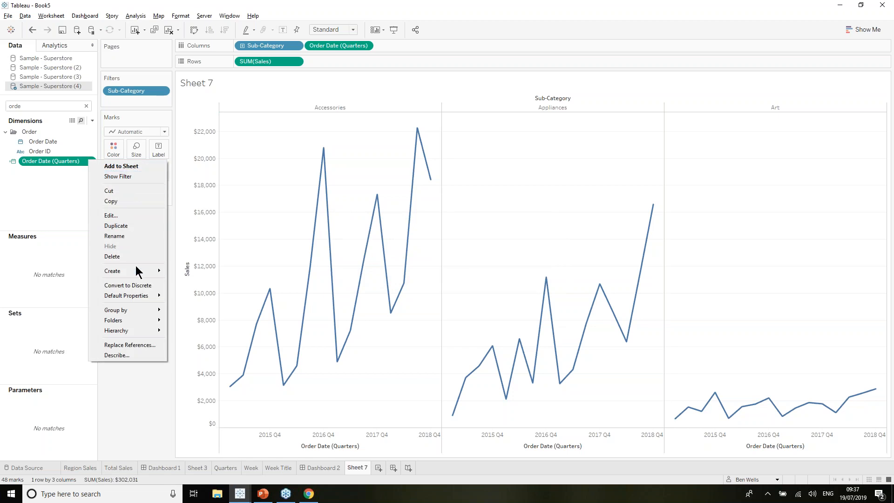
mouse_move(137, 270)
click(196, 291)
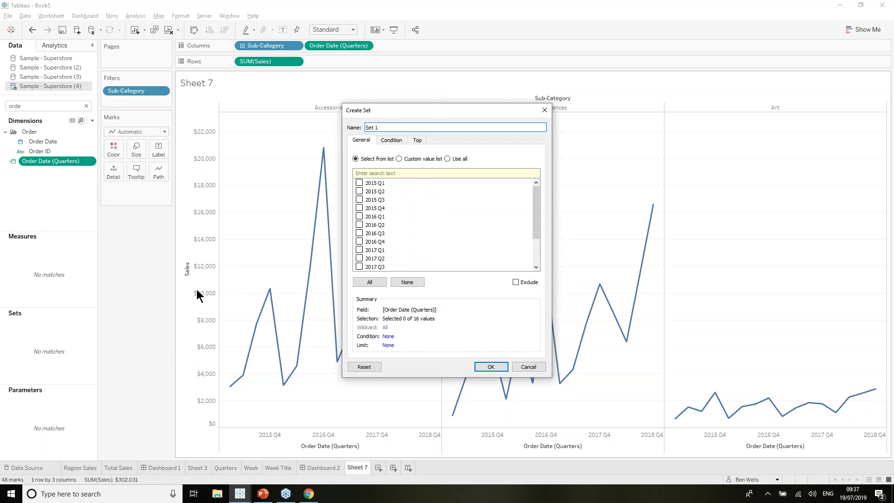
text(Quartes )
text(s Set)
click(359, 199)
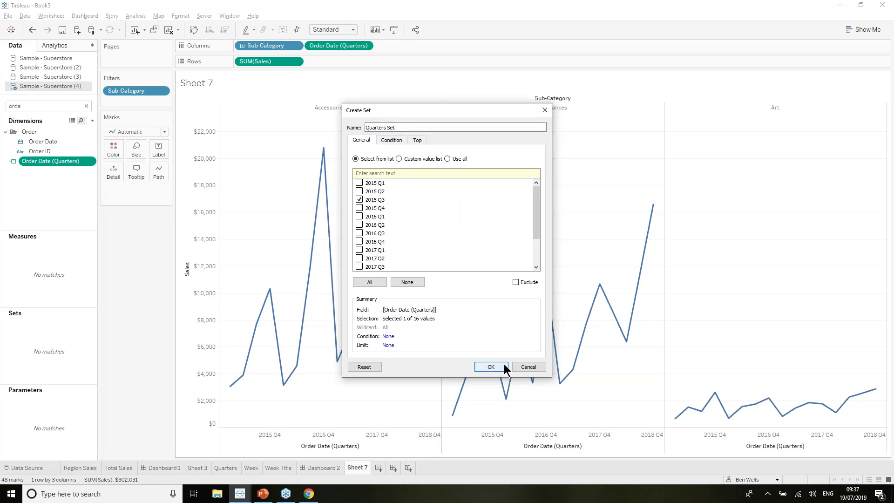
click(491, 366)
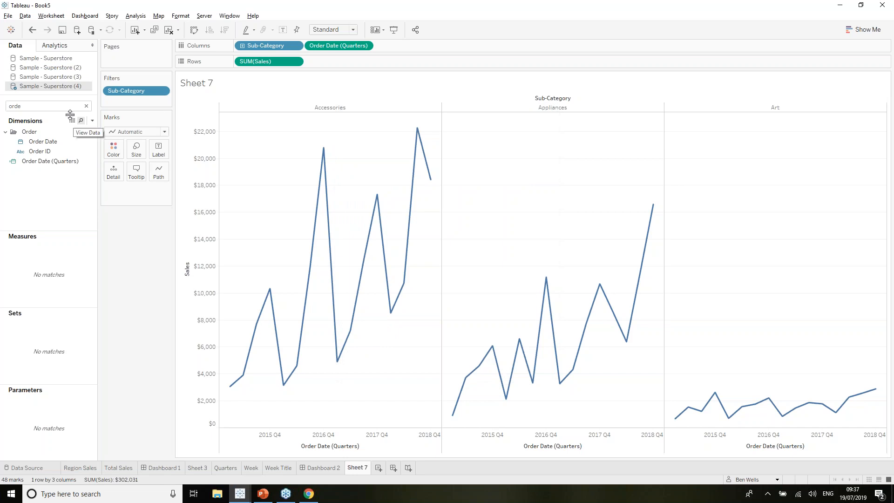
Step: Search the data source's fields for "sub" and open a new set based on Sub-Category
click(86, 106)
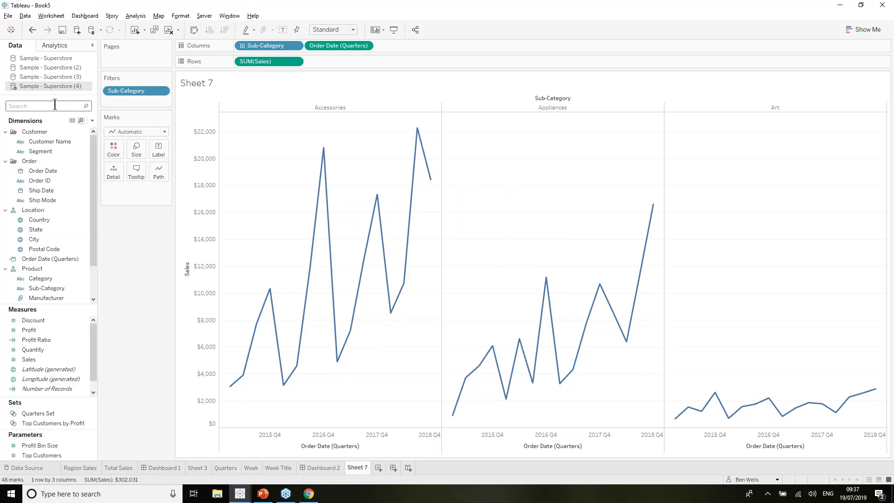
text(sub)
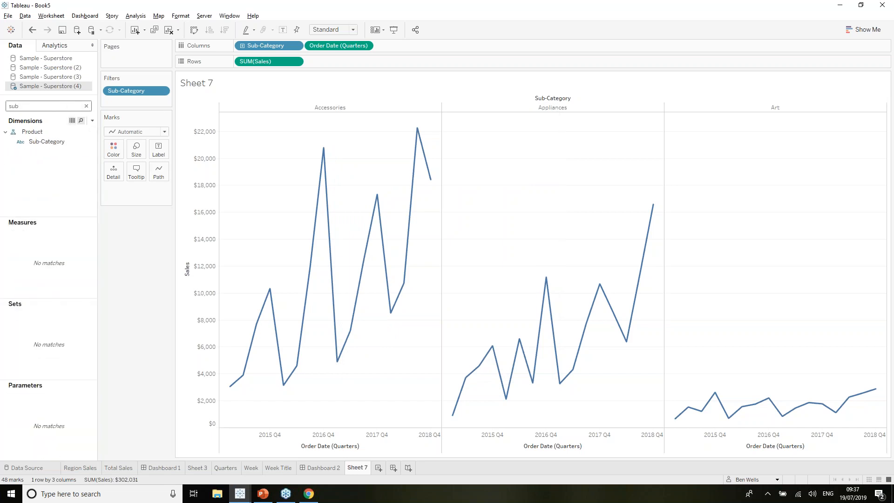
right_click(93, 144)
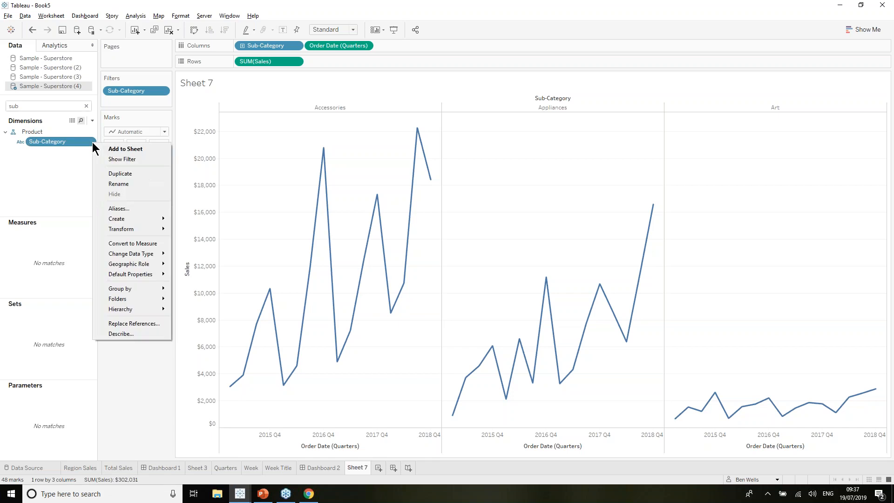
mouse_move(144, 219)
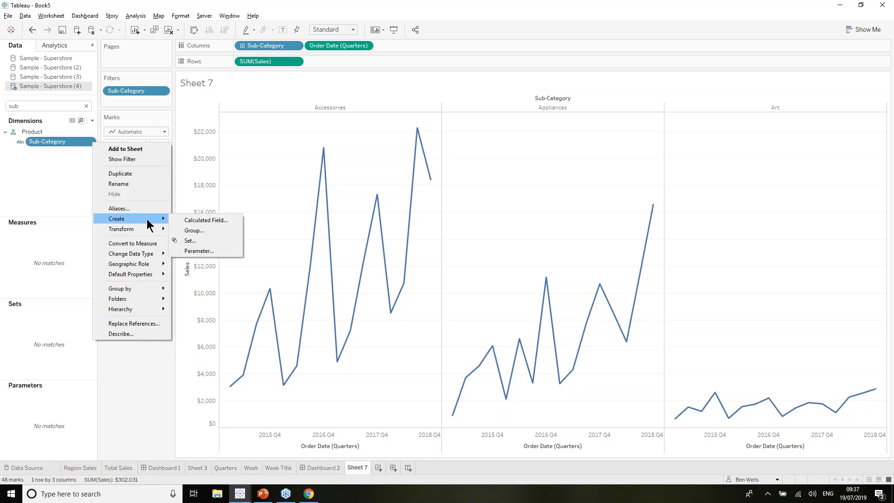
click(209, 238)
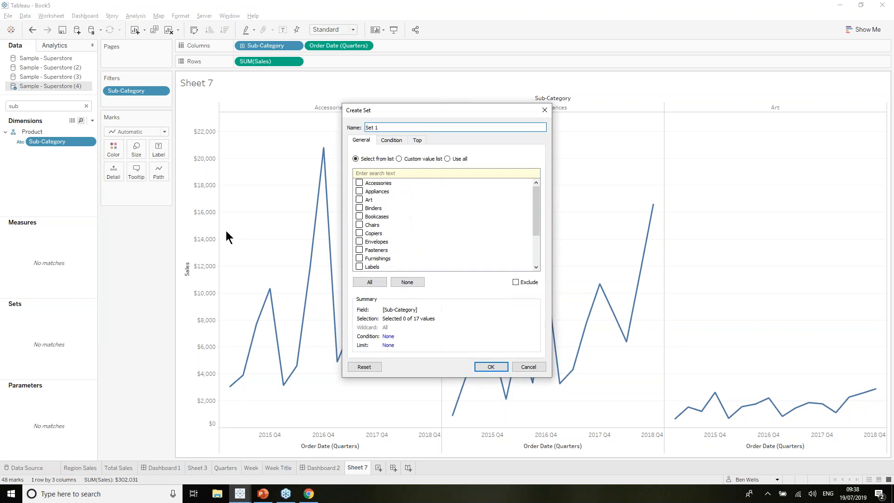
Step: Name the new Sub-Category set Sub-Cat Set and create it without selecting any members
key(BackSpace)
key(BackSpace)
key(BackSpace)
key(BackSpace)
key(BackSpace)
click(398, 217)
text(su)
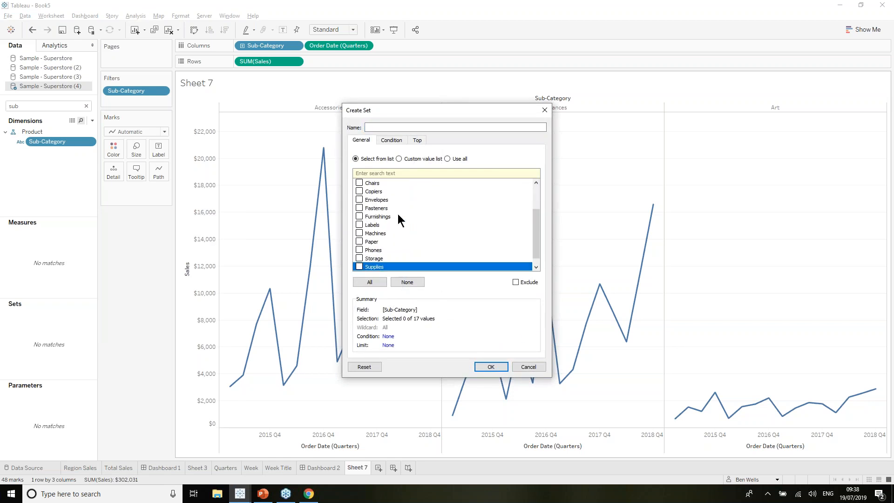
scroll(485, 203, up, 2)
click(442, 127)
text(Sub-Cat Set)
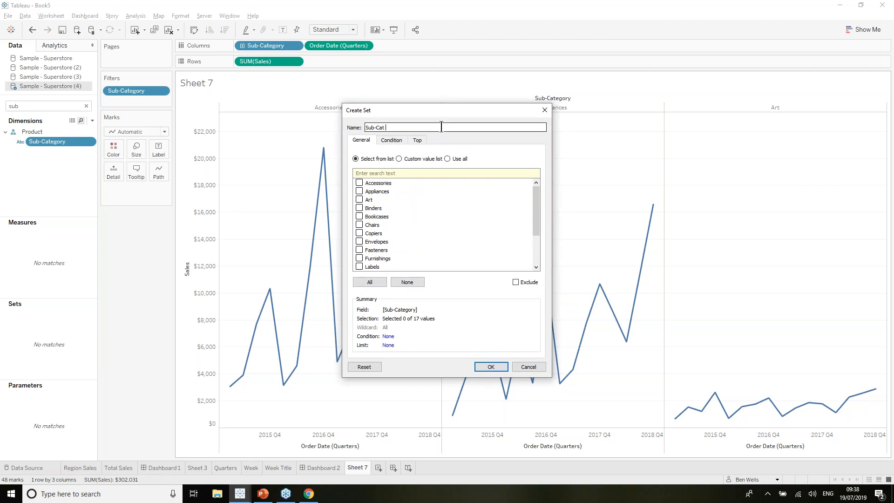
click(491, 366)
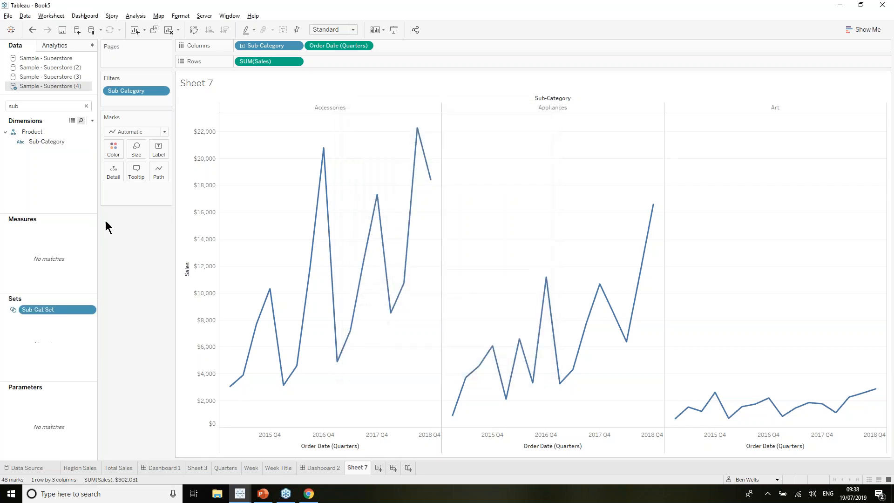
Step: Clear the field search and start a new calculated field named Ref Line Point
click(82, 107)
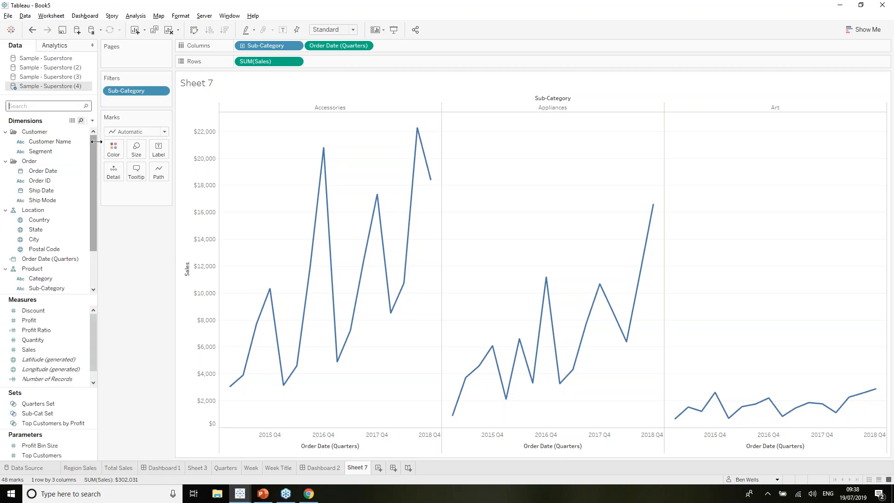
click(93, 121)
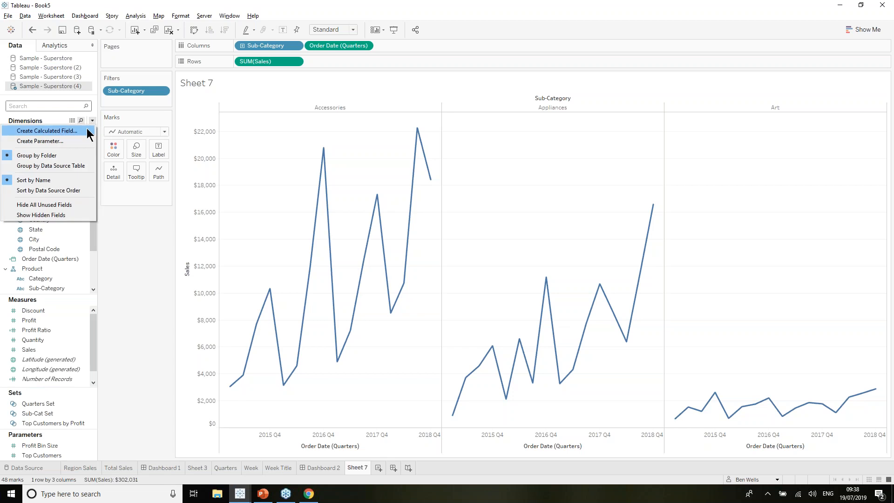
click(88, 132)
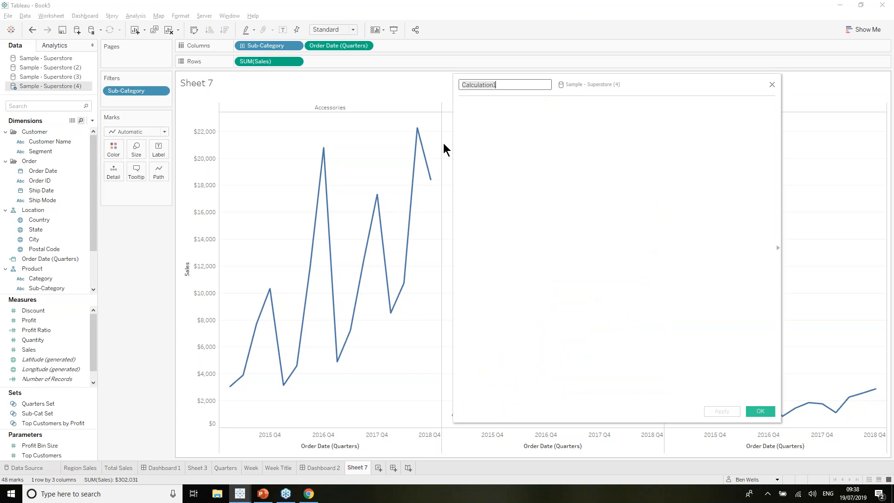
text(REf)
key(BackSpace)
text(ef Line Point)
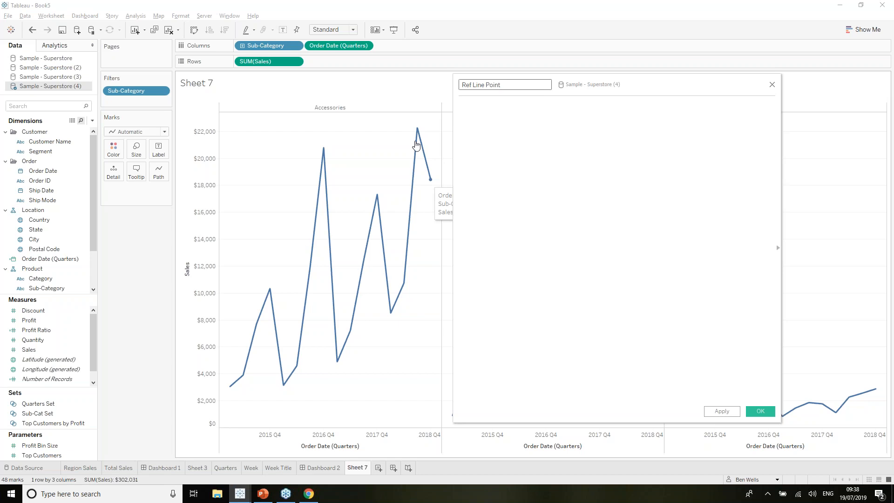
Step: Begin the Ref Line Point formula with {FIXED : SUM( and an IF condition requiring [Quarters Set] = TRUE
click(511, 132)
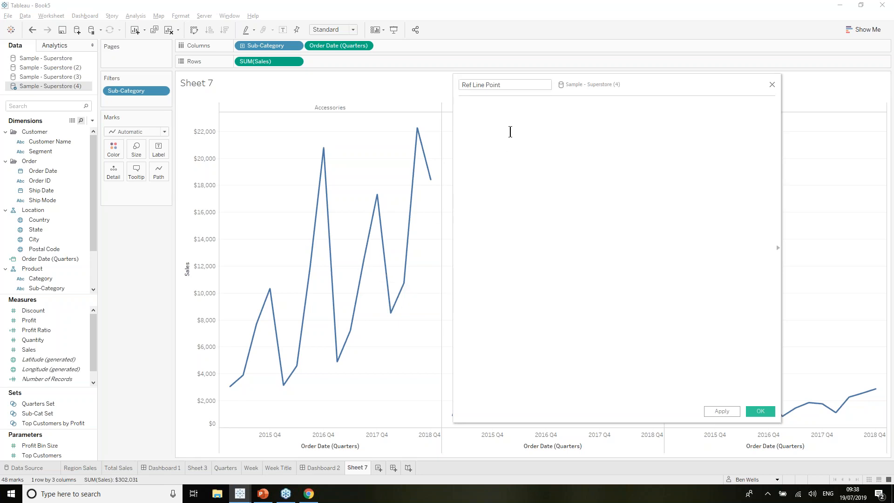
text({)
text(FIX)
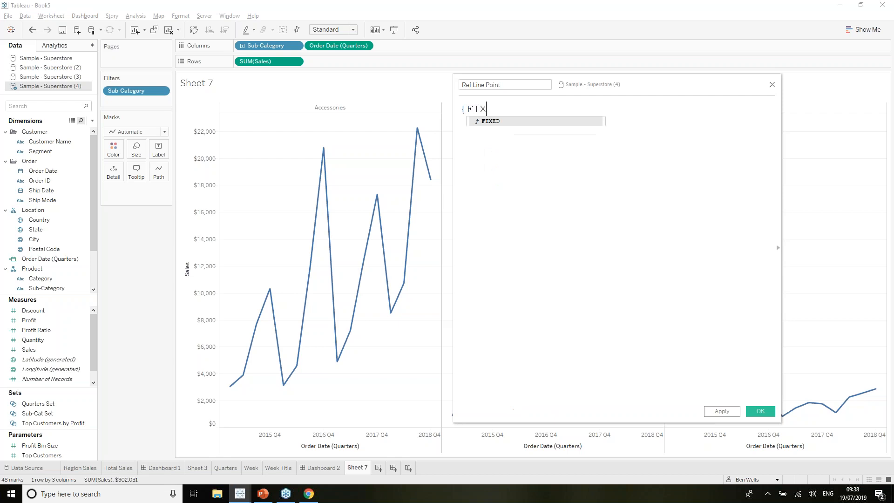
text(ED : SUM()
key(Return)
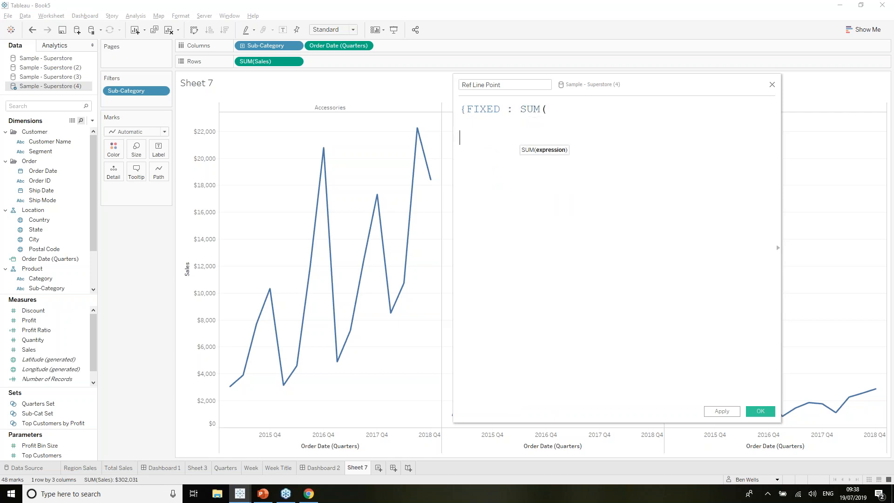
text(IF)
key(Return)
text(set)
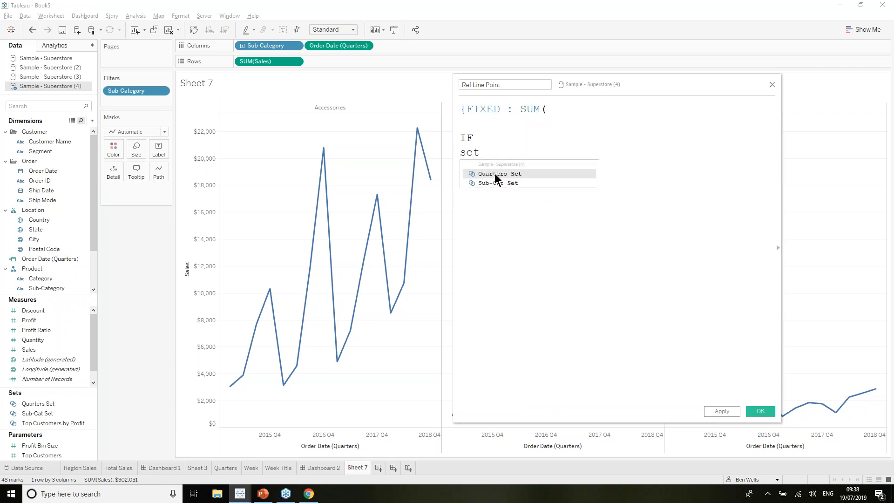
key(Return)
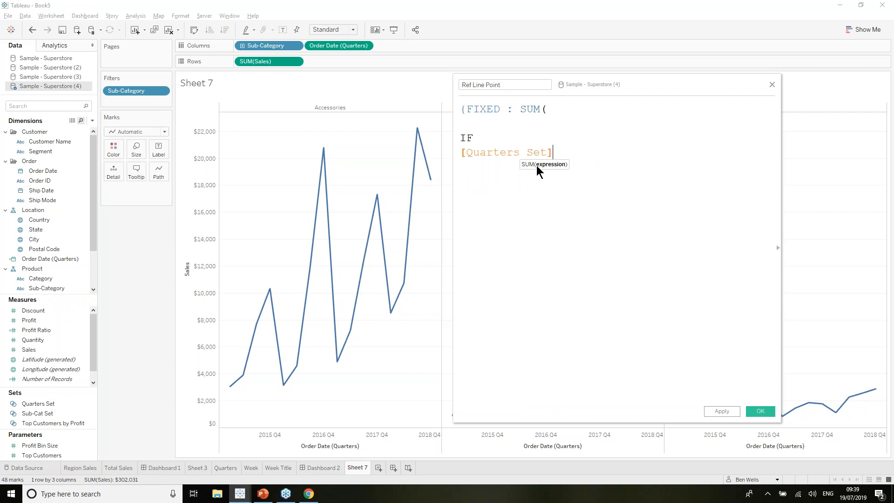
text(= TRUE)
Step: Extend the formula's condition with AND [Sub-Cat Set] = TRUE
key(Return)
text(AND)
key(Return)
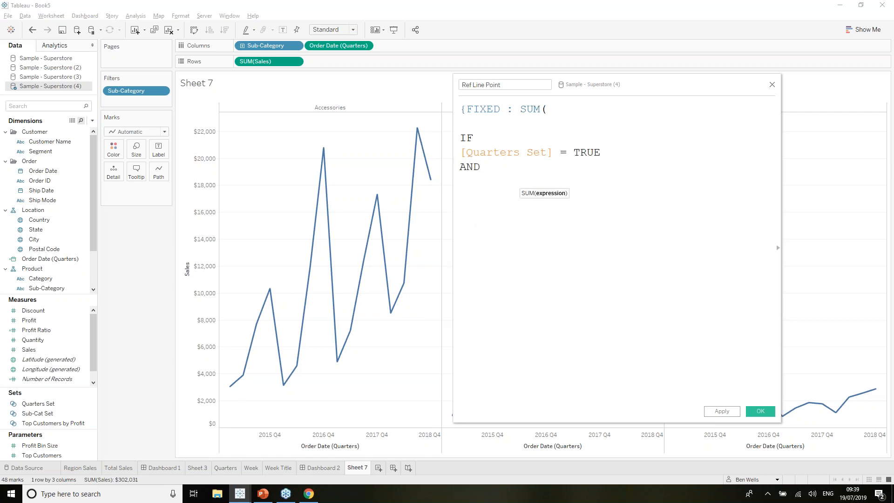
text(set)
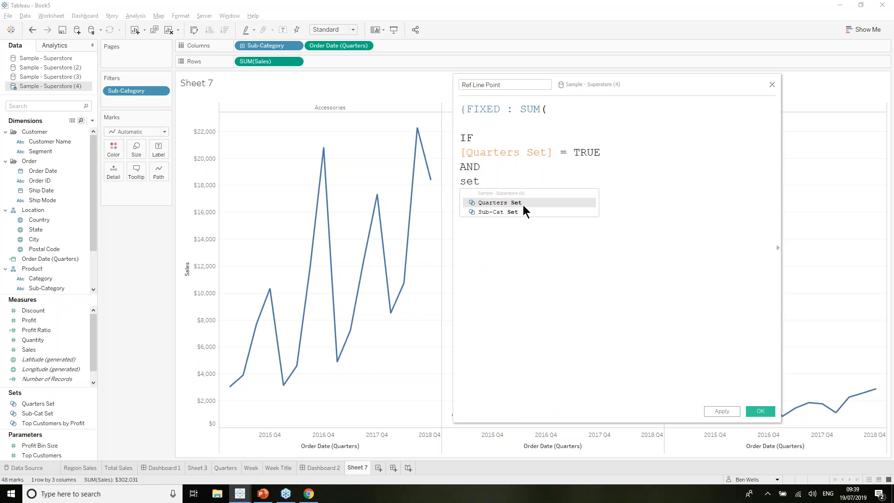
key(Down)
key(Return)
text(= TRUE)
key(Return)
Step: Complete the formula with THEN [Sales] END )} and save the Ref Line Point calculation
text(THEN)
key(Return)
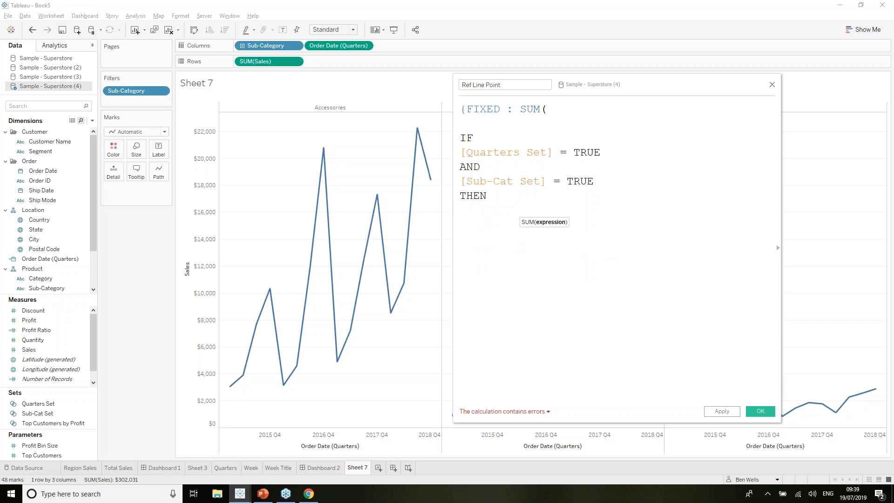
text(SALES)
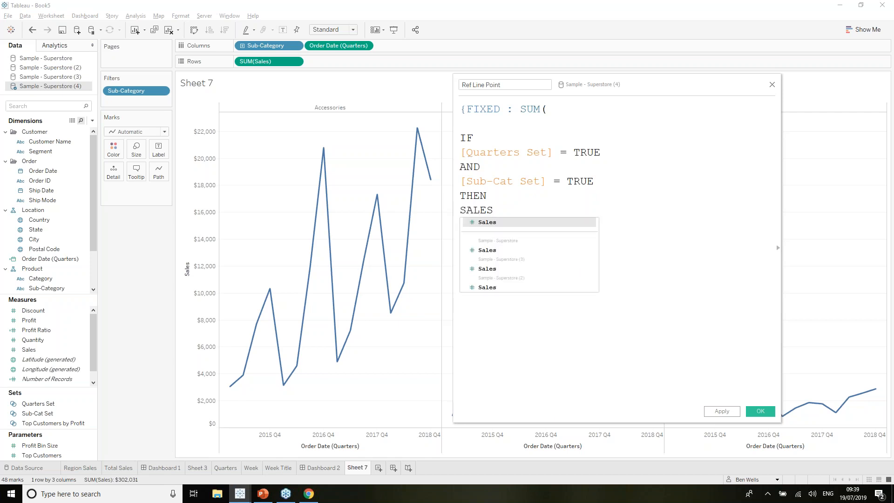
click(517, 222)
key(Return)
text(END)
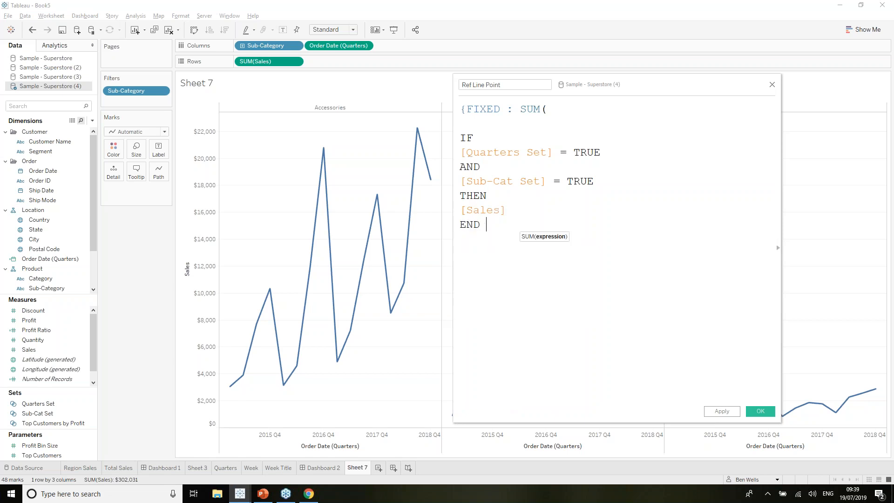
text( )})
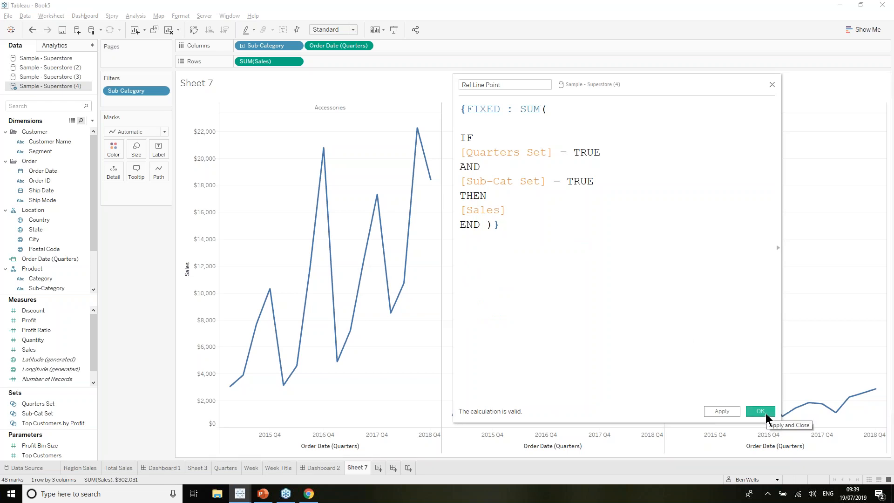
click(762, 412)
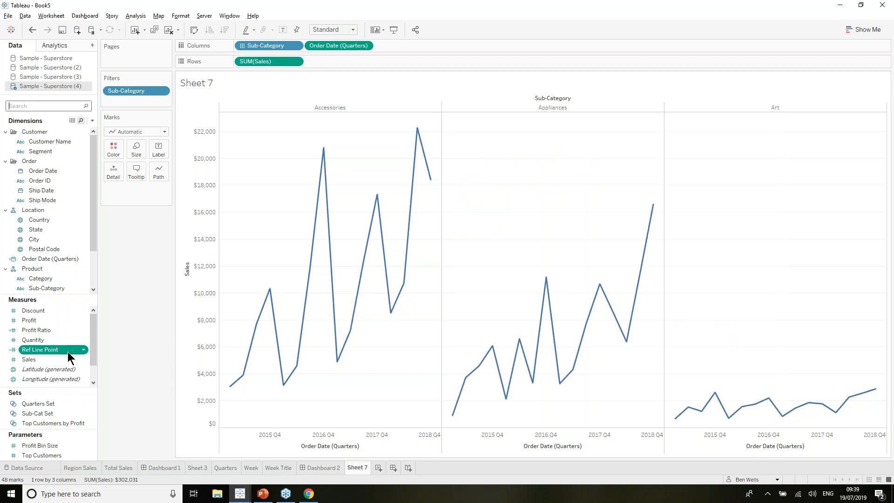
Step: Add a Change Set Values action to Sheet 7 and name it Quarter Action
click(49, 17)
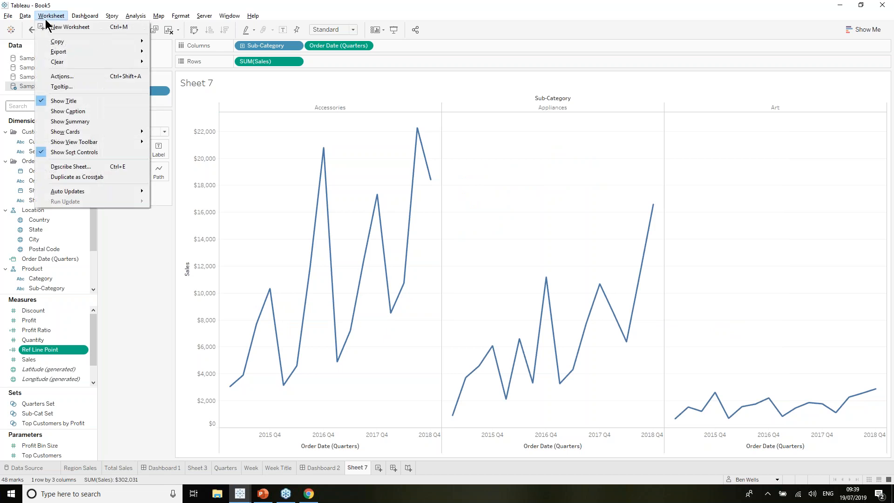
click(62, 76)
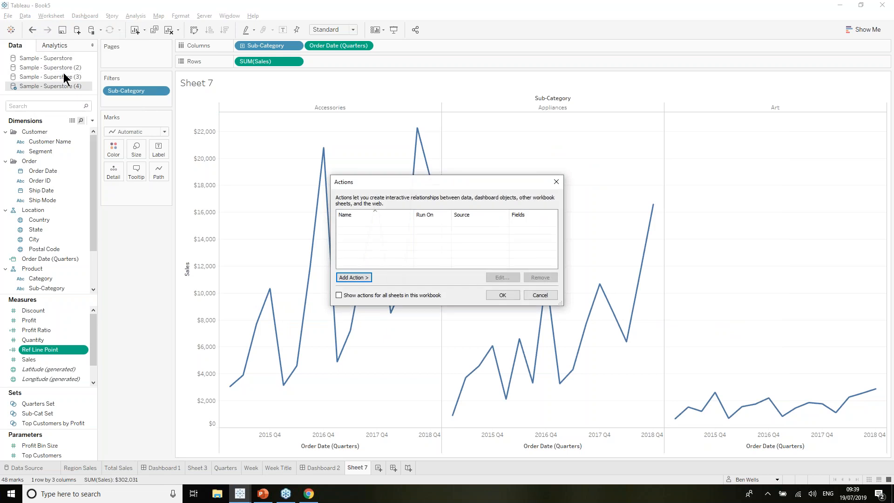
click(365, 279)
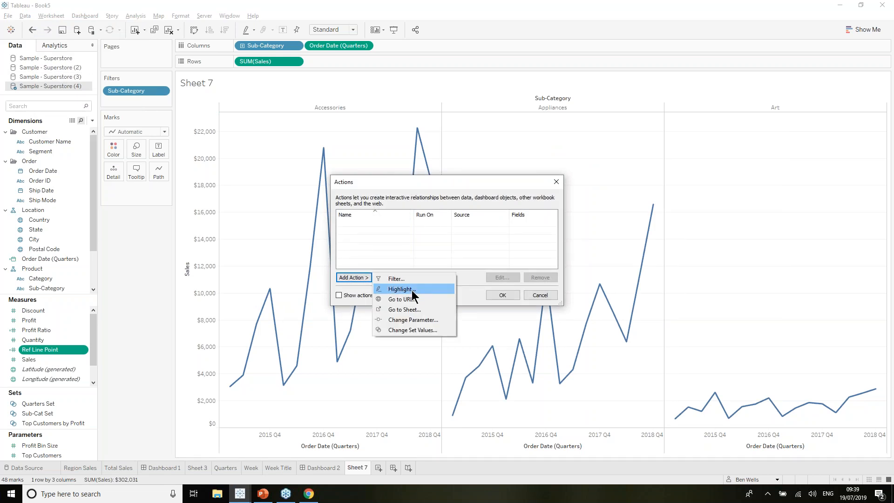
click(414, 328)
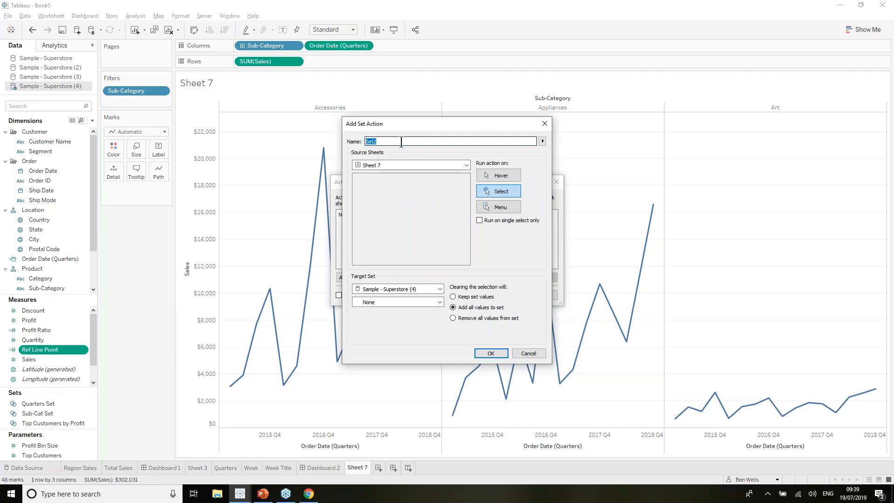
text(Quarter Action)
Step: Target Quarters Set with Quarter Action, keeping set values when the selection clears and running on single select only, and save it
click(425, 303)
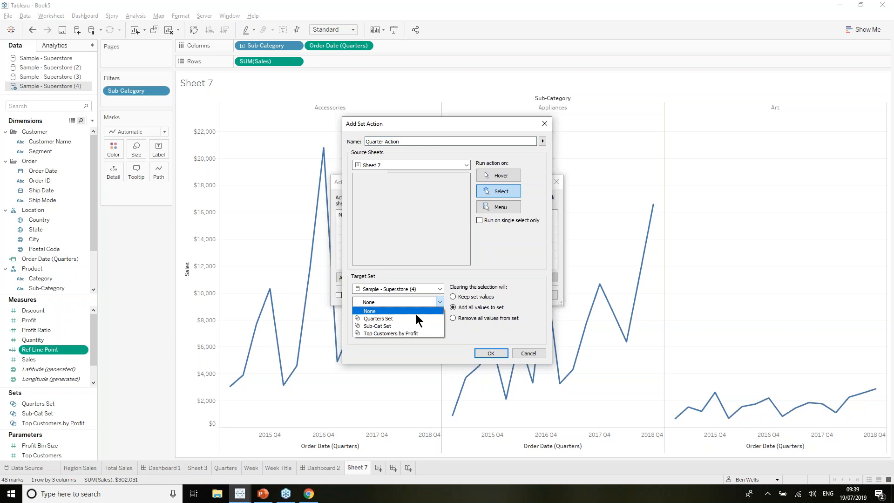
click(414, 318)
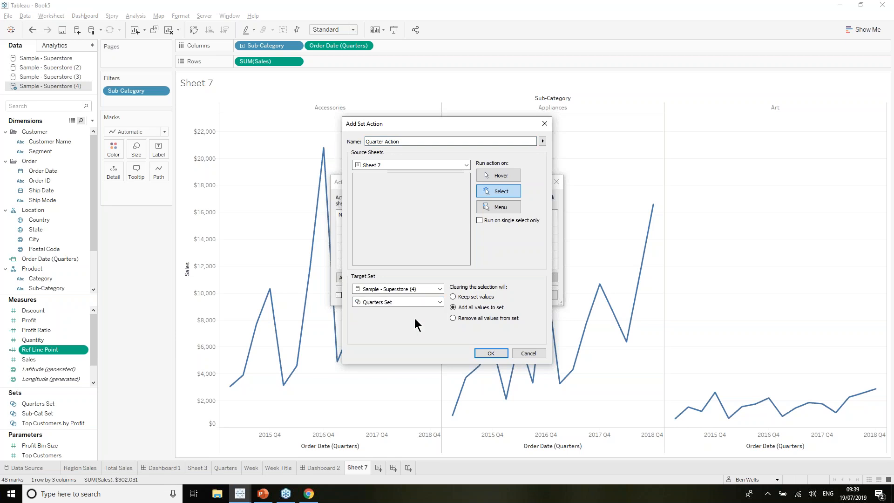
click(465, 298)
click(480, 220)
click(483, 351)
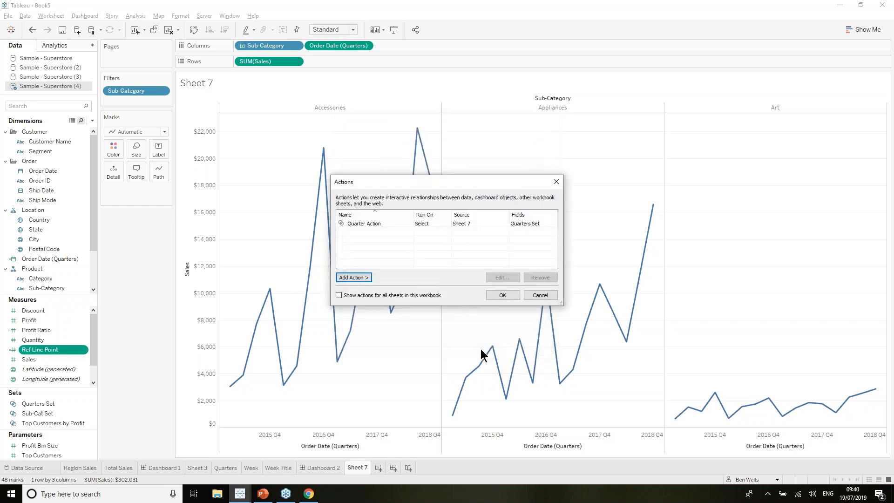
Step: Add a second Change Set Values action with Sheet 7 as its source and name it Sub-Cat Action
click(369, 278)
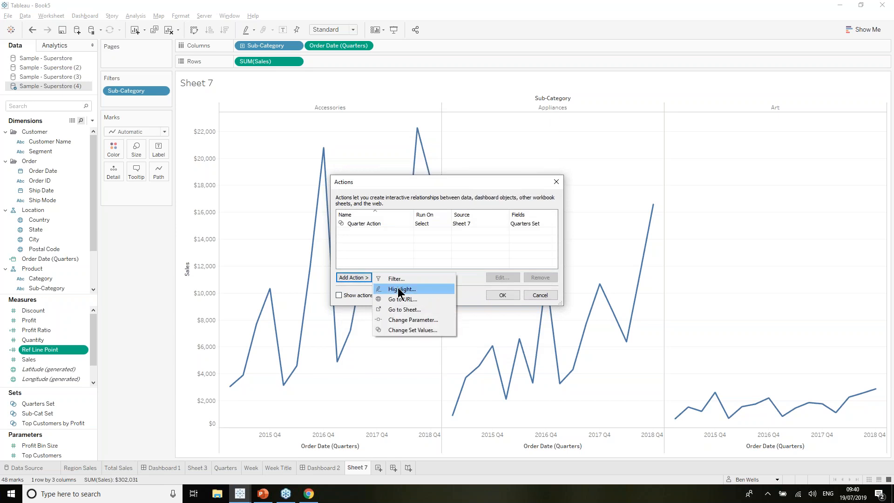
click(402, 330)
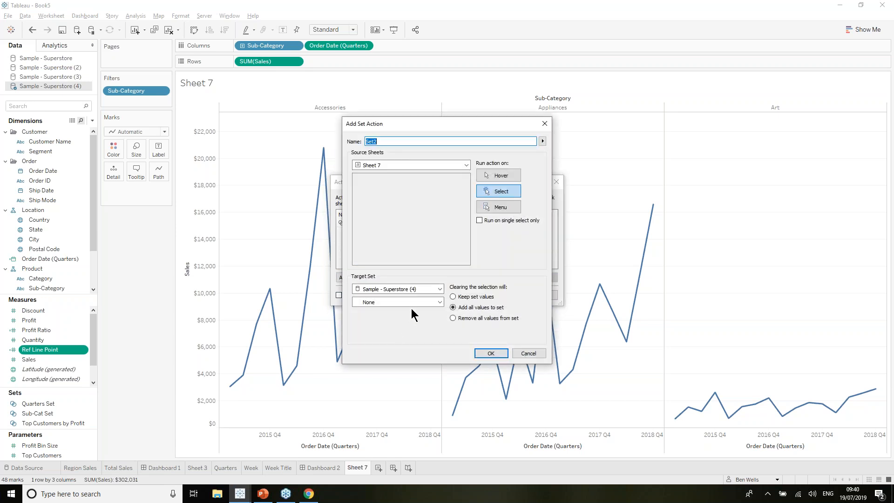
text(Sub-Cat Action)
click(382, 165)
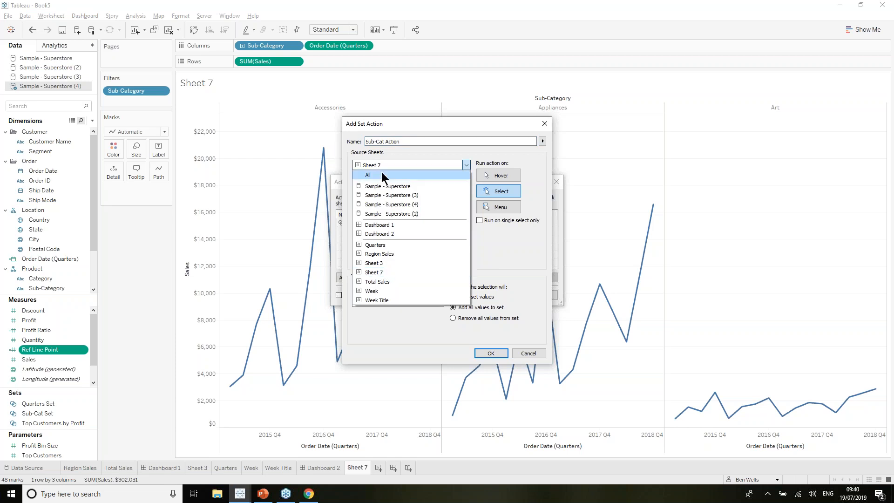
click(381, 161)
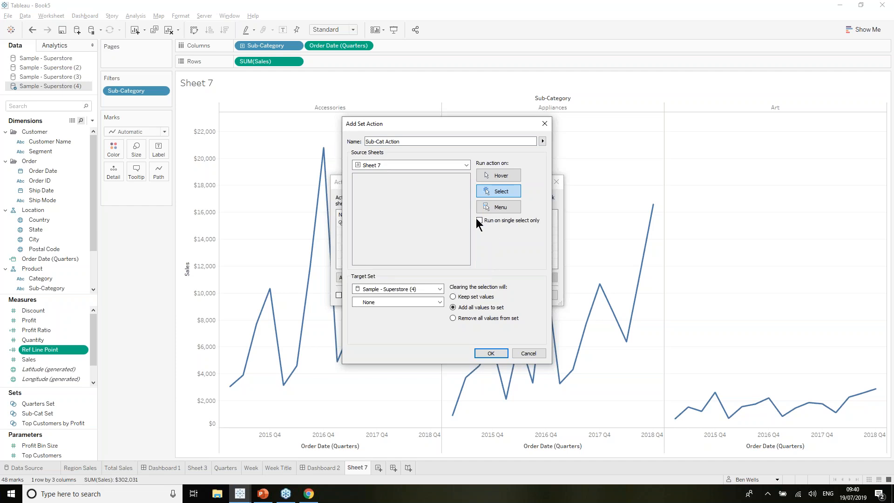
Step: Target Sub-Cat Set with Sub-Cat Action, running on single select only and keeping set values when the selection clears, and save the actions
click(452, 297)
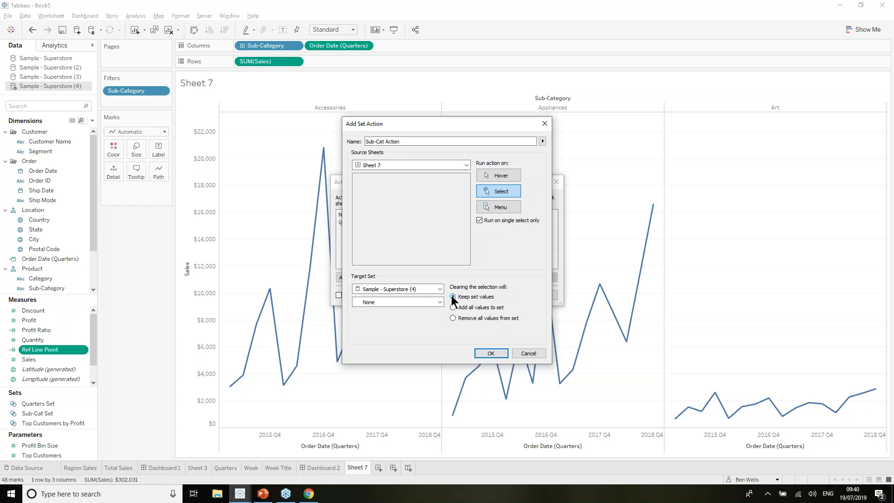
click(421, 302)
click(414, 323)
click(490, 353)
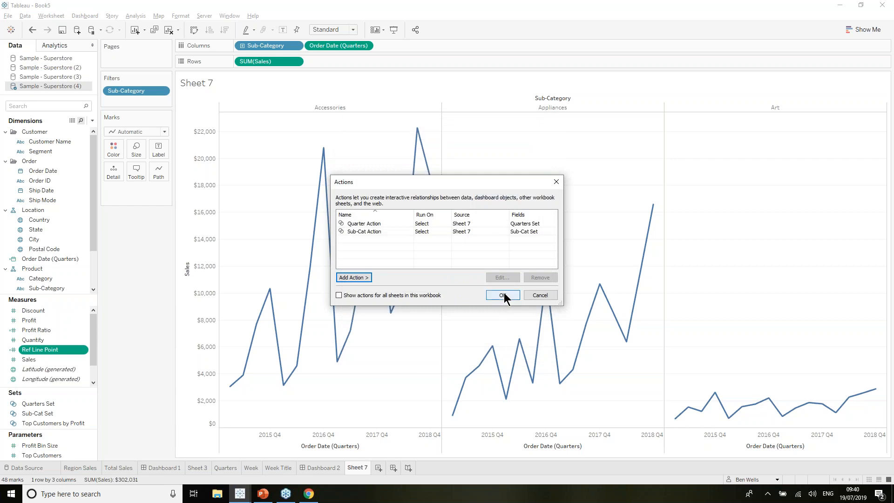
click(503, 295)
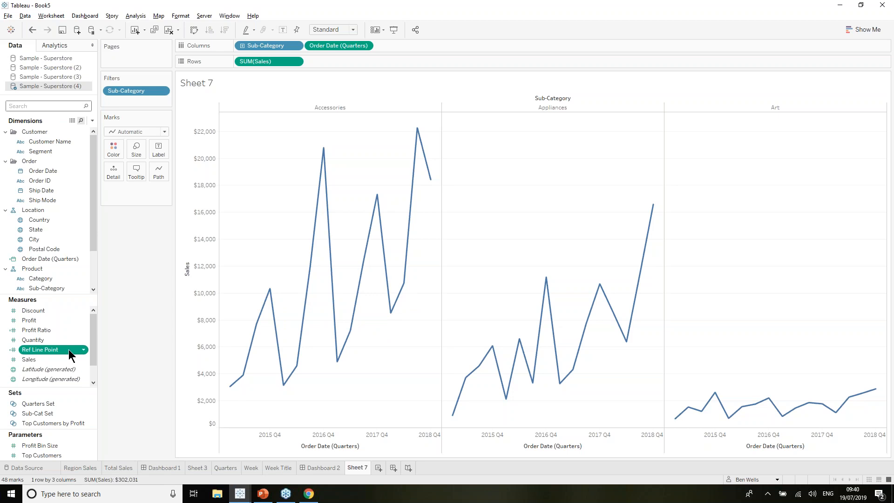
Step: Add Ref Line Point to the marks' detail and create a dashed per-cell reference line on the Sales axis from SUM(Ref Line Point)
drag(69, 350, 113, 172)
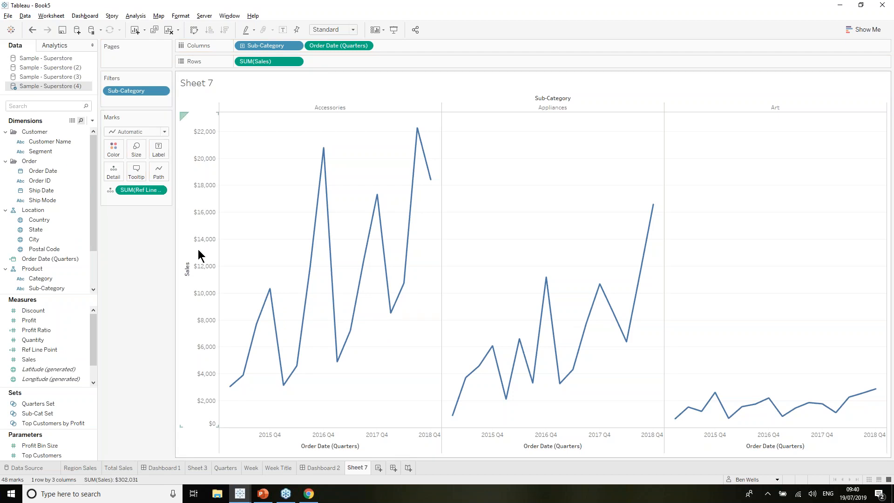
right_click(198, 253)
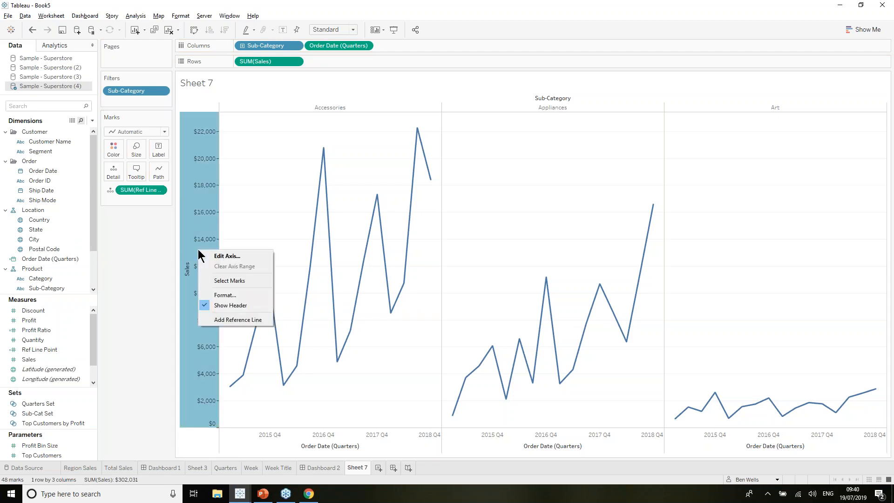
click(244, 320)
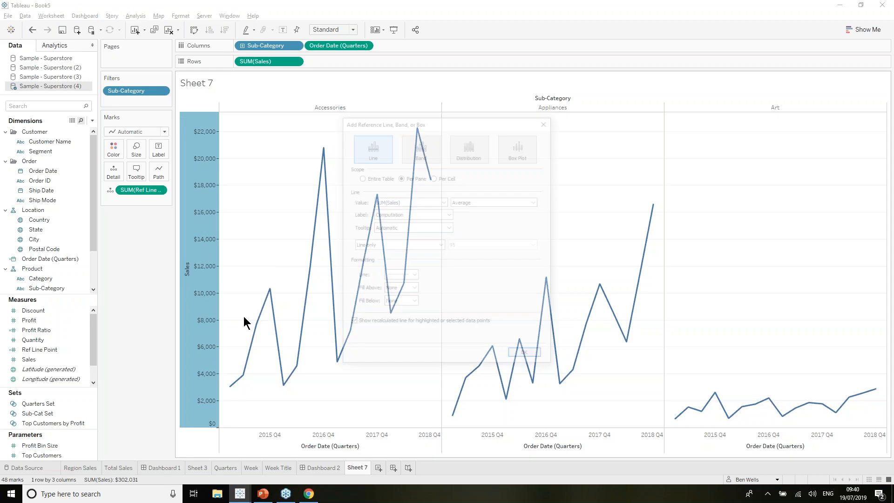
click(437, 176)
click(429, 200)
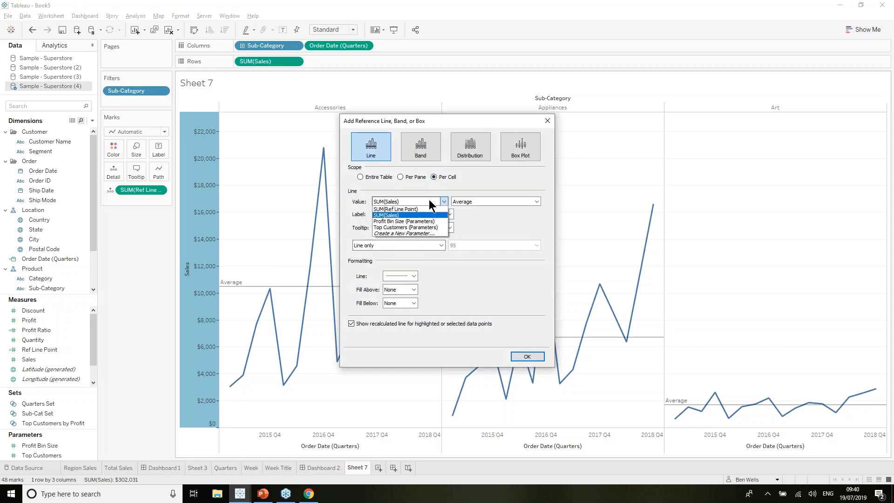
click(423, 209)
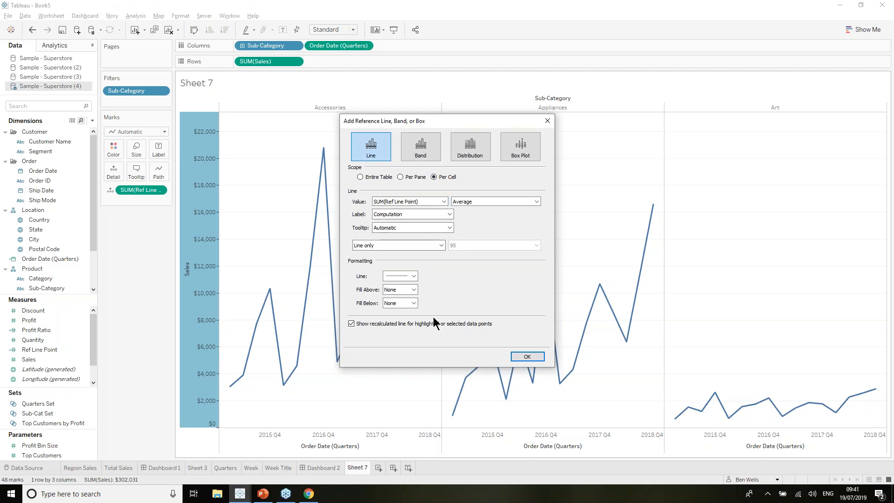
click(410, 276)
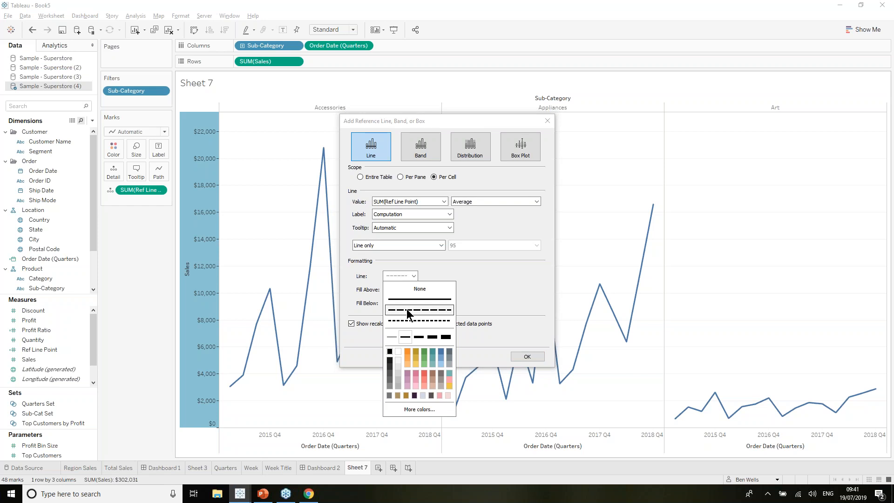
click(517, 354)
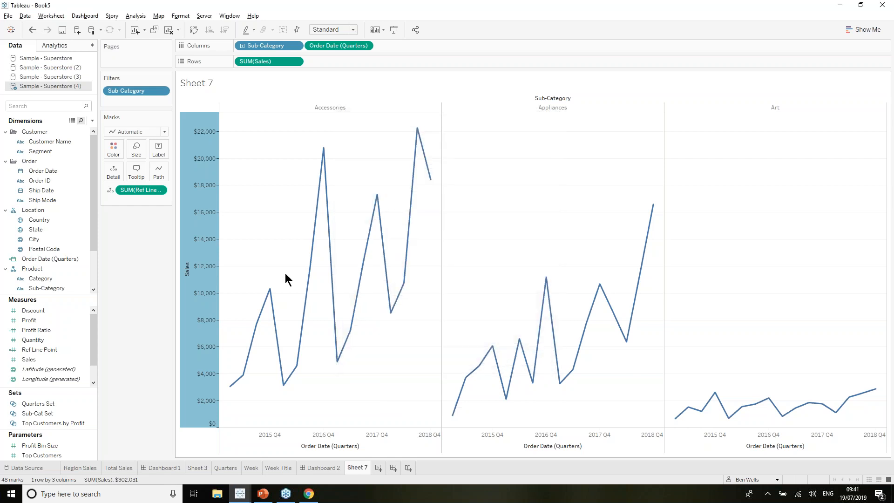
Step: Test the reference line by selecting the Accessories points for 2017 Q4 and 2018 Q1, clearing the selection after each
click(377, 195)
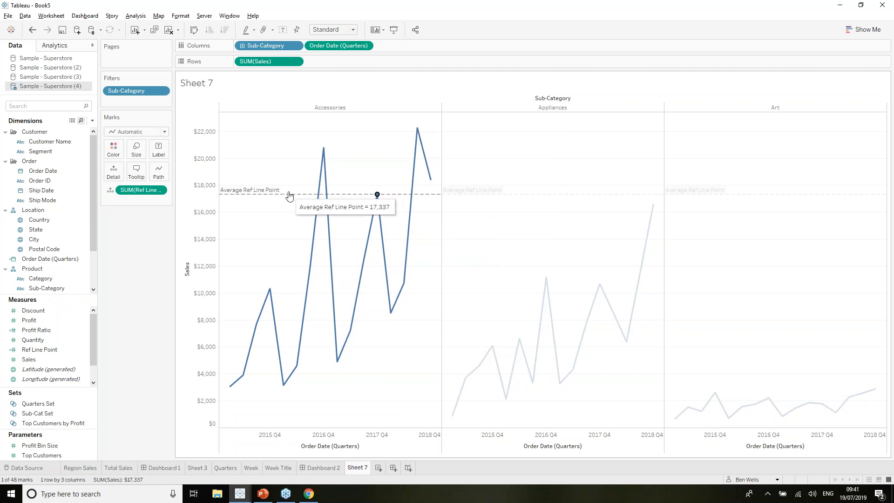
click(380, 175)
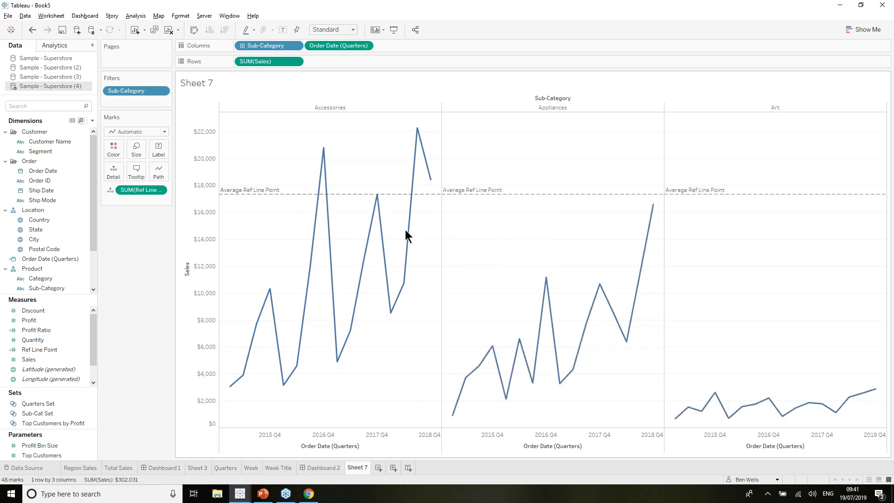
click(390, 312)
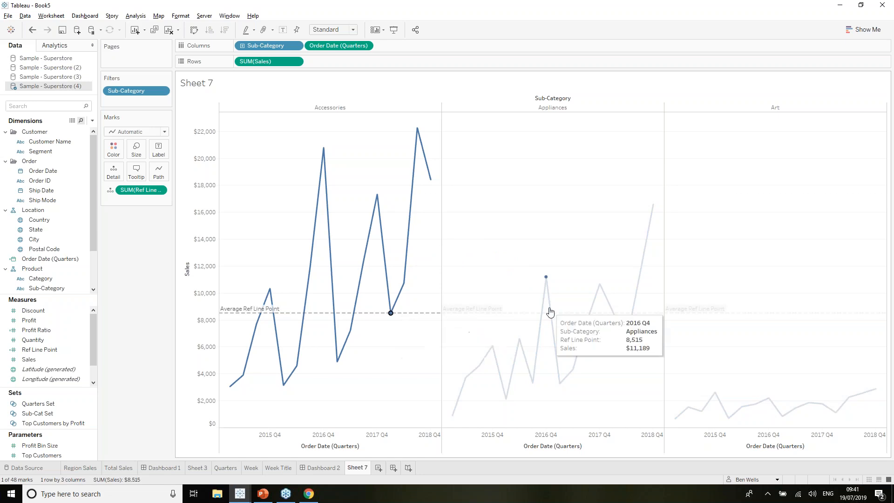
click(476, 253)
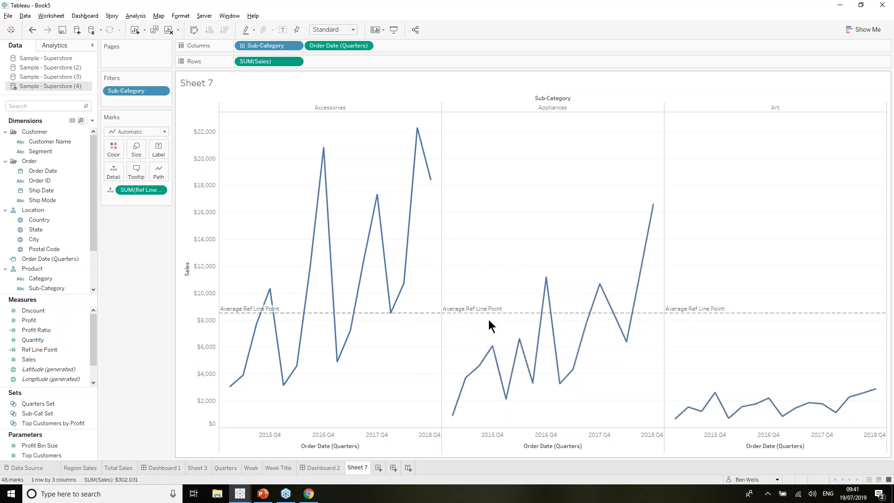
Step: Edit the reference line and set its label to None
click(472, 312)
click(517, 312)
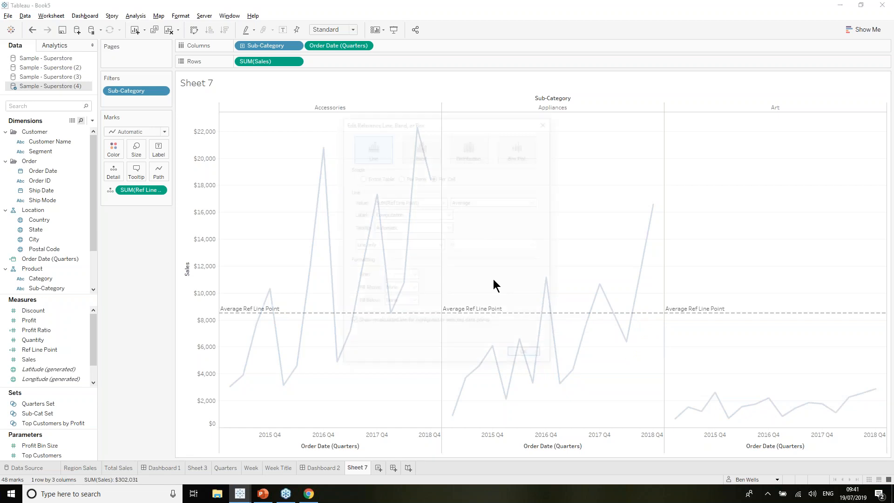
click(396, 215)
click(396, 222)
click(535, 357)
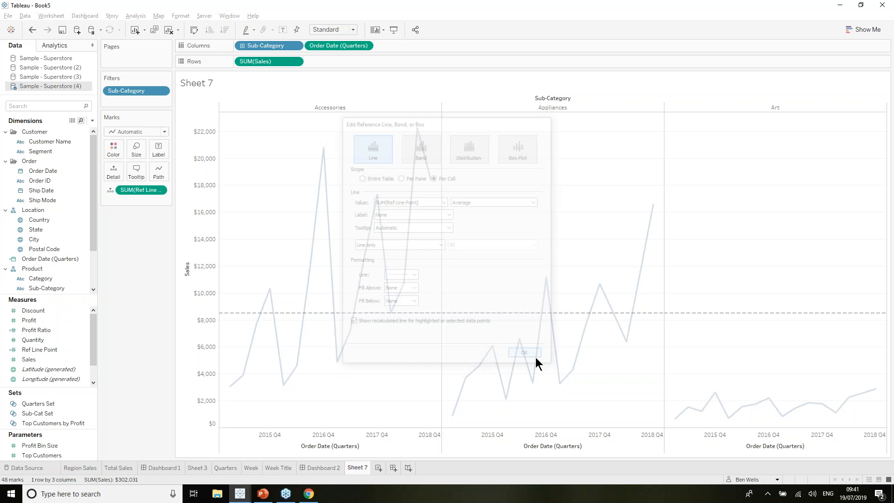
Step: Test the line on an Accessories point, compare it with the Timeline Ref sheet in the Set Action Webinar New workbook, and return to Book5
click(377, 194)
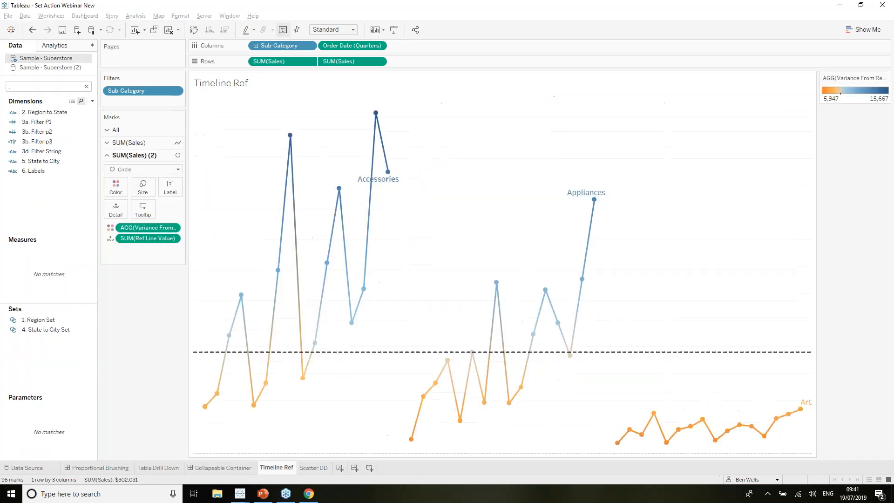
mouse_move(365, 295)
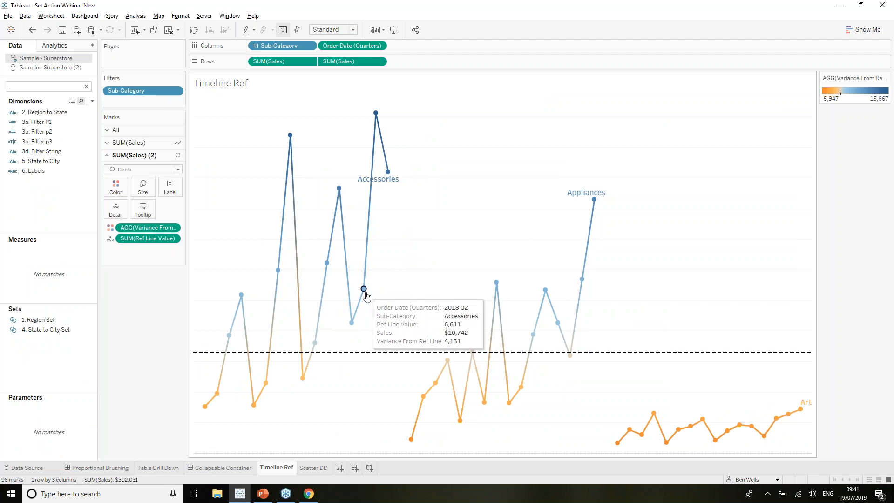
click(364, 290)
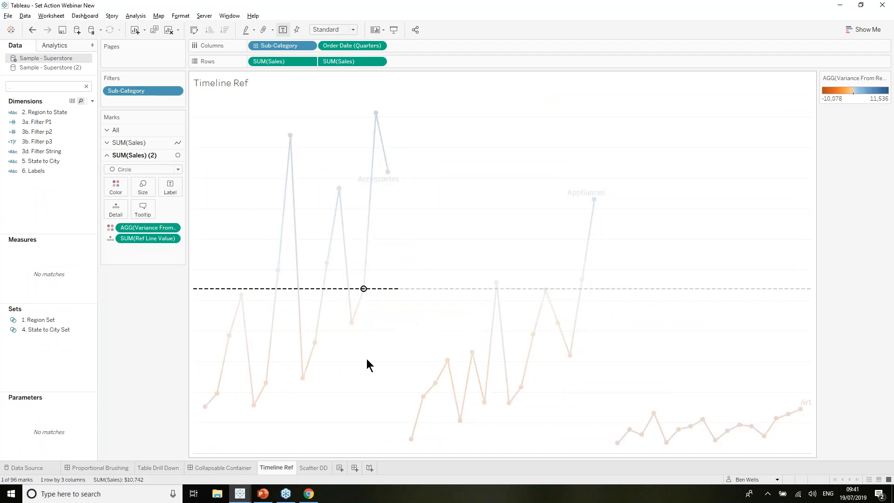
click(417, 320)
key(alt+Tab)
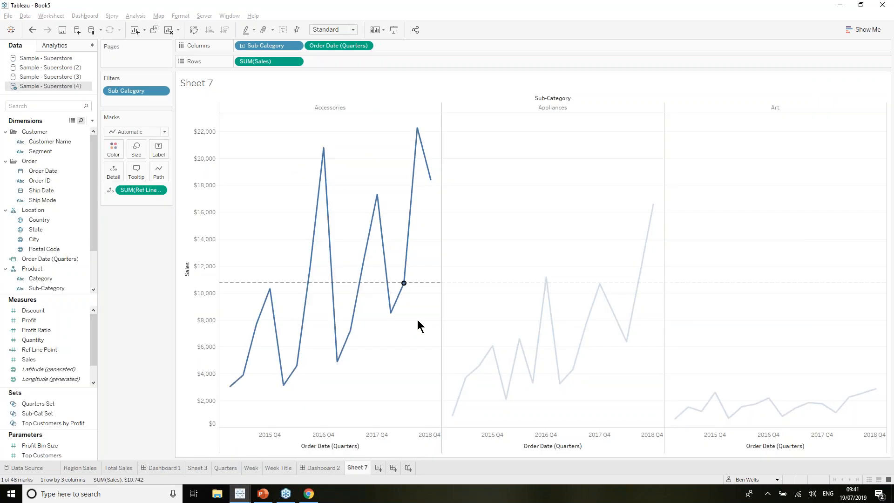
Step: Create a calculated field named Variance Colour and start its formula with SUM([Sales]) - SUM(
click(93, 120)
click(88, 130)
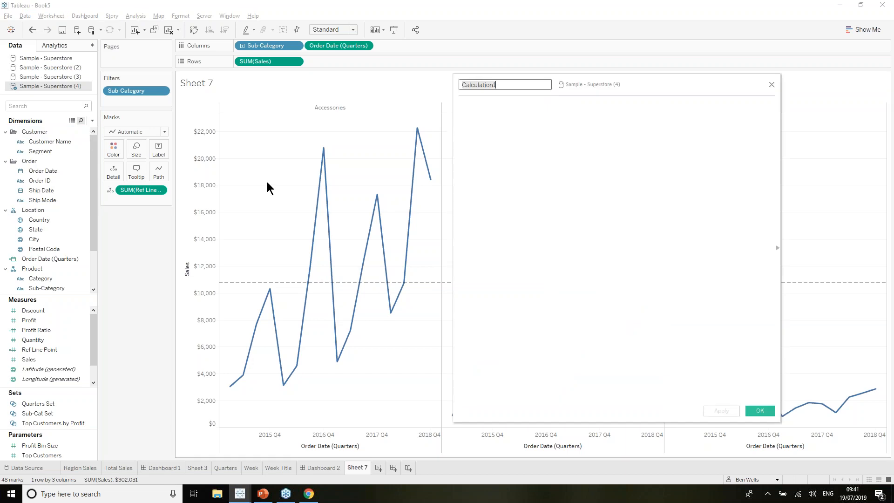
text(Varia)
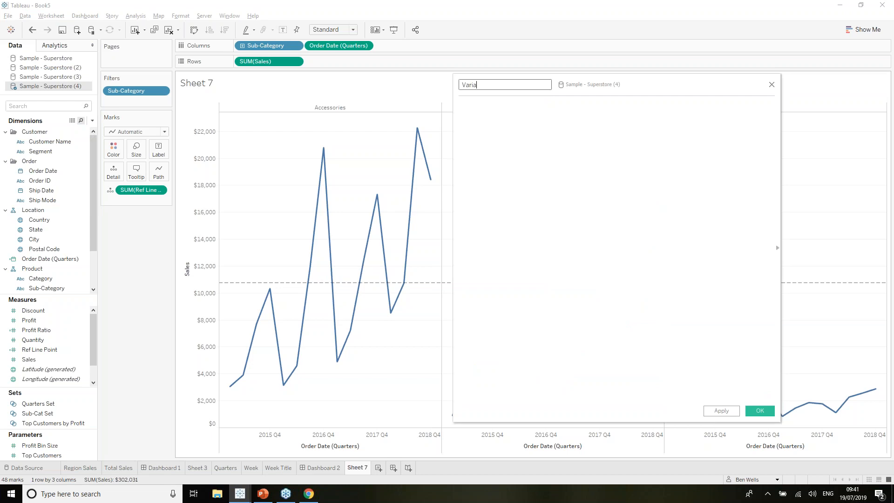
text(nce Colour)
key(Tab)
text(SUM()
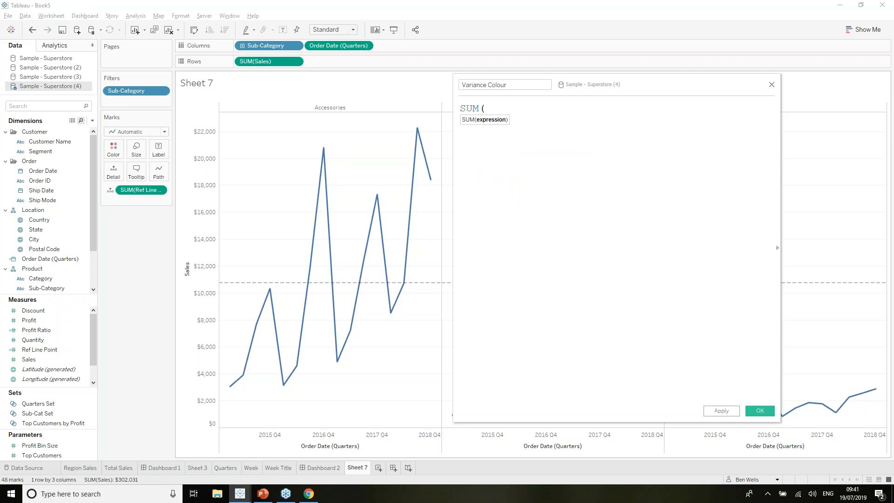
text([Sales]) - SUM()
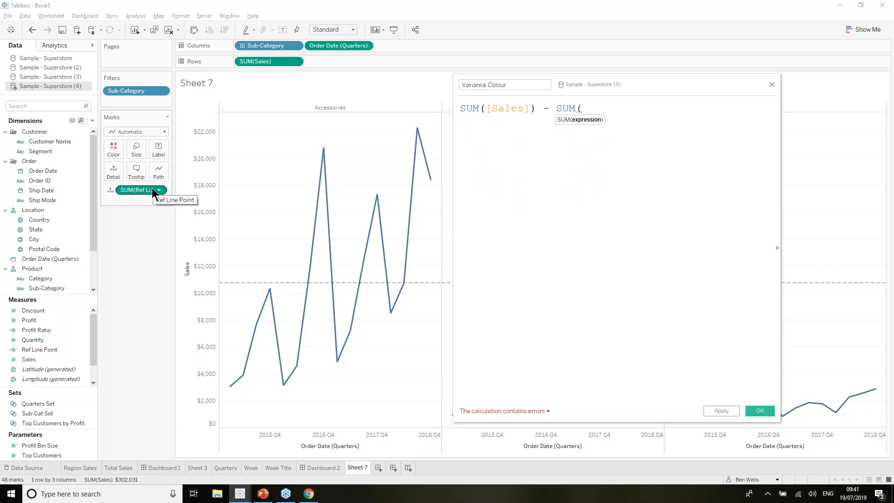
Step: Complete the formula as SUM([Sales]) - SUM([Ref Line Point]) and save the Variance Colour calculation
drag(154, 192, 639, 120)
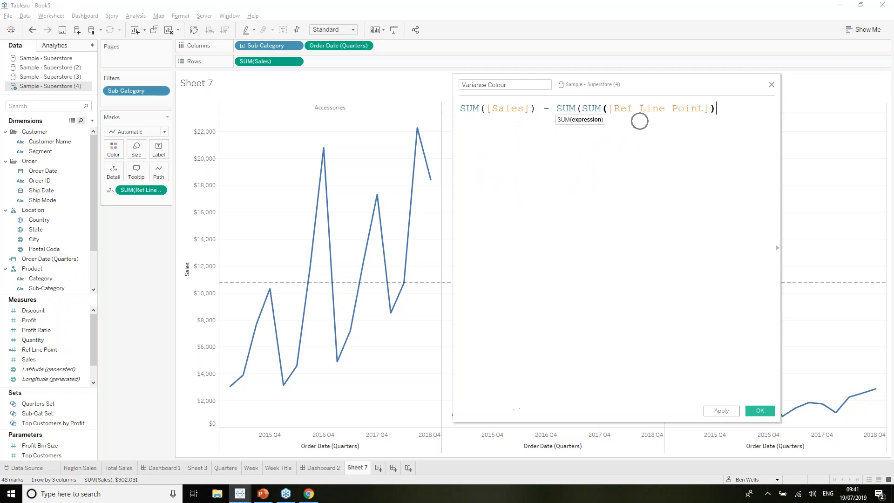
click(602, 110)
key(BackSpace)
key(BackSpace)
key(BackSpace)
click(586, 108)
key(BackSpace)
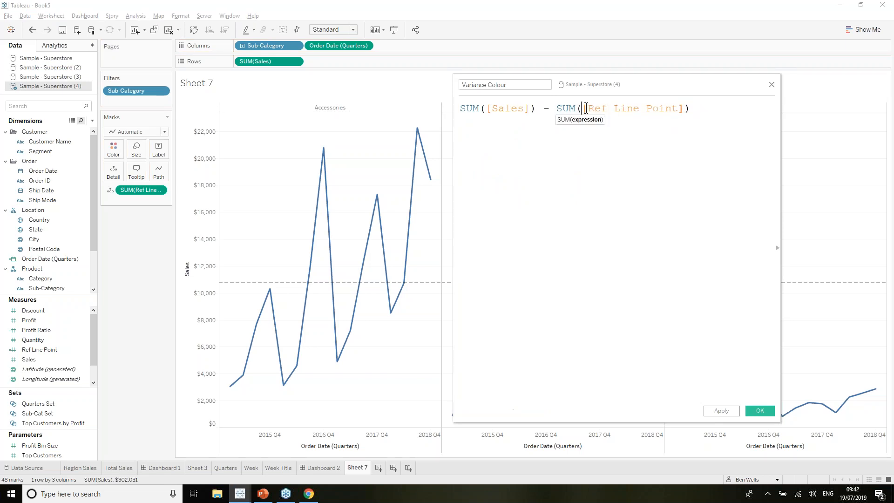
click(710, 108)
text())
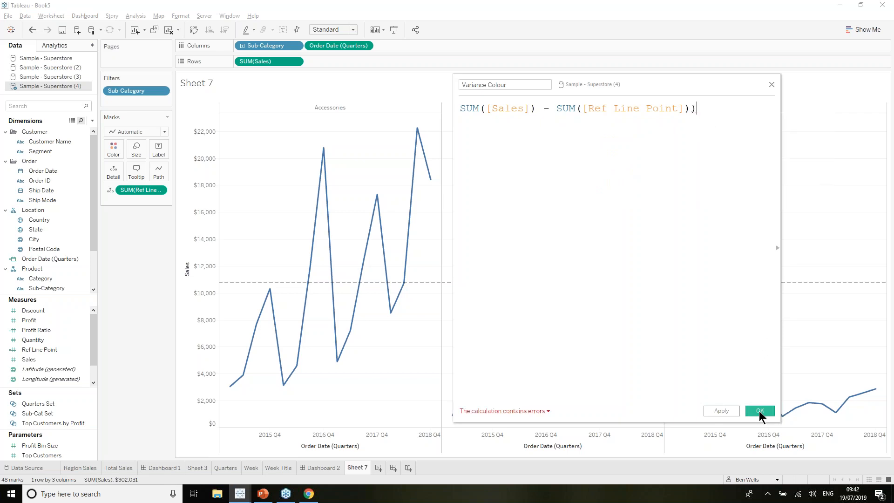
key(BackSpace)
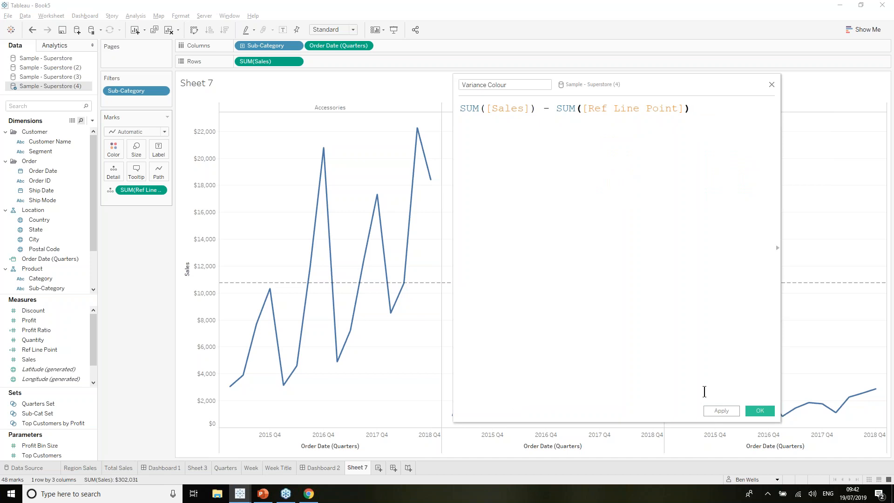
click(759, 411)
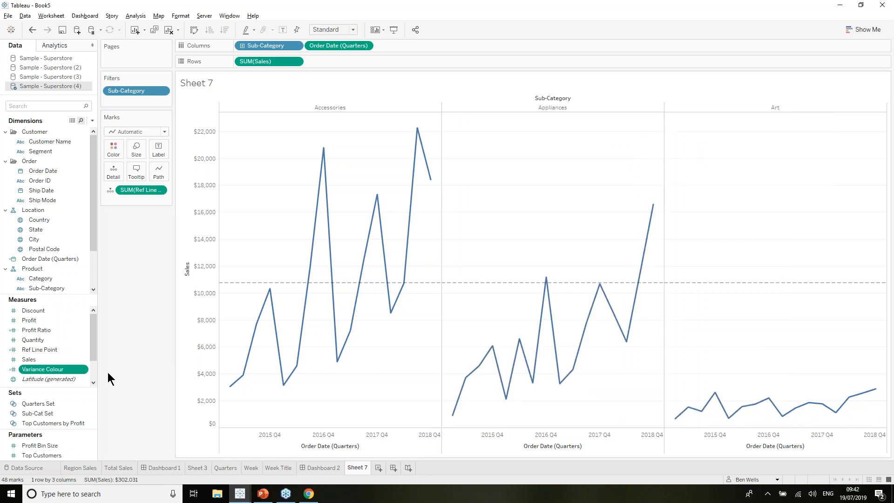
Step: Color the sales lines by Variance Colour and test the coloring by selecting the Accessories point for 2017 Q4
drag(65, 371, 113, 149)
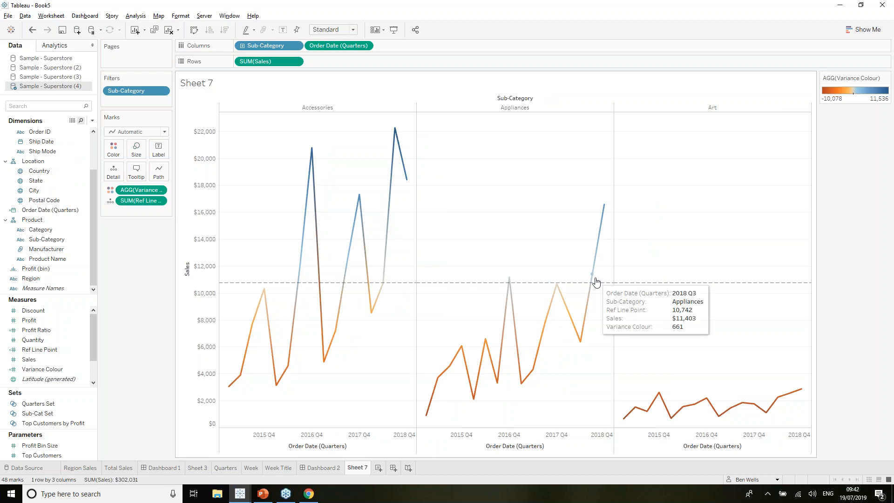
click(363, 243)
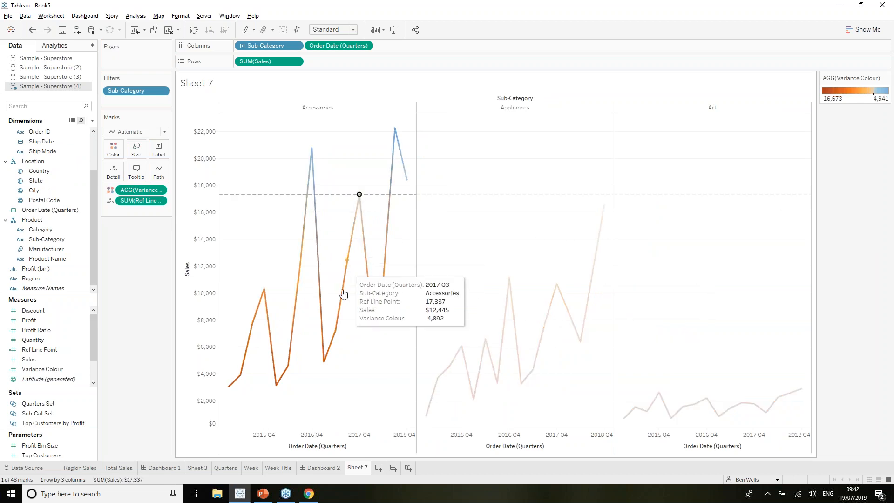
Step: Compare the chart with the Timeline Ref sheet in Set Action Webinar New, and show markers on every point of the Book5 sales lines
click(349, 272)
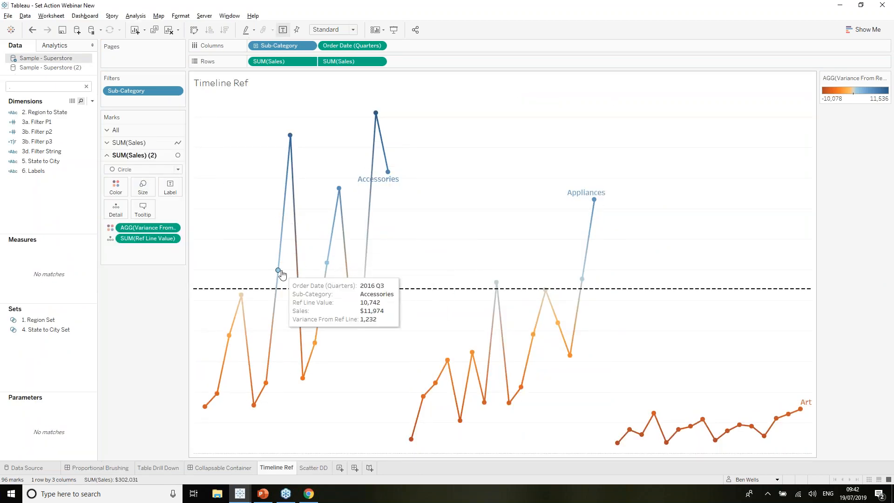
click(328, 264)
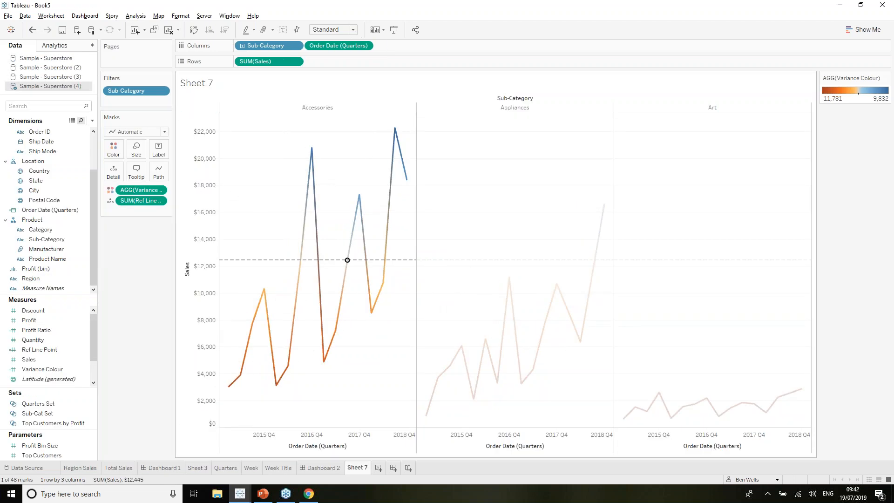
click(164, 174)
click(163, 174)
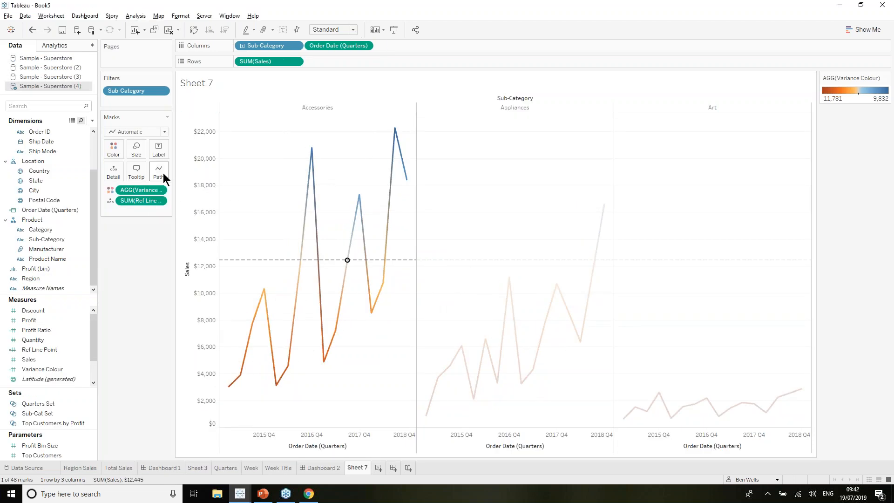
click(118, 153)
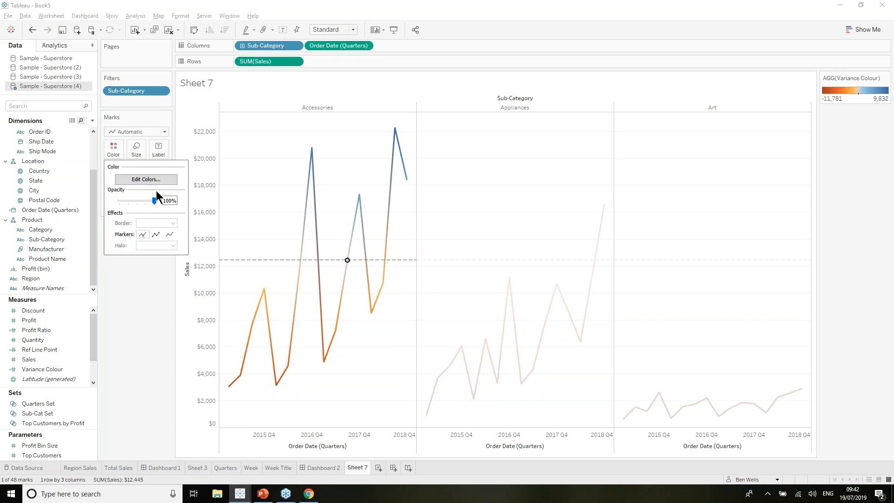
click(156, 234)
click(449, 264)
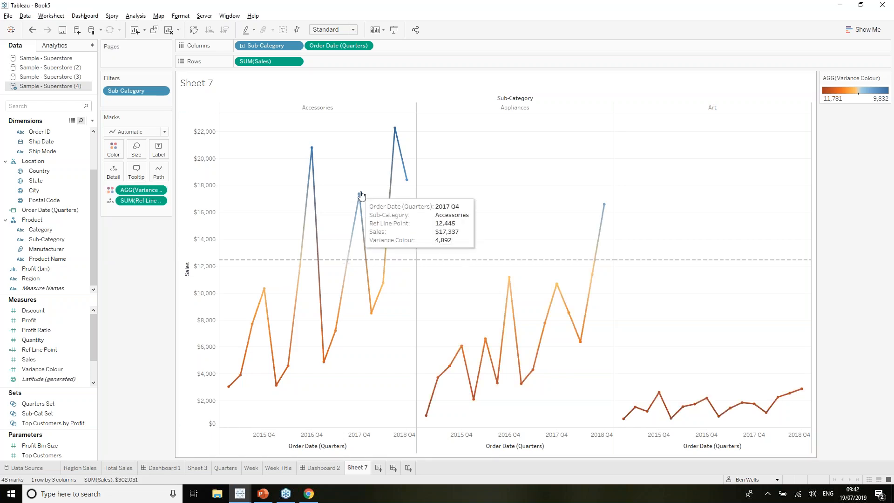
Step: Test the reference line and variance coloring by selecting the Appliances points for 2017 Q3 and 2016 Q4
click(546, 323)
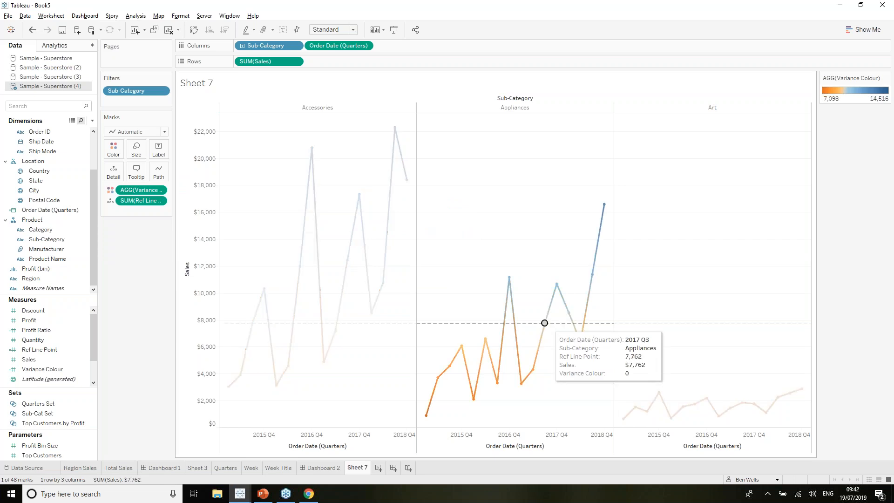
click(546, 324)
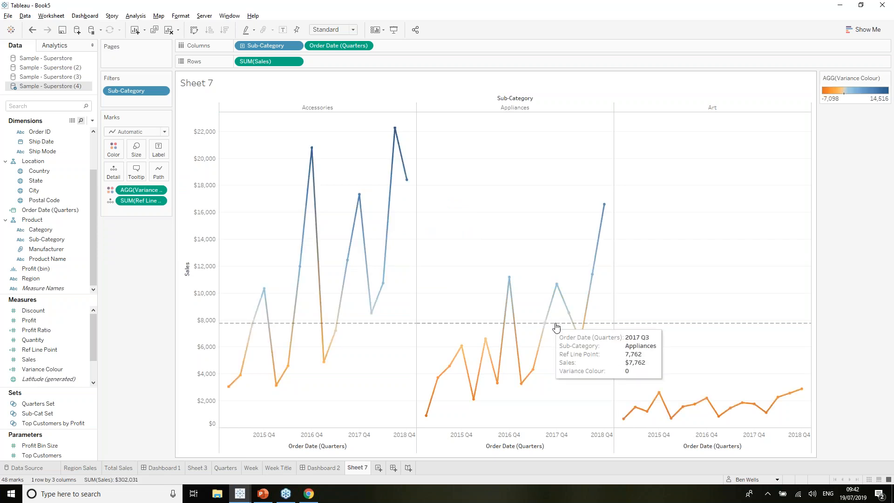
click(706, 399)
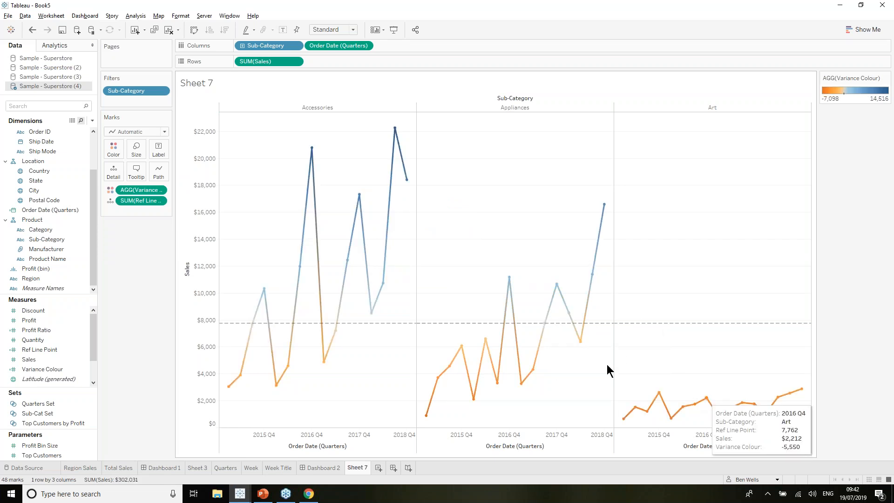
click(510, 281)
click(459, 293)
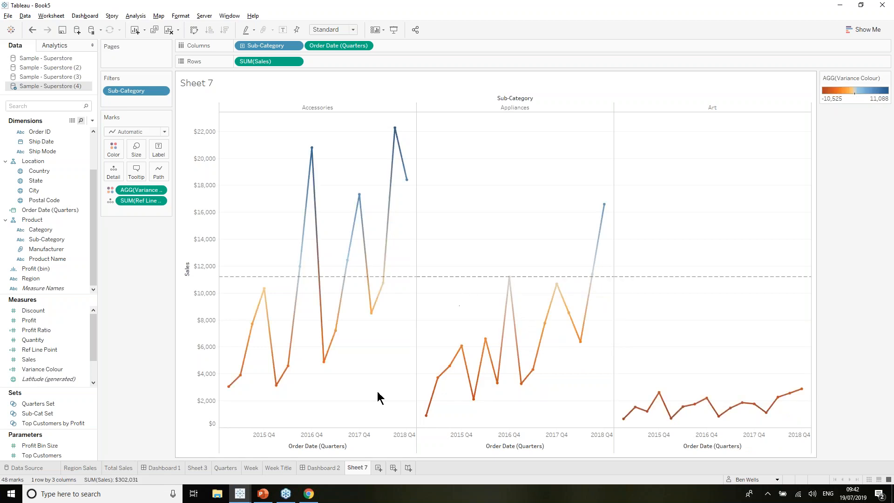
Step: Switch to the Scatter DD sheet in Set Action Webinar New and drill from South through Kentucky to its cities and back to regions
mouse_move(339, 467)
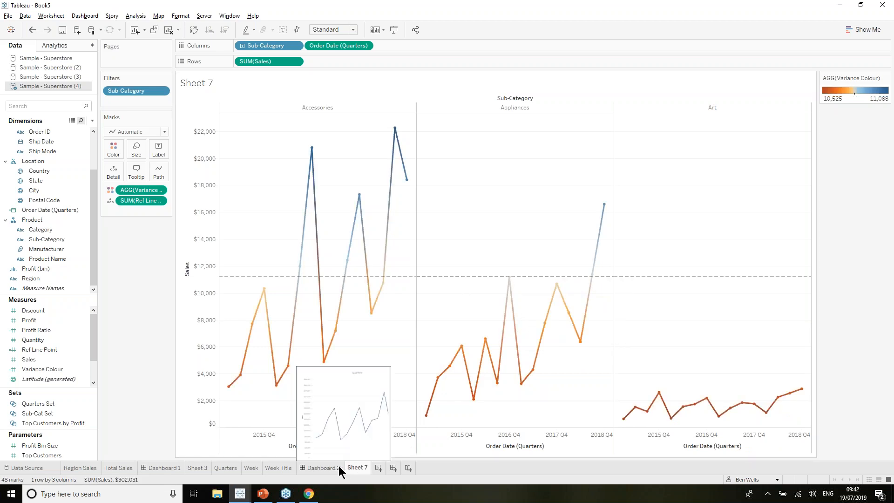
key(alt+Tab)
click(300, 468)
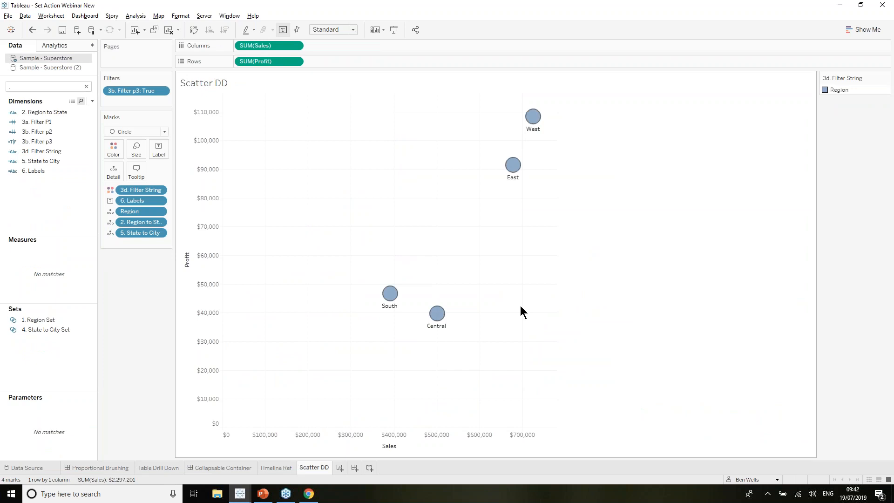
click(390, 294)
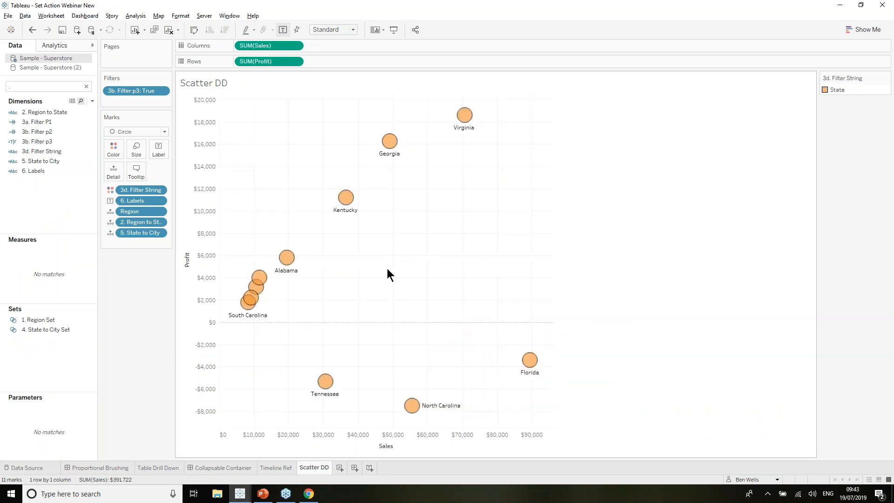
click(346, 201)
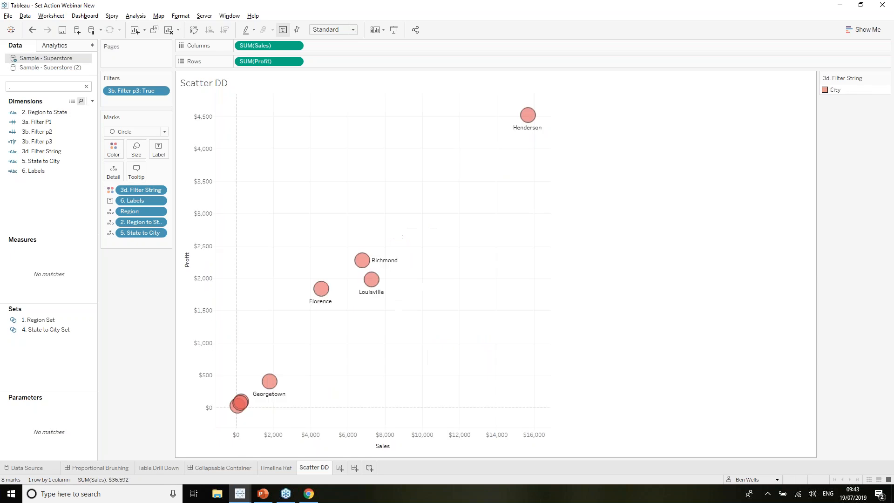
click(360, 258)
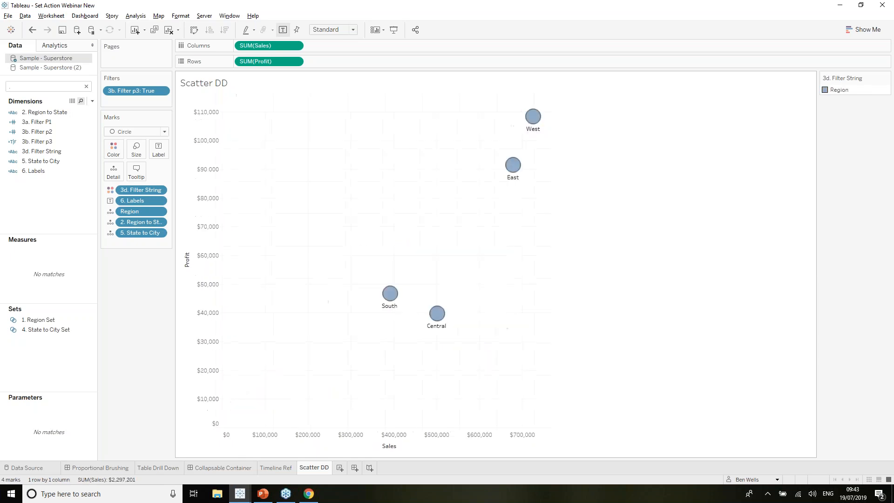
Step: Drill the scatter plot from South through Tennessee to its cities and return to the region level
click(390, 295)
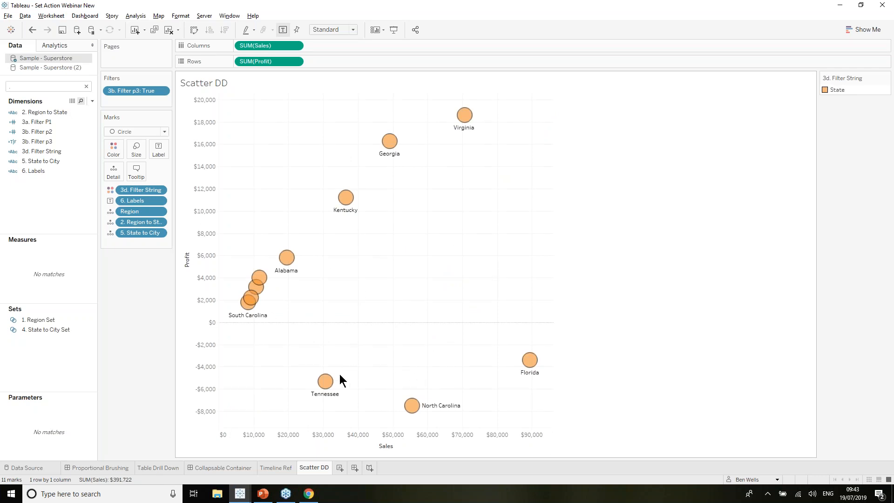
mouse_move(328, 384)
click(331, 386)
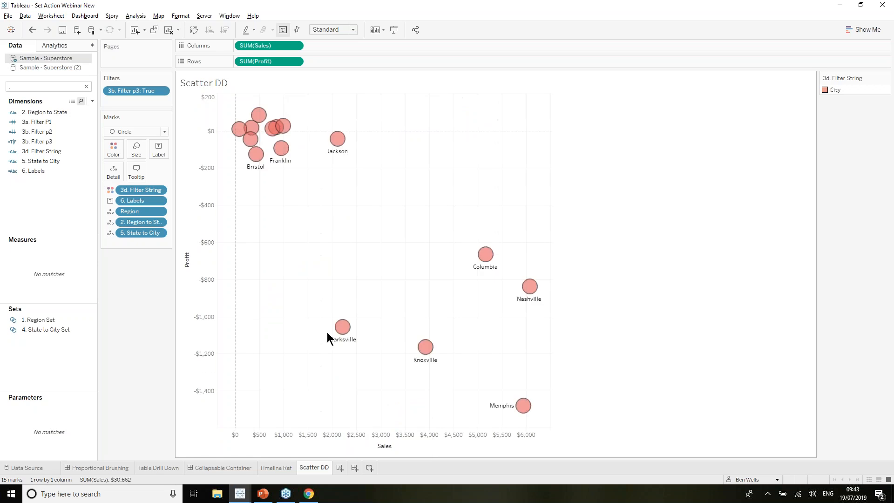
click(340, 329)
click(340, 329)
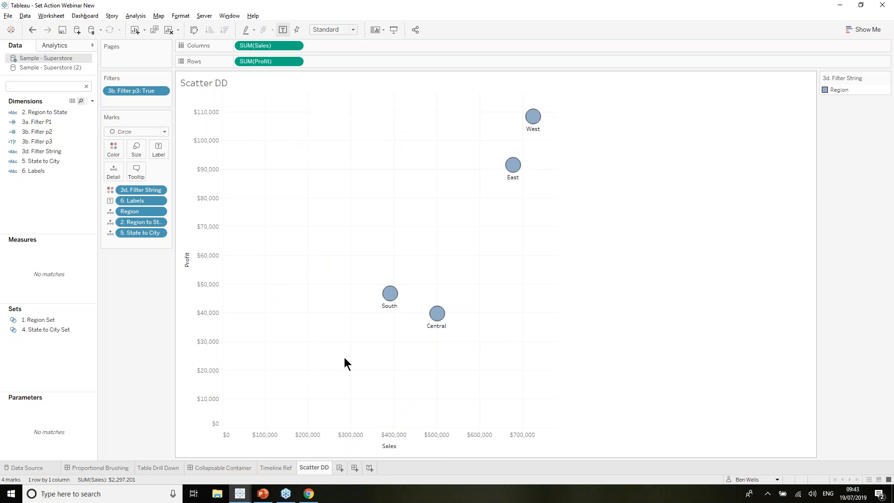
Step: Return to Book5, add a new worksheet and connect it to another copy of the Sample - Superstore data source
key(alt+Tab)
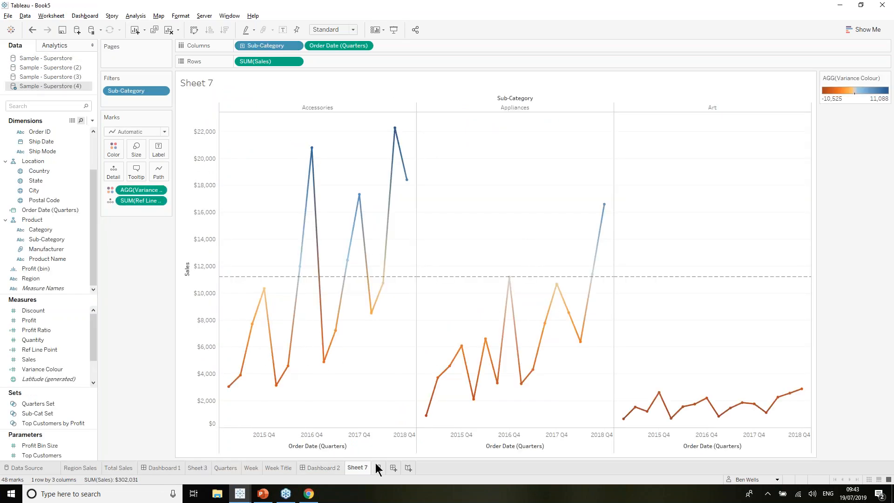
click(377, 468)
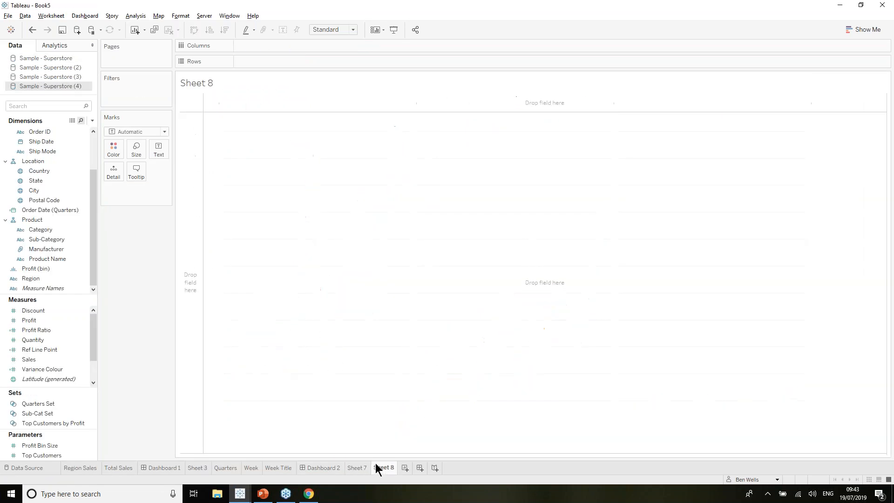
click(23, 16)
click(36, 26)
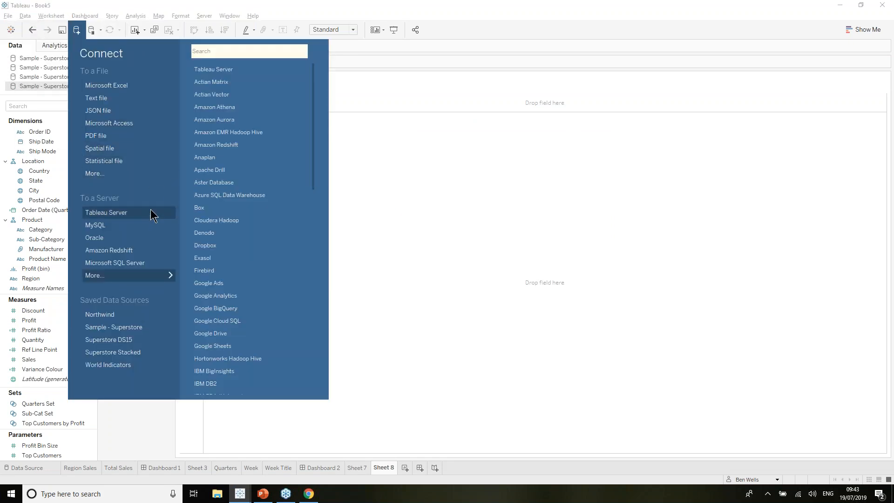
click(148, 327)
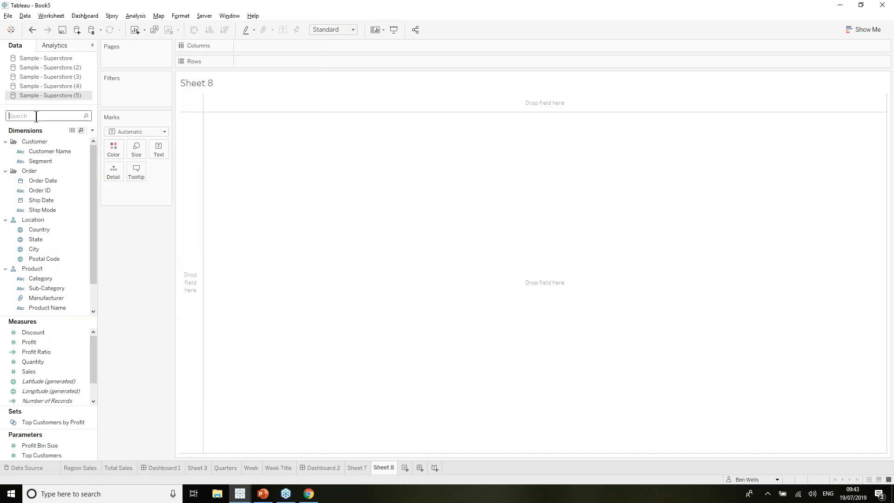
Step: Plot Sales on columns against Profit on rows in Sheet 8
text(sales)
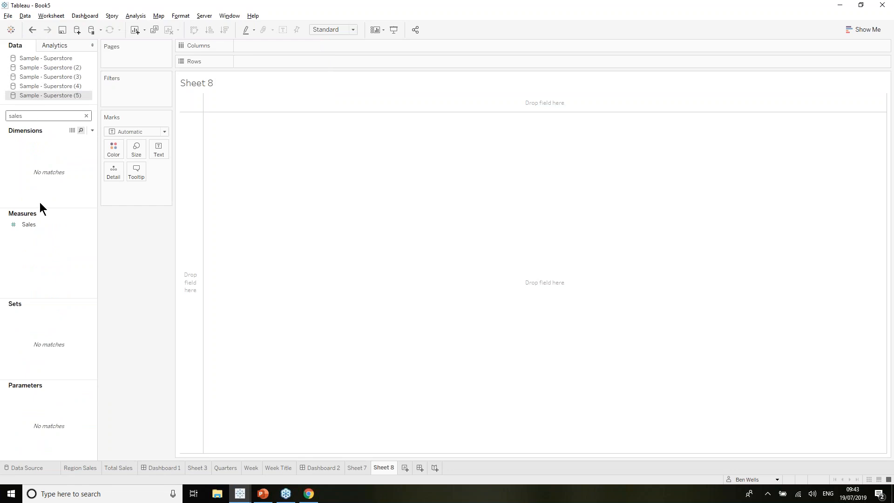
drag(40, 224, 276, 46)
click(75, 116)
text(prof)
click(43, 223)
drag(43, 224, 275, 62)
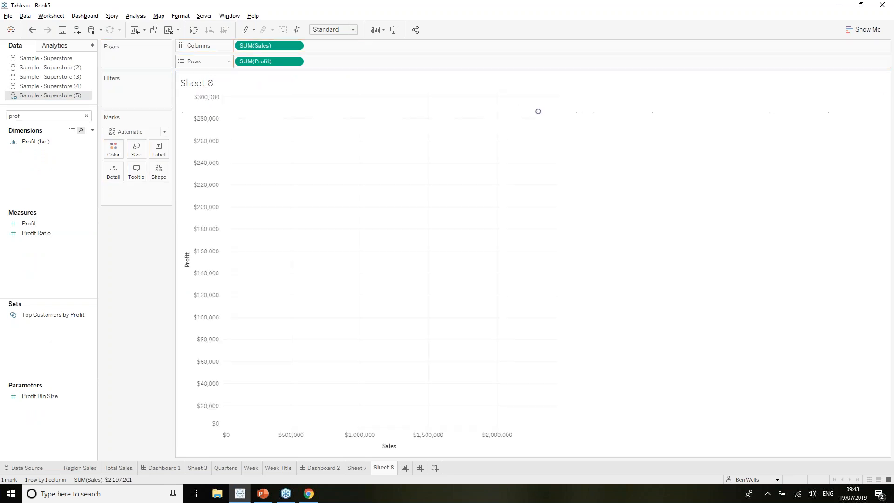
Step: Color the scatter marks by Region
double_click(52, 116)
text(regi)
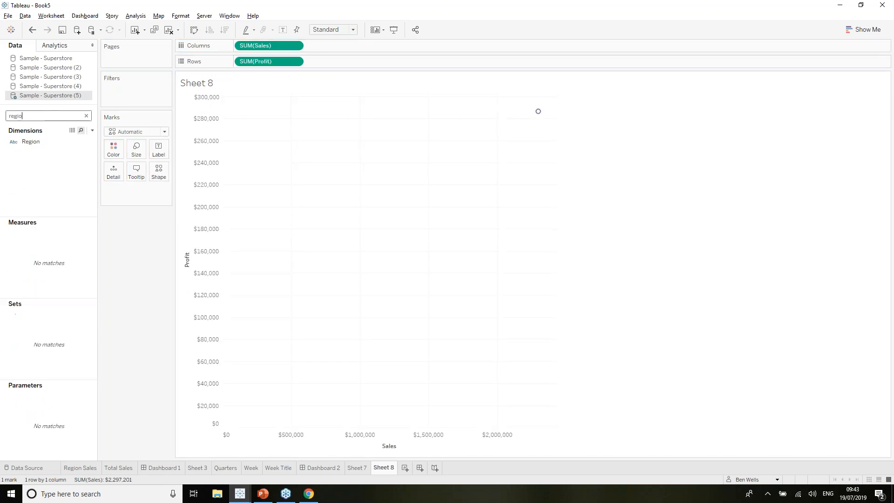
text(on)
drag(47, 143, 117, 155)
Step: Change the scatter marks to circles, enlarge them and reduce their opacity
click(154, 132)
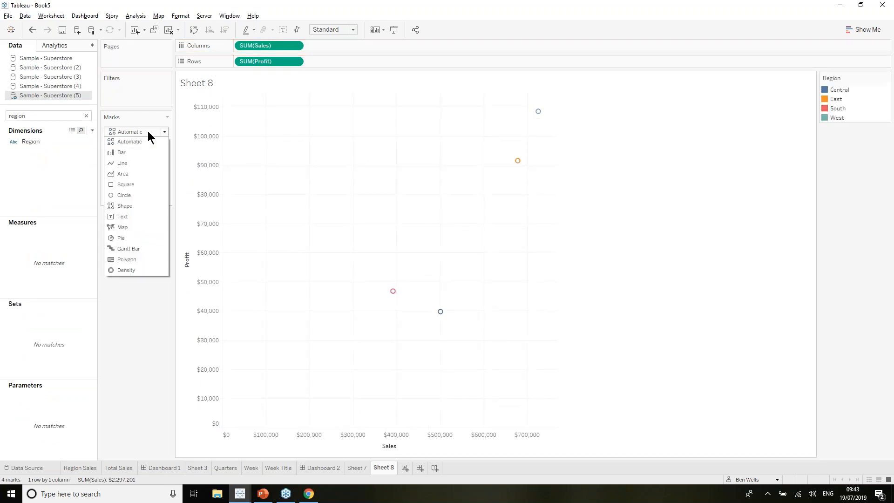
click(141, 195)
click(136, 150)
drag(168, 174, 193, 173)
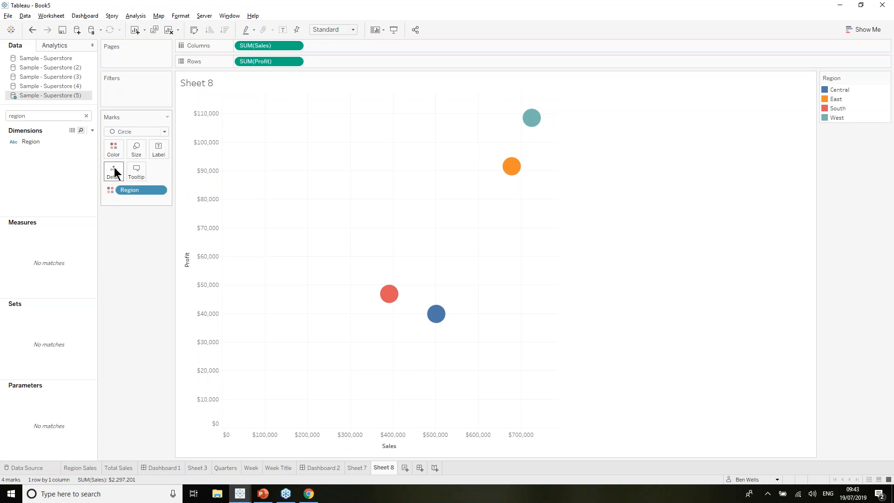
click(113, 150)
click(138, 200)
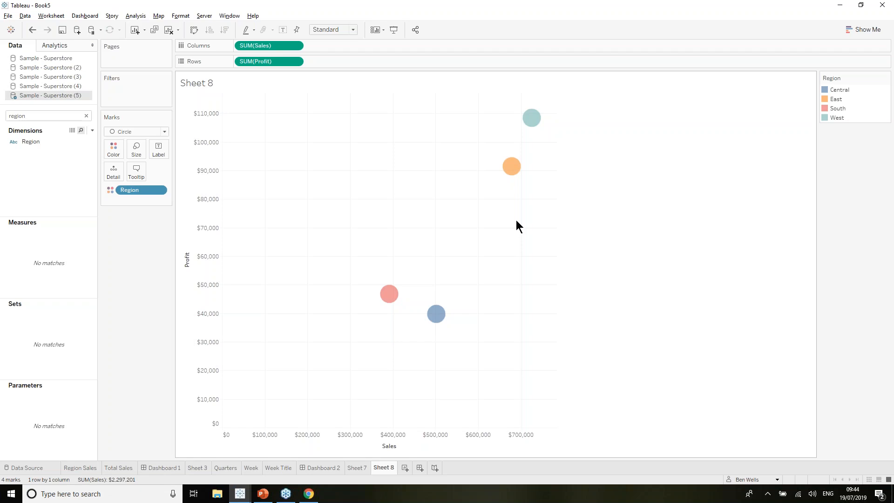
Step: Find the Region dimension in the new data source and start creating a set from it
click(28, 115)
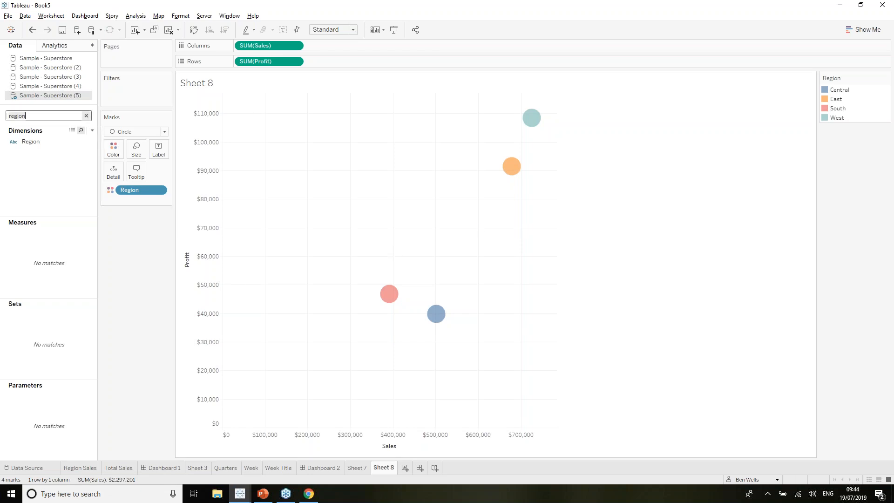
click(86, 115)
click(92, 131)
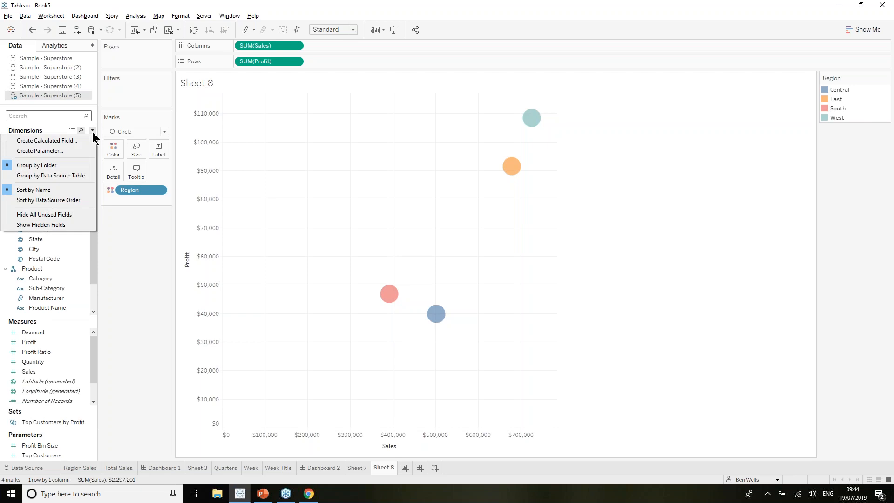
click(92, 131)
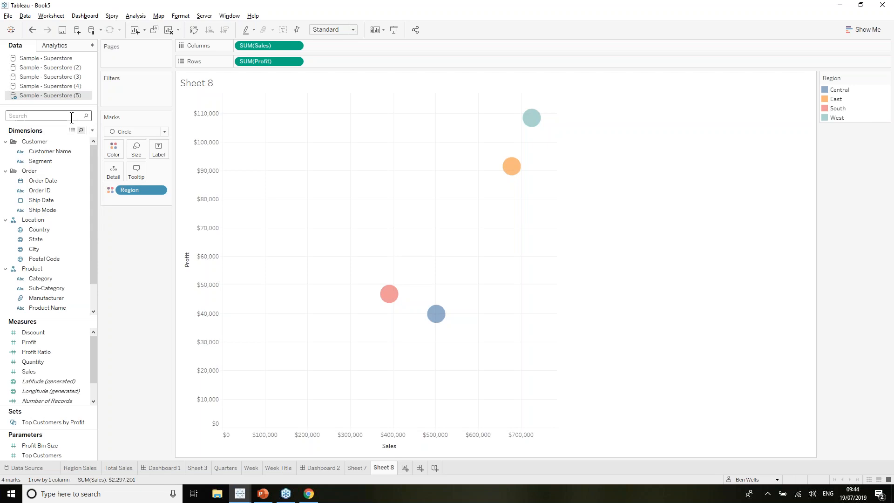
text(region)
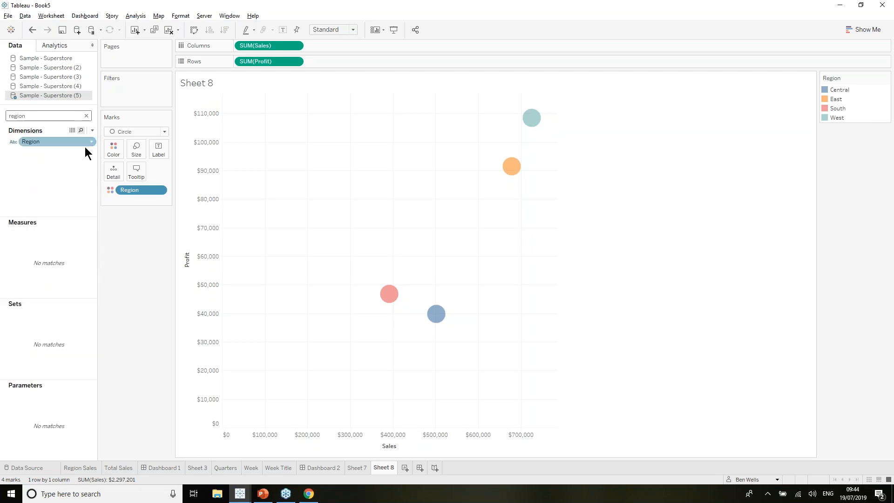
click(91, 141)
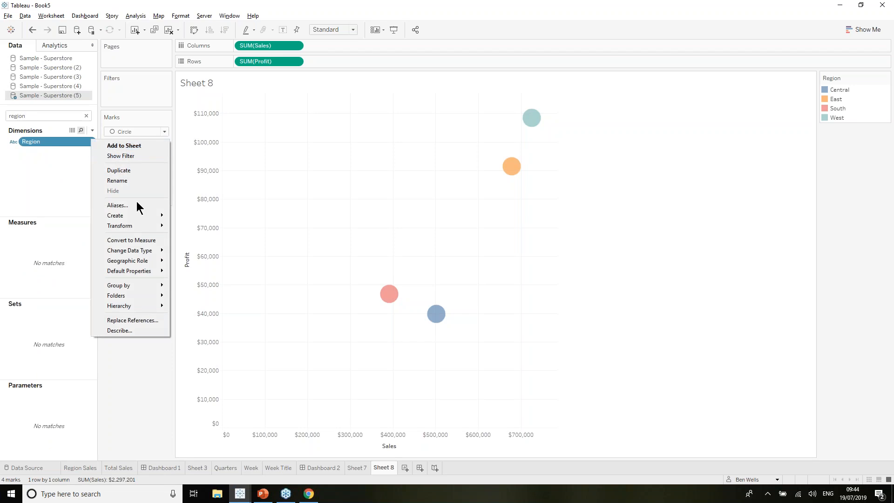
mouse_move(137, 215)
click(189, 237)
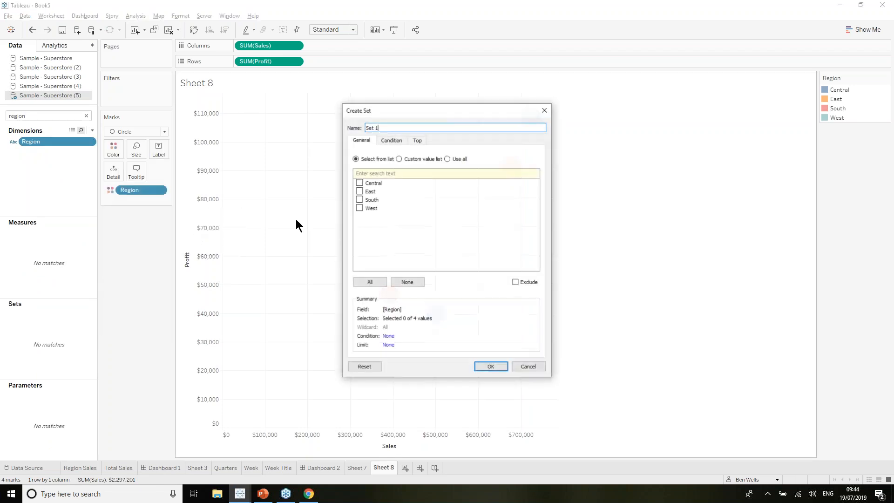
Step: Name the new Region set "1. Region Set", include only East as a member, and create it
click(390, 130)
key(BackSpace)
key(BackSpace)
key(BackSpace)
key(BackSpace)
key(BackSpace)
text(1)
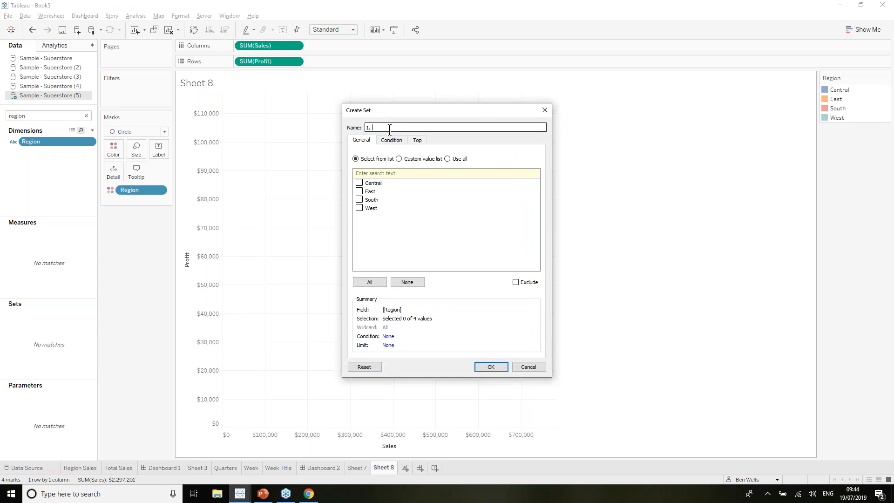
text(. Region Set)
click(360, 191)
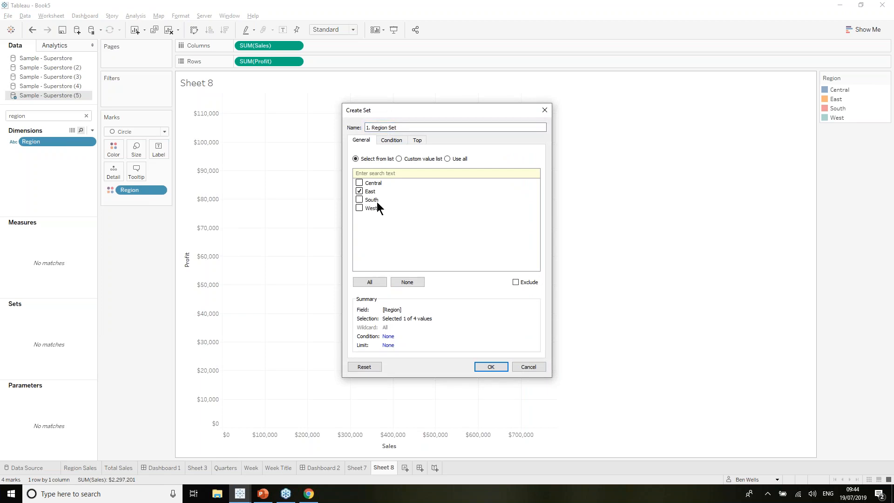
click(488, 367)
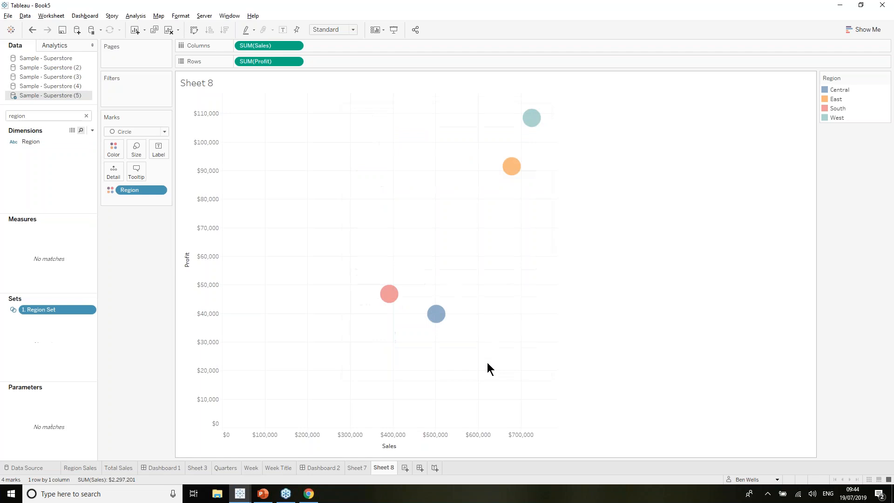
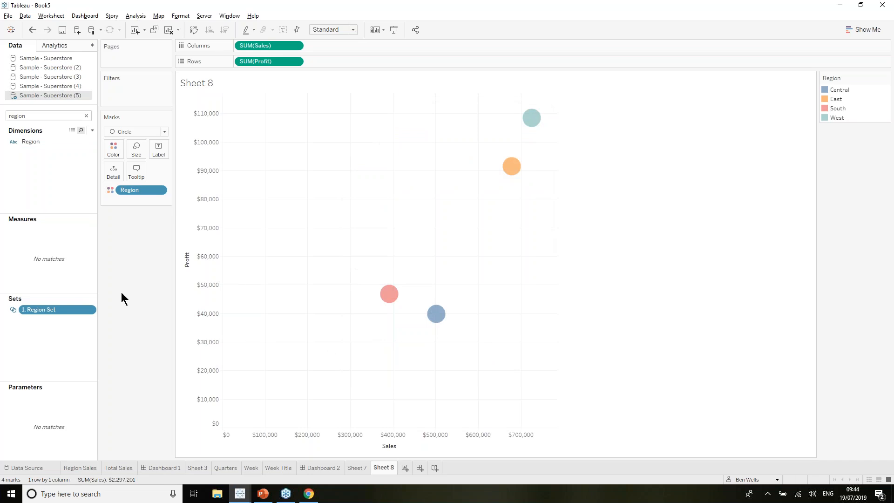
Step: Start a new calculated field named "2. Region to State"
click(92, 130)
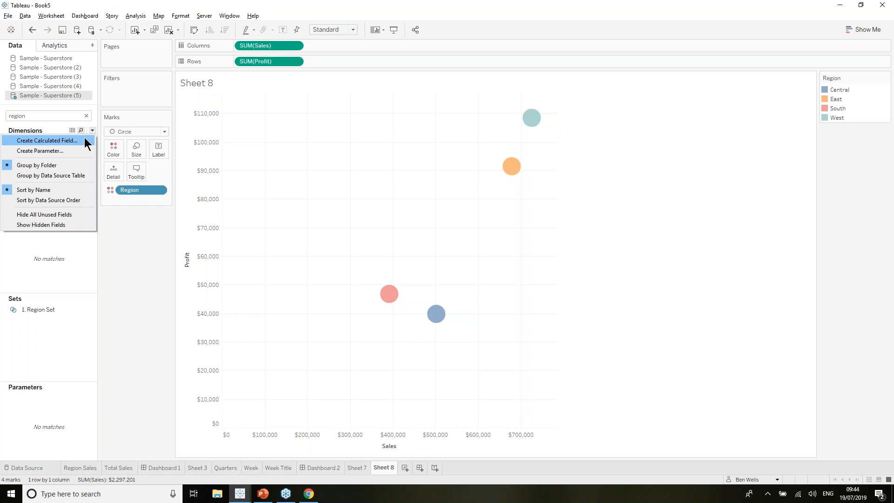
click(87, 141)
text(2. Region to)
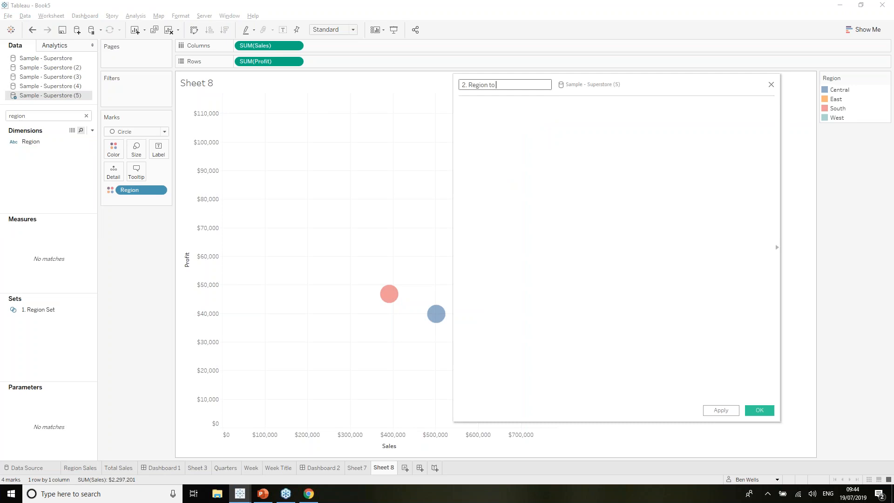
text( State)
Step: Define the field as IF [1. Region Set] = TRUE THEN [State] END, save it, and add it to the marks' detail
click(470, 127)
text(IF)
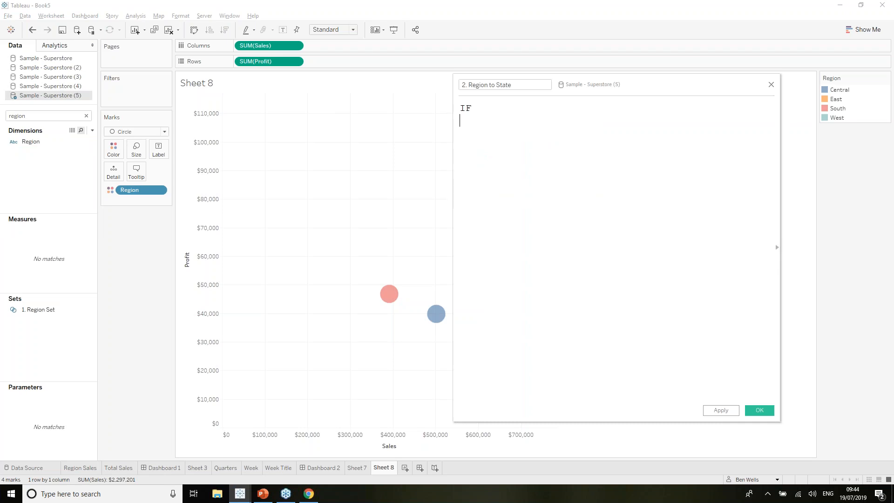
key(Return)
text(set)
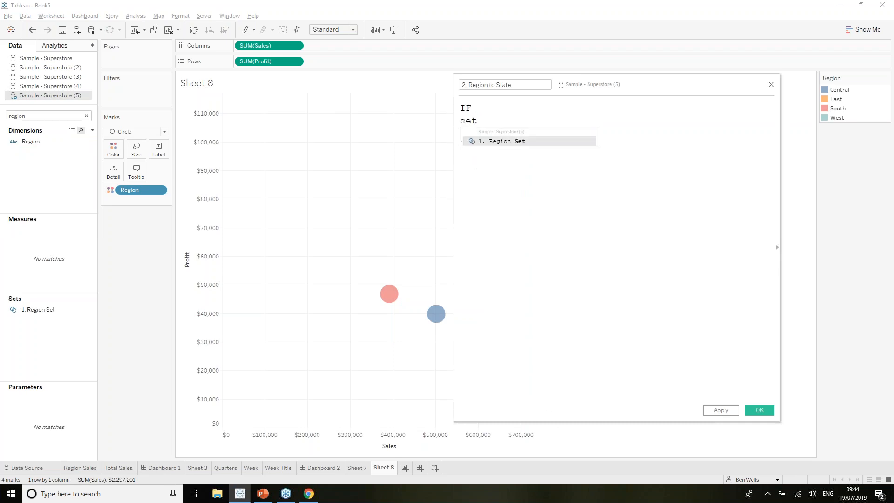
click(477, 141)
text(= TRUE)
key(Return)
text(THEN)
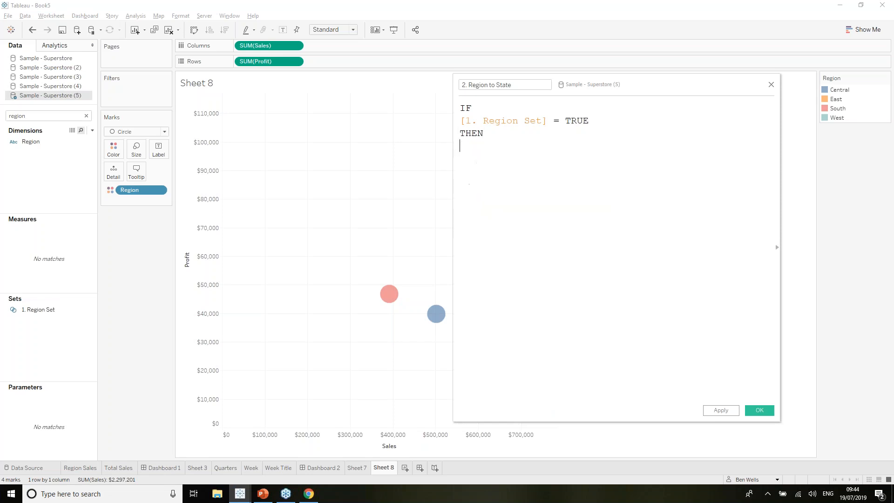
key(Return)
text(state)
key(Return)
key(Return)
text(END)
click(525, 159)
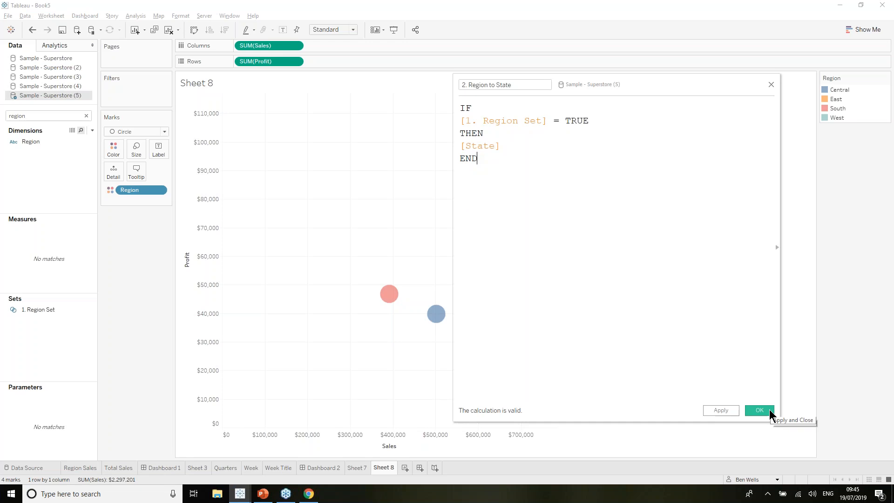
click(760, 411)
drag(71, 141, 113, 171)
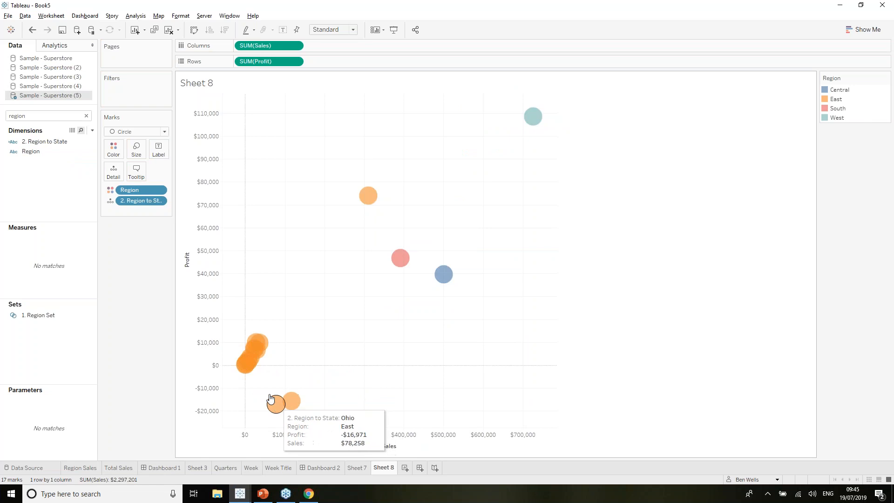
mouse_move(250, 354)
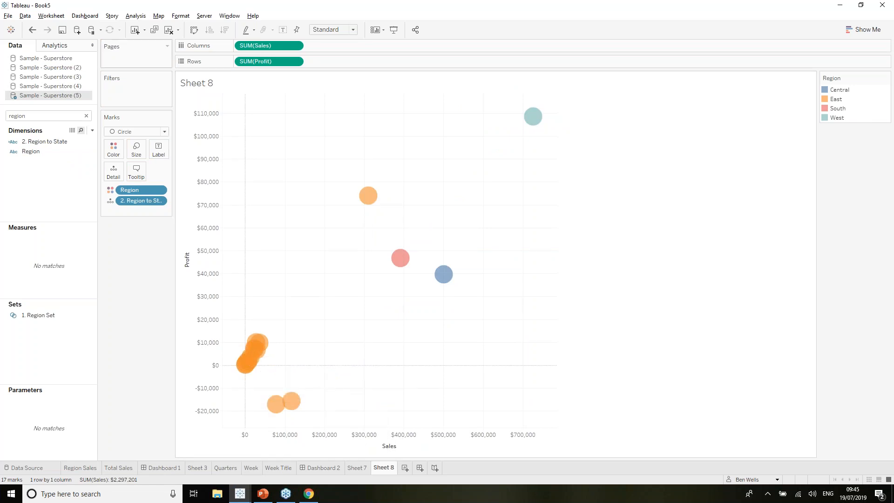
Step: Add a set action named "Region to State Set" on Sheet 8 that runs on select and removes all values from the set when cleared
click(52, 17)
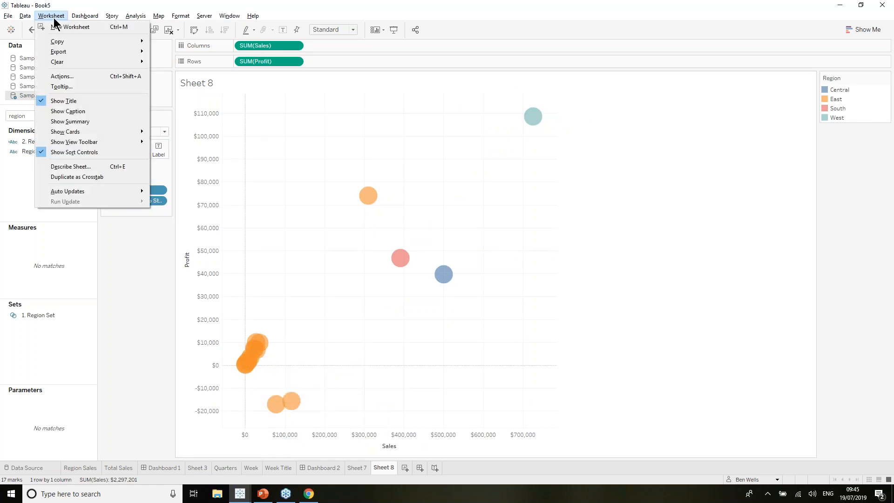
click(64, 75)
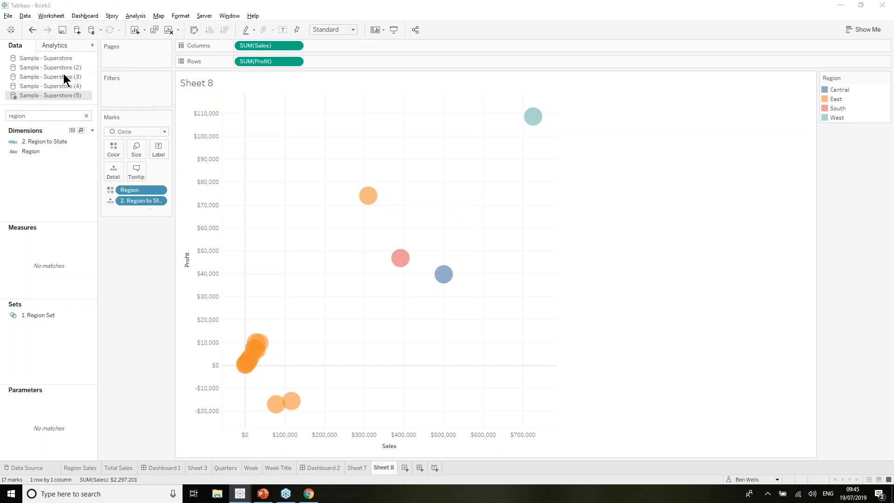
click(346, 278)
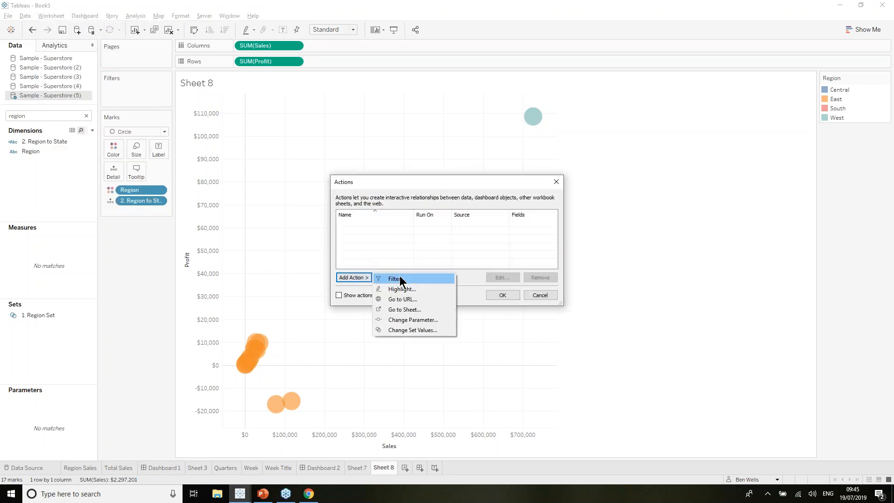
click(417, 328)
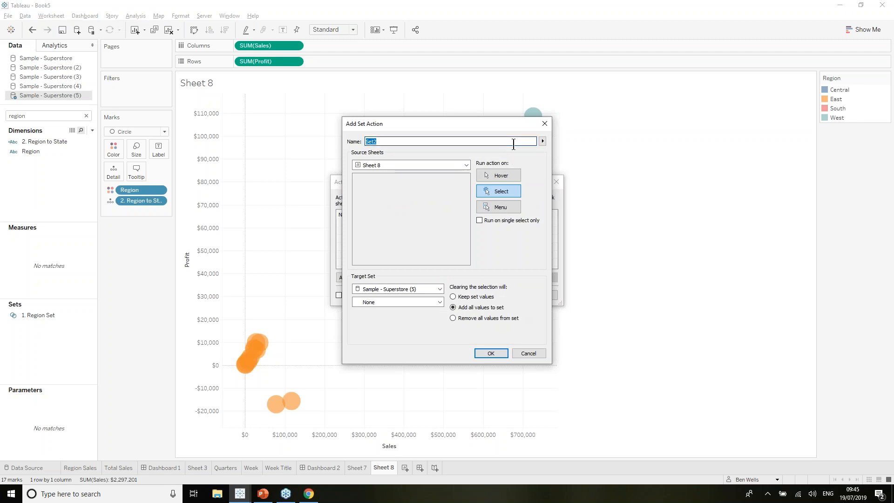
text(Region to State Set)
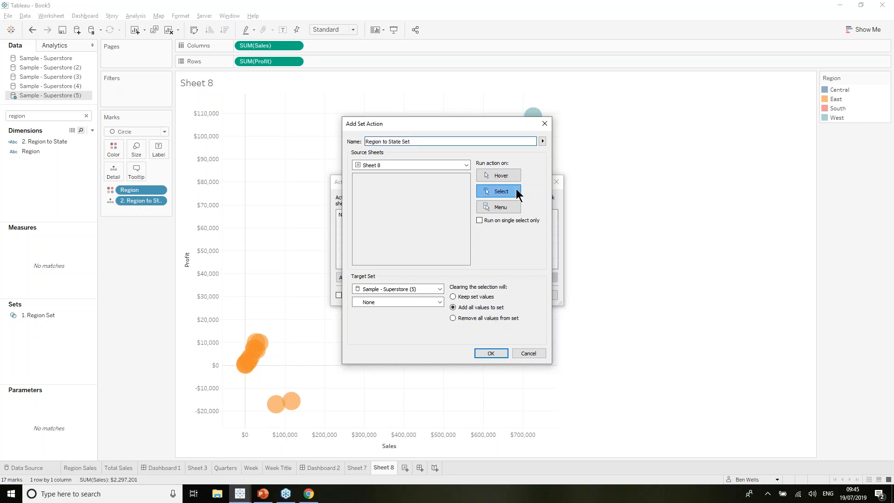
click(484, 318)
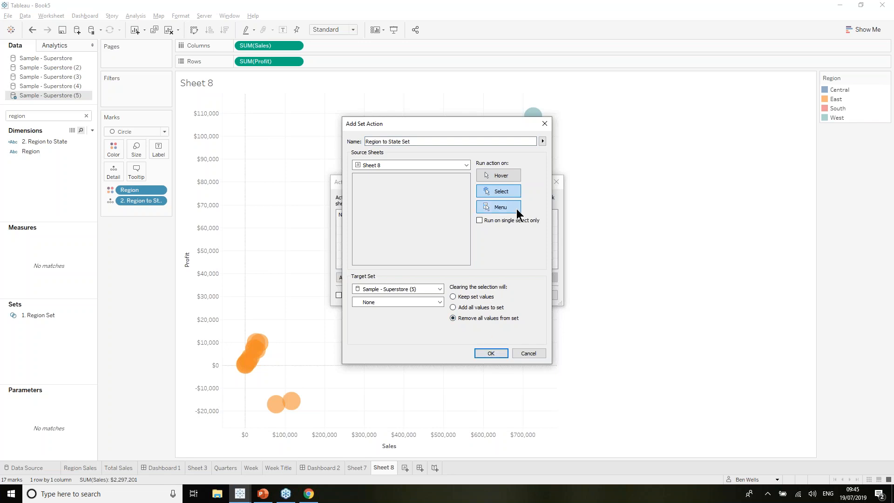
click(491, 353)
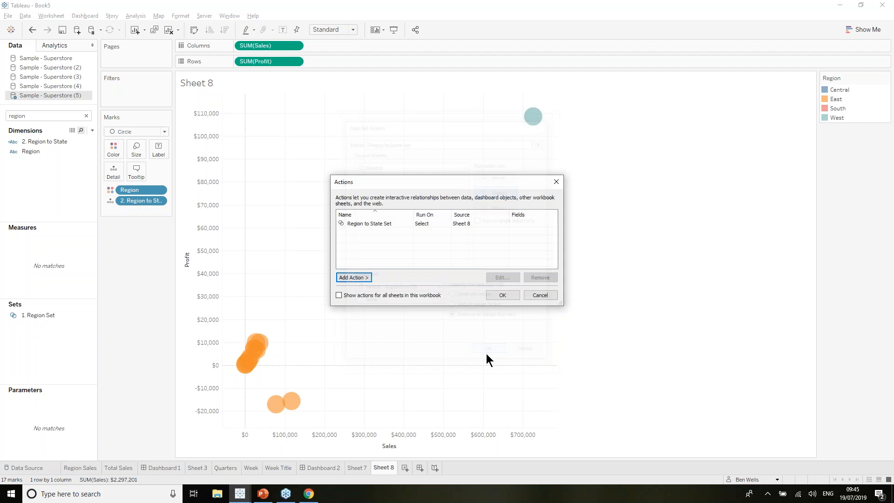
click(502, 298)
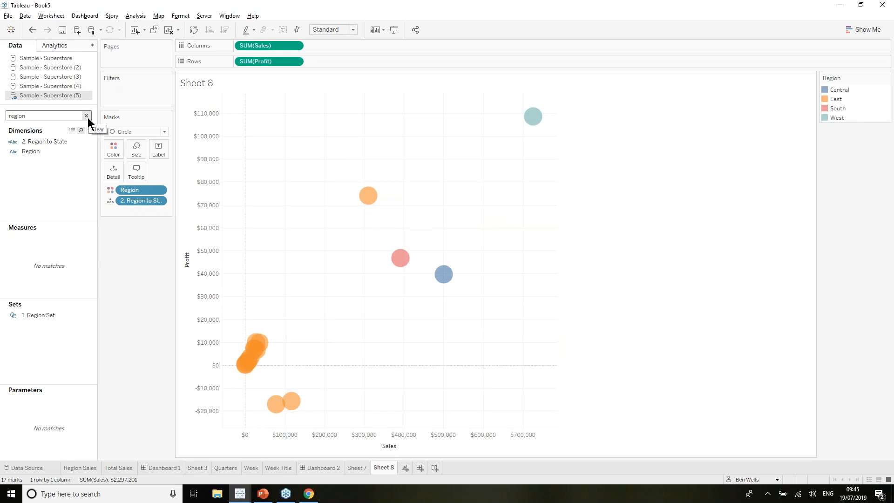
Step: Test the drill-down on the South mark and review the settings of the Region to State Set action
click(413, 271)
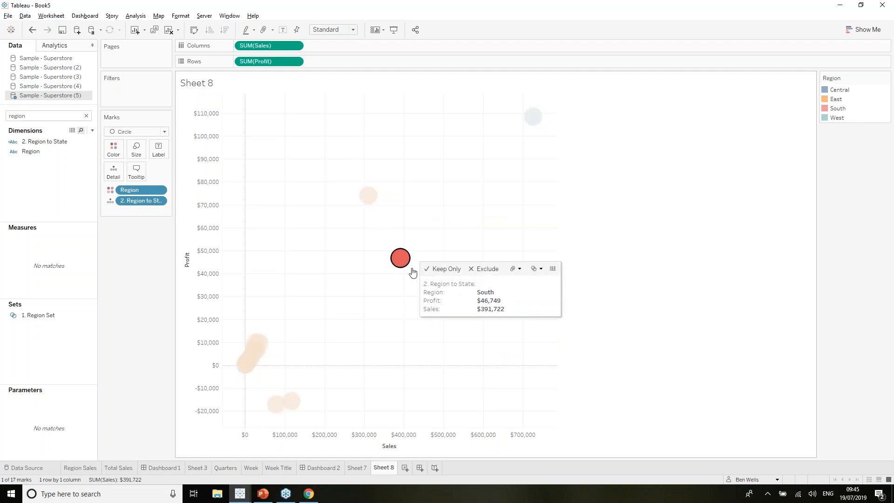
click(412, 271)
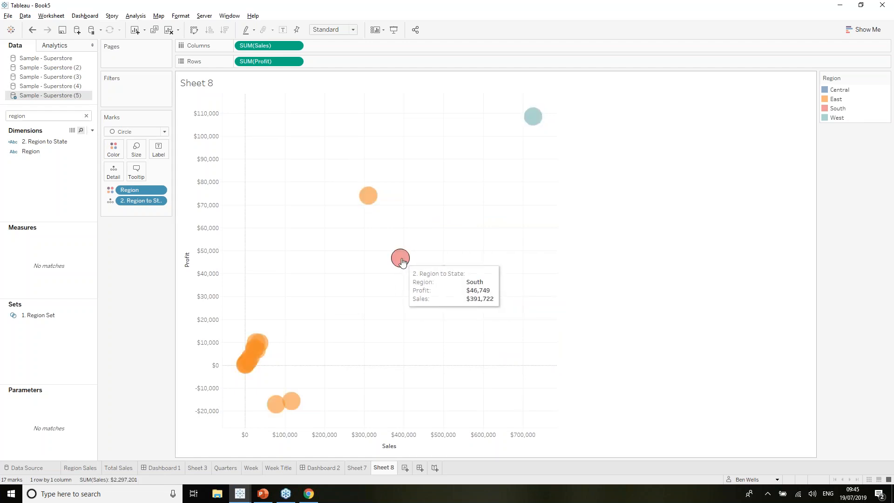
click(51, 16)
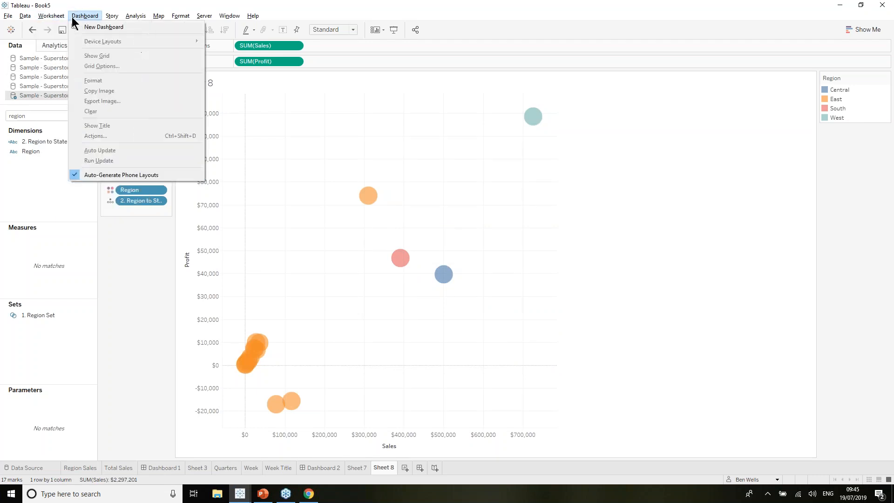
click(68, 75)
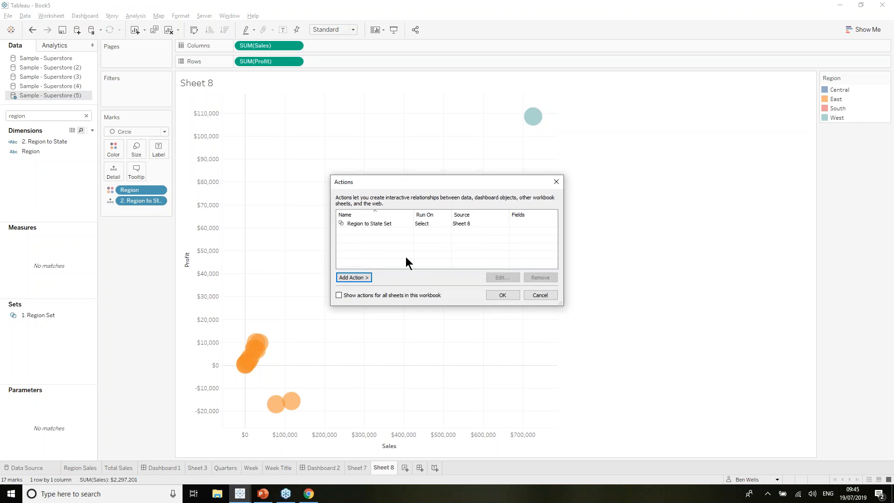
click(386, 226)
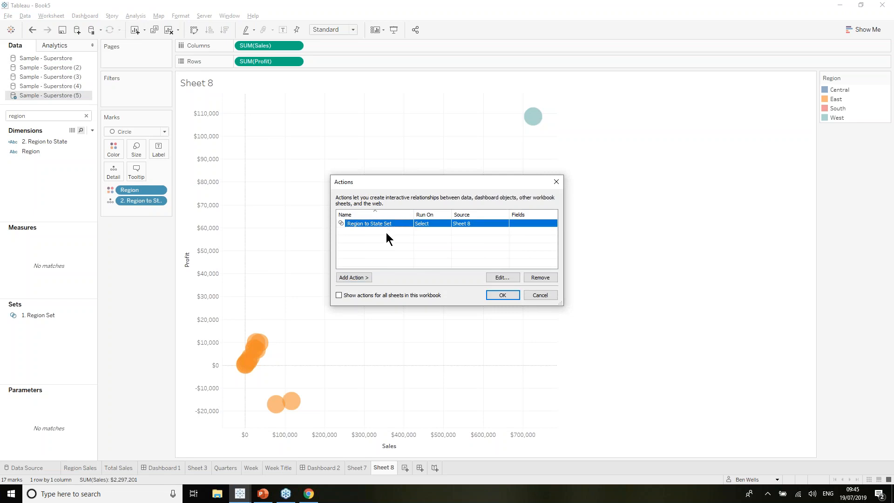
click(504, 276)
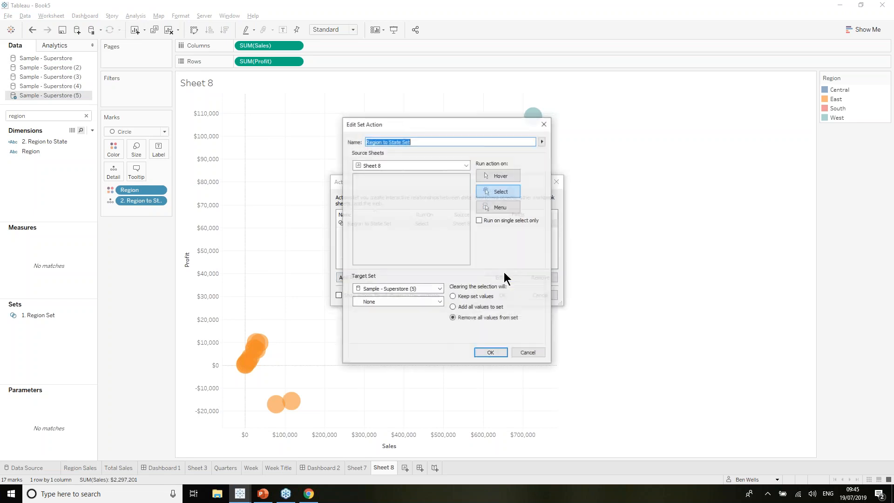
click(510, 194)
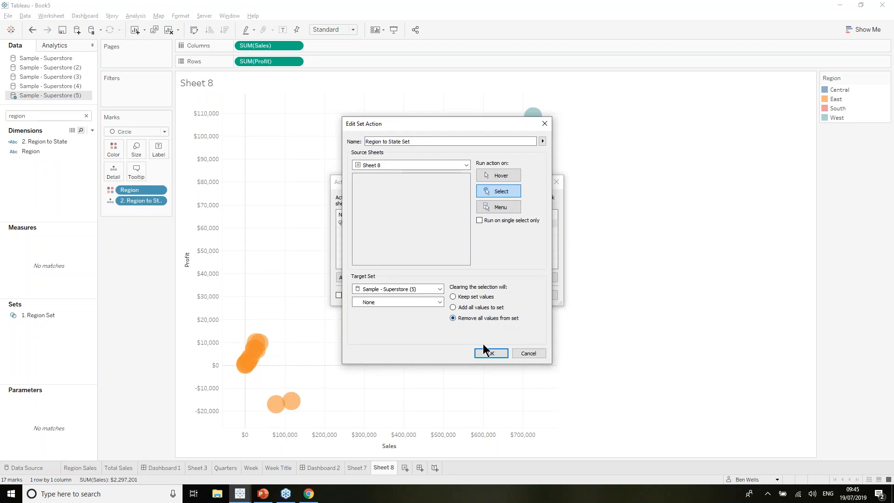
click(483, 353)
click(501, 295)
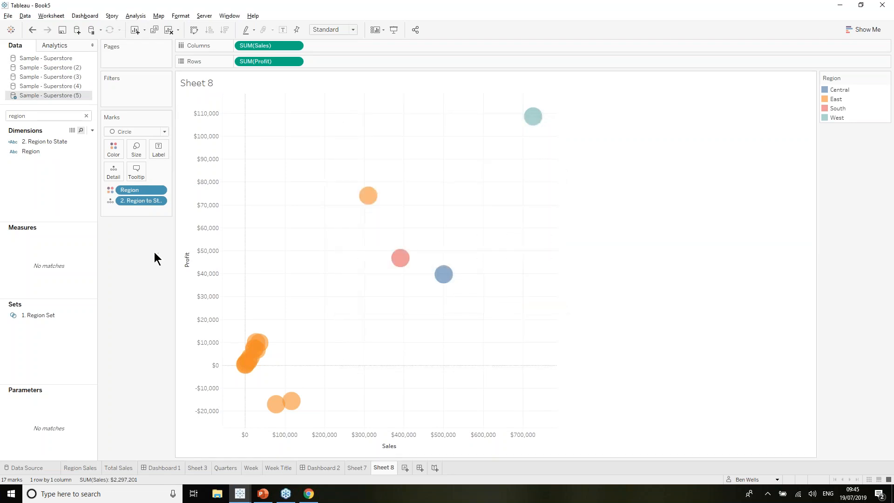
Step: Review the formula of the 2. Region to State calculated field without changing it
right_click(89, 142)
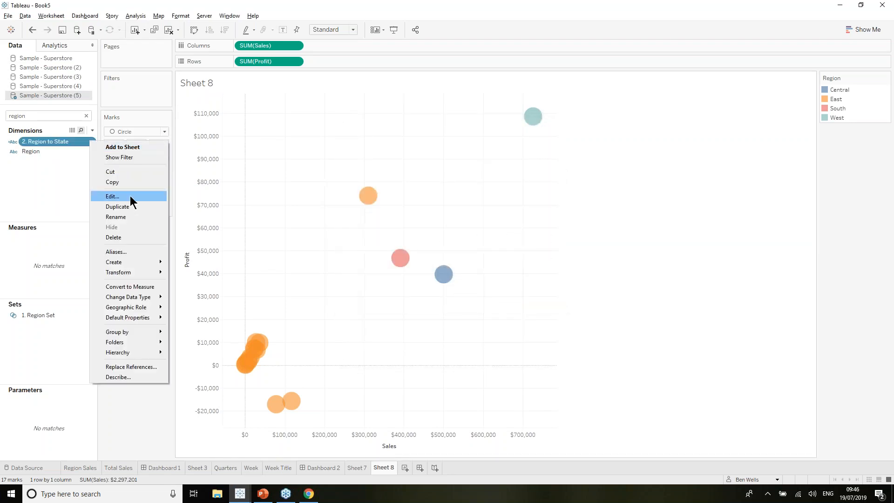
click(130, 195)
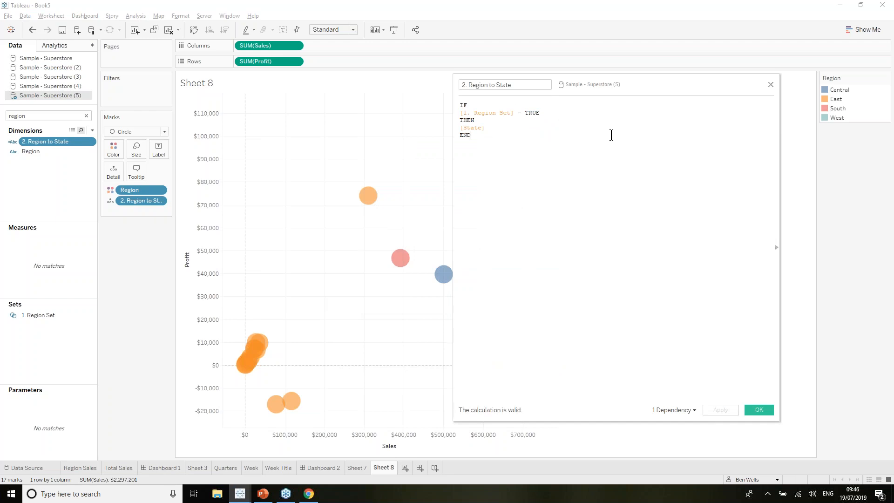
click(771, 85)
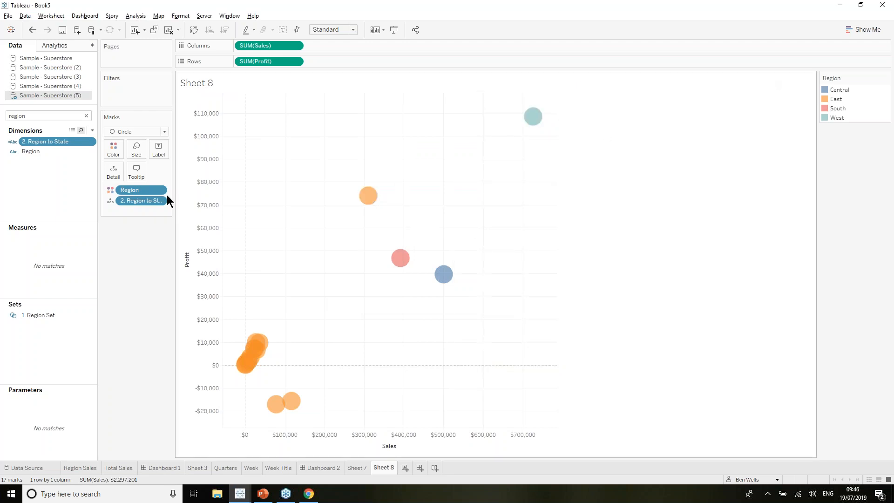
Step: Test the set action again by selecting and clearing the New York and South marks
click(366, 200)
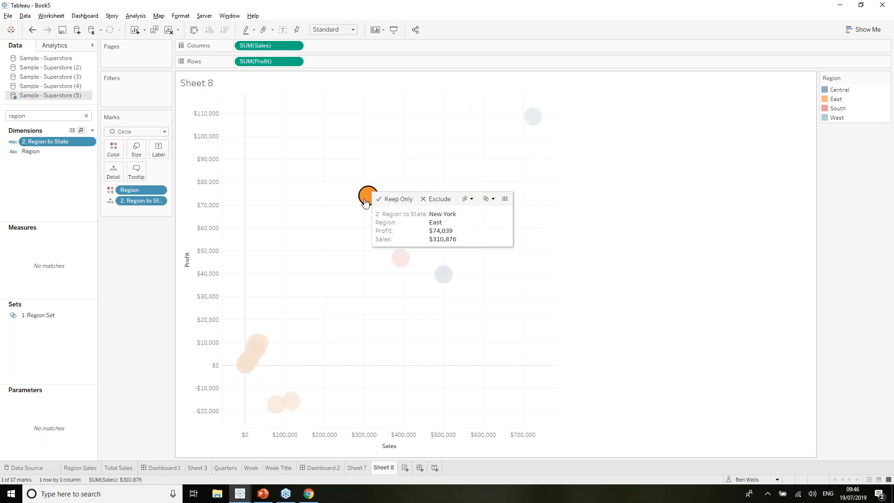
click(366, 200)
click(399, 258)
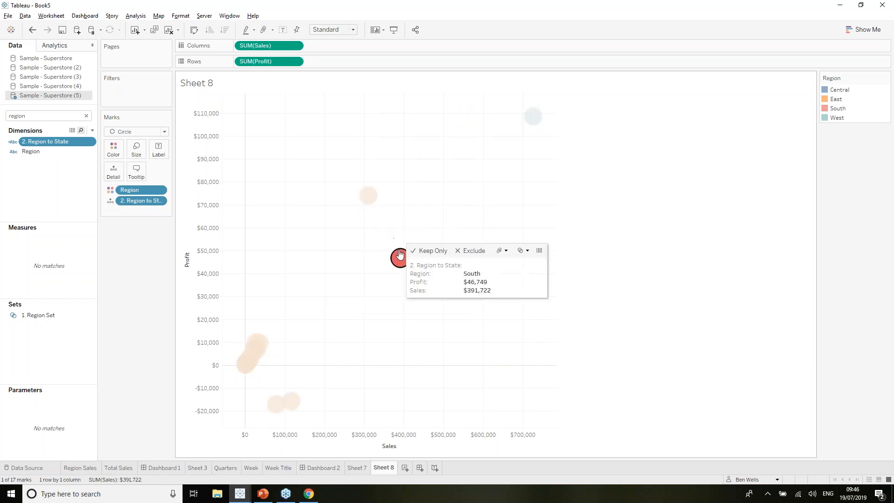
click(399, 258)
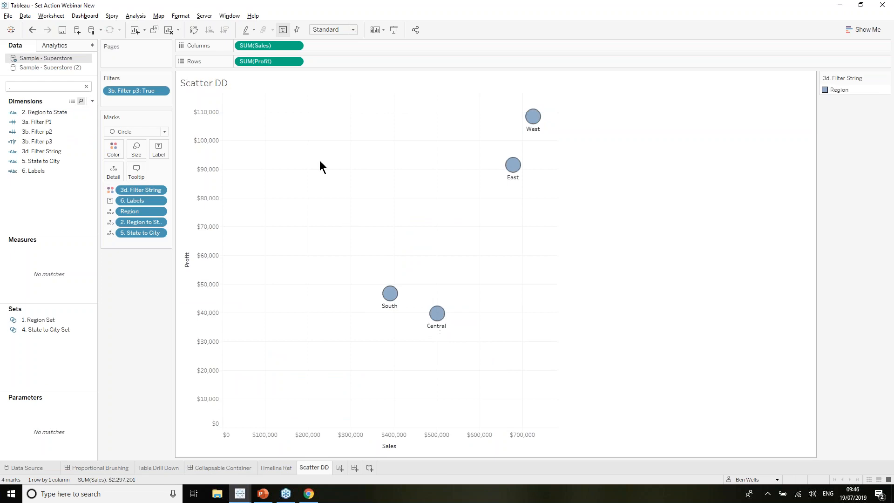
Step: Test the finished Scatter DD drill-down by selecting the South region and its Tennessee state mark
click(390, 295)
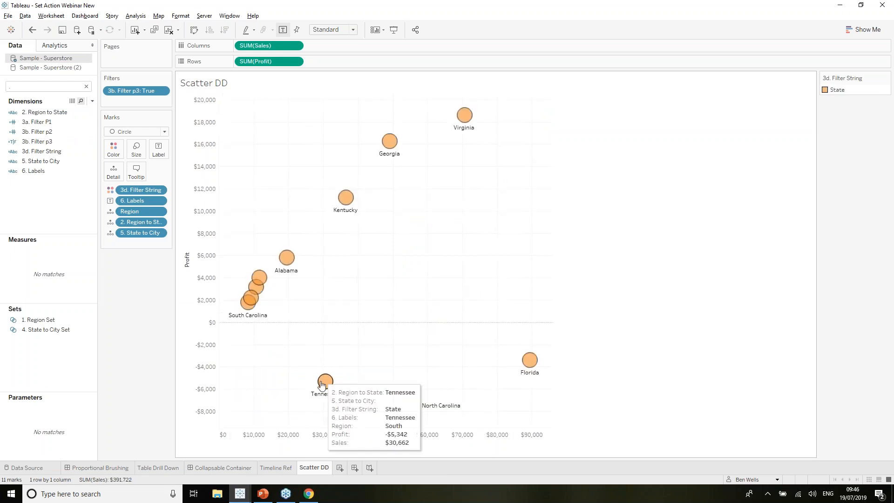
click(325, 381)
click(342, 381)
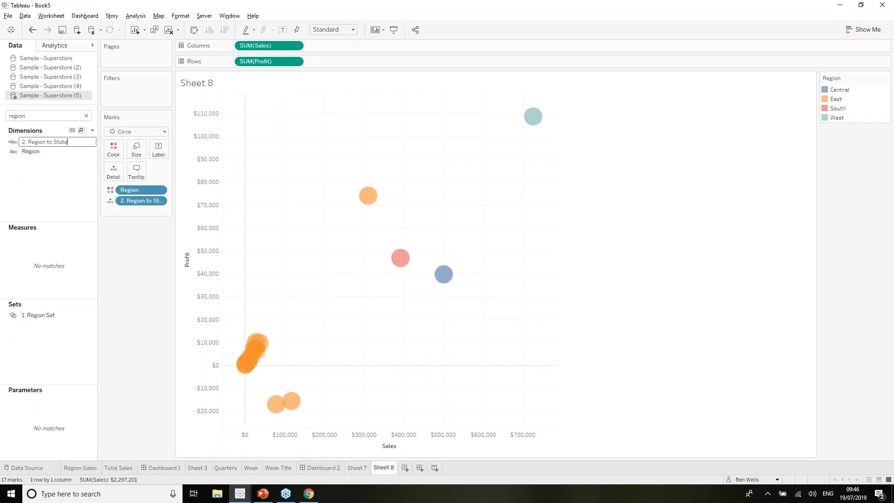
Step: Delete the 2. Region to State calculated field and the 1. Region Set from the Book5 workbook
right_click(93, 145)
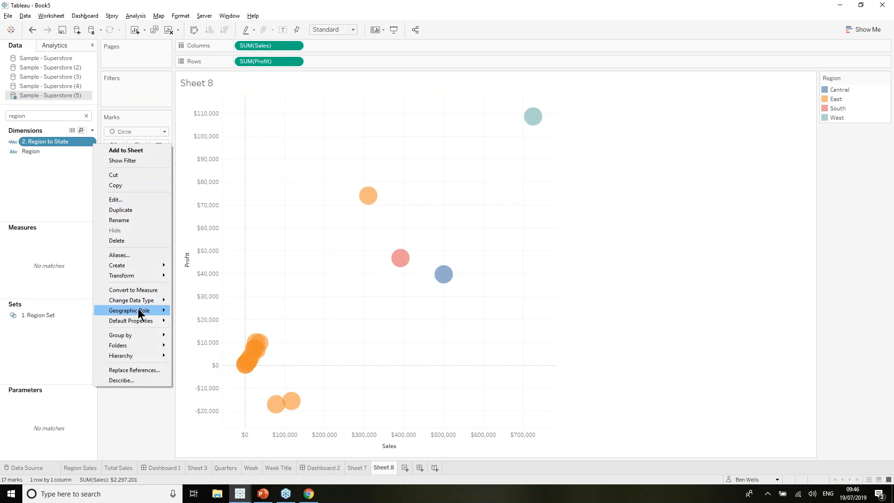
click(126, 241)
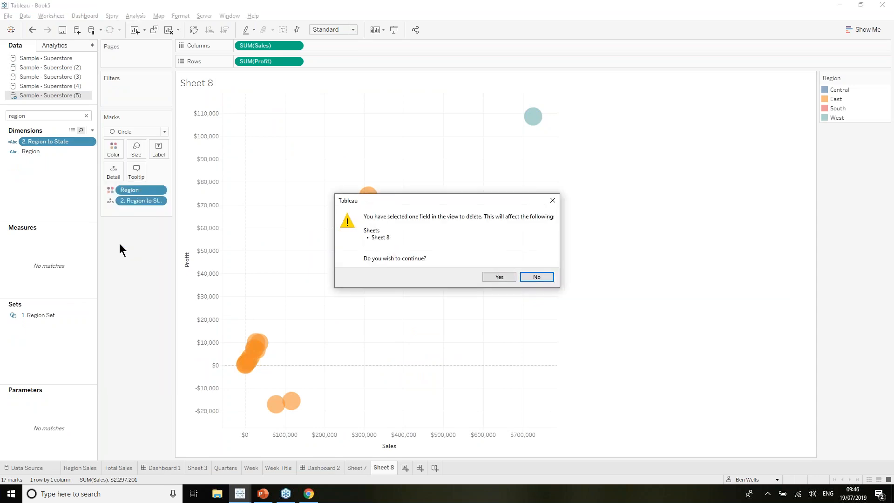
click(499, 277)
right_click(92, 310)
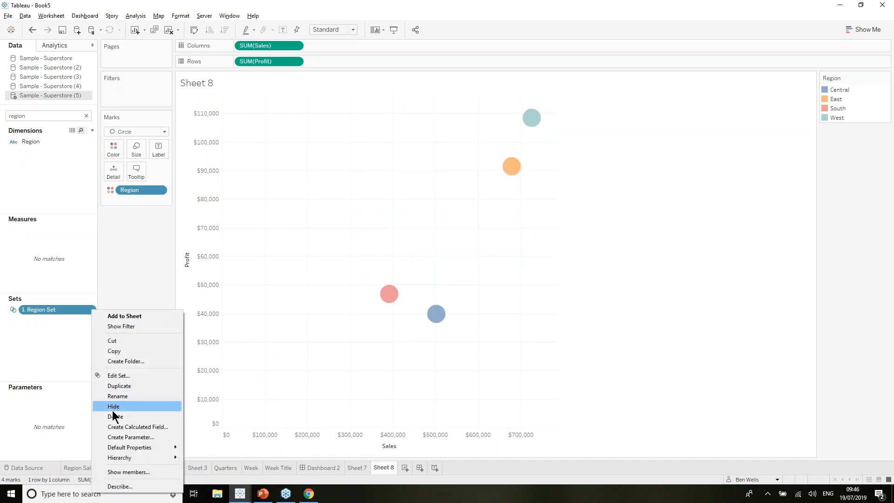
click(115, 416)
Step: Find the Region dimension and create a set from it named "Region Set" with no members selected
click(50, 115)
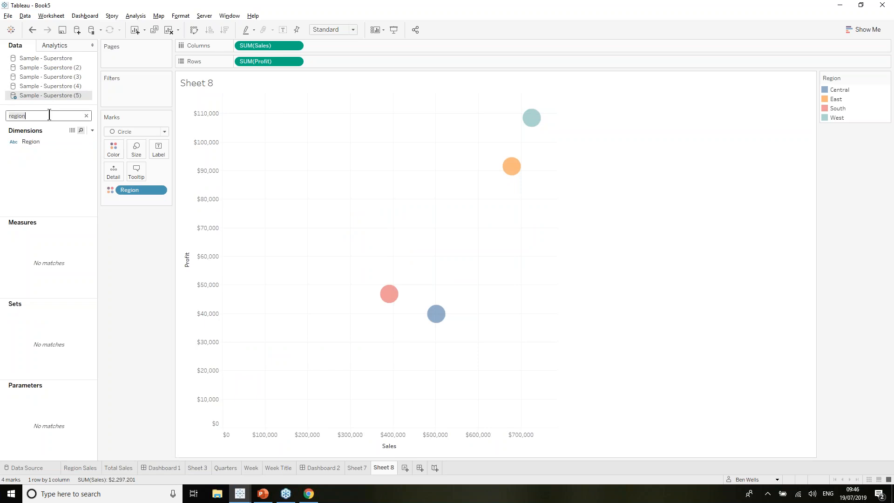
key(BackSpace)
key(BackSpace)
key(BackSpace)
key(BackSpace)
key(BackSpace)
key(BackSpace)
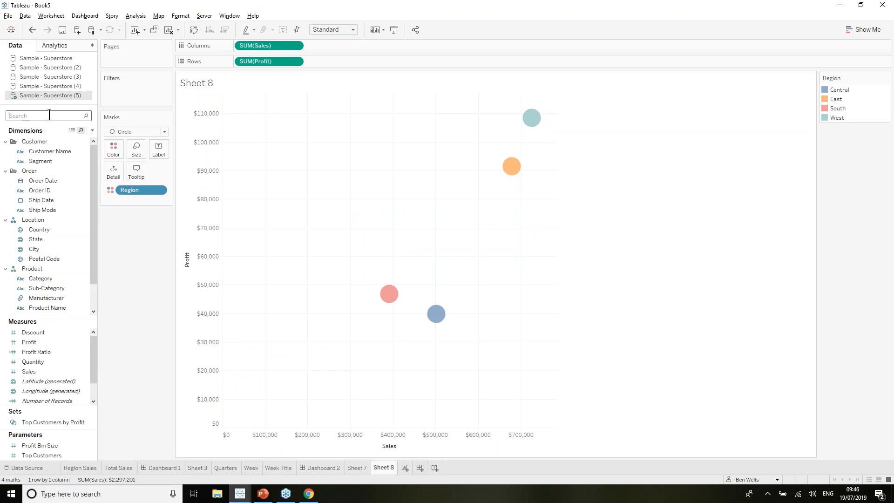
text(region)
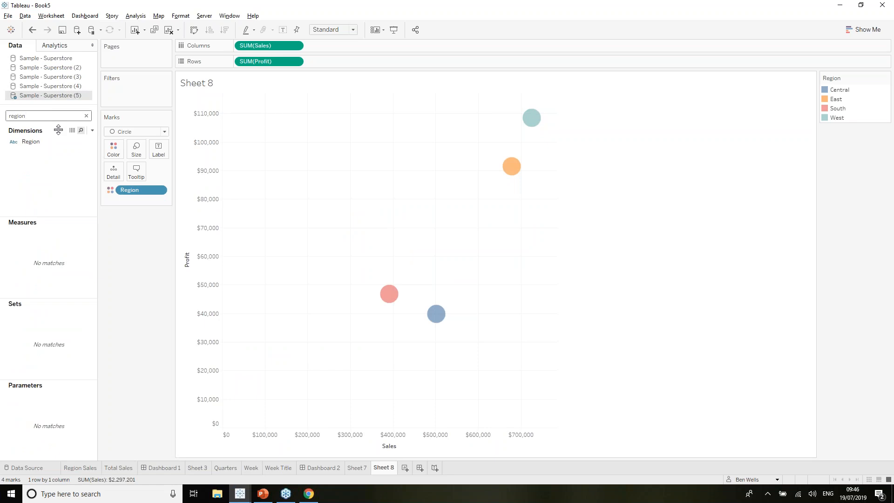
right_click(89, 138)
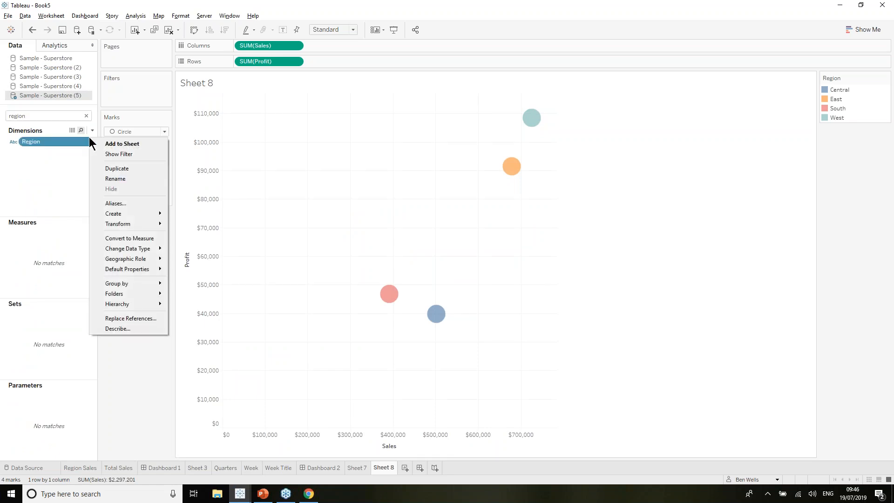
mouse_move(136, 213)
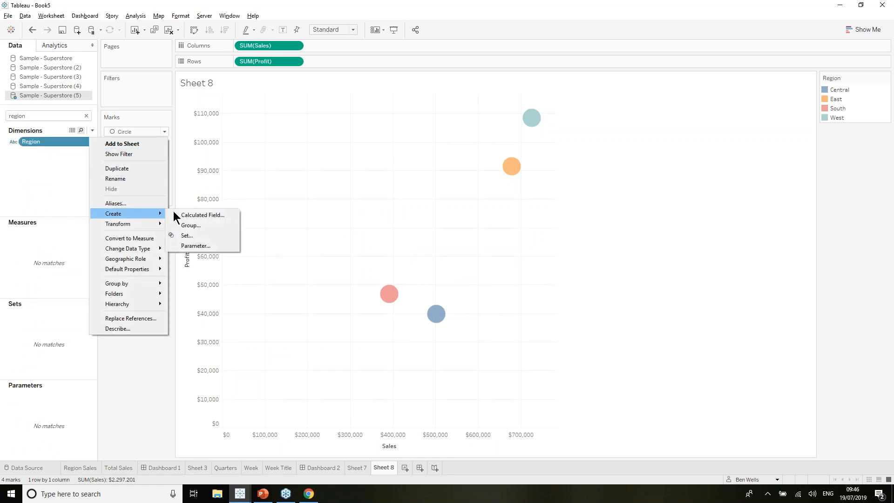
click(203, 235)
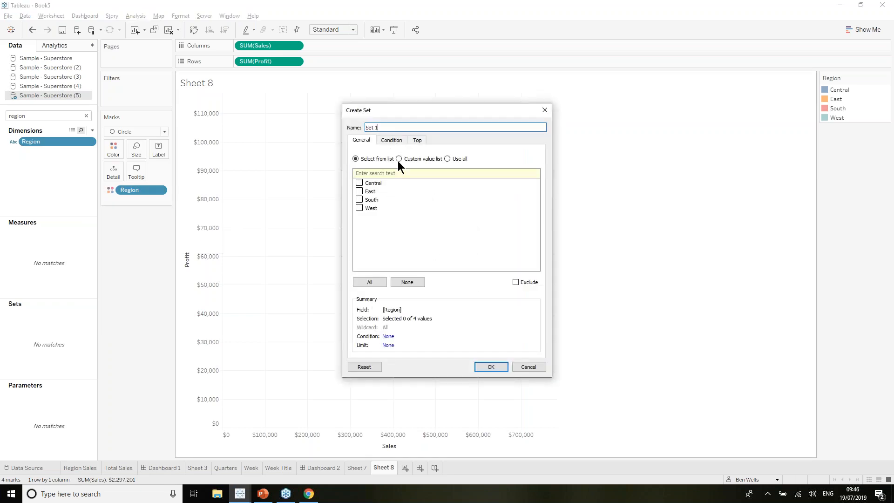
key(BackSpace)
key(BackSpace)
key(BackSpace)
text(Reg)
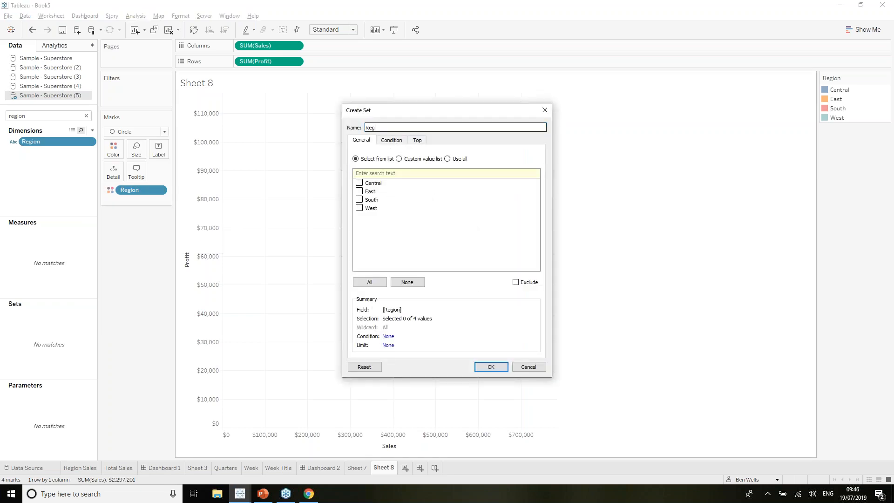
text(ion Set)
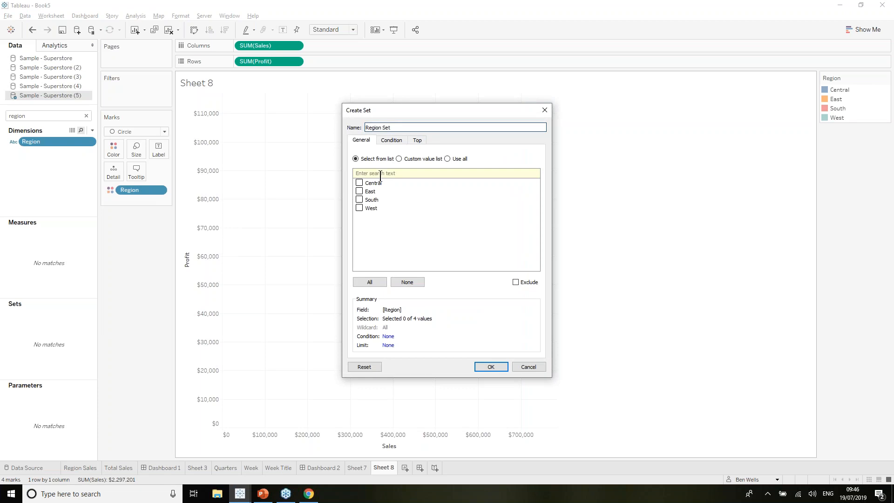
click(477, 367)
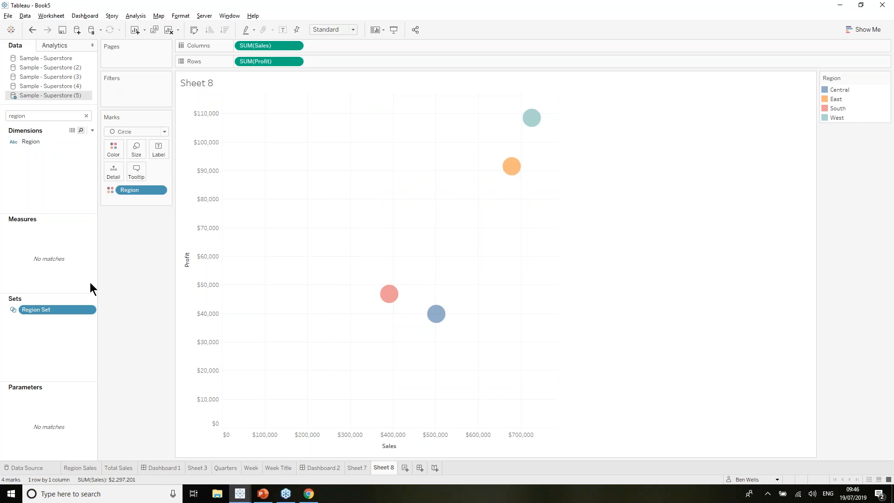
Step: Rename the Region Set to "1. Region Set"
right_click(88, 306)
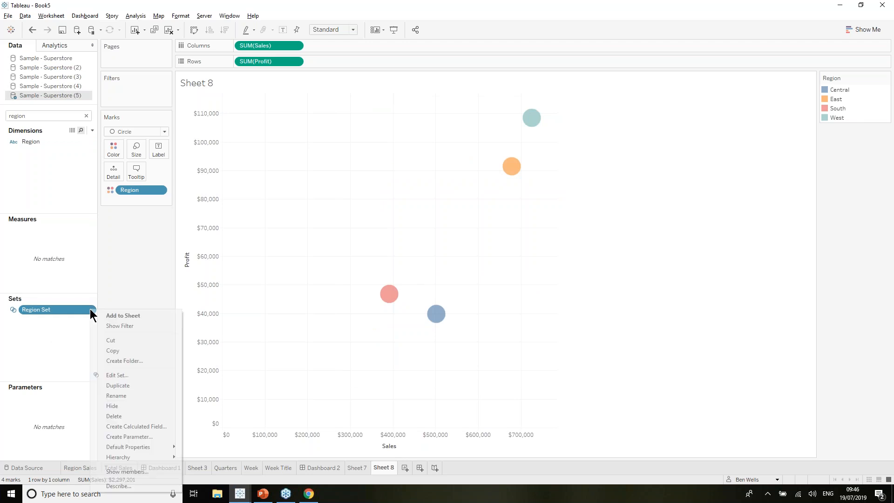
click(138, 376)
click(366, 128)
text(1. Region Set)
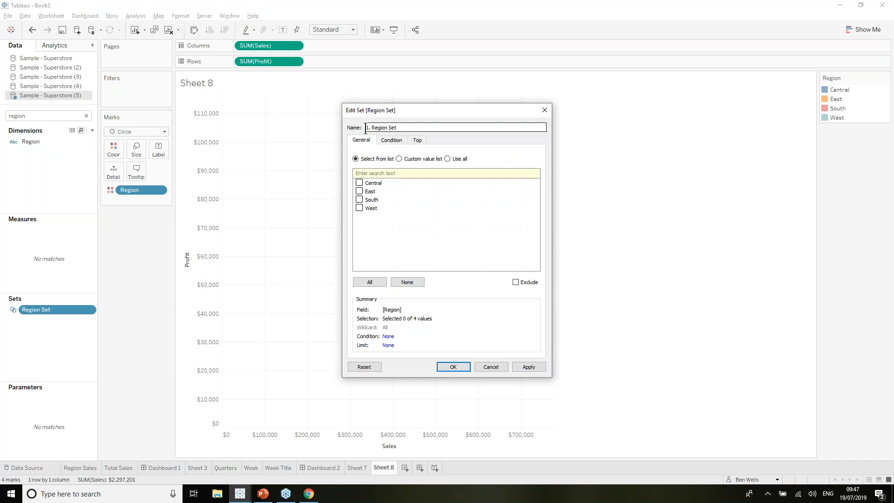
click(462, 366)
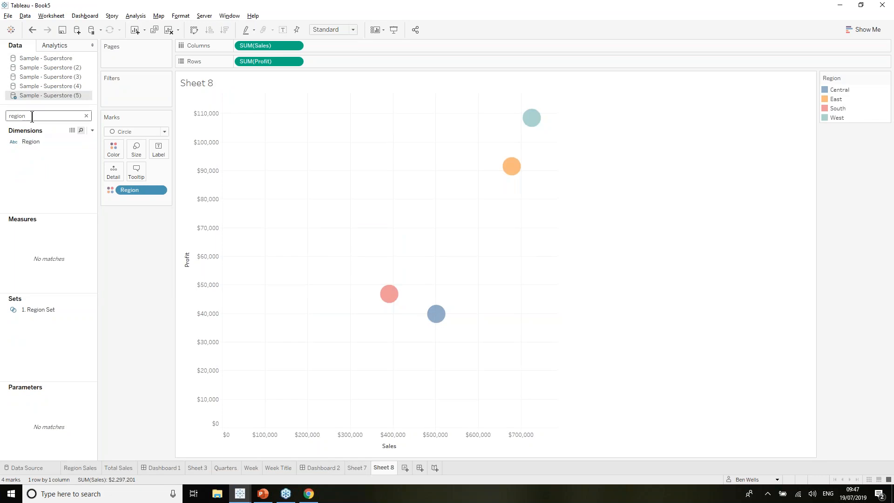
Step: Clear the field search and start a new calculated field named "2. Region to State"
click(32, 117)
key(BackSpace)
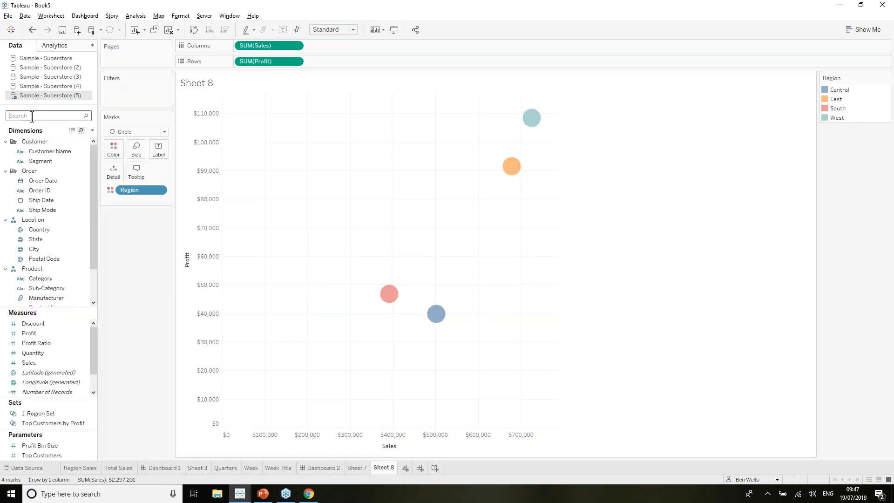
click(92, 131)
click(47, 140)
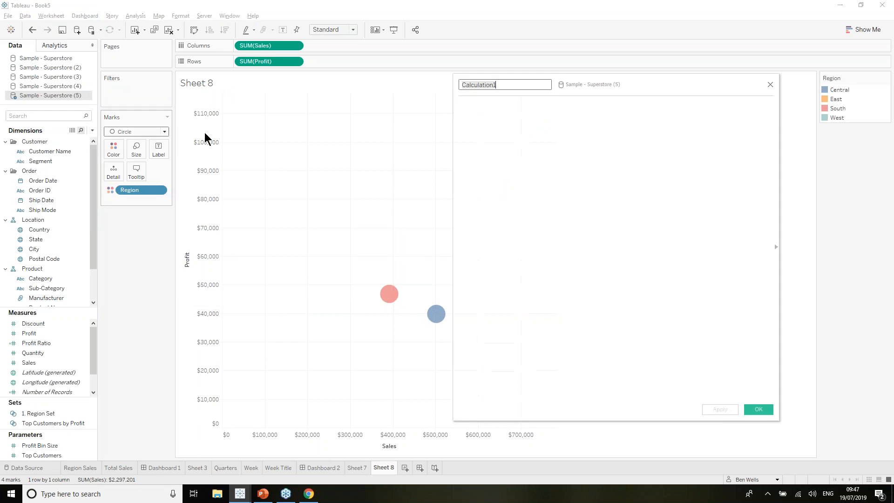
text(2. Region to )
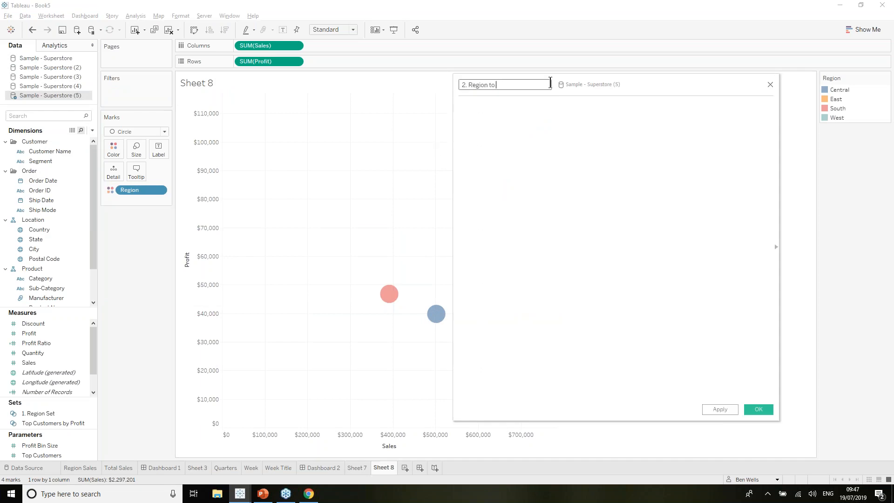
text(State)
key(Tab)
Step: Enter the formula IF [1. Region Set] = TRUE THEN [State] END for the calculated field
text(IF)
key(Return)
text(set)
key(Return)
text(= TRUE)
key(Return)
text(THEN)
key(Return)
text(stat)
key(Return)
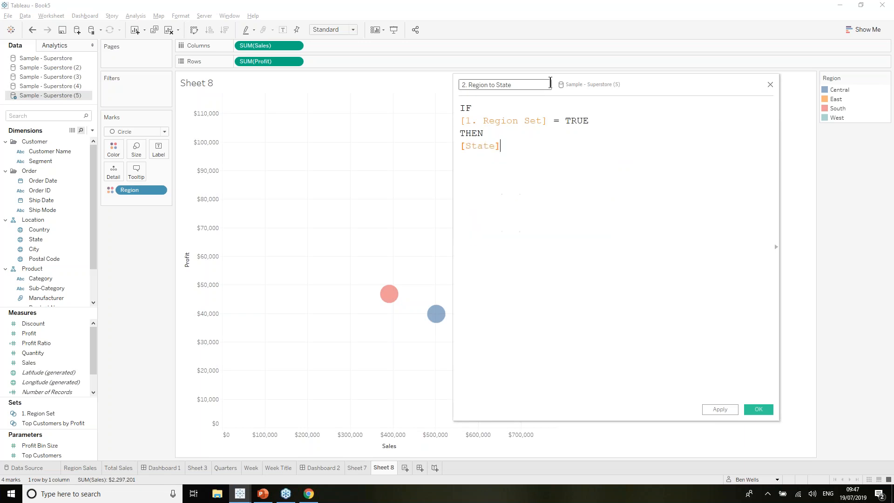
text(END)
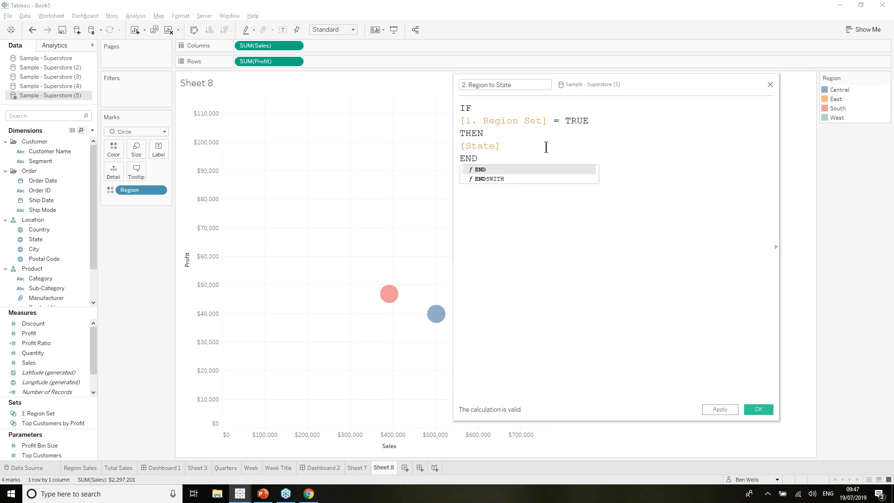
click(545, 146)
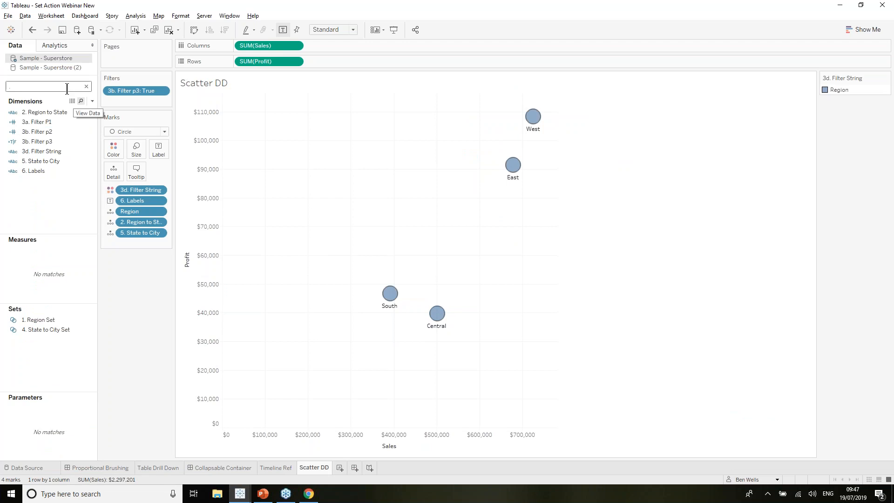
Step: Save the 2. Region to State field after checking it against the Set Action Webinar New workbook, and add it to Detail on Sheet 8
right_click(93, 114)
click(139, 173)
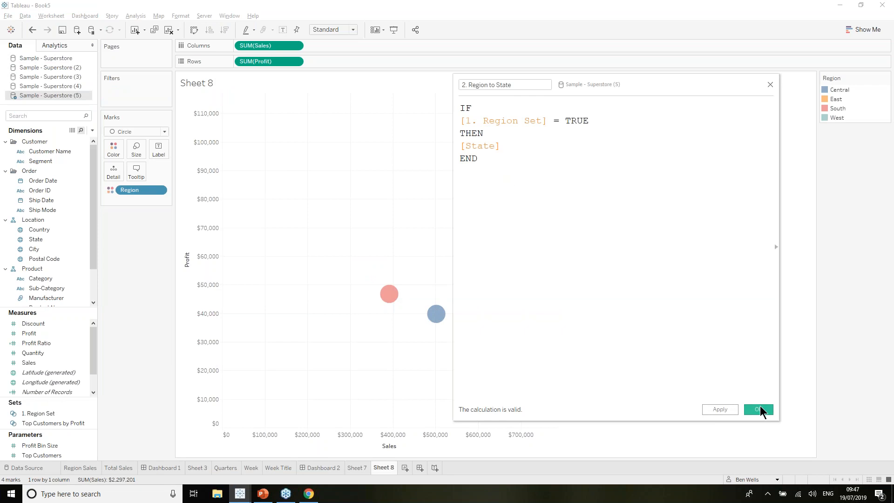
click(759, 409)
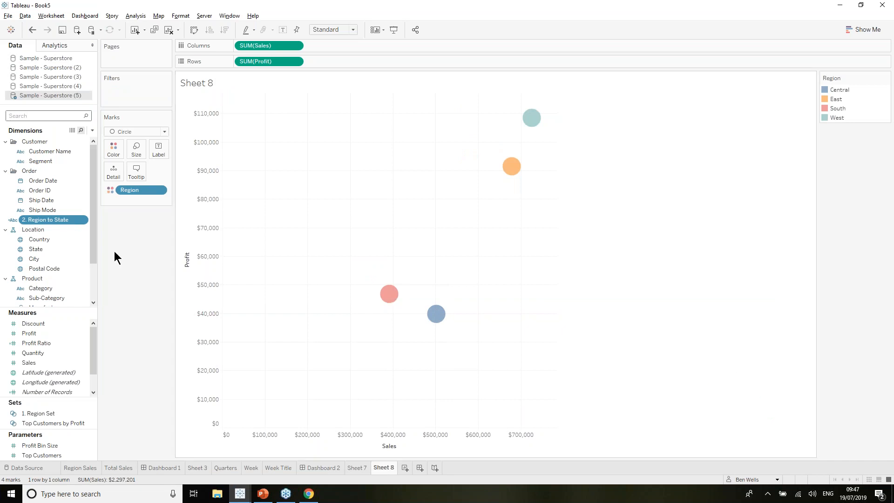
drag(70, 221, 114, 180)
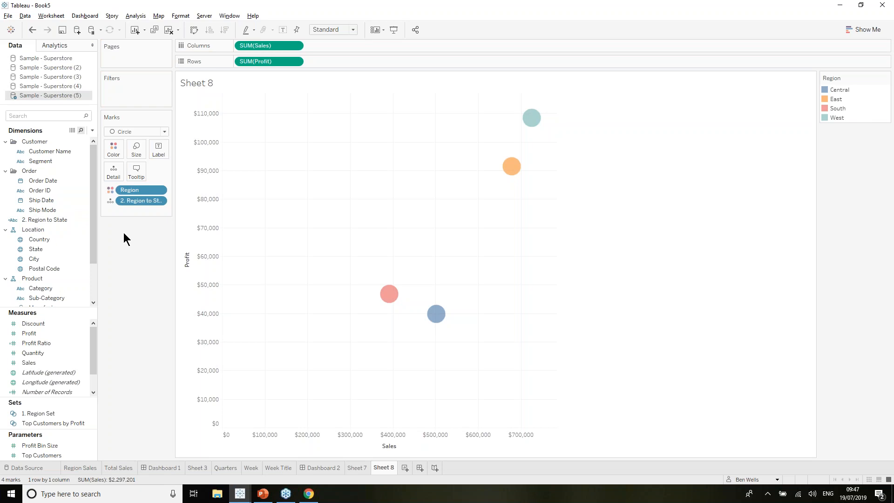
Step: Remove the old "Region to State Set" action from Sheet 8
click(52, 16)
mouse_move(79, 19)
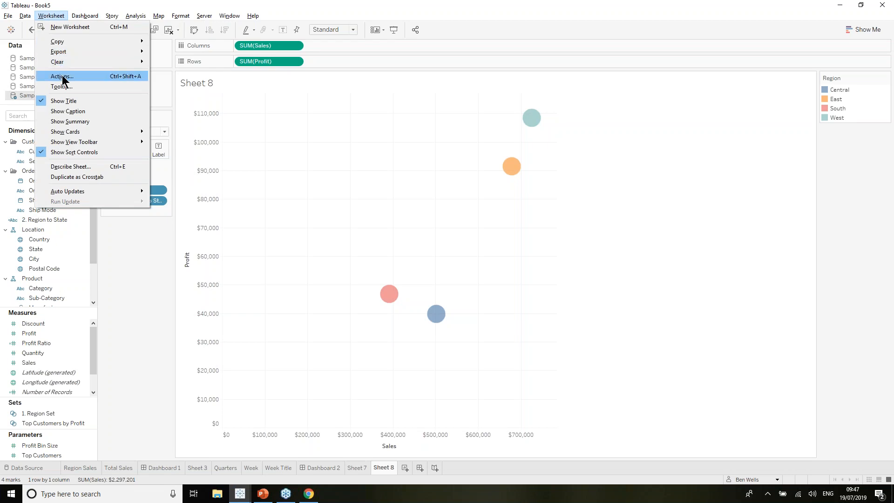
key(Escape)
click(366, 224)
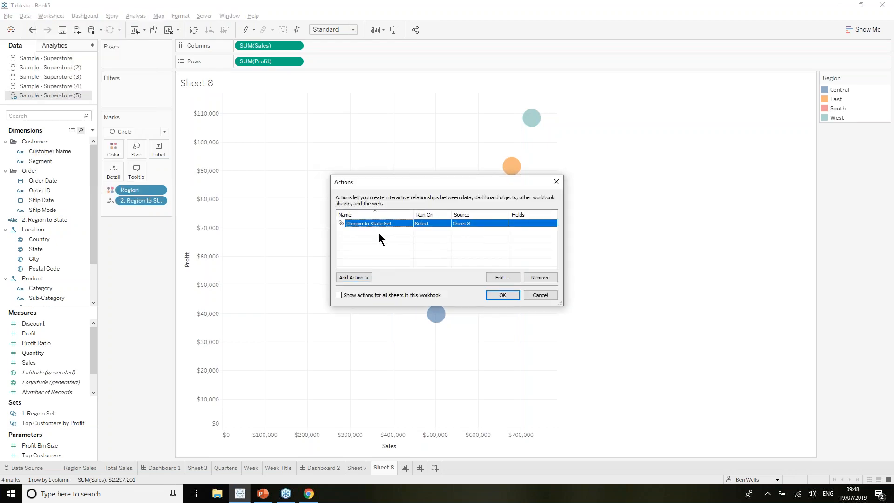
click(534, 277)
Step: Add a set action named "Region to State" on Sheet 8 that runs on select and targets 1. Region Set
click(364, 279)
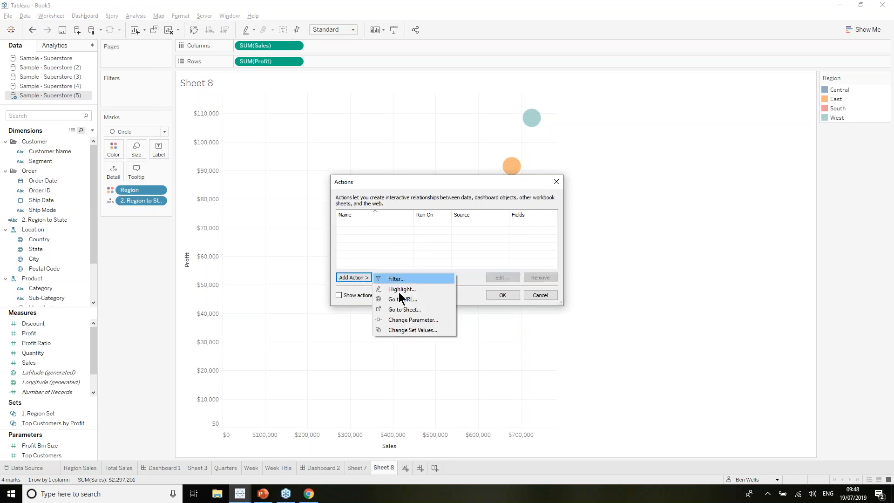
click(403, 329)
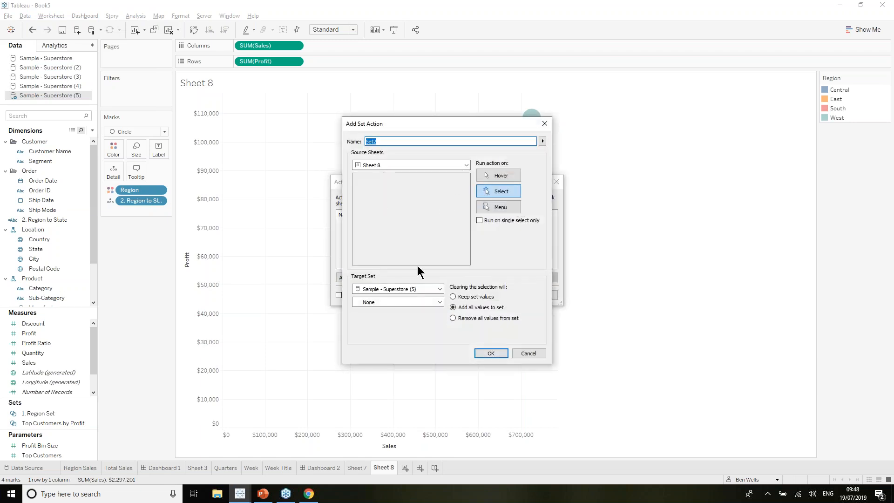
click(411, 302)
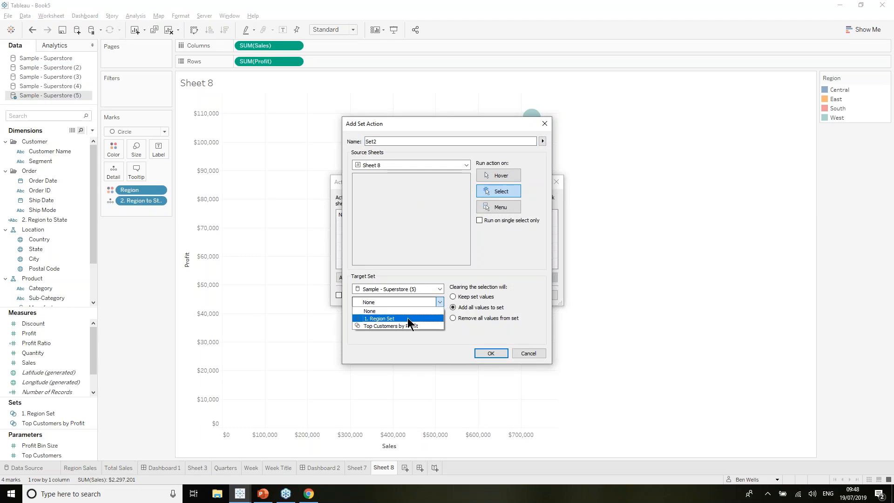
click(408, 318)
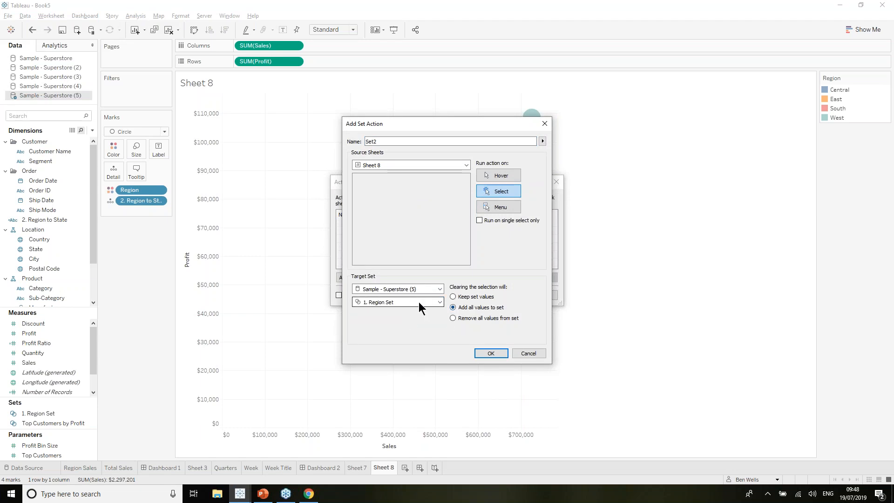
click(425, 141)
text(Region to Stat)
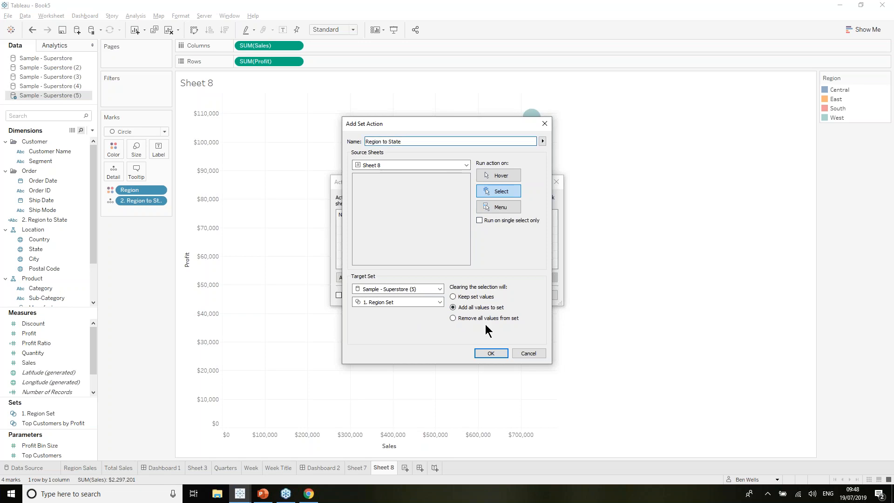
click(486, 351)
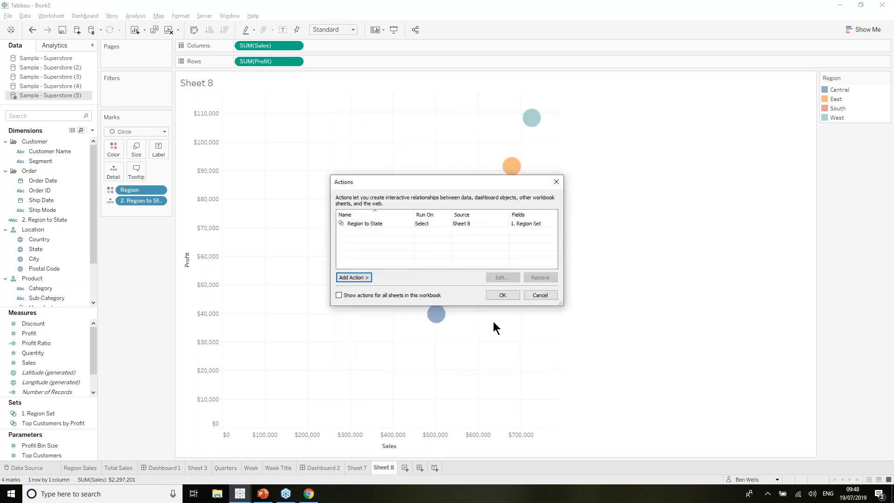
click(505, 294)
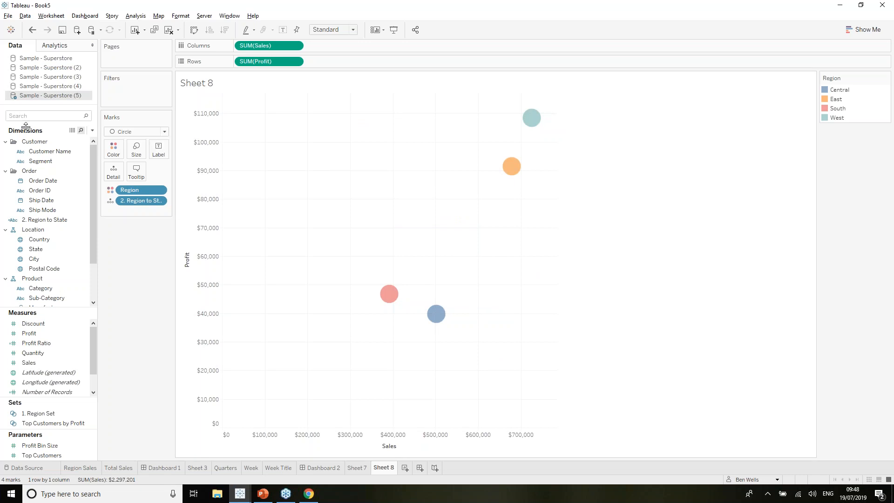
Step: Test the Region to State action on the scatter plot by selecting the South region and several state marks and deselecting them
click(388, 294)
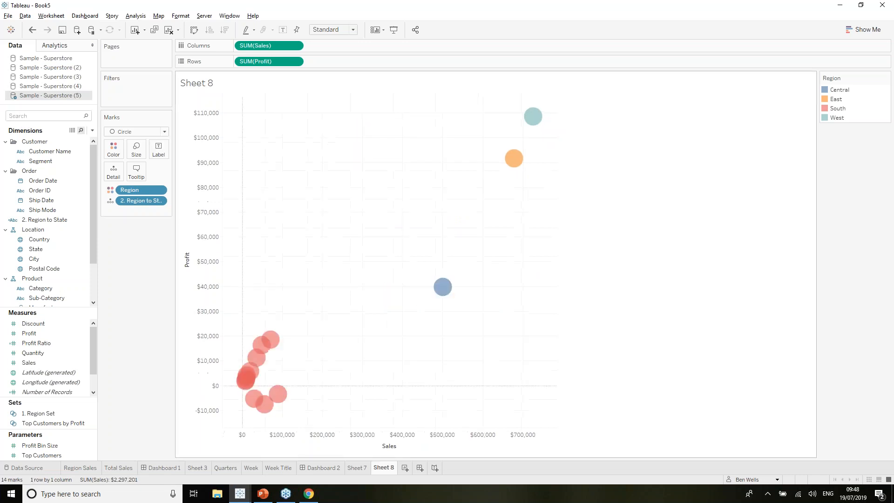
click(272, 337)
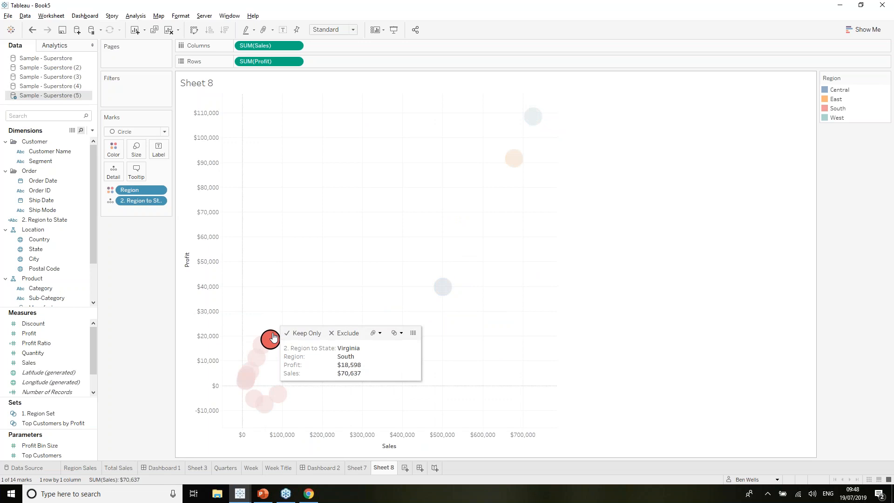
click(273, 336)
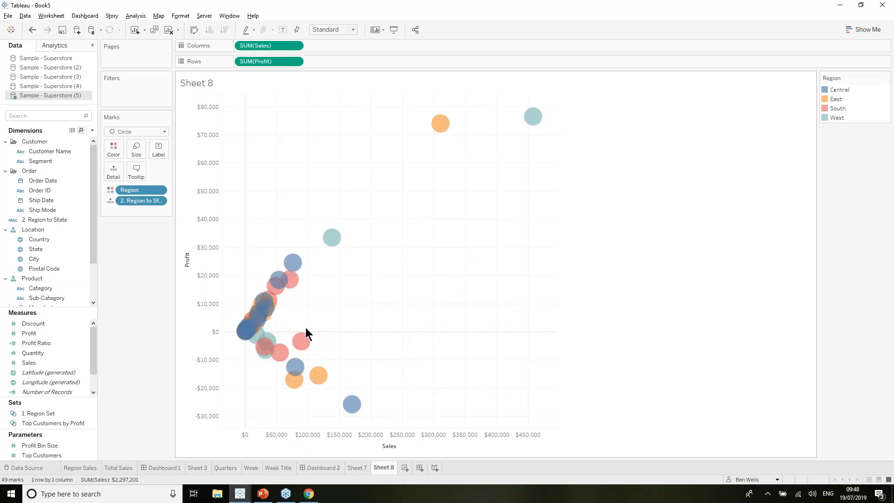
click(302, 347)
click(303, 348)
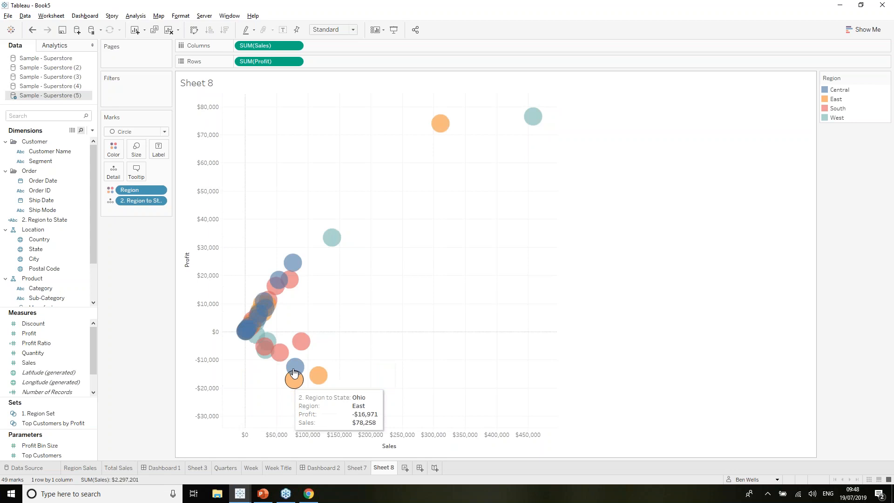
click(303, 351)
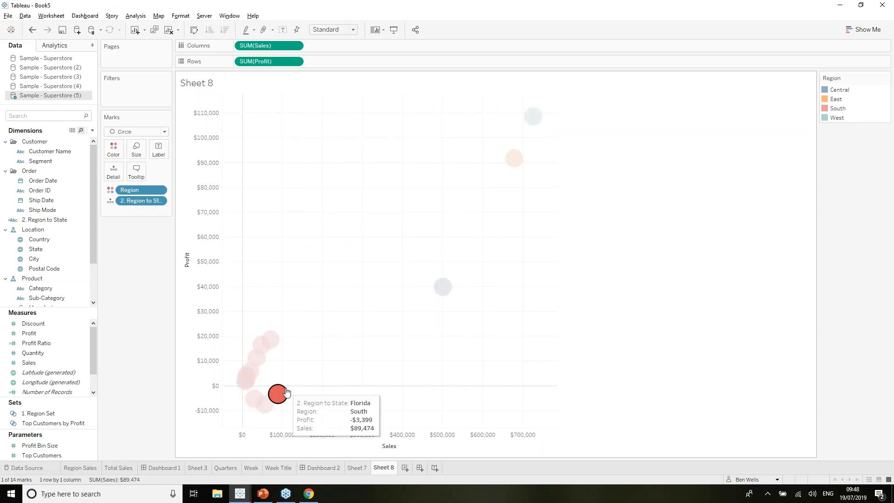
click(269, 350)
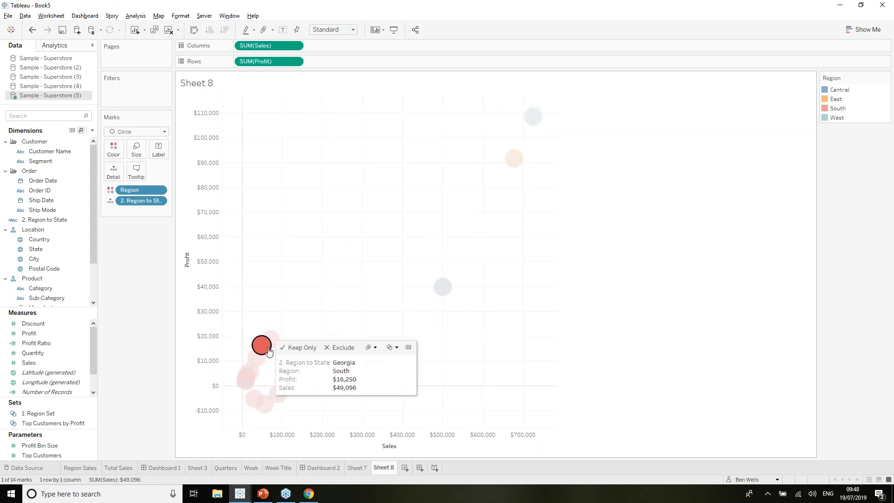
click(268, 350)
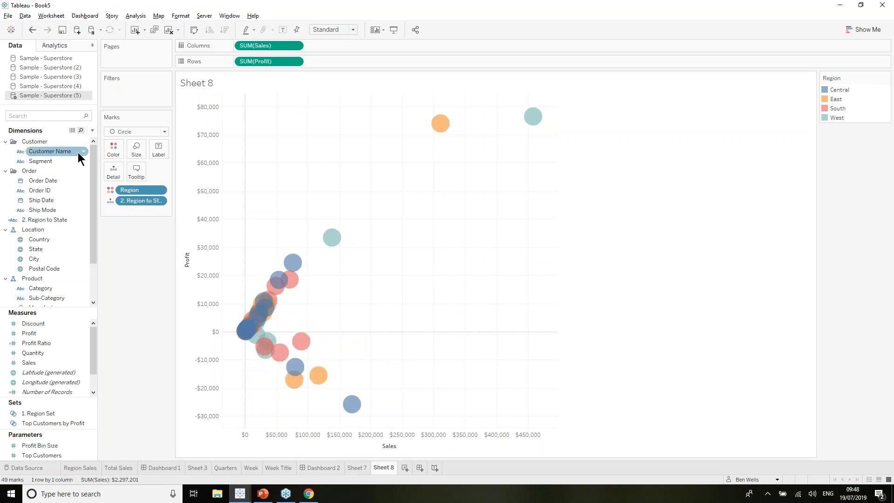
Step: Search the fields for "set", add 1. Region Set to Rows before SUM(Profit), and select a South state mark
click(65, 115)
text(set)
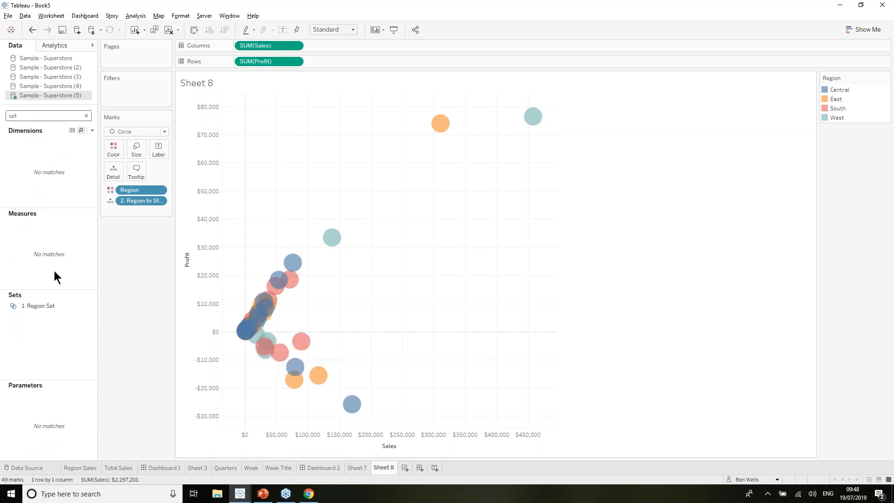
drag(49, 304, 238, 62)
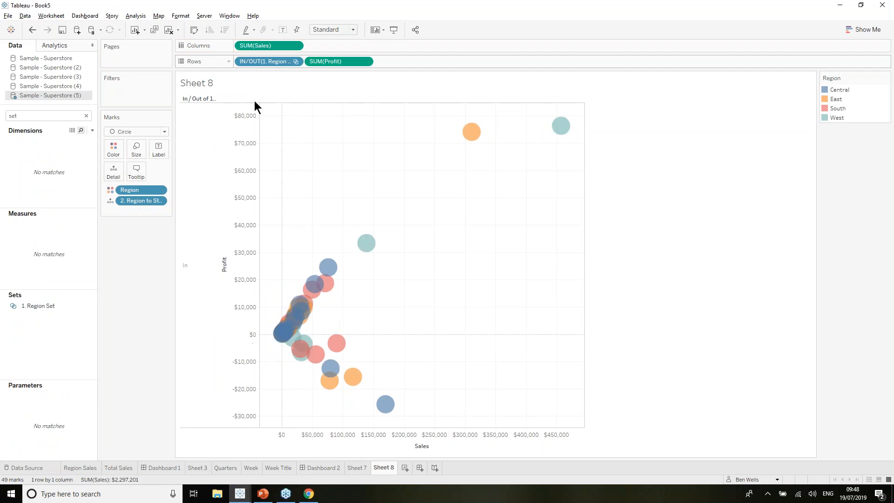
click(336, 343)
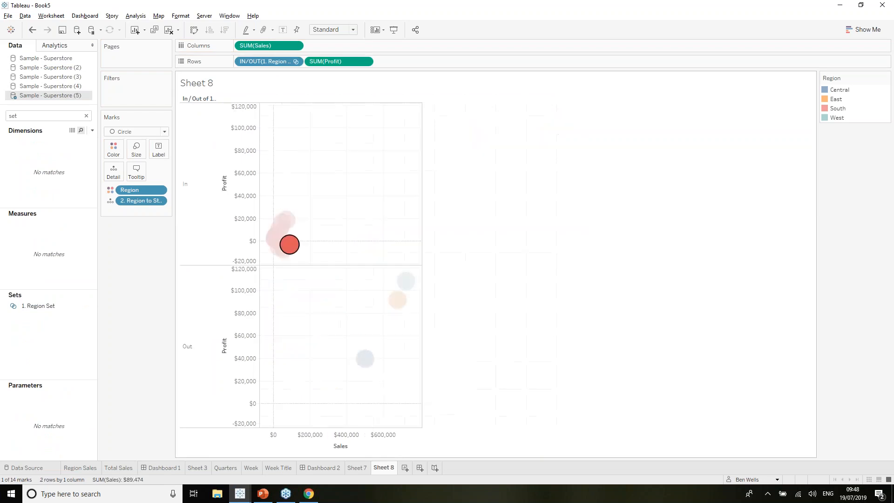
Step: Edit the Region to State action so that clearing the selection removes all values from the set
click(53, 16)
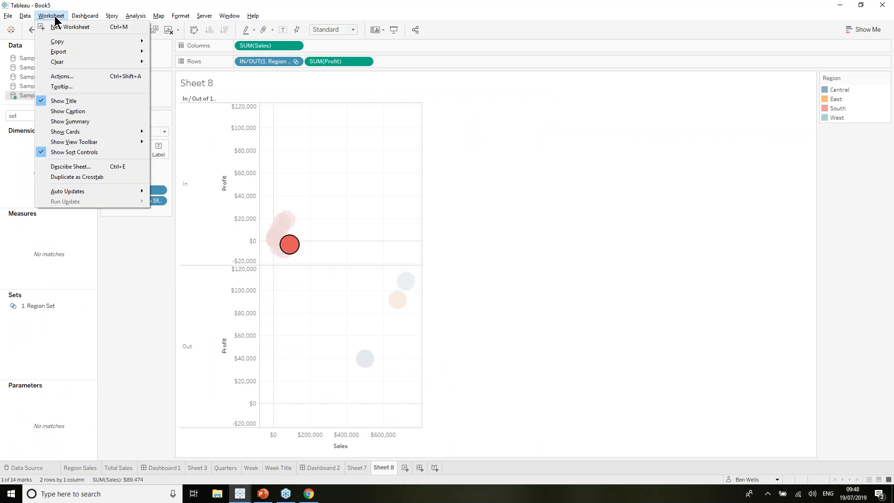
click(63, 77)
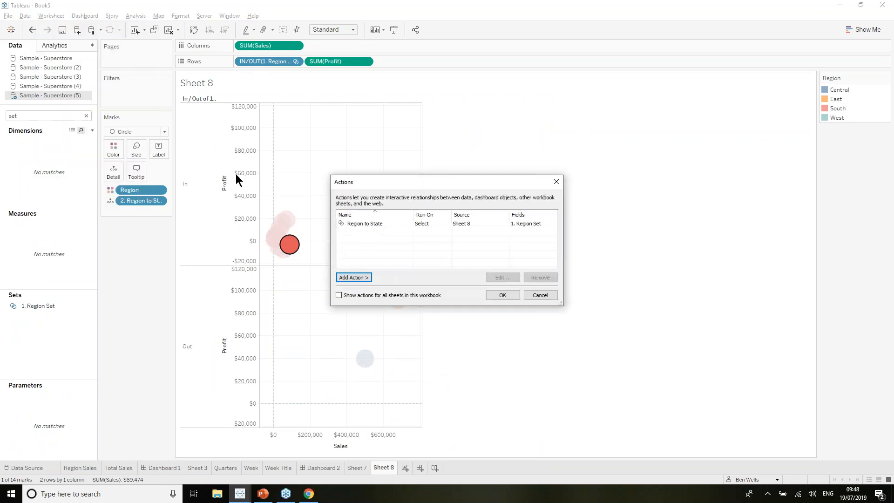
click(385, 225)
click(501, 278)
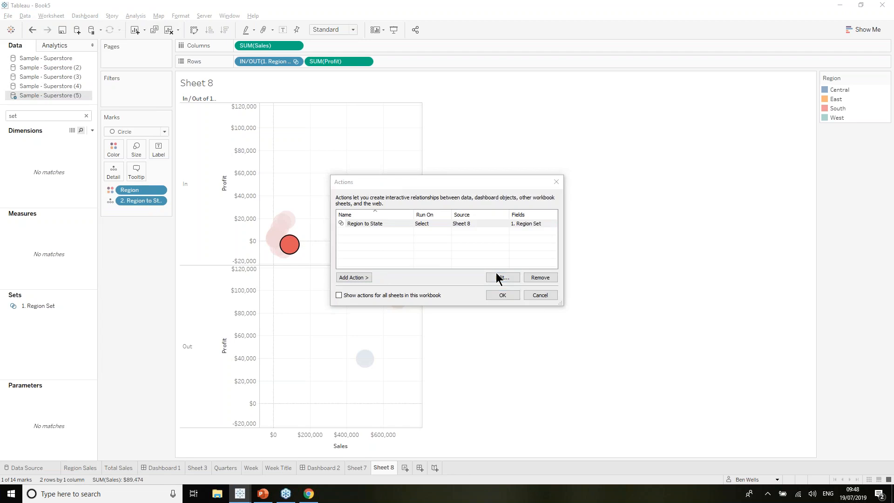
click(466, 320)
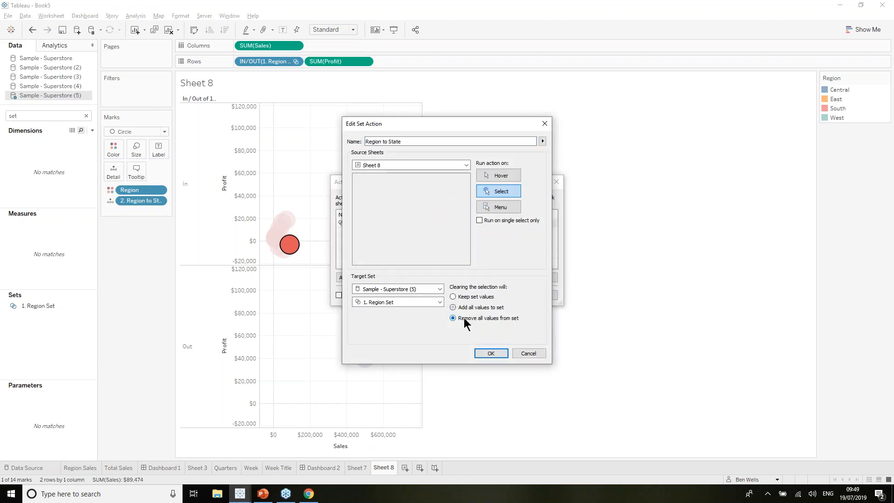
click(492, 354)
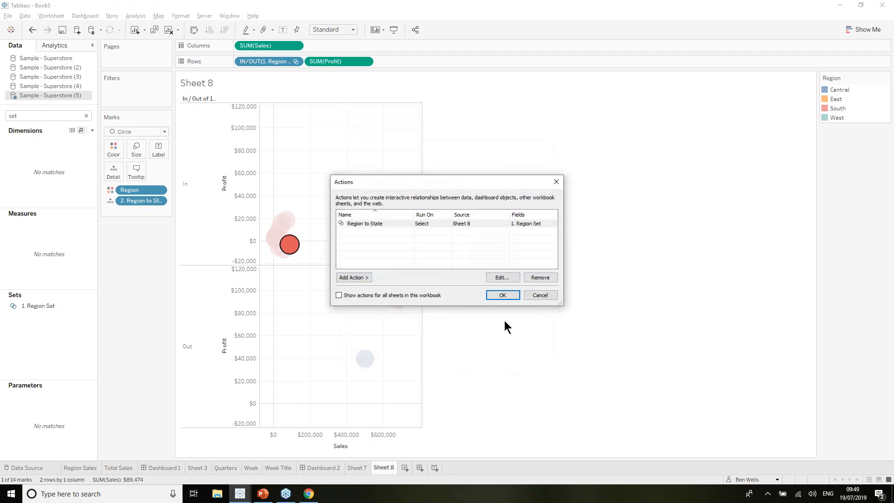
click(505, 296)
Step: Clear the mark selection, drill into the South region to check its In/Out split, and remove 1. Region Set from Rows
click(322, 286)
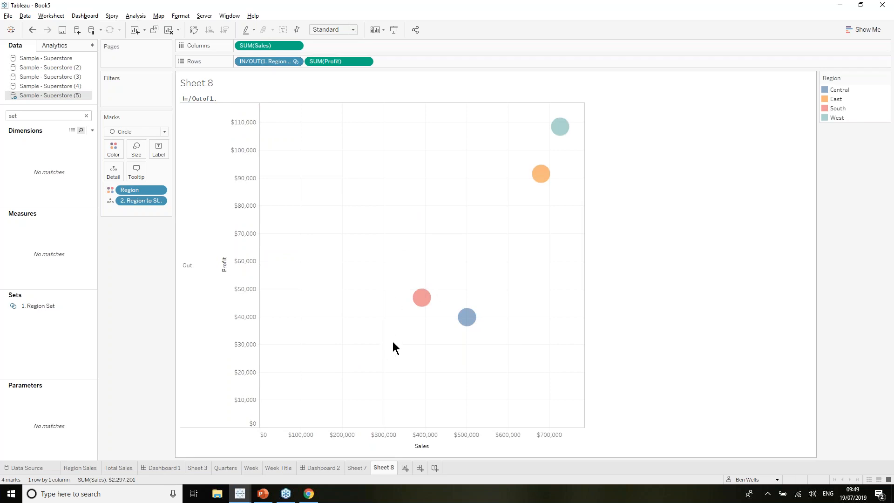
click(422, 303)
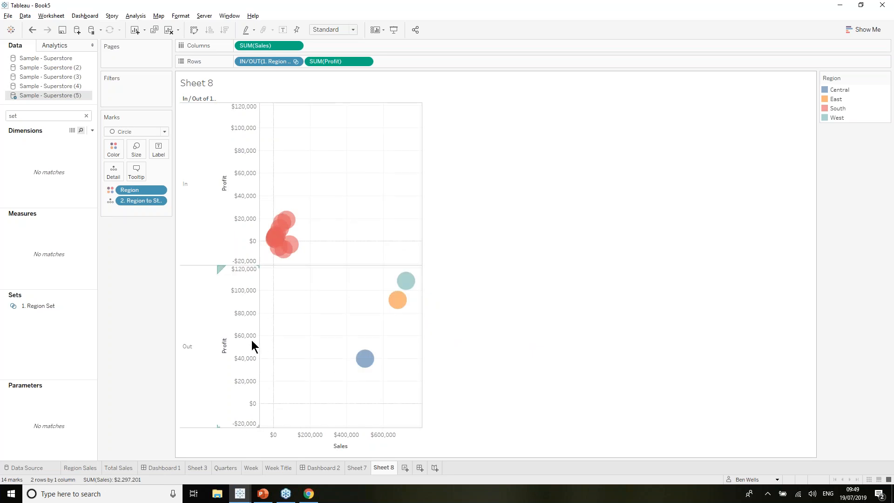
mouse_move(288, 250)
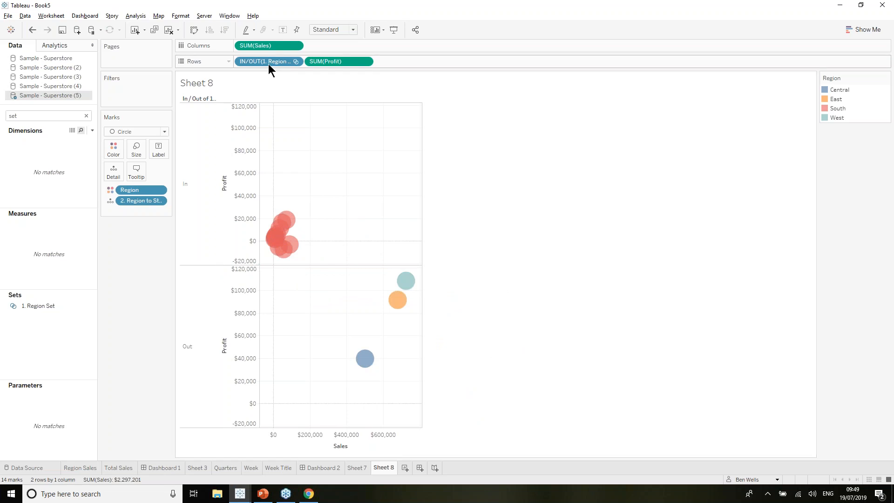
drag(268, 63, 266, 3)
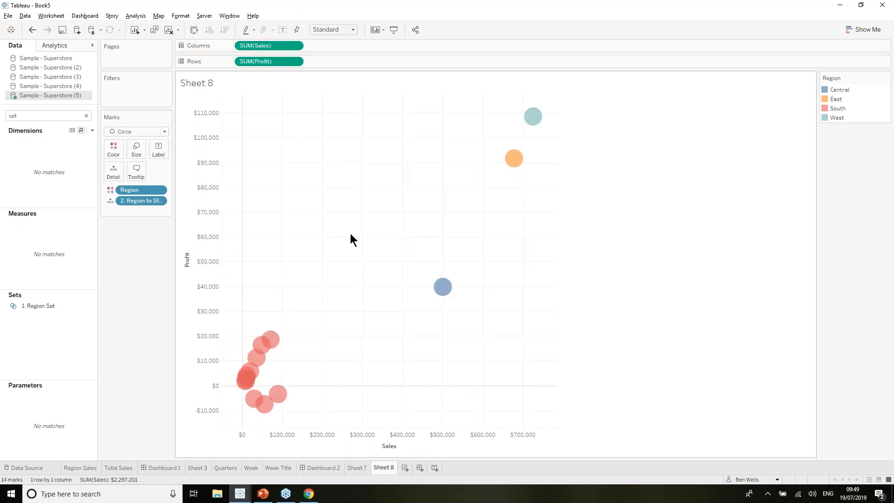
Step: Test the edited action by selecting and deselecting the Virginia mark and drilling into the South region again
click(280, 337)
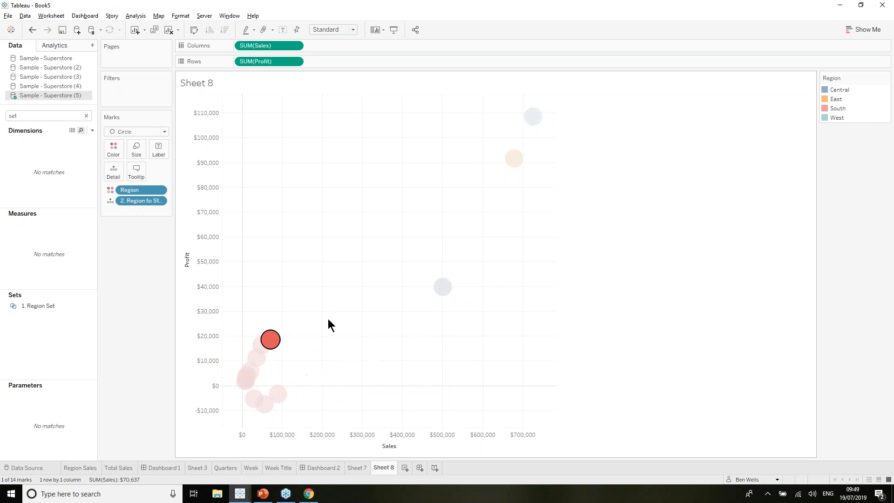
click(281, 337)
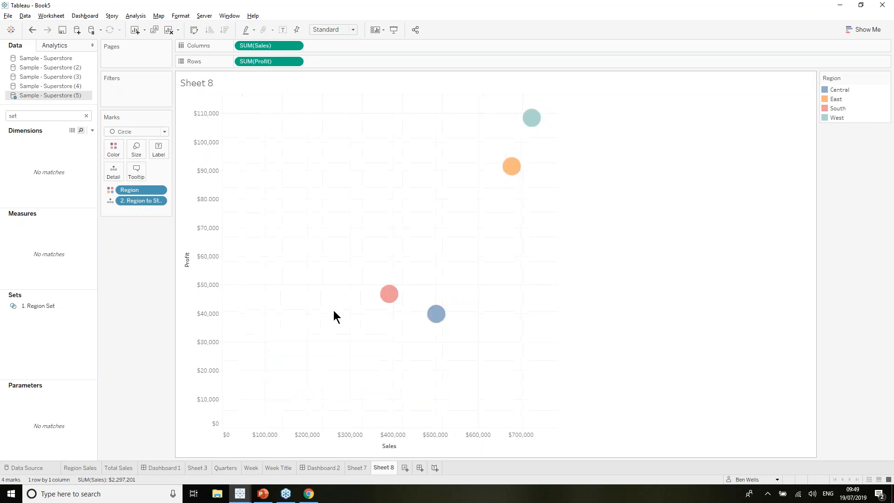
click(396, 296)
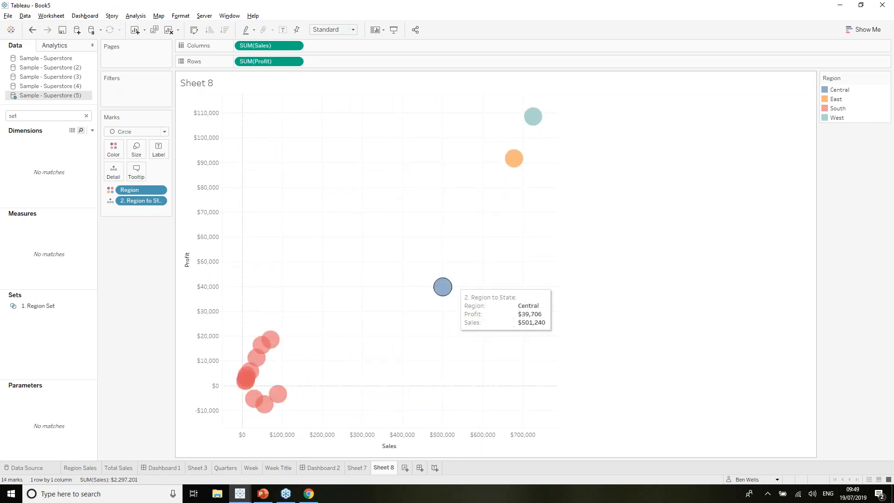
mouse_move(524, 129)
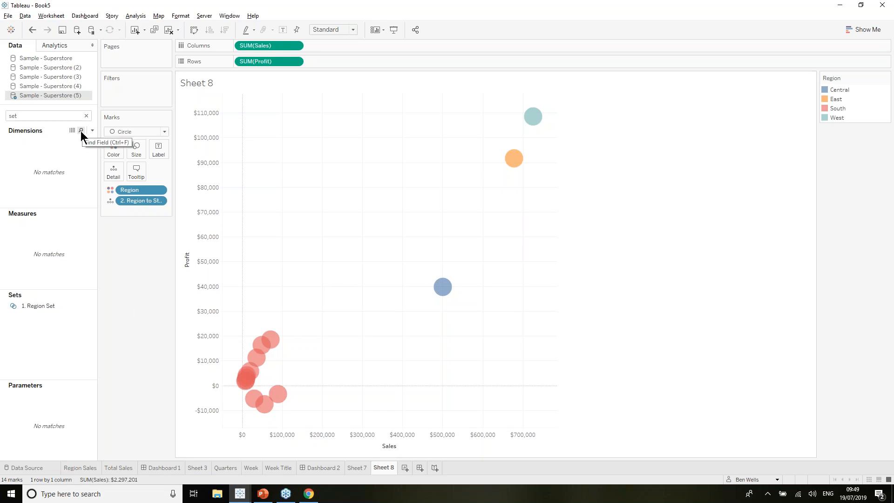
Step: Clear the field search and create a calculated field named 3. Filter P1
click(86, 116)
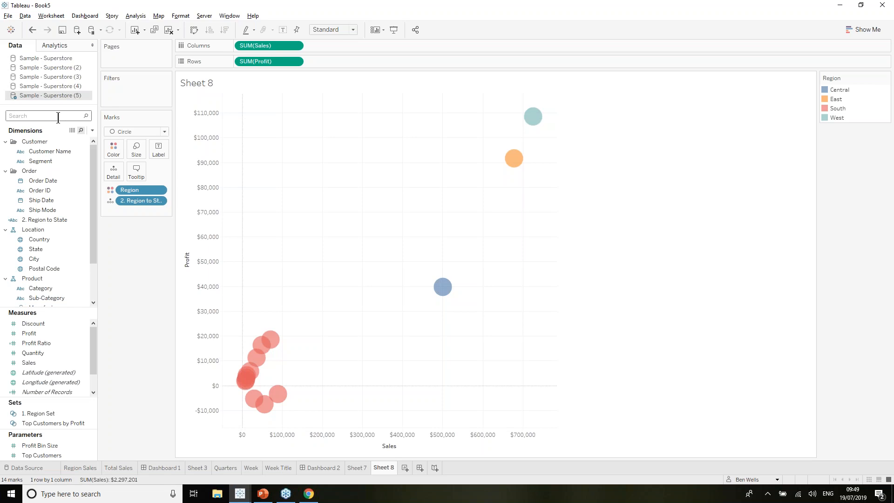
click(92, 130)
click(69, 140)
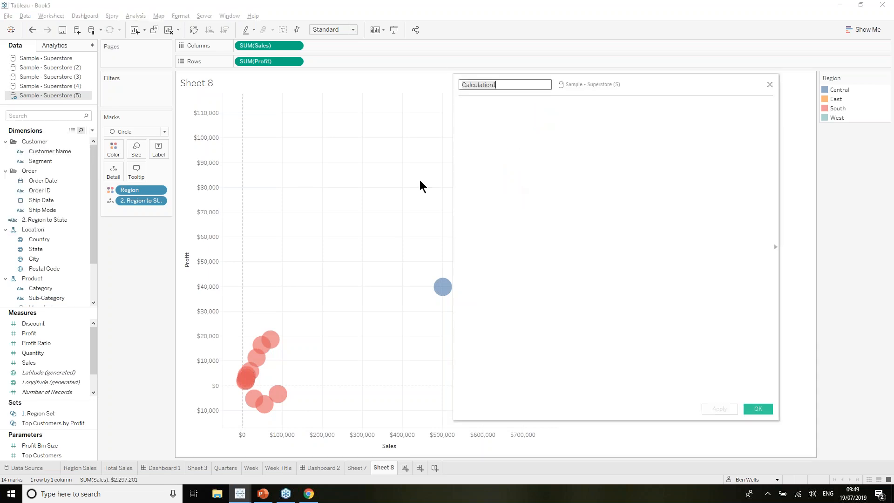
click(517, 177)
click(527, 84)
key(BackSpace)
key(BackSpace)
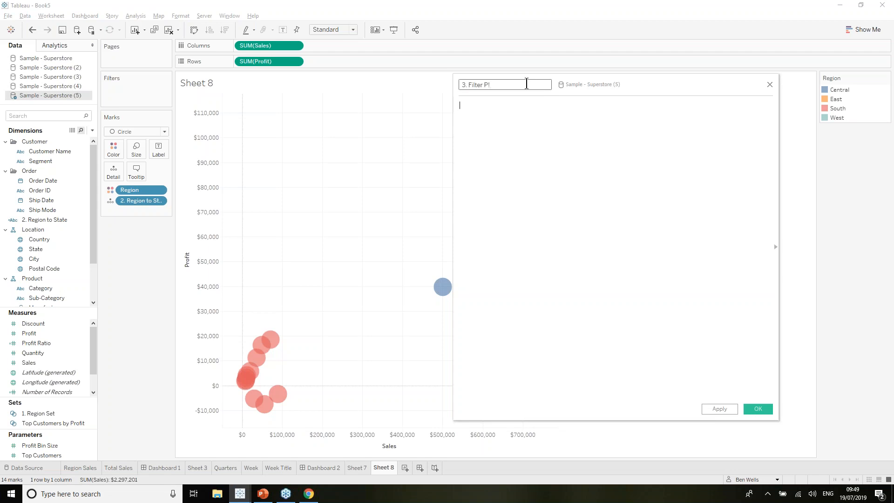
text(1)
Step: Enter the formula IF [1. Region Set] = TRUE THEN 1 ELSE 0 END and save the calculated field
click(502, 132)
text(IF)
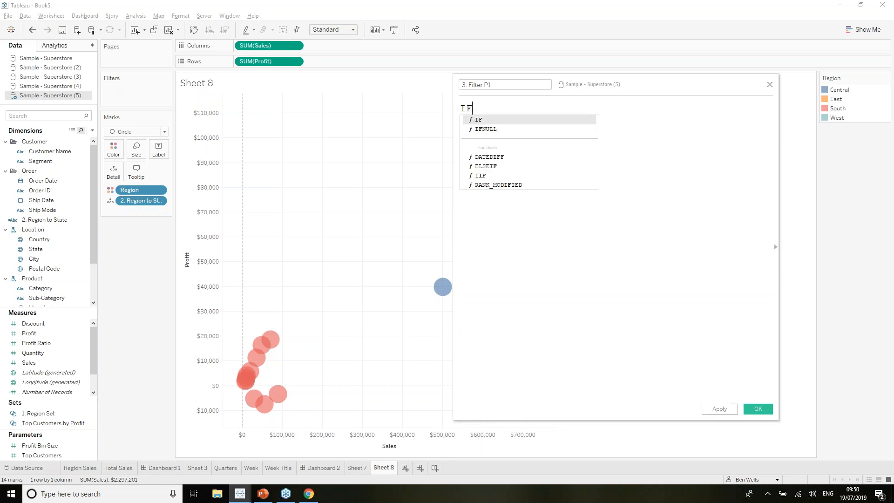
key(Return)
text(set)
key(Return)
text(= )
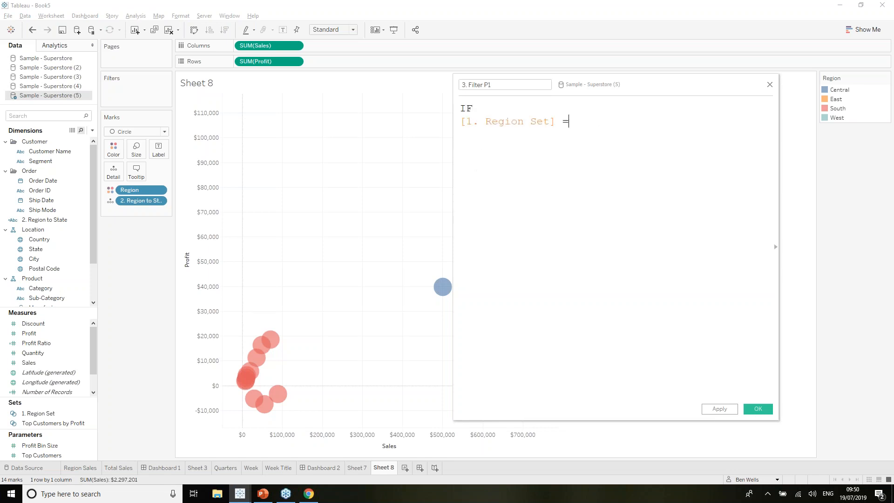
text(TRUE)
key(Return)
key(Return)
text(THEN 1 )
text(ELSE 0 )
text(END)
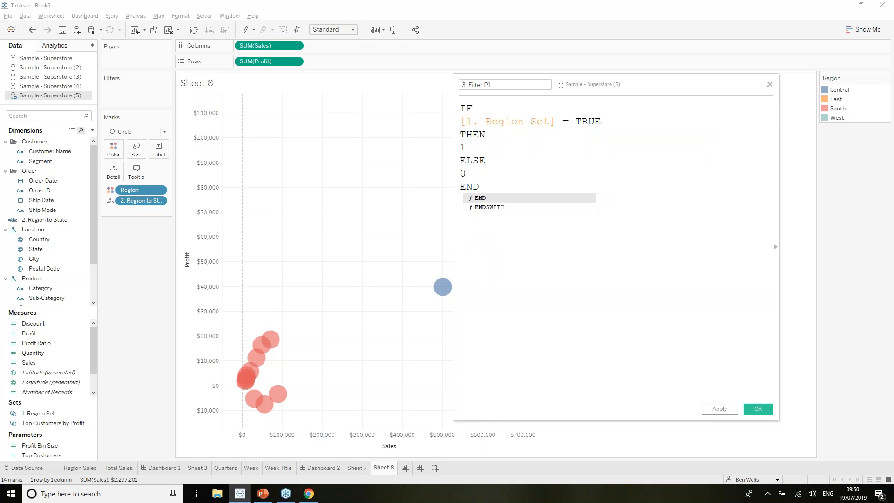
key(Escape)
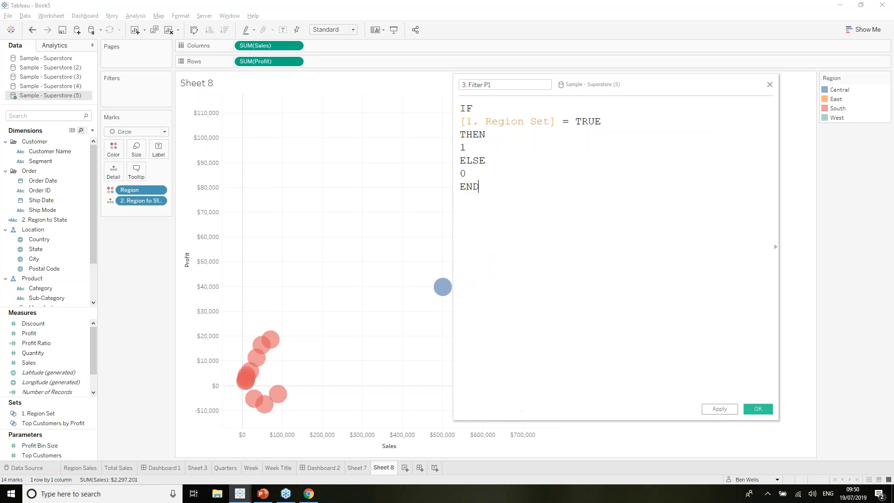
click(758, 410)
Step: Search the fields for "set" and add 1. Region Set to Rows before SUM(Profit)
click(61, 115)
text(saet)
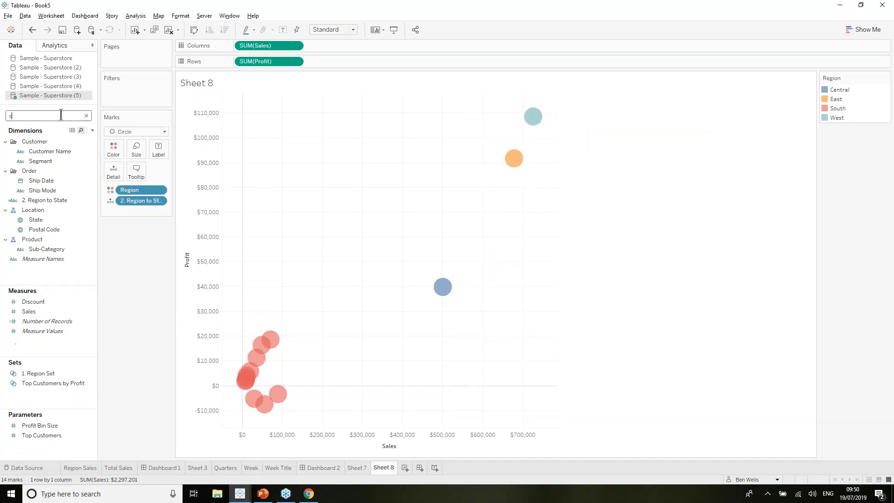
key(BackSpace)
key(BackSpace)
key(BackSpace)
text(et)
click(49, 306)
drag(49, 306, 236, 59)
Step: Search the fields for "3" and convert the 3. Filter P1 measure to a dimension
click(65, 117)
key(BackSpace)
key(BackSpace)
key(BackSpace)
text(3)
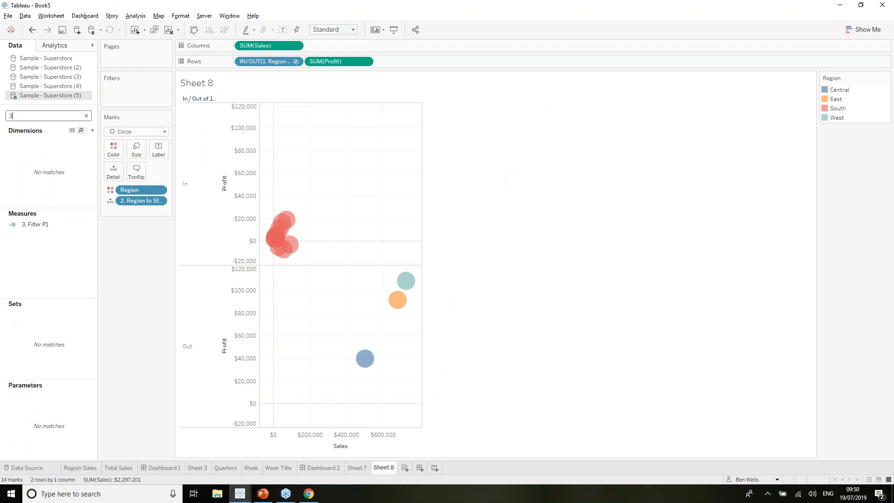
drag(49, 224, 49, 145)
Step: Rename the 3. Filter P1 field to 3a. Filter P1 and add it to Rows before SUM(Profit)
click(91, 142)
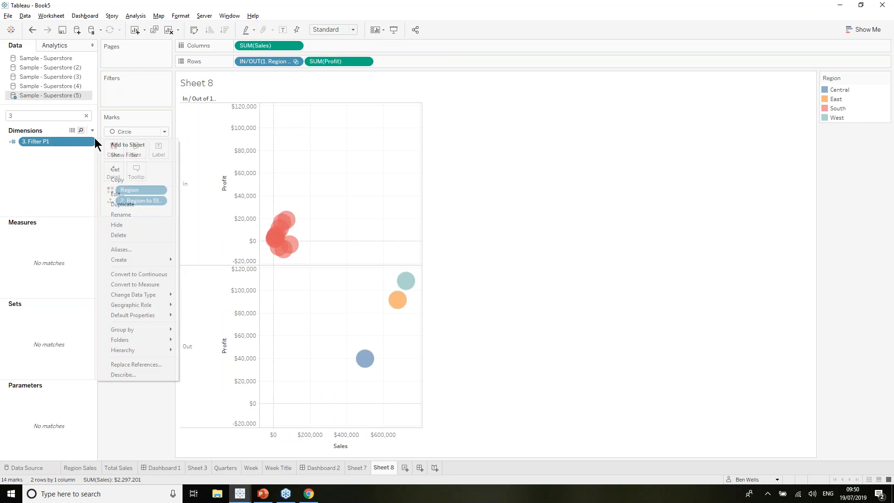
click(123, 195)
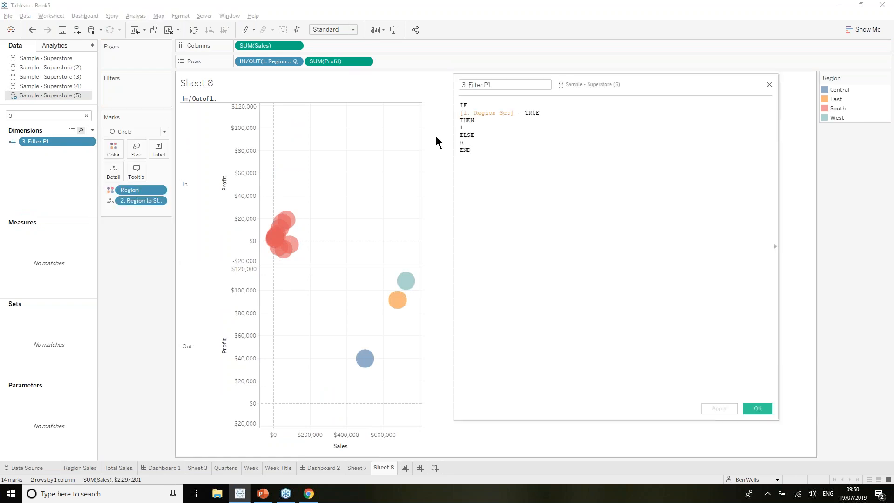
click(466, 86)
text(a)
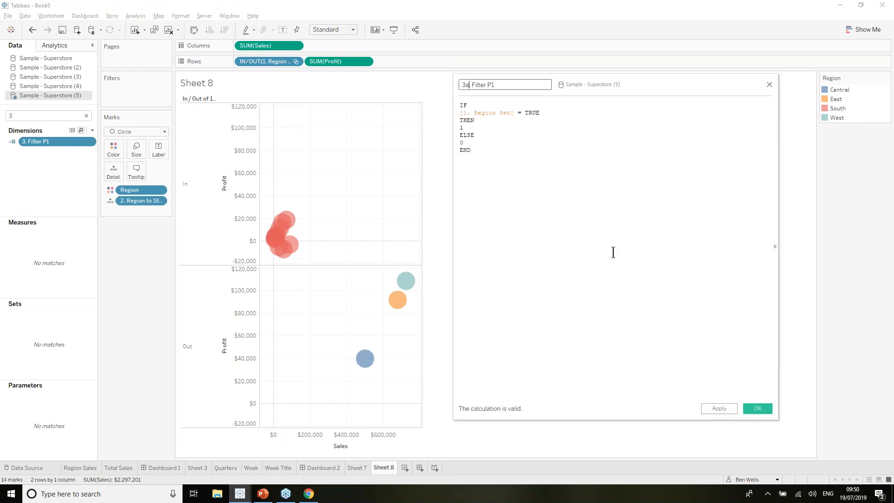
click(764, 410)
drag(60, 144, 304, 62)
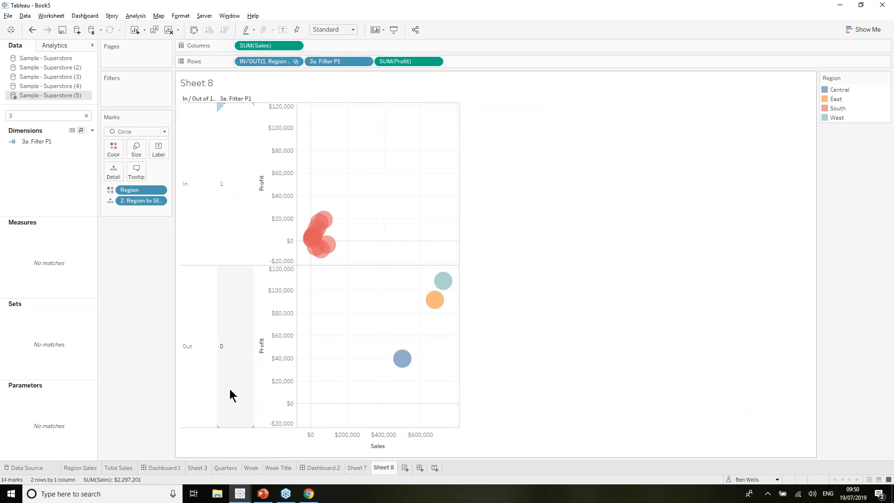
Step: Test the set action by drilling up from a South state mark and back down into the South region
click(312, 236)
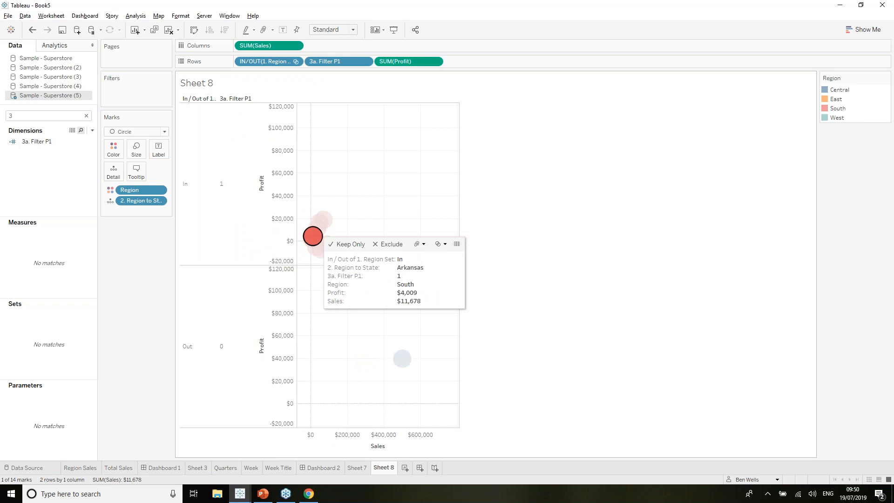
key(Delete)
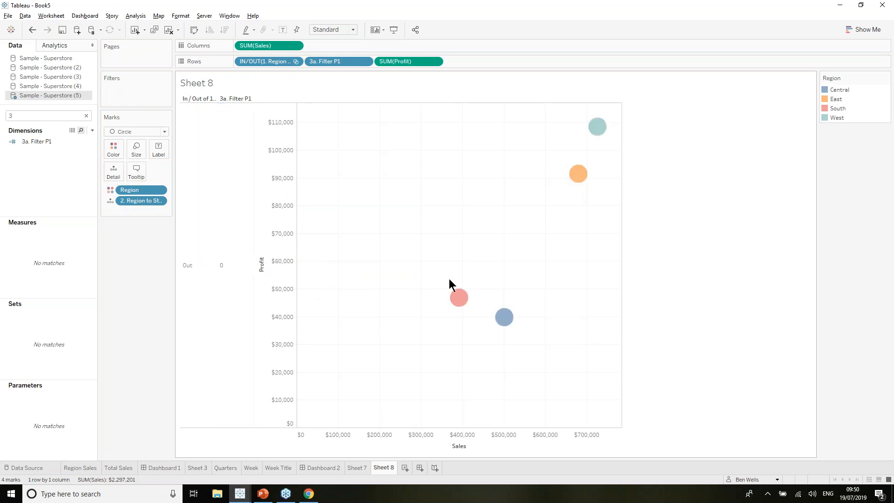
mouse_move(455, 303)
key(ctrl+z)
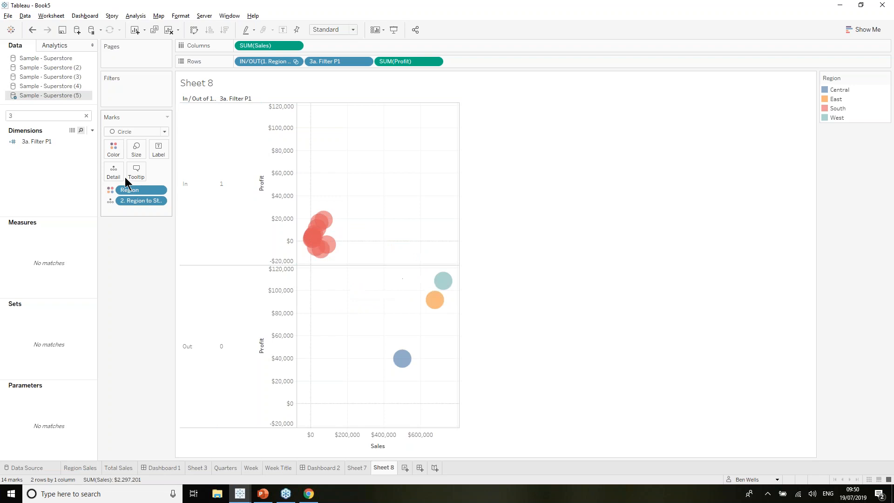
Step: Create a calculated field named 3b. Filter P2
click(92, 131)
key(Escape)
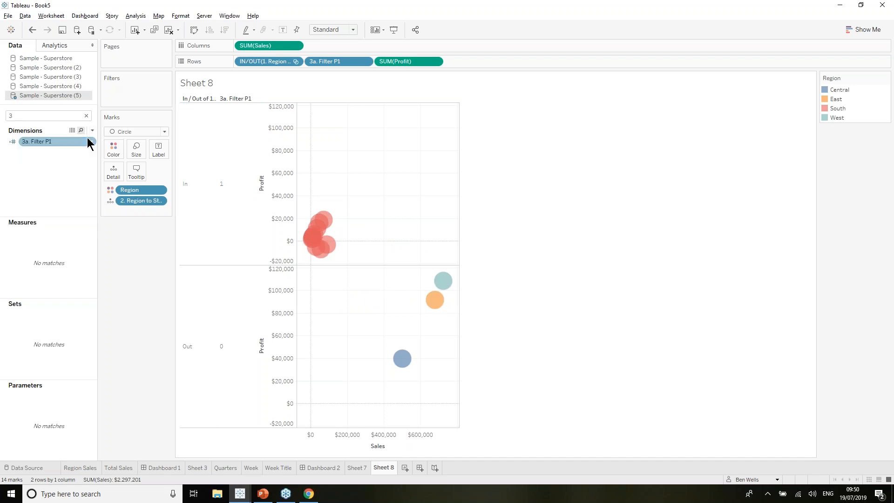
text(3b)
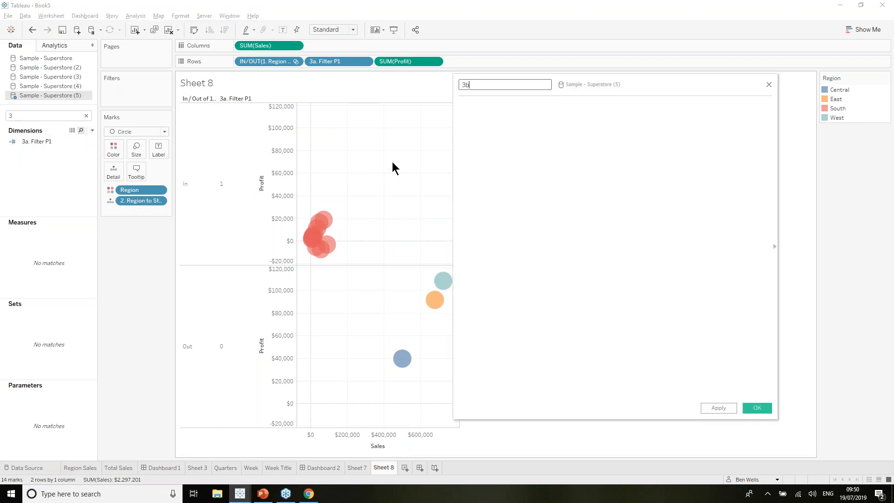
text(. Filter P2)
click(460, 105)
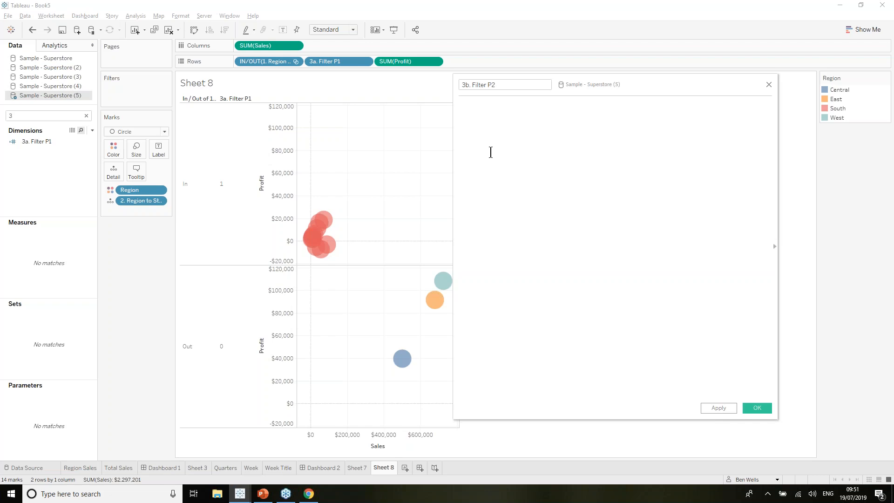
Step: Enter the formula [3a. Filter P1] = {FIXED : MAX([3a. Filter P1])} and save the calculated field
click(62, 142)
drag(61, 143, 466, 106)
text(=)
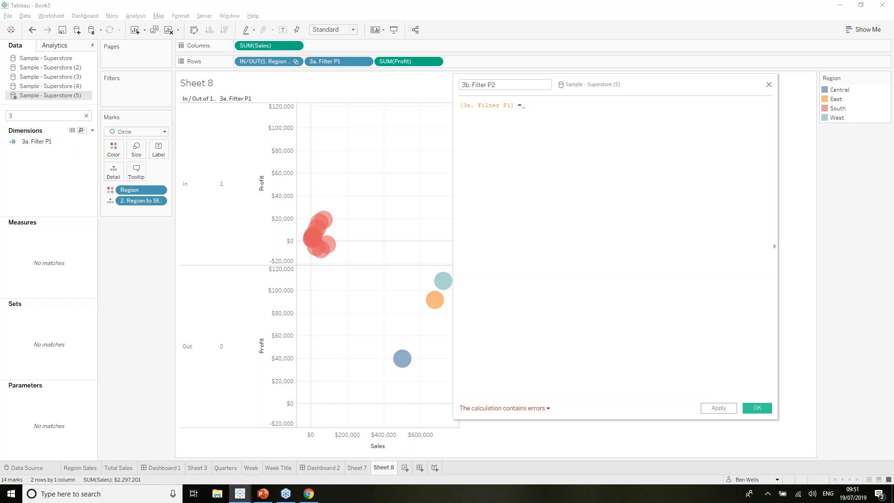
scroll(490, 107, up, 3)
text({FIXED)
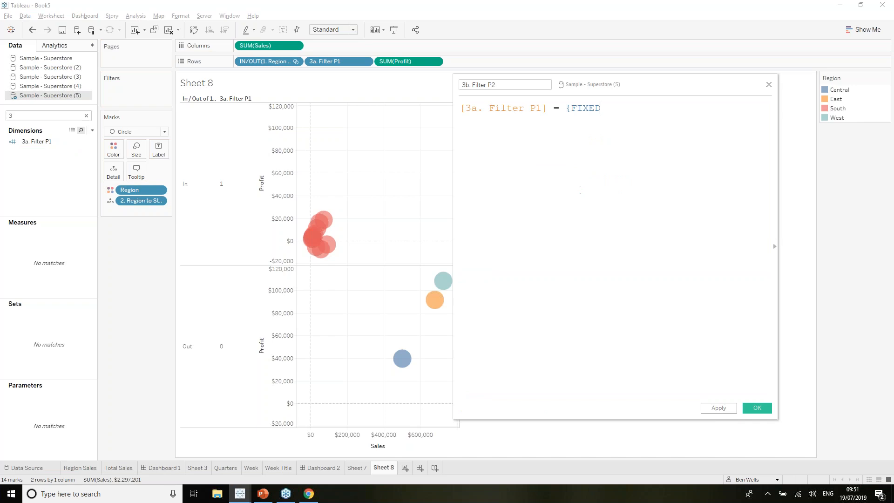
text( : MAX()
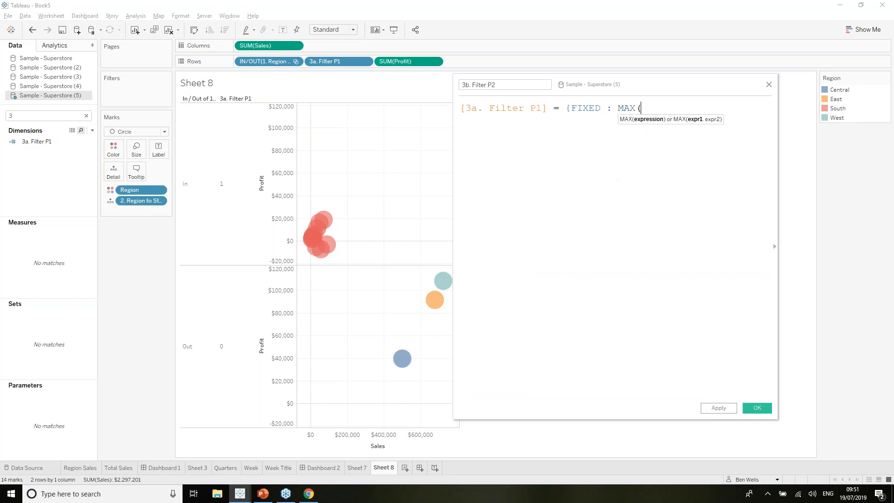
text(3a)
key(Return)
text()})
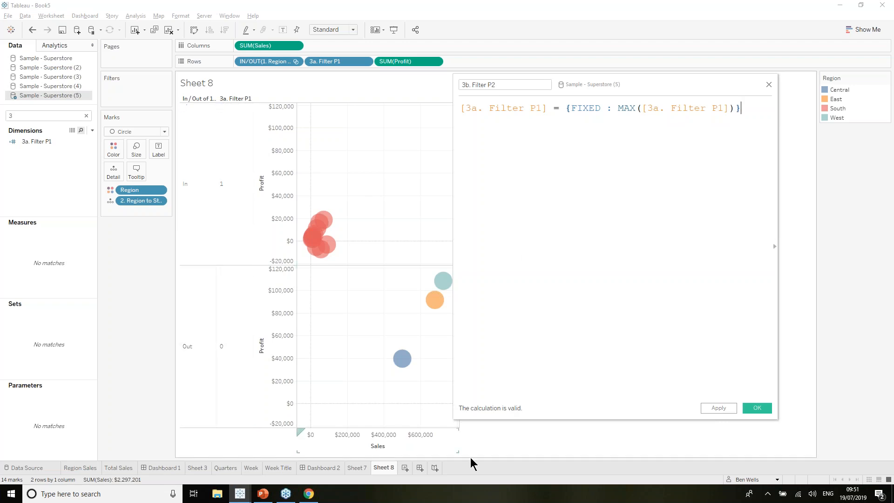
click(764, 410)
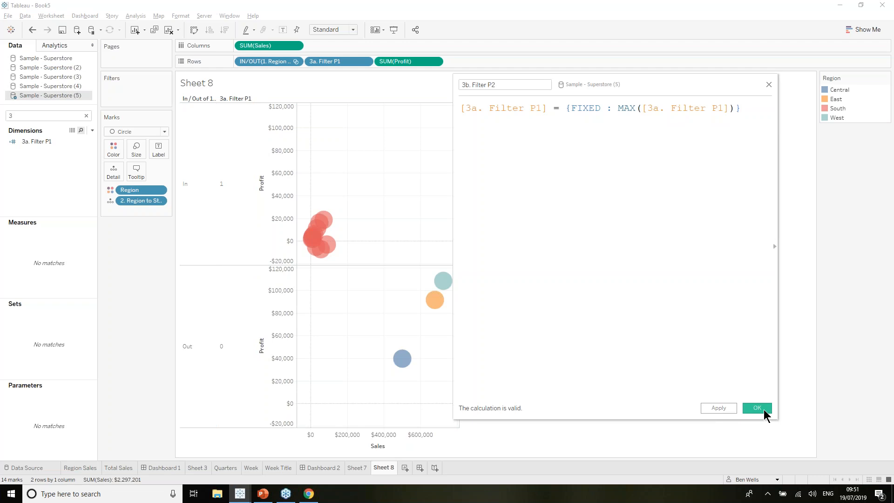
Step: Filter the sheet to 3b. Filter P2 = True and remove 3a. Filter P1 and the 1. Region Set field from Rows
drag(84, 151, 149, 93)
click(354, 192)
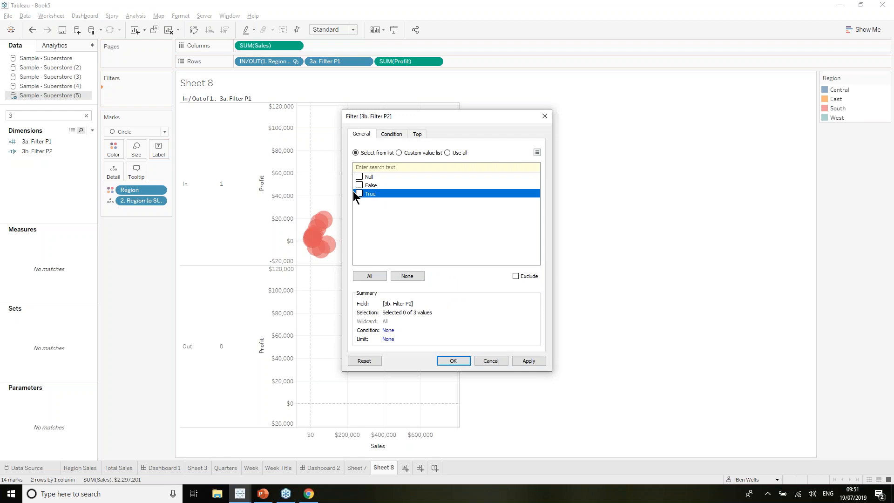
click(456, 361)
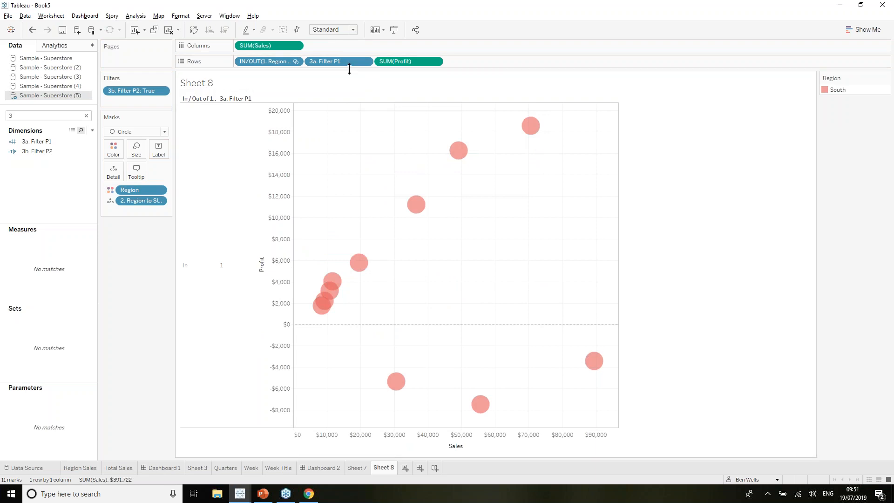
drag(350, 62, 342, 1)
drag(268, 64, 281, 1)
Step: Test the drill-down by moving between the region level and the South states, using the Kentucky mark to return
click(345, 198)
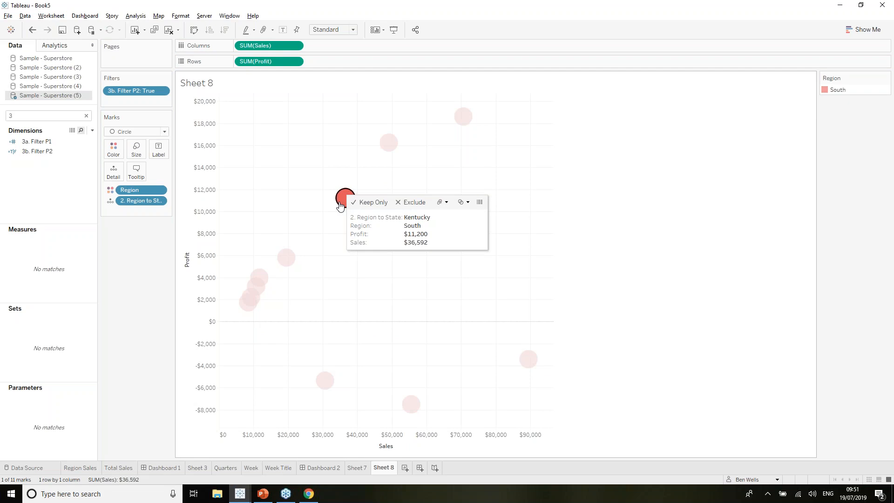
click(340, 203)
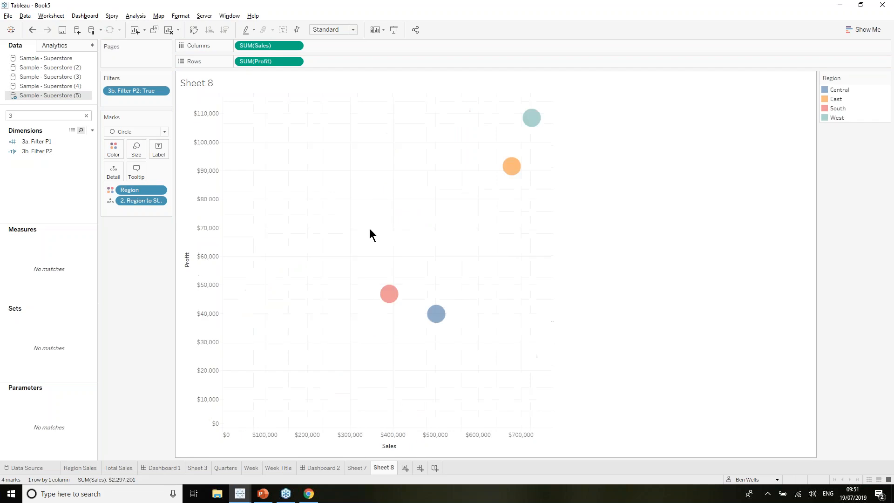
click(390, 293)
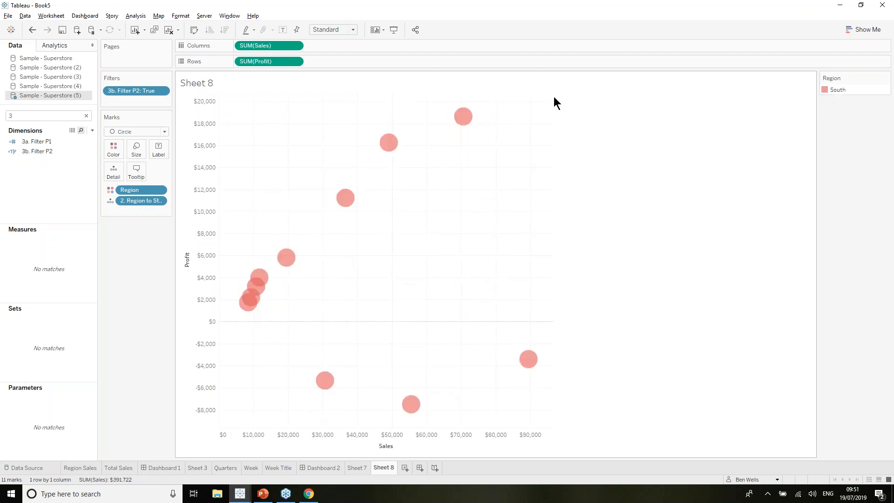
click(345, 207)
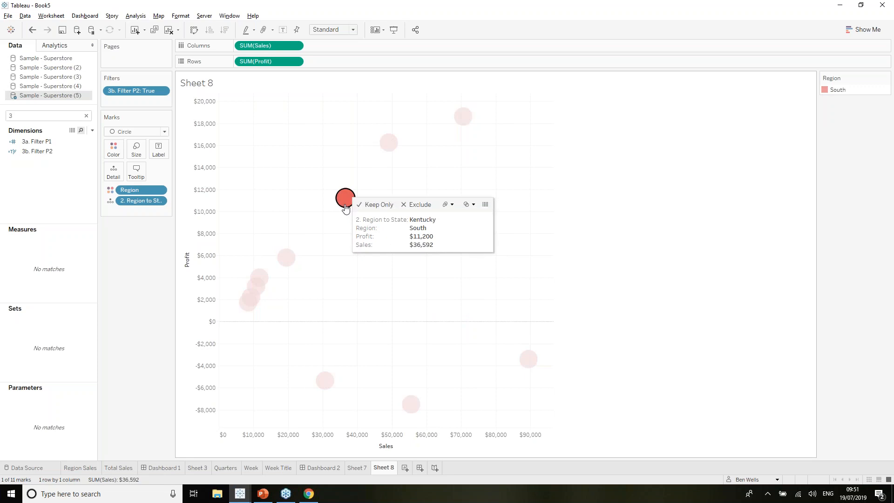
click(345, 207)
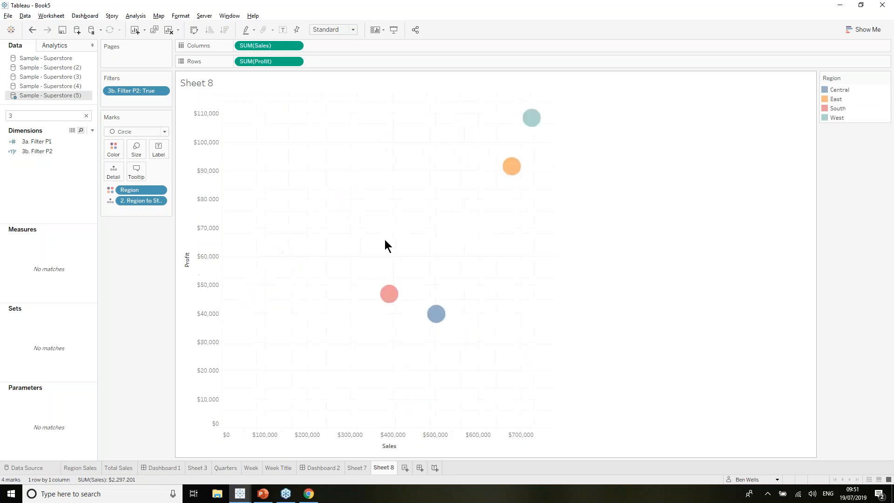
Step: Drill into the East and West regions in turn, returning to the region level after each
click(512, 166)
click(276, 320)
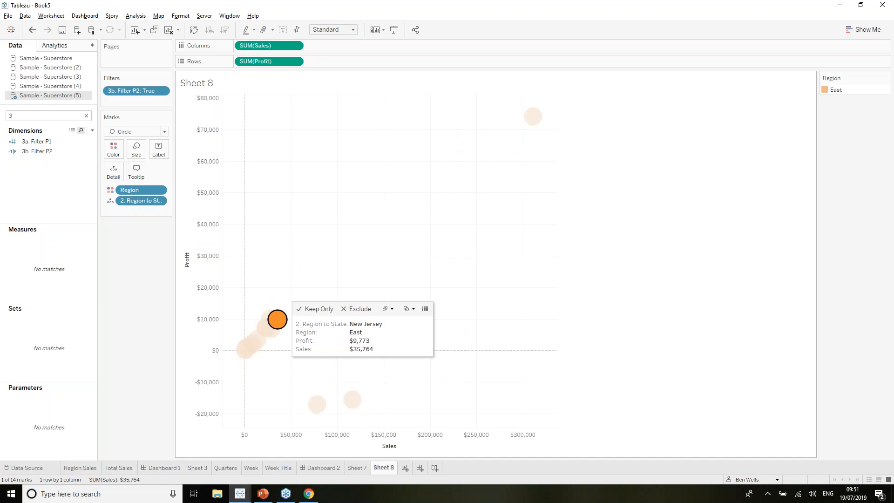
click(421, 230)
mouse_move(532, 120)
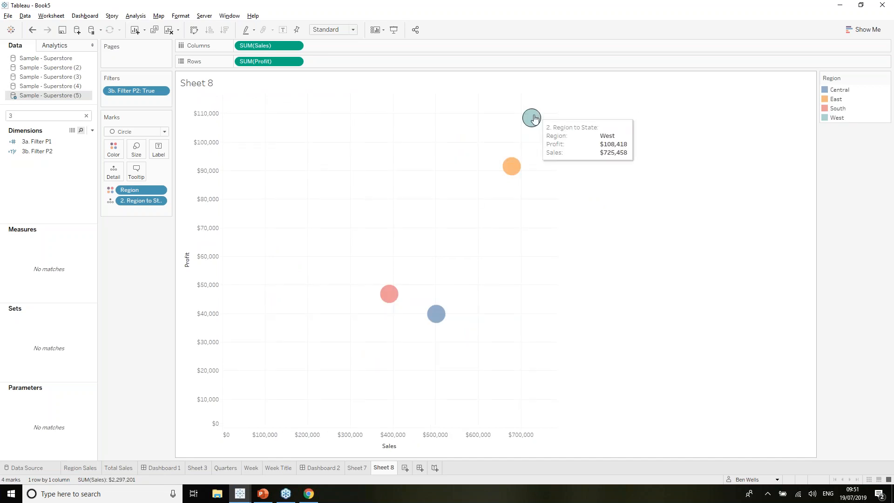
click(532, 119)
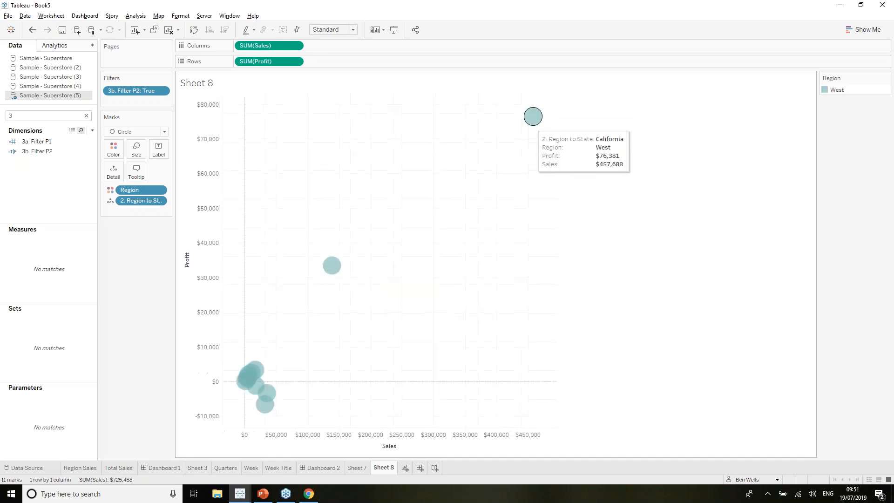
click(533, 117)
click(471, 229)
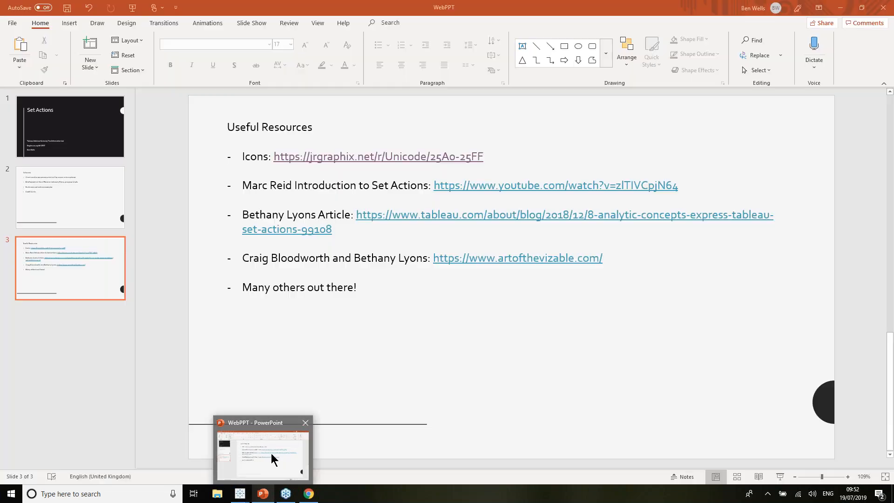
Step: Switch from PowerPoint's Useful Resources slide to the Set Action Webinar New workbook in Tableau and close the 2. Region to State calculation editor
click(271, 454)
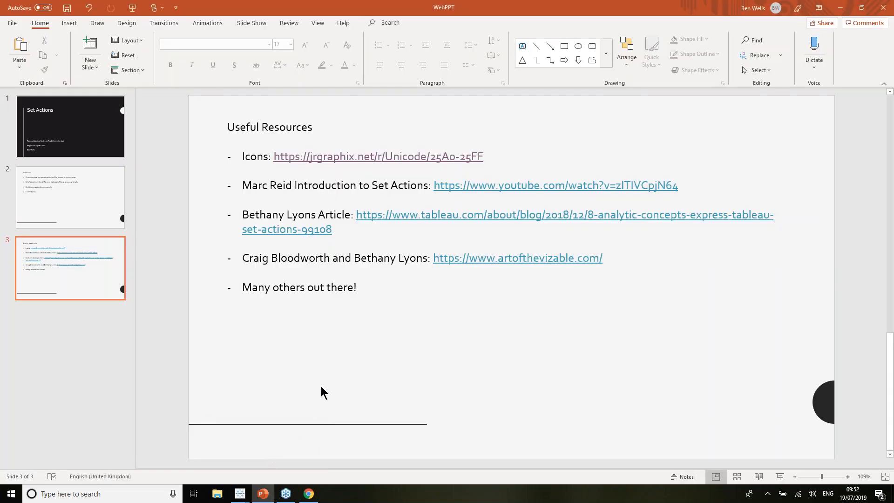
mouse_move(240, 492)
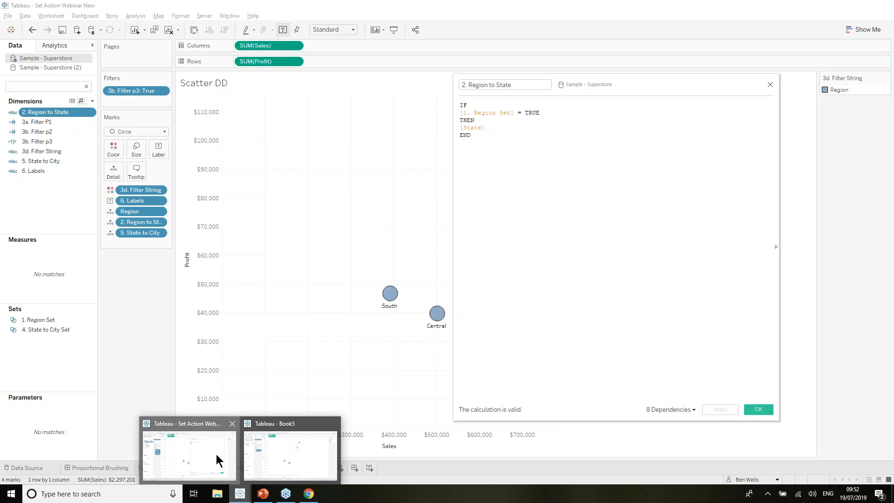
click(217, 459)
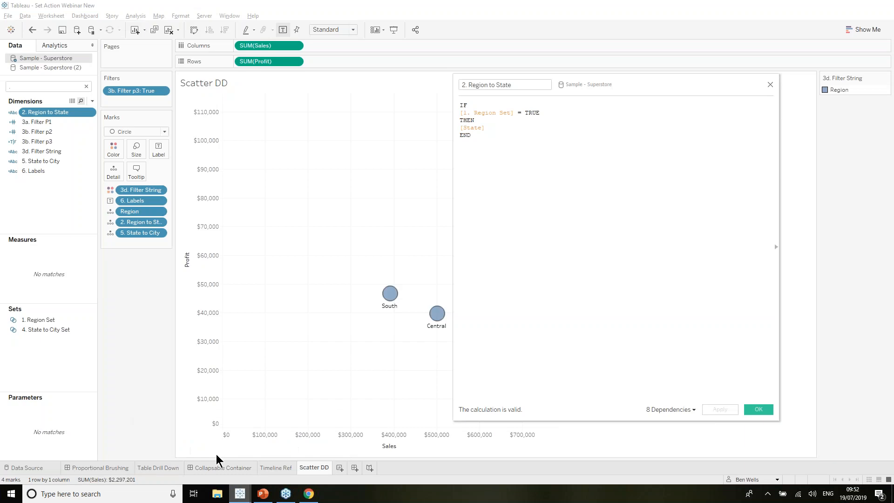
click(770, 84)
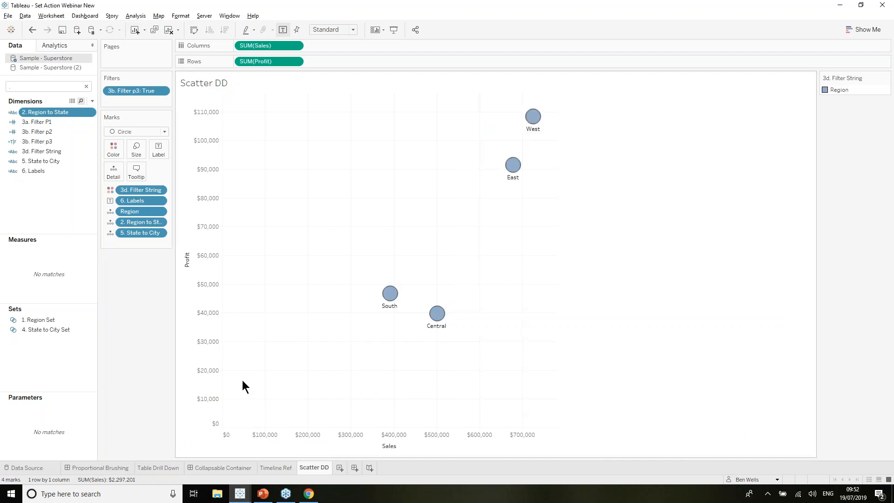
Step: On the Proportional Brushing dashboard, select the South and East bars together in Sales by Region, then clear the selection
click(99, 468)
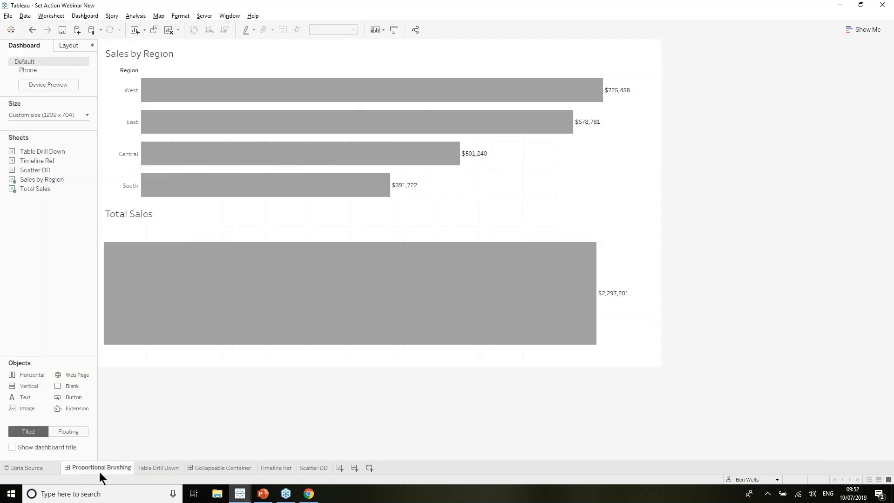
click(261, 184)
ctrl+click(275, 126)
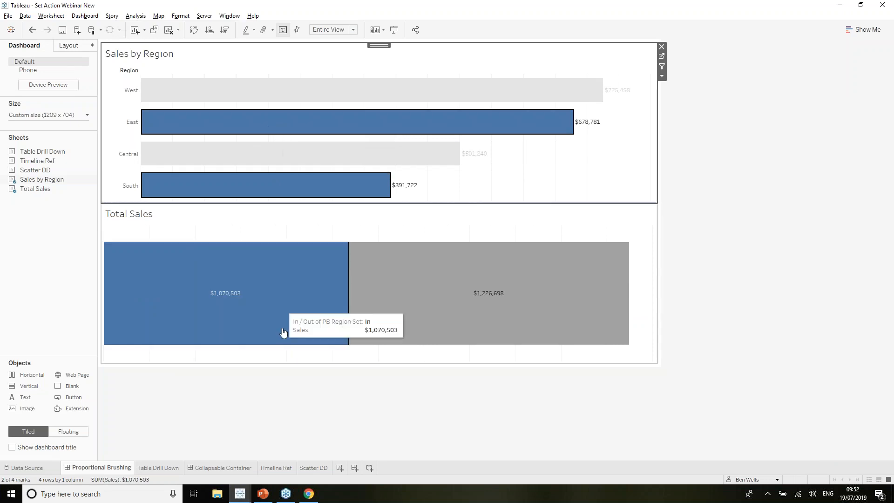
click(266, 400)
Step: Expand Office Supplies on the Table Drill Down sheet and open the Collapsable Container dashboard
click(161, 468)
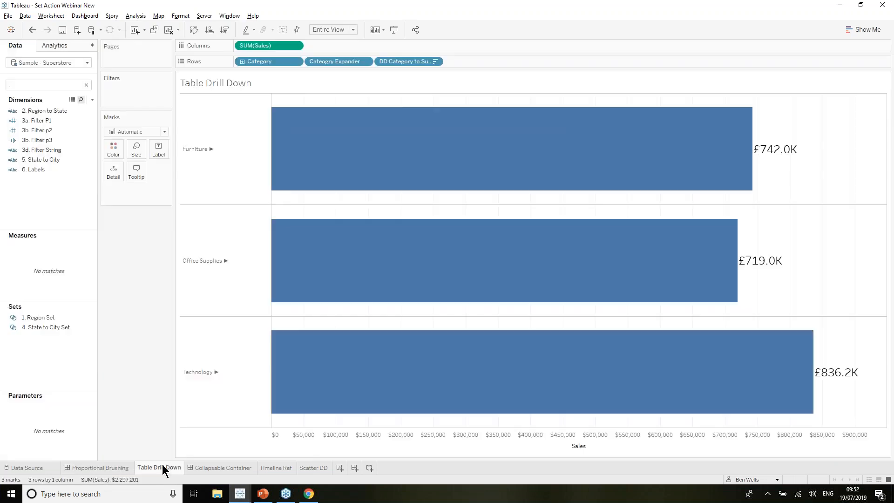
click(218, 262)
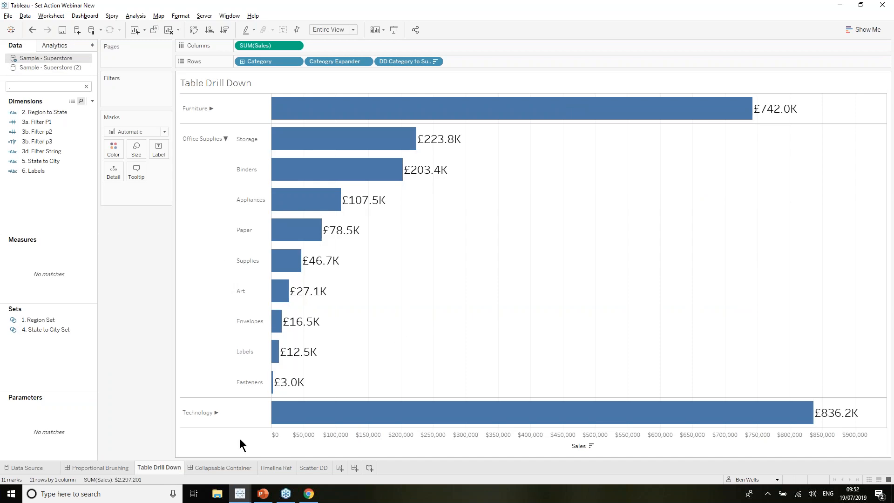
click(231, 468)
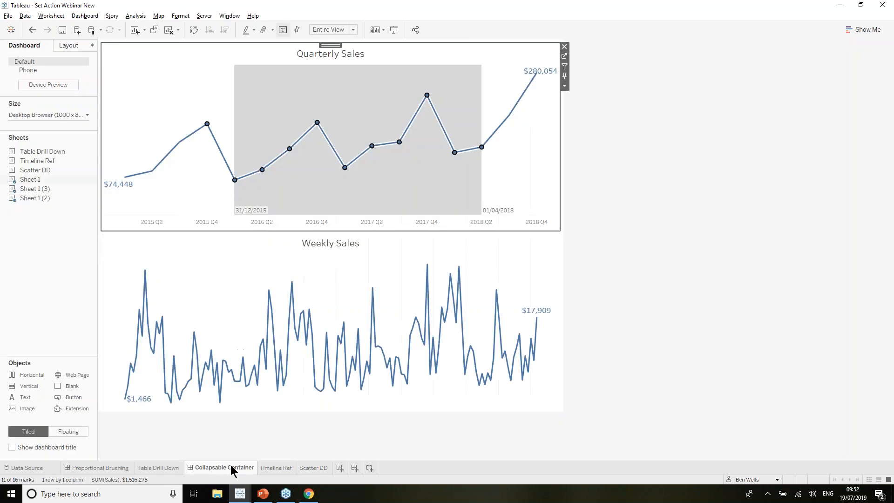
Step: In Quarterly Sales, select the marks from 2015 Q3 to 2017 Q4, and clear the selection to collapse the Weekly Sales chart
click(177, 93)
drag(177, 93, 447, 332)
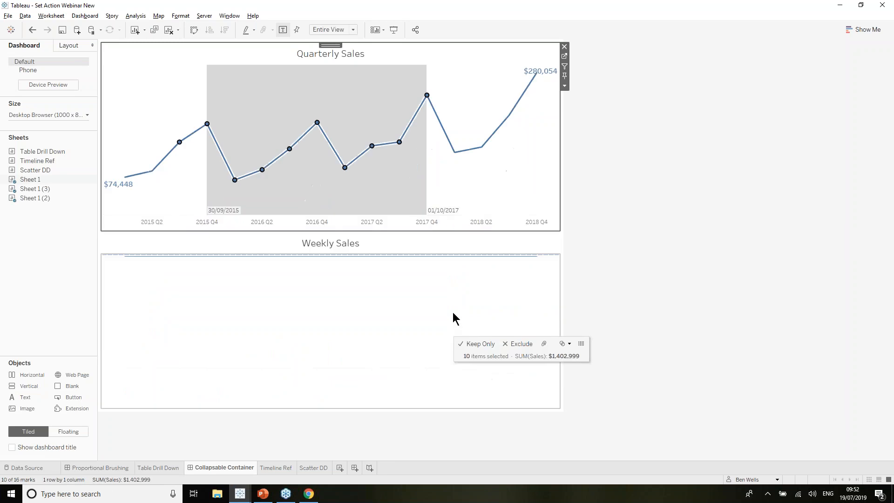
click(501, 172)
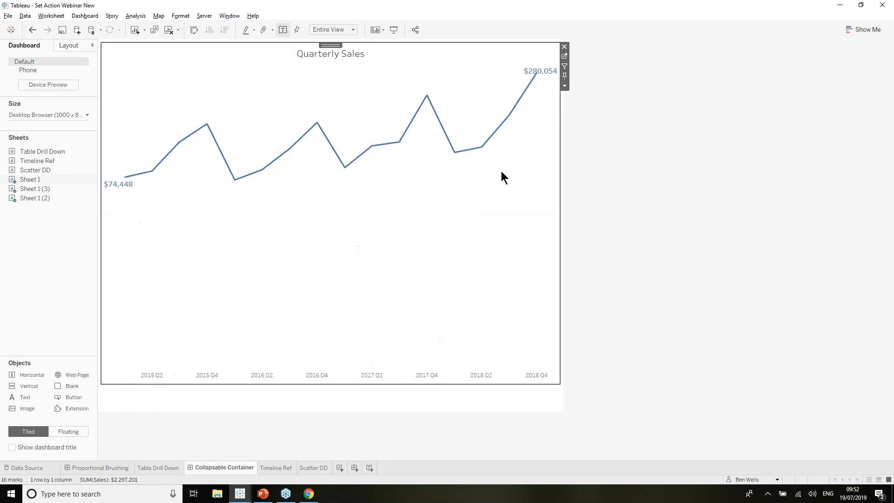
Step: On the Timeline Ref sheet, set the reference line from an Appliances point and an Accessories point in turn, clearing the selection after each
click(277, 467)
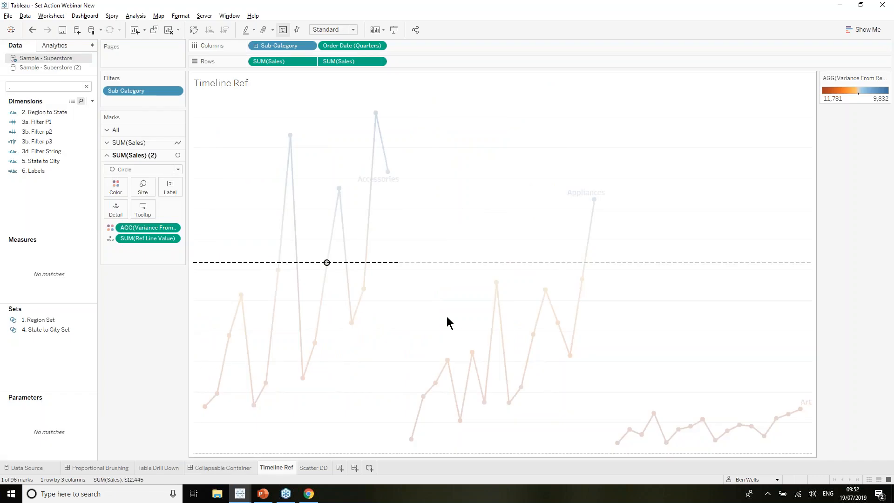
click(533, 334)
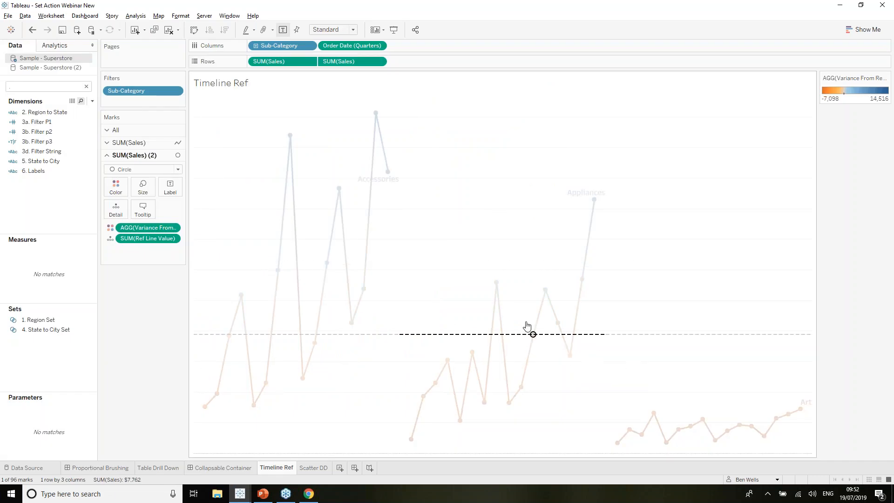
click(505, 237)
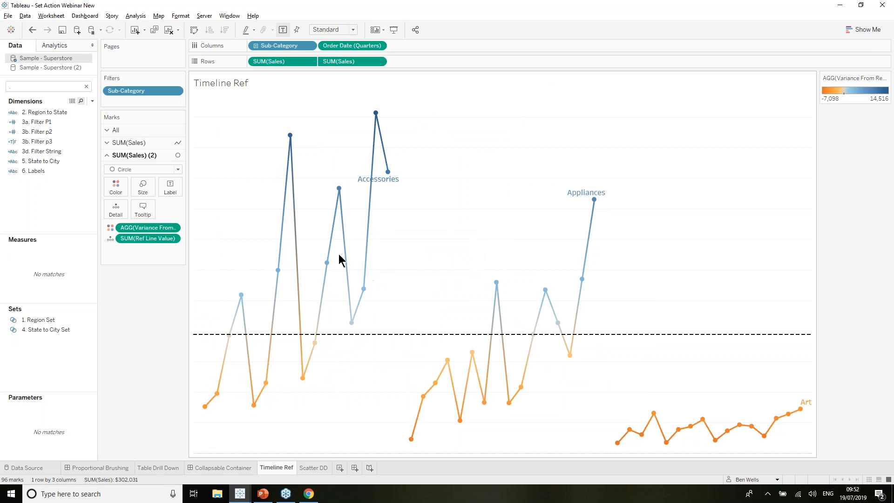
click(328, 262)
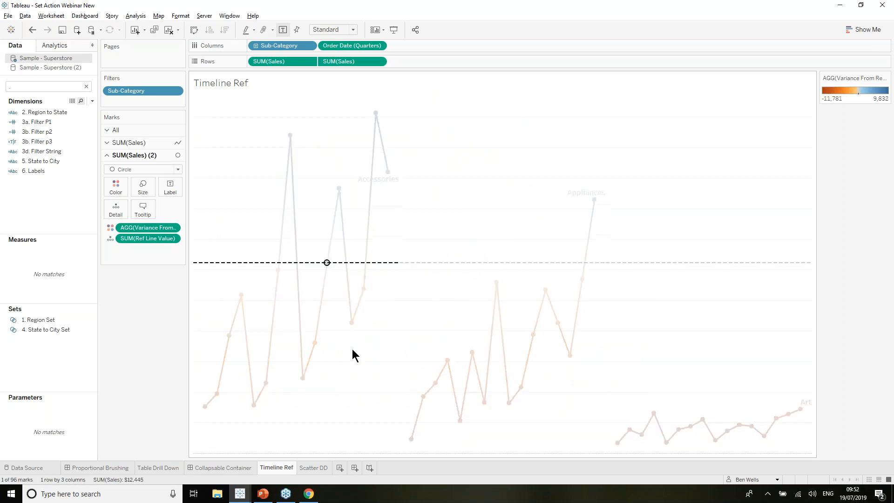
click(352, 348)
Step: On the Scatter DD sheet, drill from East into New York state, select New York City, and return to the region level
click(313, 468)
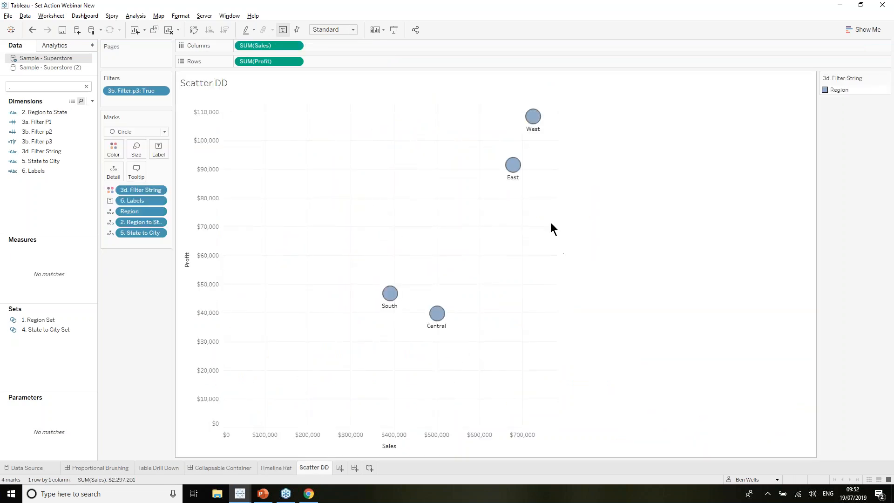
click(520, 176)
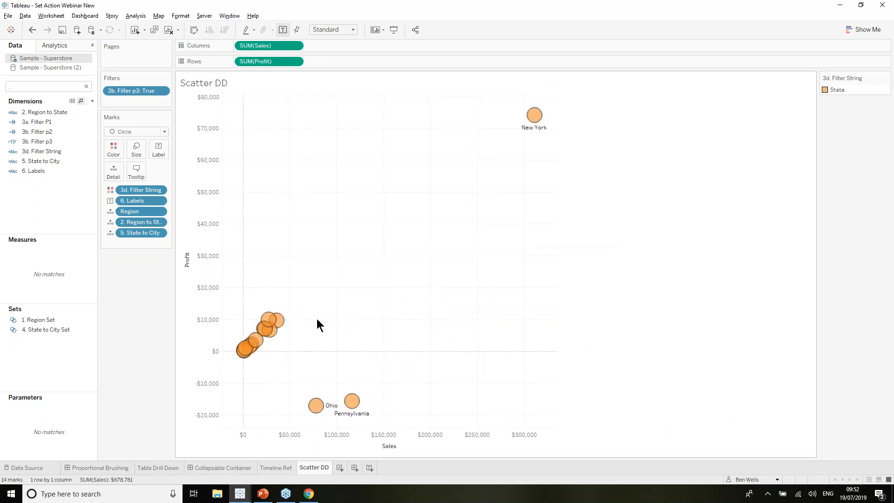
click(534, 116)
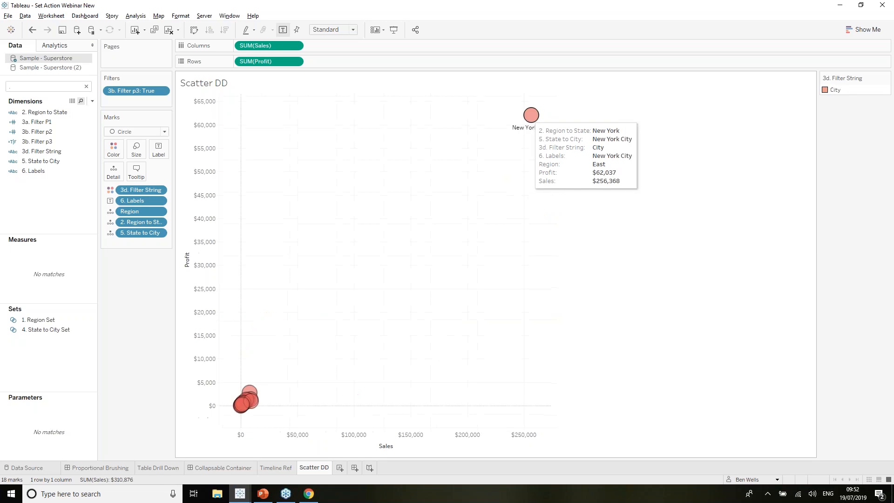
click(531, 115)
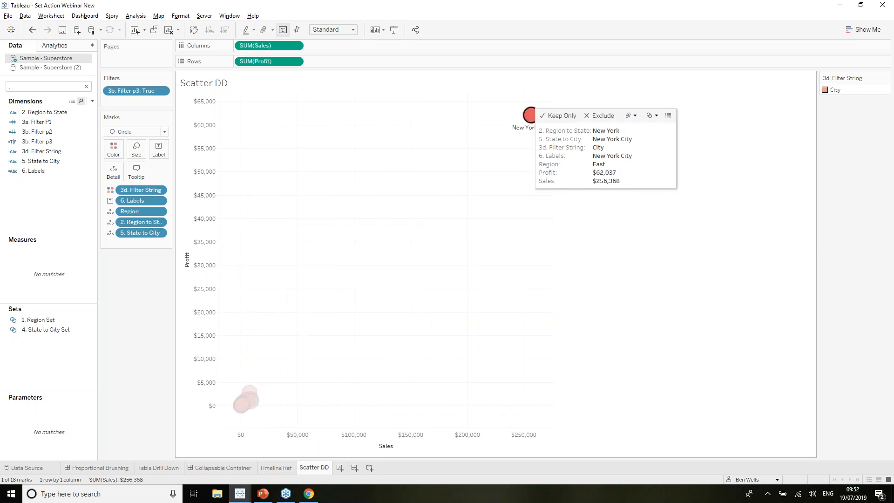
click(365, 226)
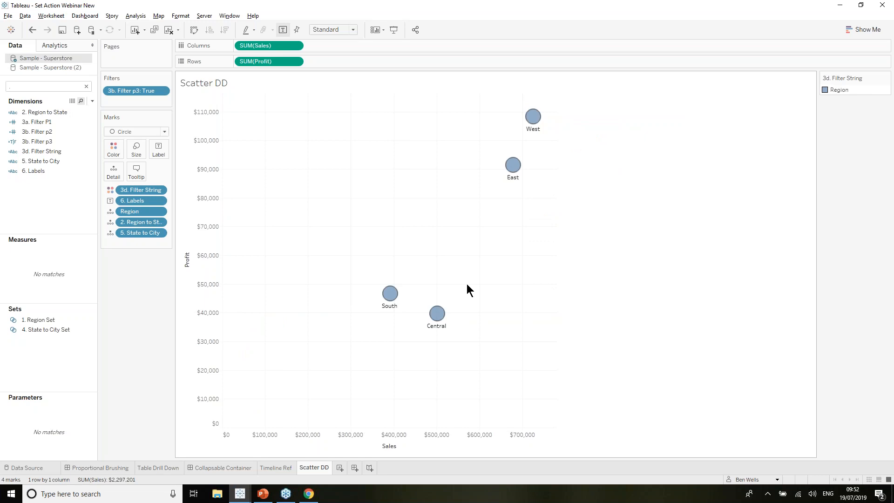
Step: Switch to PowerPoint's Useful Resources slide, open the Icons link to view the Geometric Shapes page, and return to the slide
key(alt+Tab)
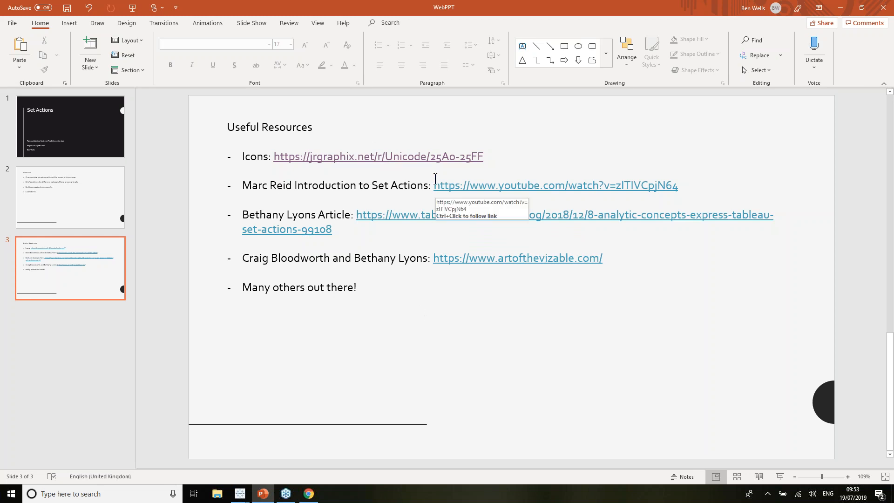
ctrl+click(433, 157)
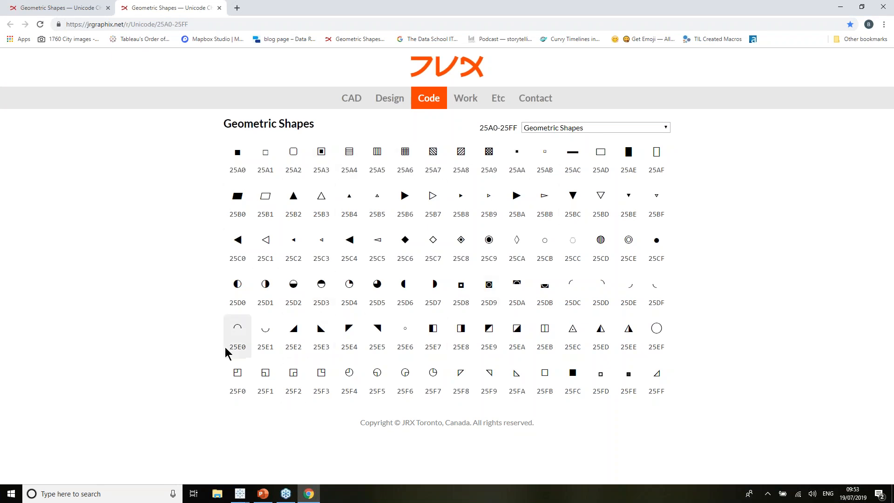
key(alt+Tab)
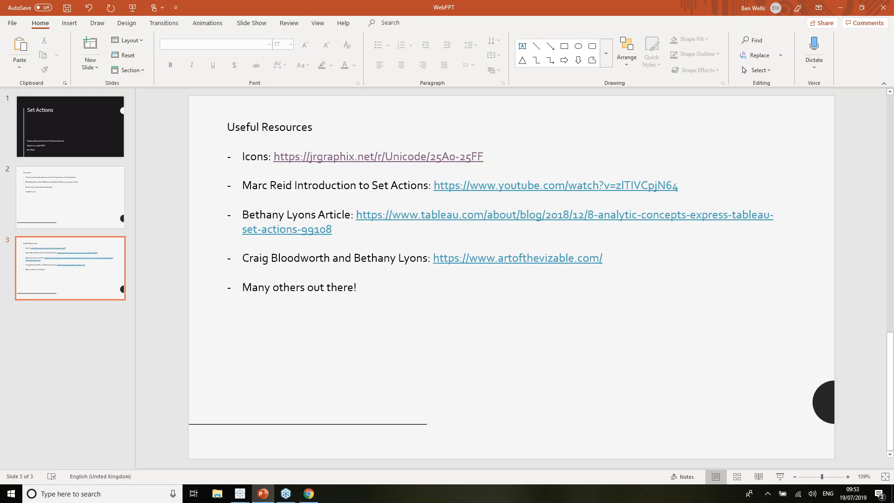
Step: Open the Introduction to Set Actions video from the slide, preview it at 7:31 and 2:11, and return to the slide
ctrl+click(484, 183)
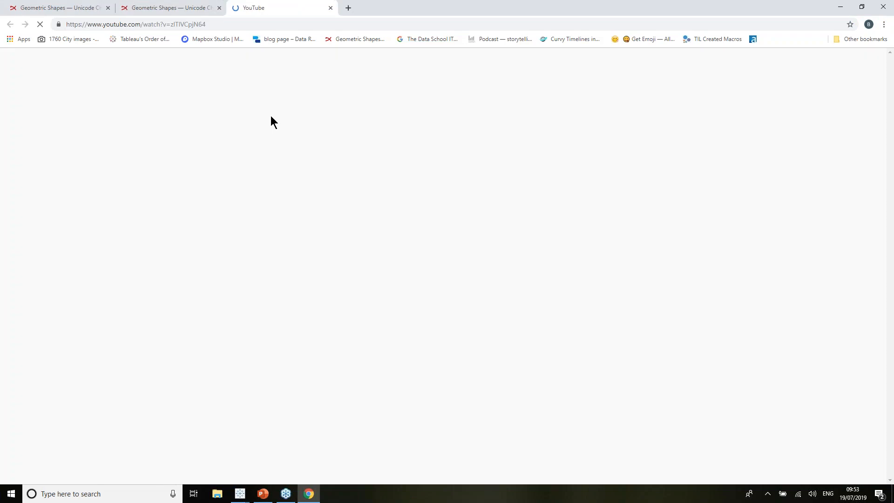
click(62, 412)
click(135, 403)
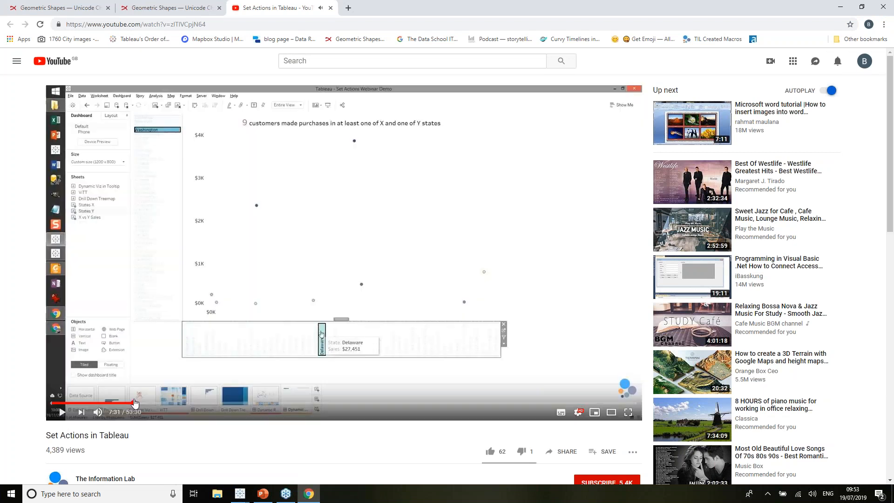
click(76, 404)
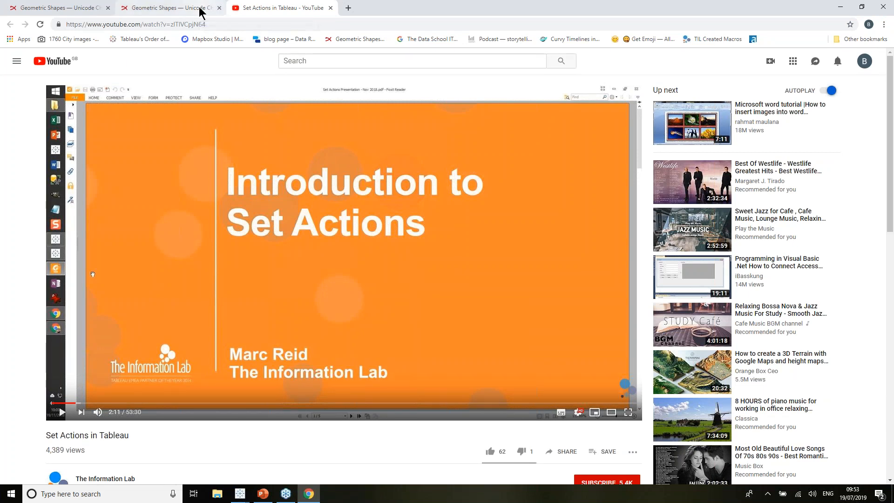
key(alt+Tab)
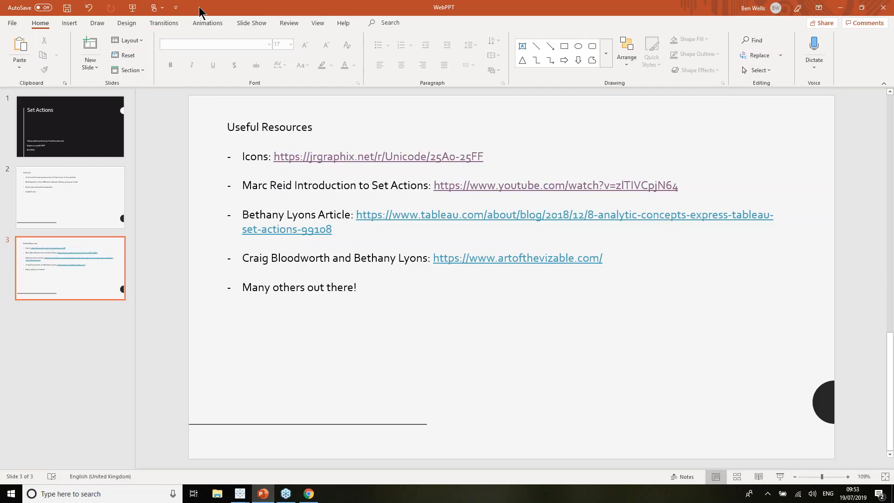
Step: Open the slide's tableau.com article on set actions, try selecting France in the 2018 World Cup Games and Goals example, and return to the slide
ctrl+click(436, 215)
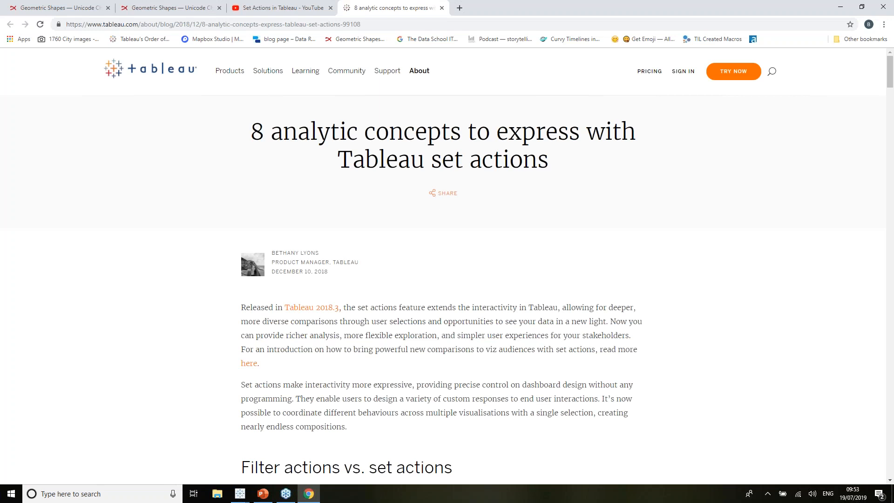
scroll(447, 266, down, 6)
scroll(447, 265, down, 13)
scroll(447, 266, down, 7)
click(229, 244)
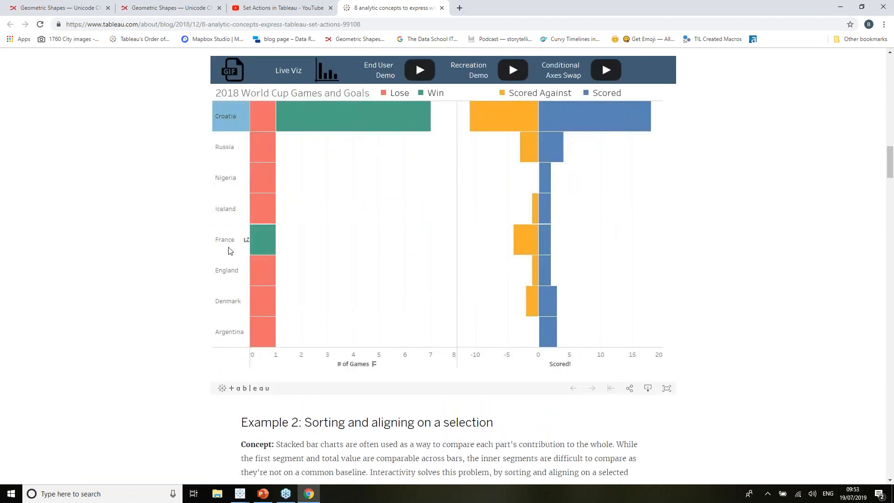
key(alt+Tab)
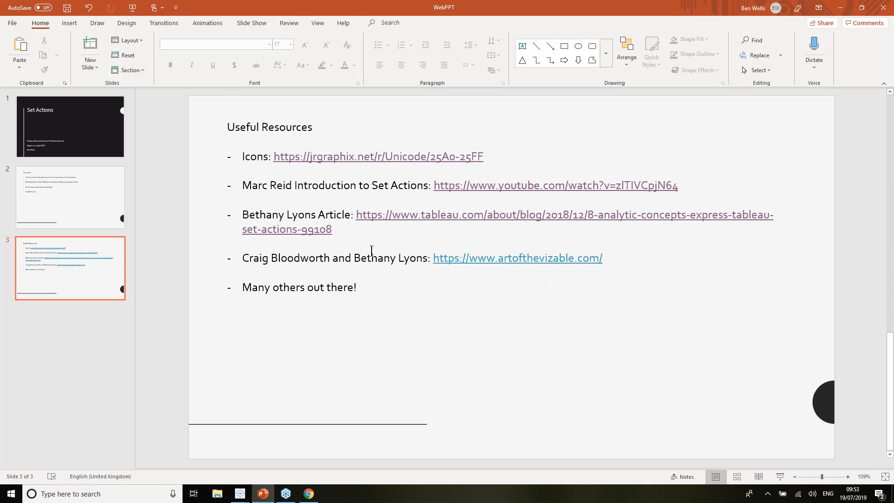
Step: Open the artofthevizable.com link, look through the Set Actions example gallery, and return to the Useful Resources slide
ctrl+click(471, 260)
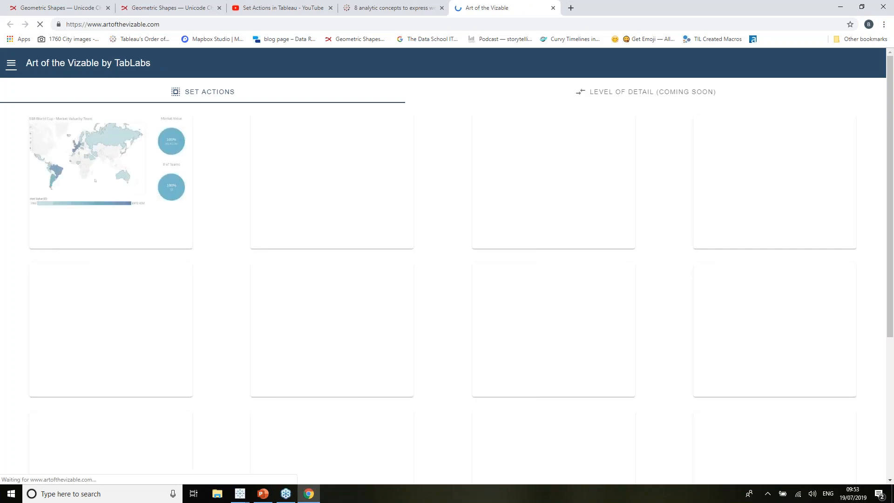
scroll(460, 289, down, 1)
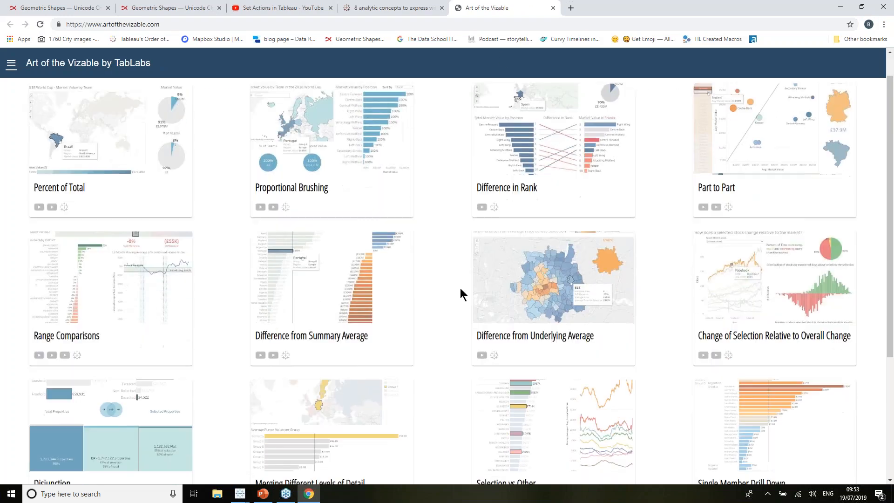
scroll(460, 289, down, 4)
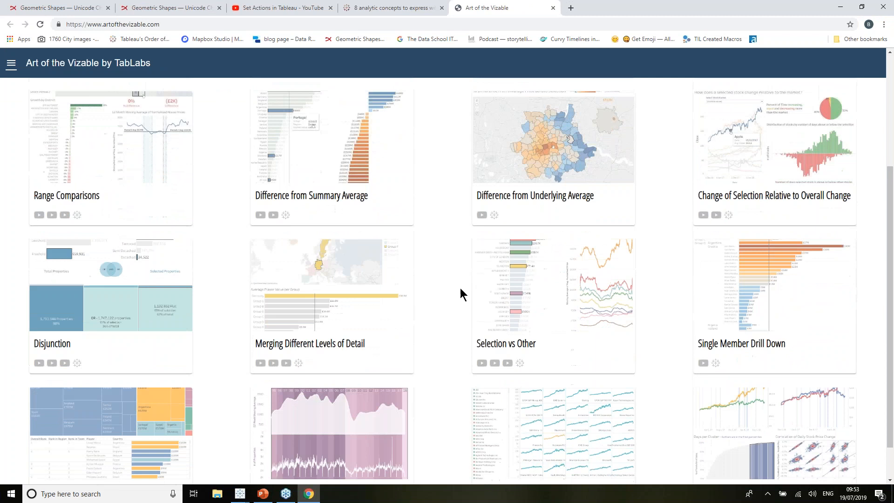
scroll(460, 289, up, 5)
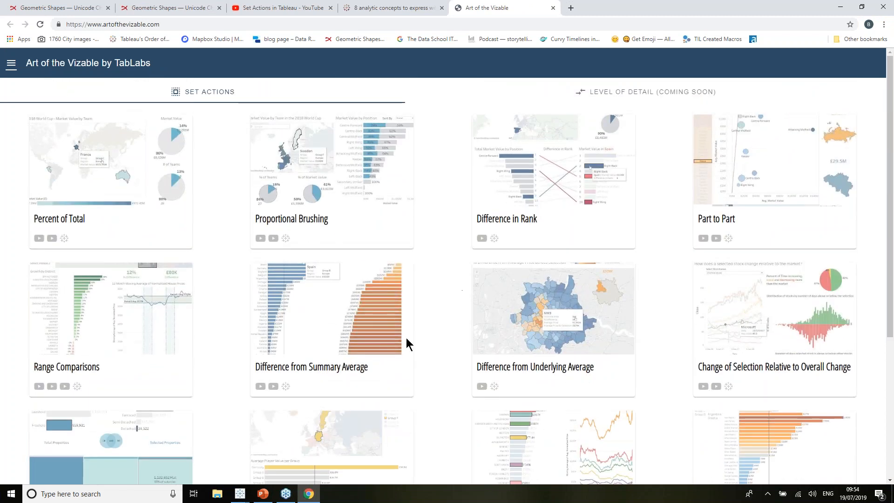
key(alt+Tab)
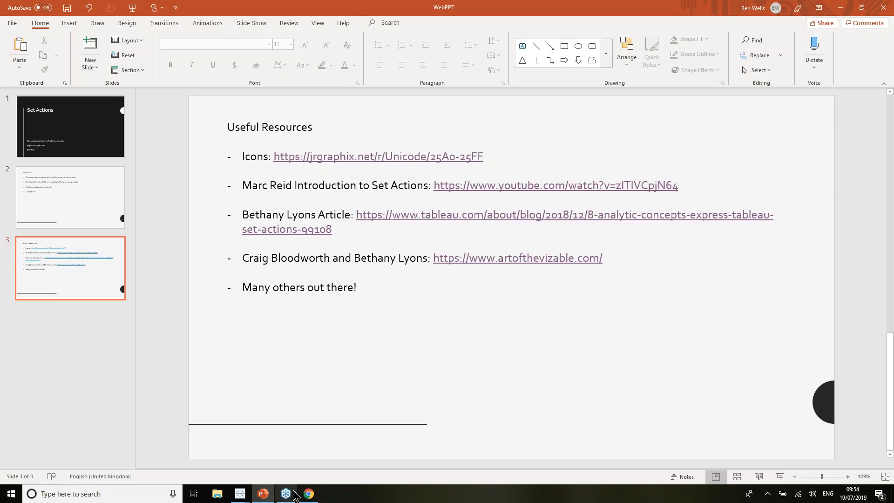